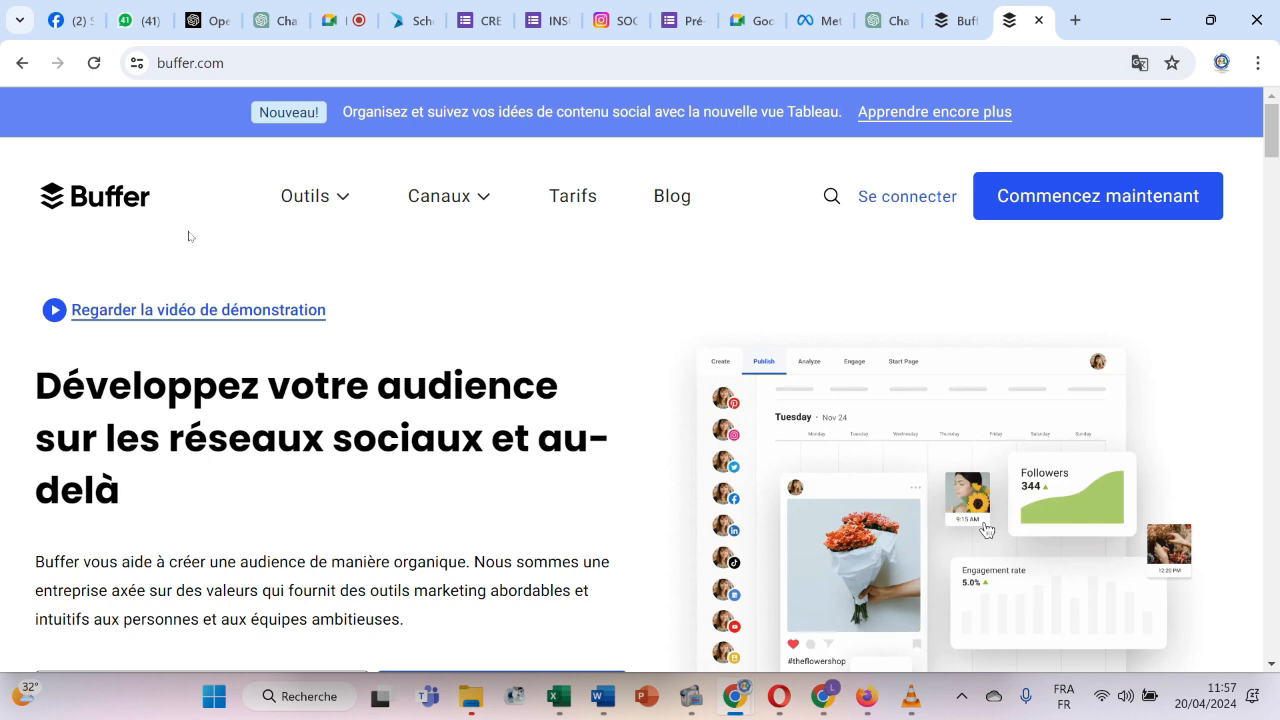
Examine the homepage's numbered feature sections, customer testimonials and marketing partners, and preview the account sign-up form.
{"action": "scroll", "coordinate": [188, 236], "scroll_direction": "down", "scroll_amount": 1}
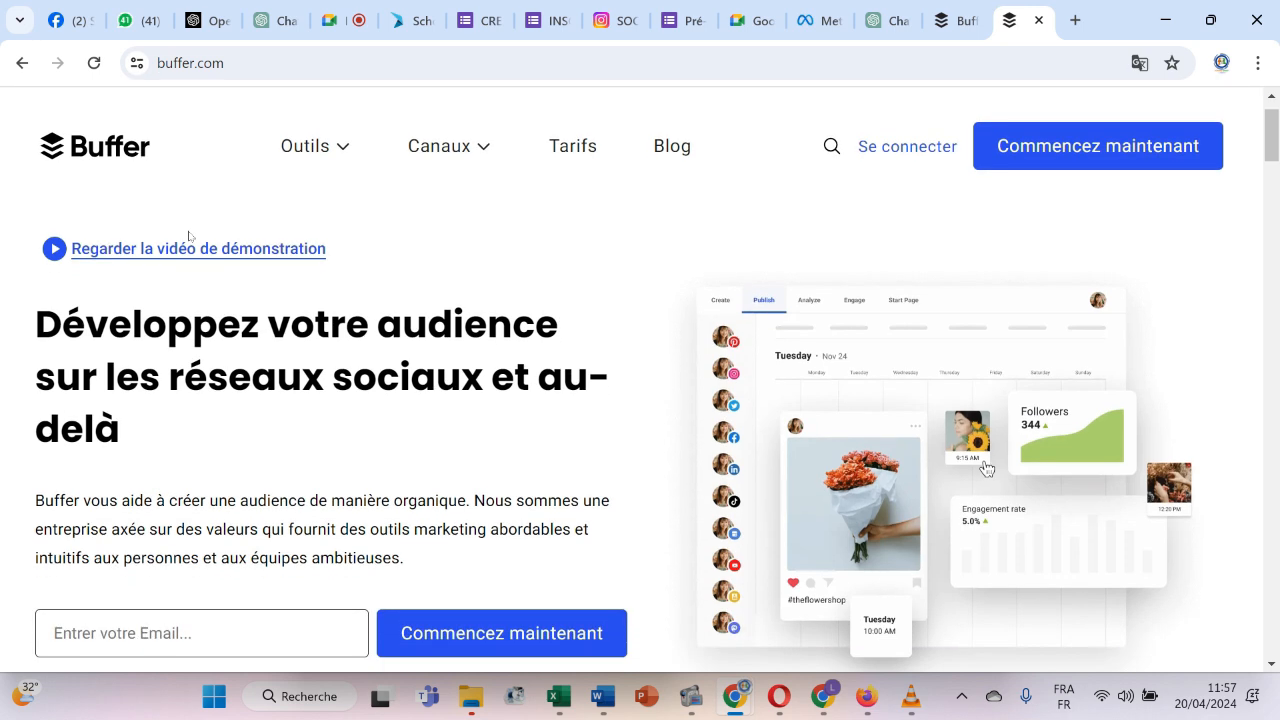
{"action": "scroll", "coordinate": [188, 236], "scroll_direction": "down", "scroll_amount": 1}
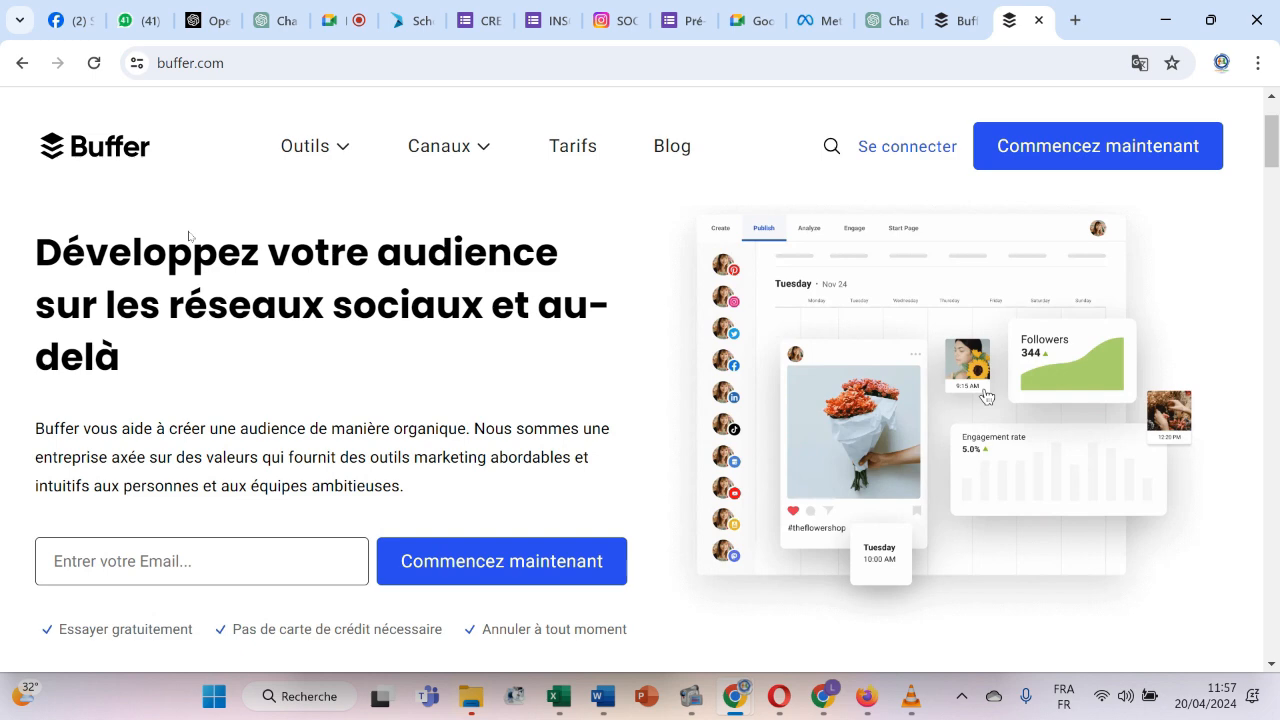
{"action": "scroll", "coordinate": [188, 231], "scroll_direction": "down", "scroll_amount": 5}
{"action": "scroll", "coordinate": [149, 426], "scroll_direction": "up", "scroll_amount": 6}
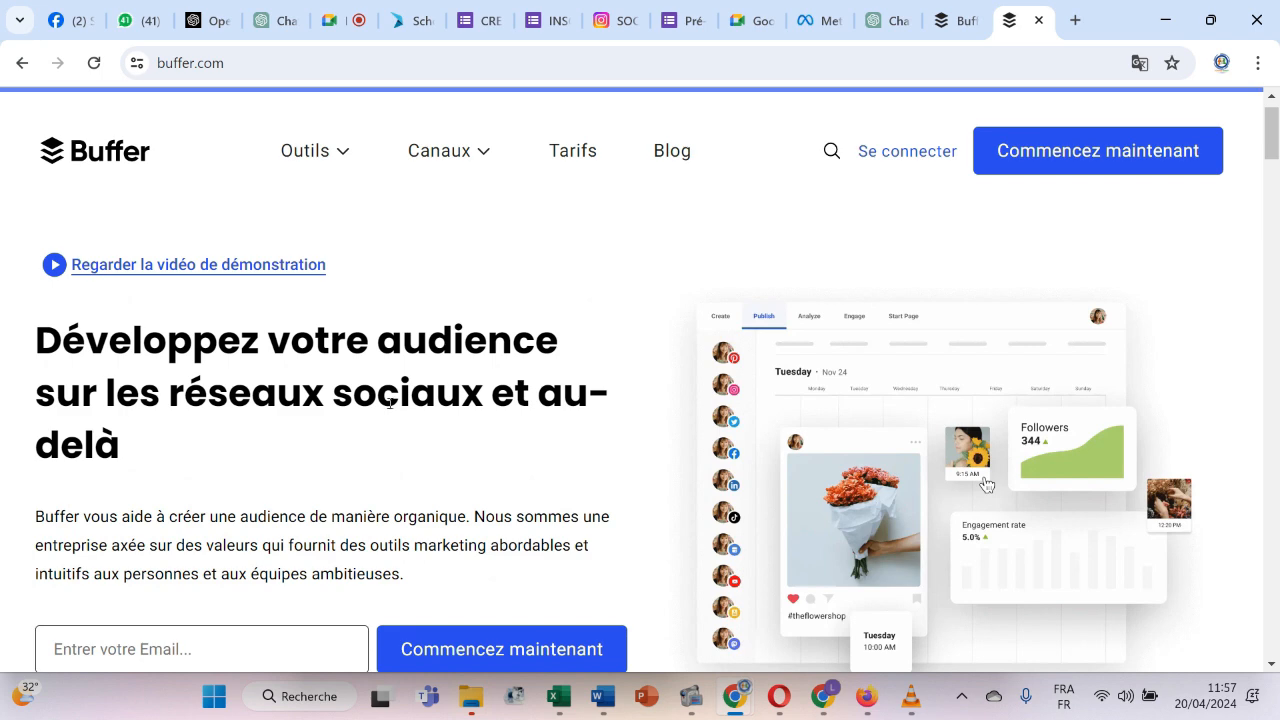
{"action": "scroll", "coordinate": [389, 404], "scroll_direction": "down", "scroll_amount": 5}
{"action": "scroll", "coordinate": [389, 408], "scroll_direction": "down", "scroll_amount": 5}
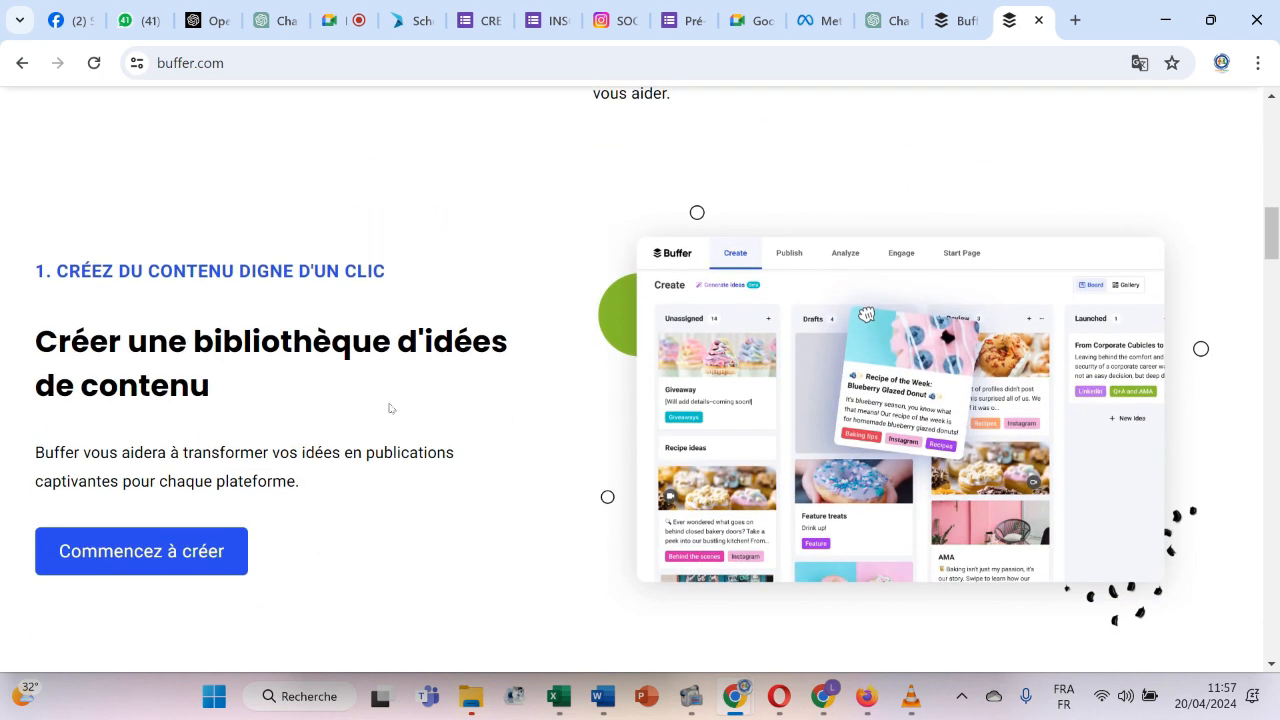
{"action": "scroll", "coordinate": [390, 408], "scroll_direction": "up", "scroll_amount": 2}
{"action": "scroll", "coordinate": [389, 408], "scroll_direction": "up", "scroll_amount": 2}
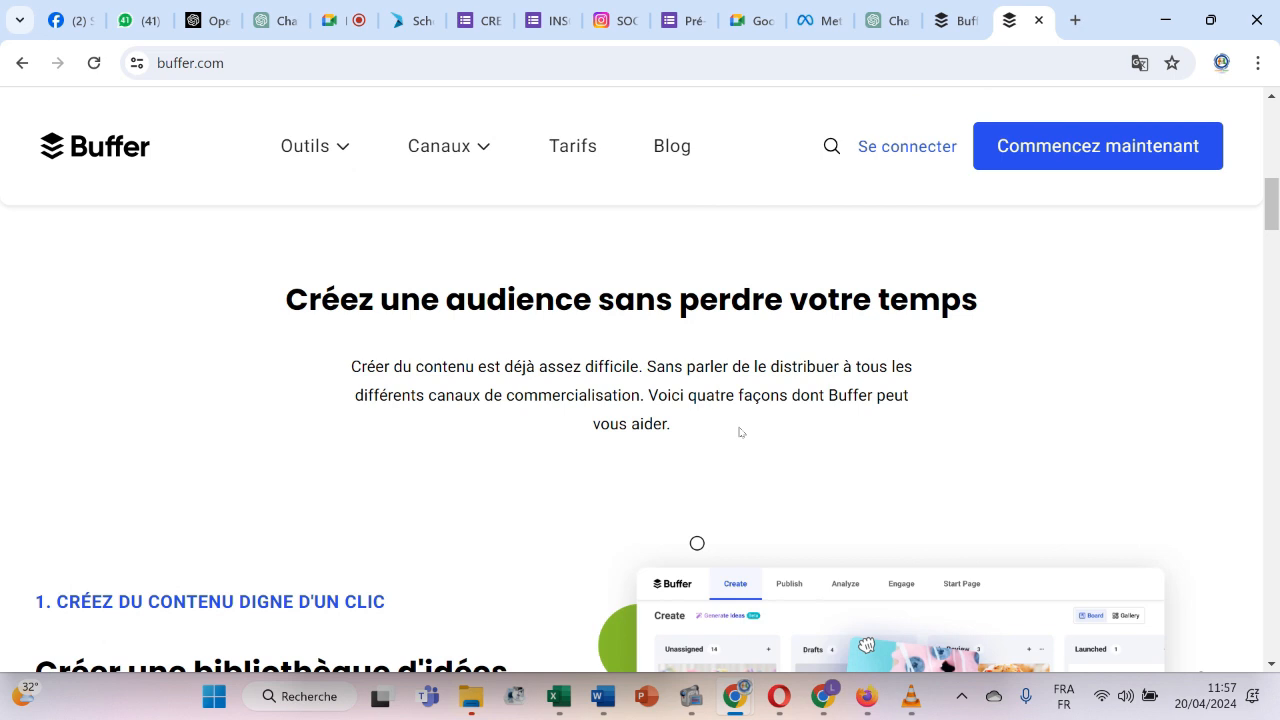
{"action": "scroll", "coordinate": [740, 432], "scroll_direction": "down", "scroll_amount": 4}
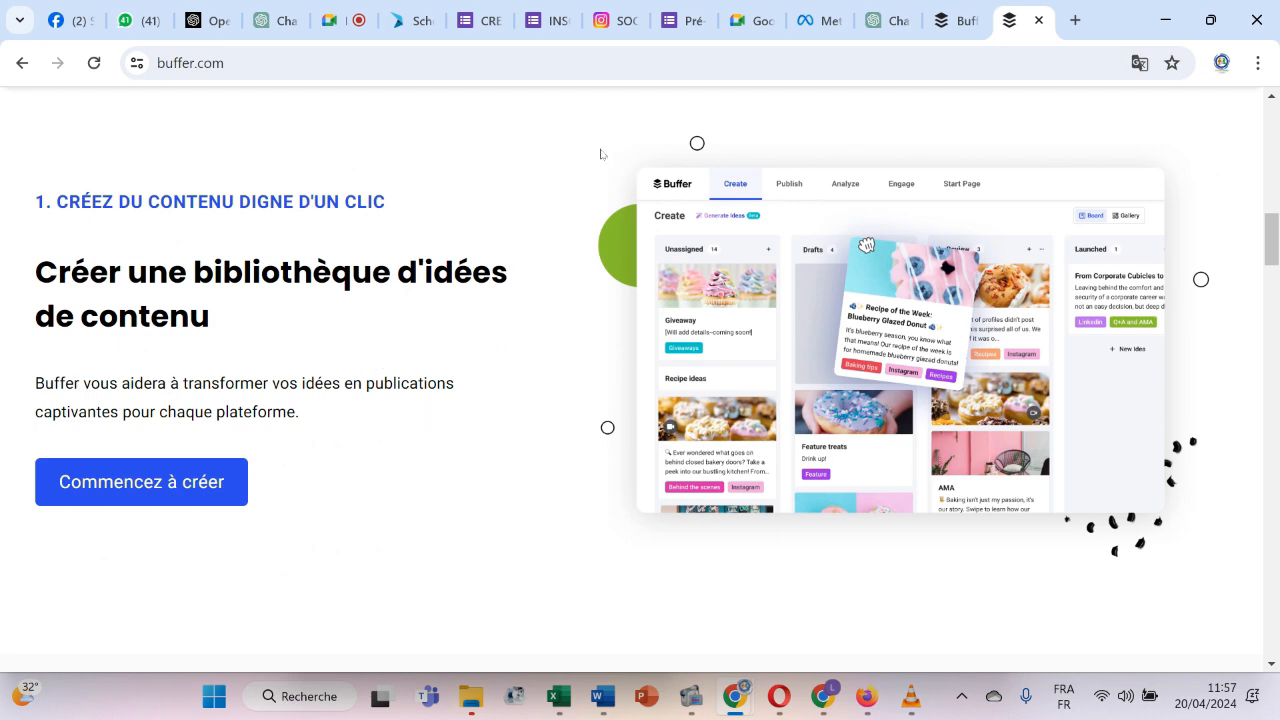
{"action": "scroll", "coordinate": [281, 353], "scroll_direction": "down", "scroll_amount": 7}
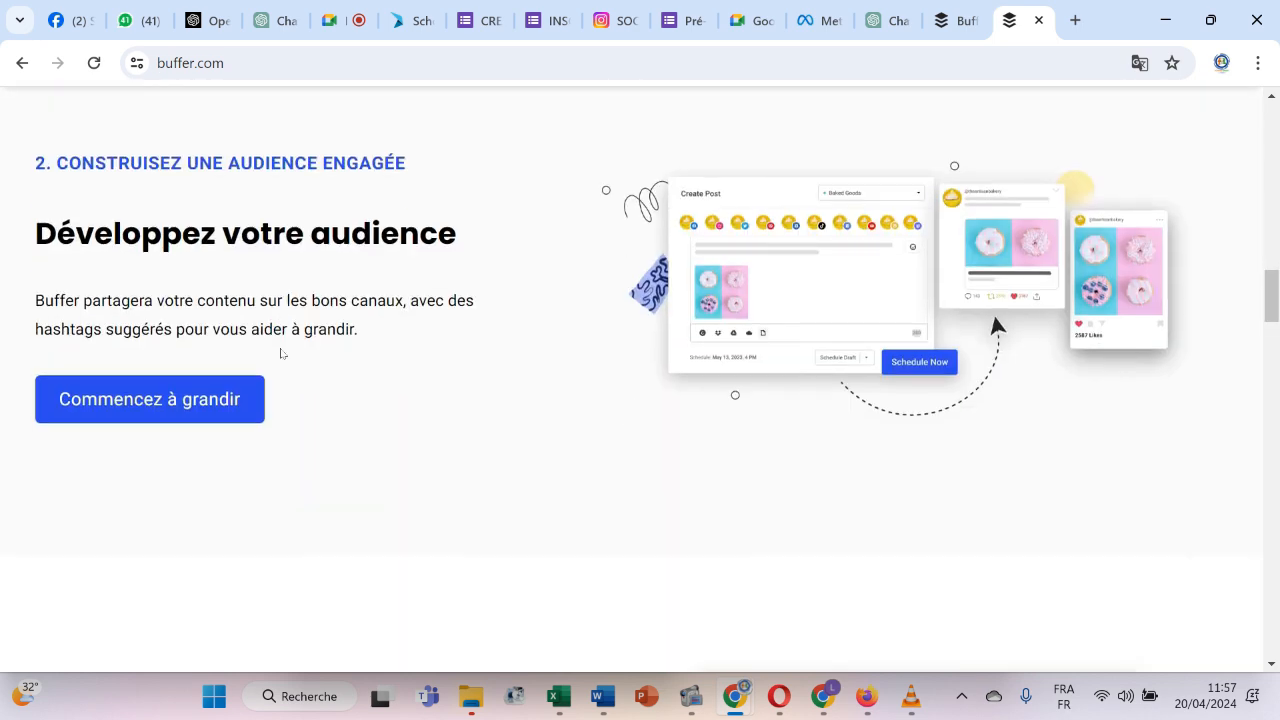
{"action": "scroll", "coordinate": [281, 353], "scroll_direction": "down", "scroll_amount": 3}
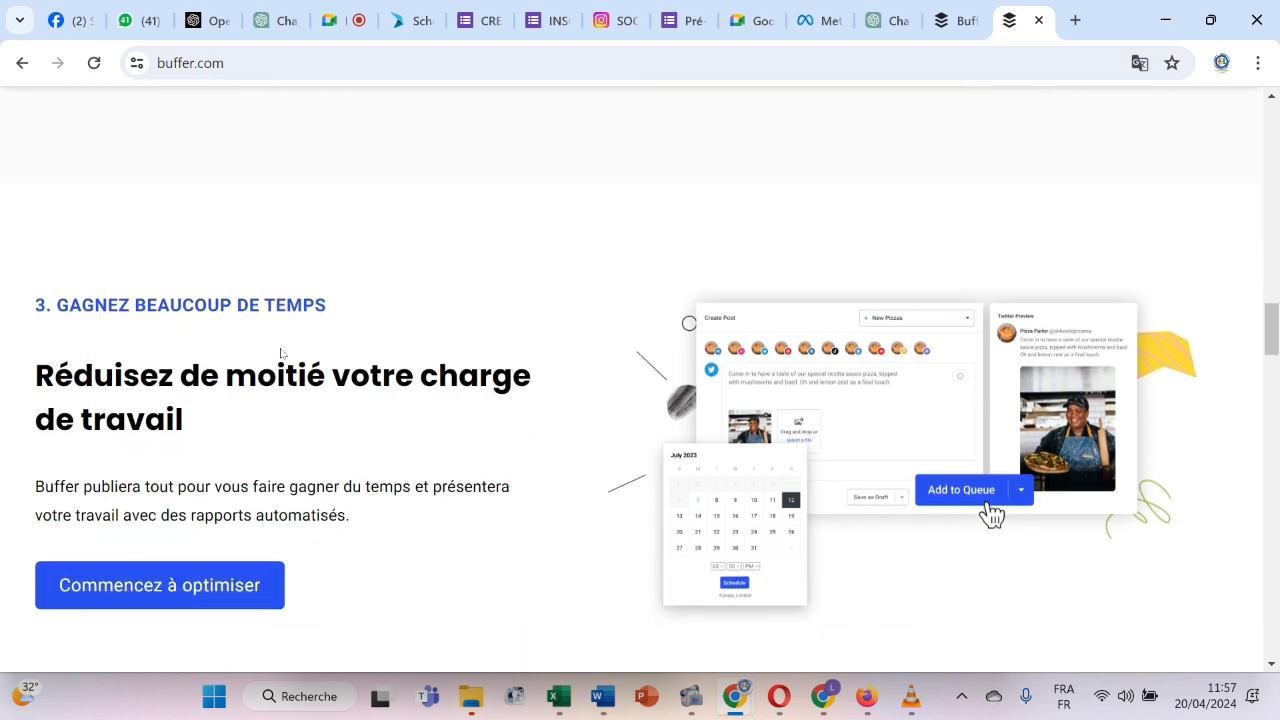
{"action": "scroll", "coordinate": [281, 349], "scroll_direction": "down", "scroll_amount": 1}
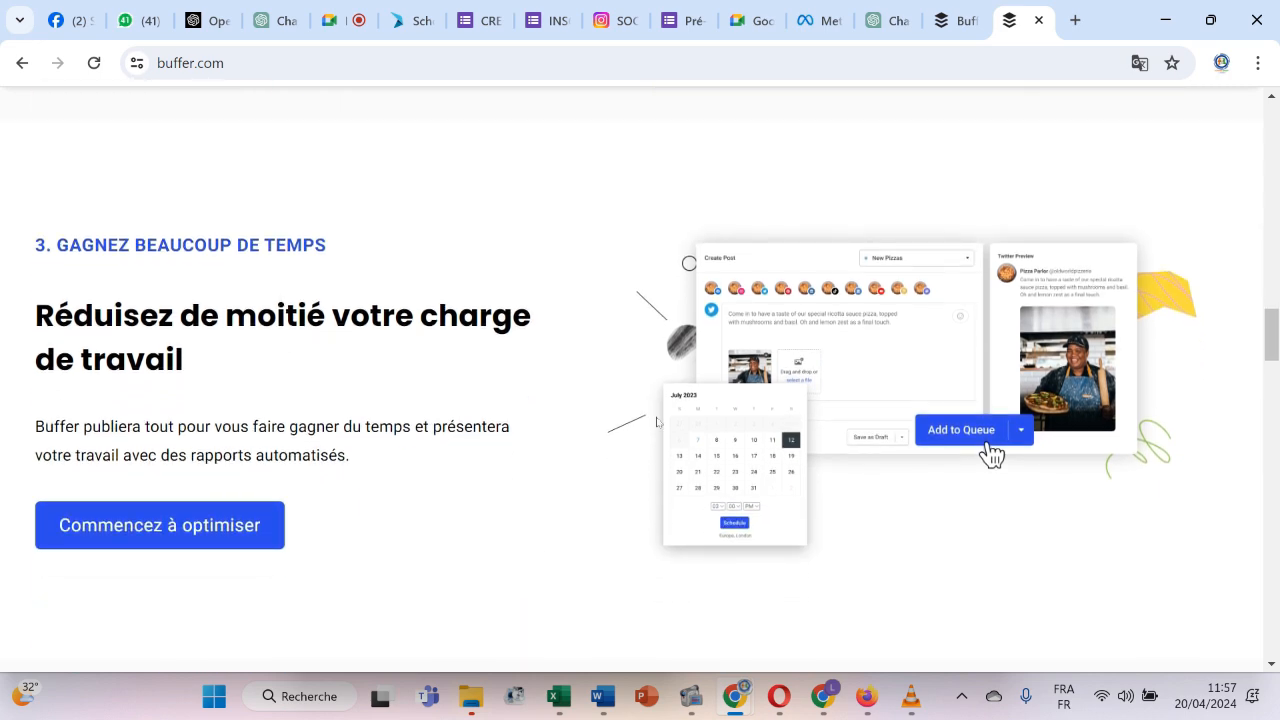
{"action": "scroll", "coordinate": [680, 491], "scroll_direction": "down", "scroll_amount": 6}
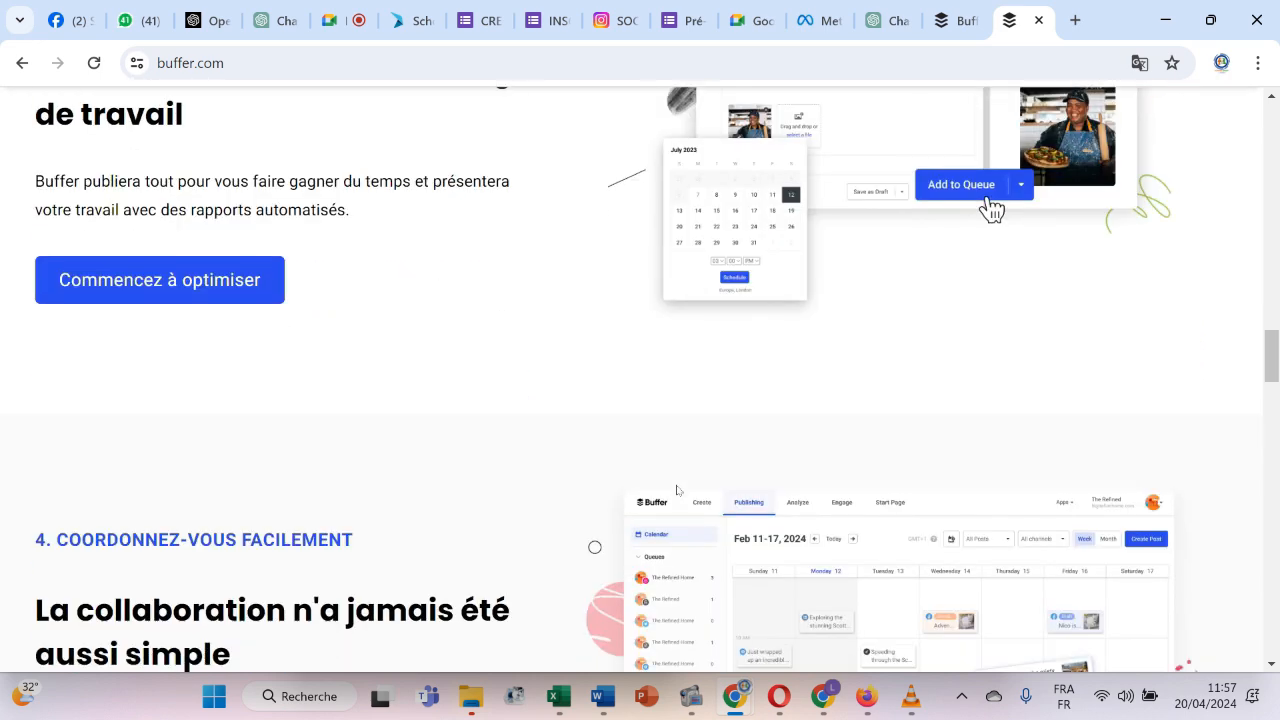
{"action": "scroll", "coordinate": [676, 490], "scroll_direction": "down", "scroll_amount": 11}
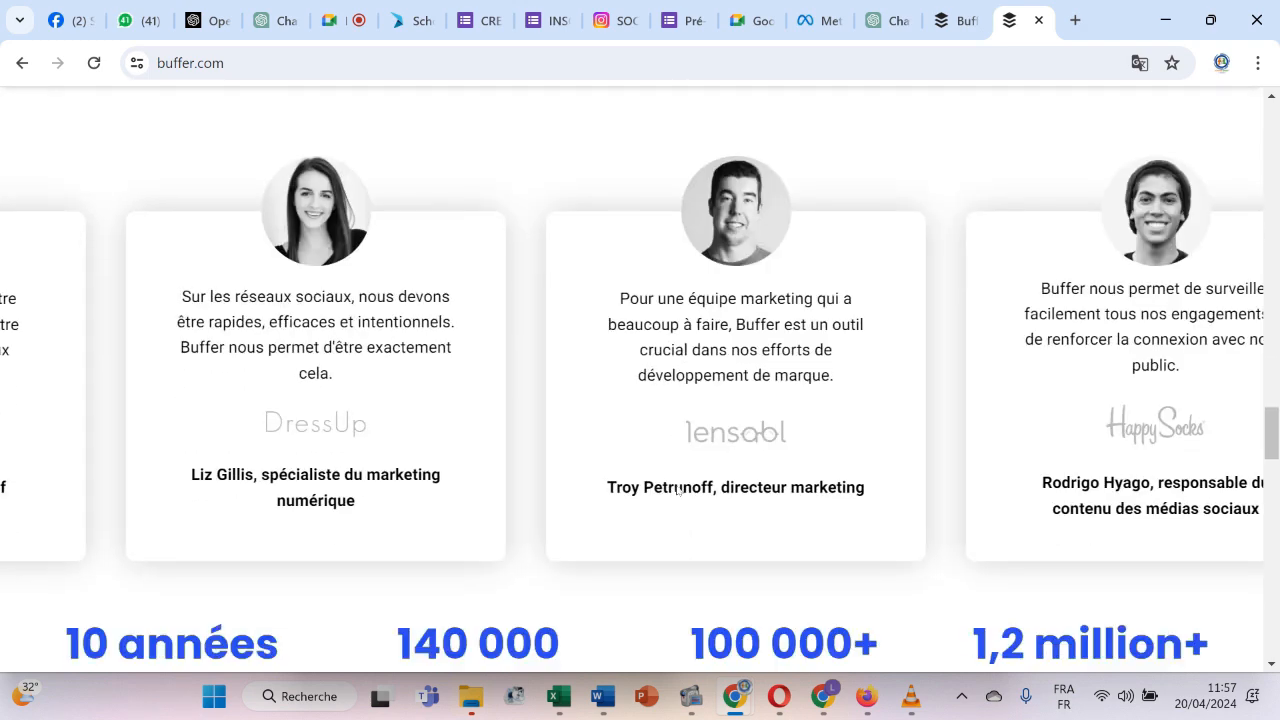
{"action": "scroll", "coordinate": [676, 490], "scroll_direction": "down", "scroll_amount": 4}
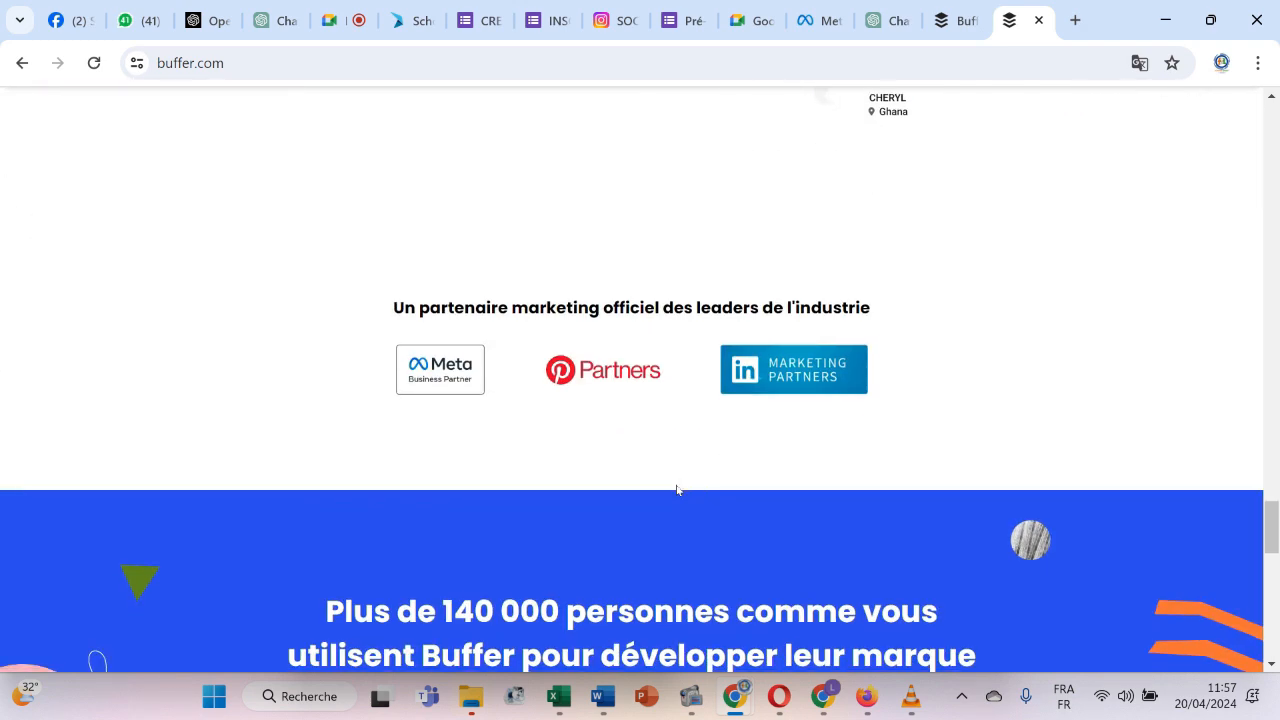
{"action": "scroll", "coordinate": [676, 490], "scroll_direction": "up", "scroll_amount": 9}
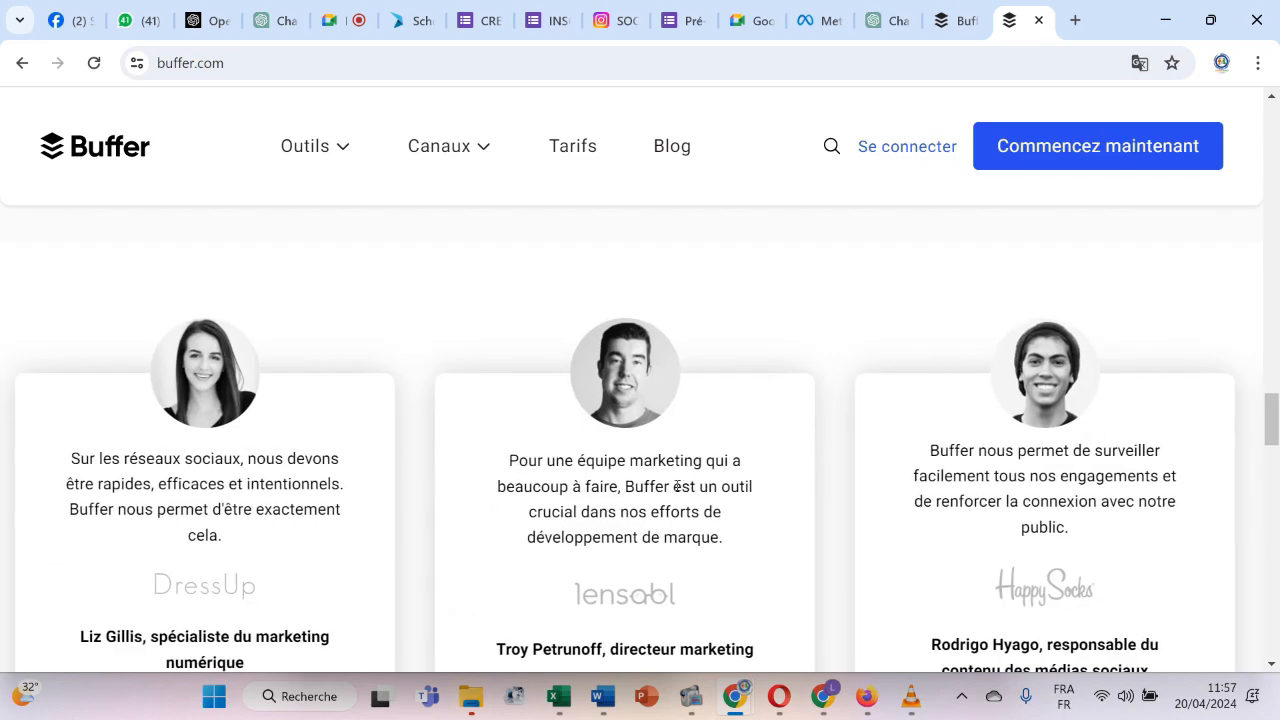
{"action": "scroll", "coordinate": [677, 487], "scroll_direction": "up", "scroll_amount": 12}
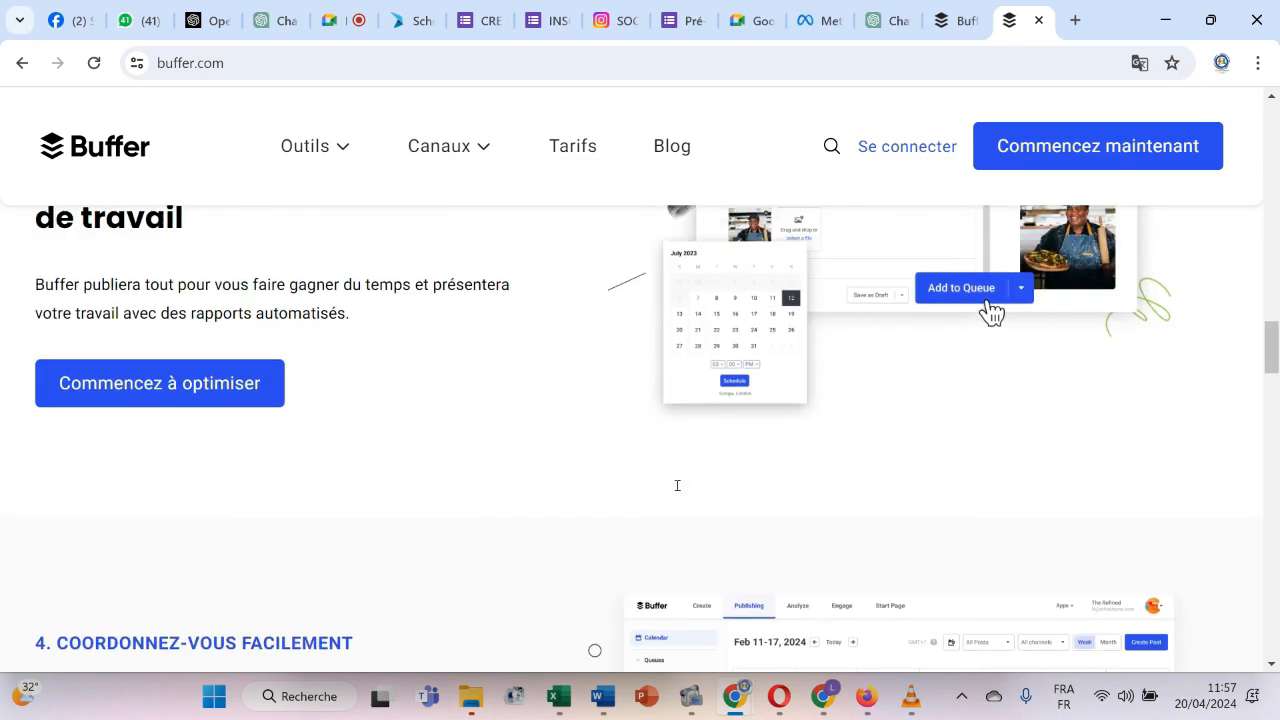
{"action": "scroll", "coordinate": [677, 489], "scroll_direction": "up", "scroll_amount": 12}
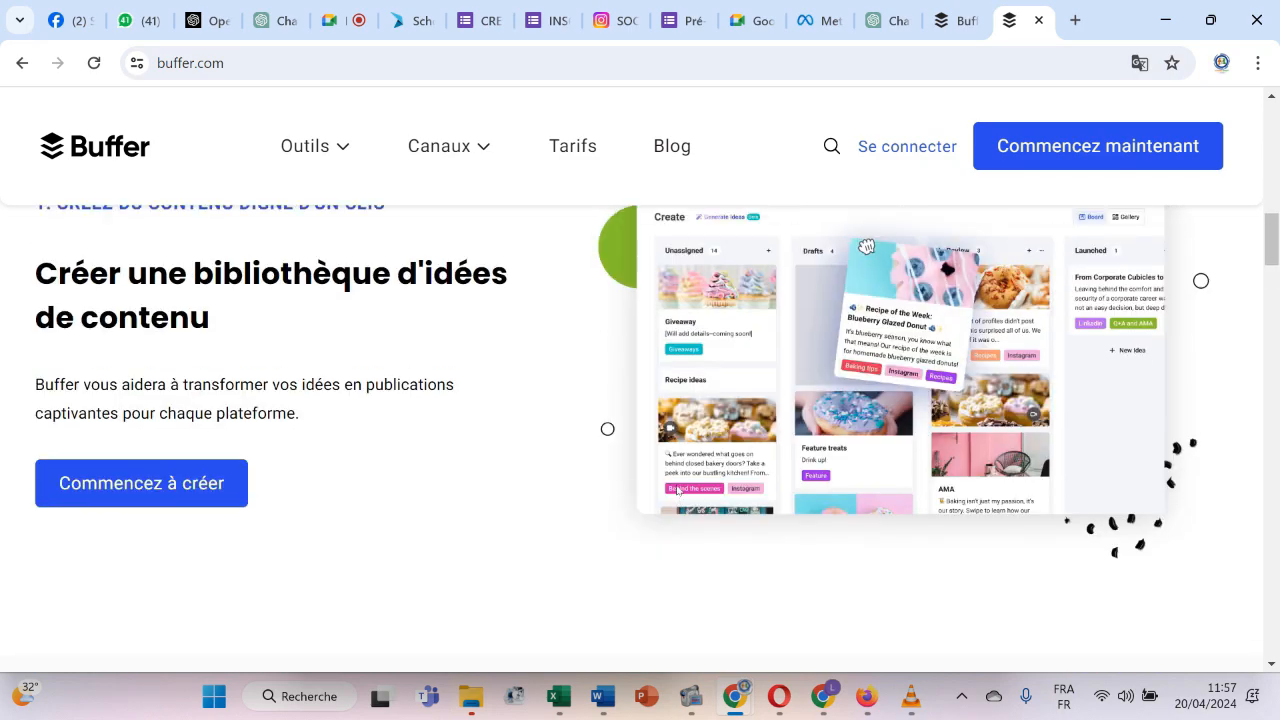
{"action": "scroll", "coordinate": [677, 490], "scroll_direction": "up", "scroll_amount": 10}
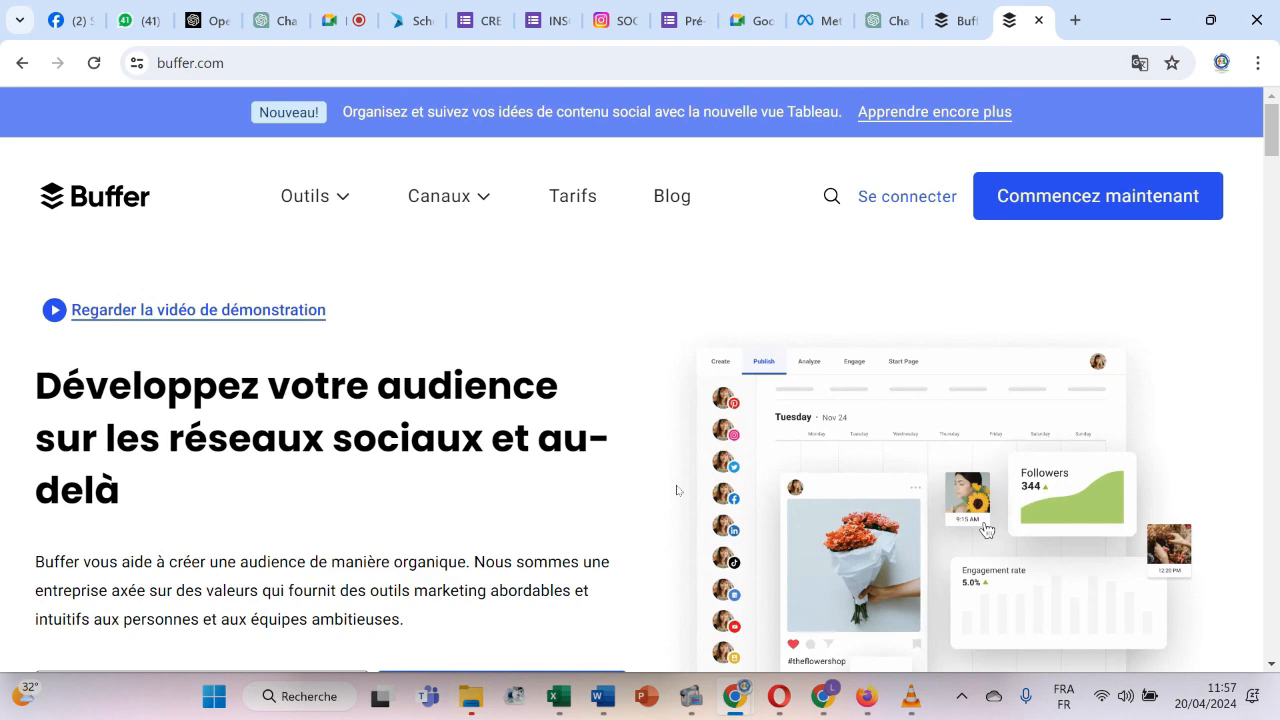
{"action": "left_click", "coordinate": [1045, 195]}
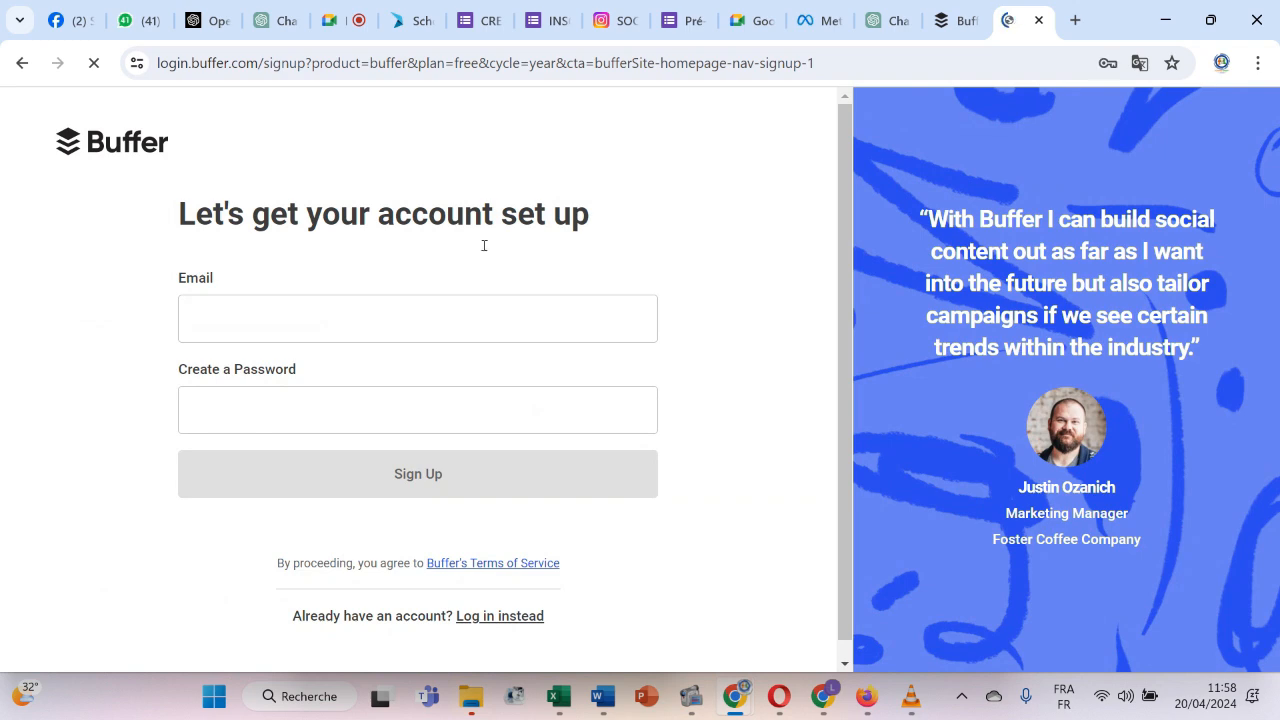
{"action": "left_click", "coordinate": [20, 63]}
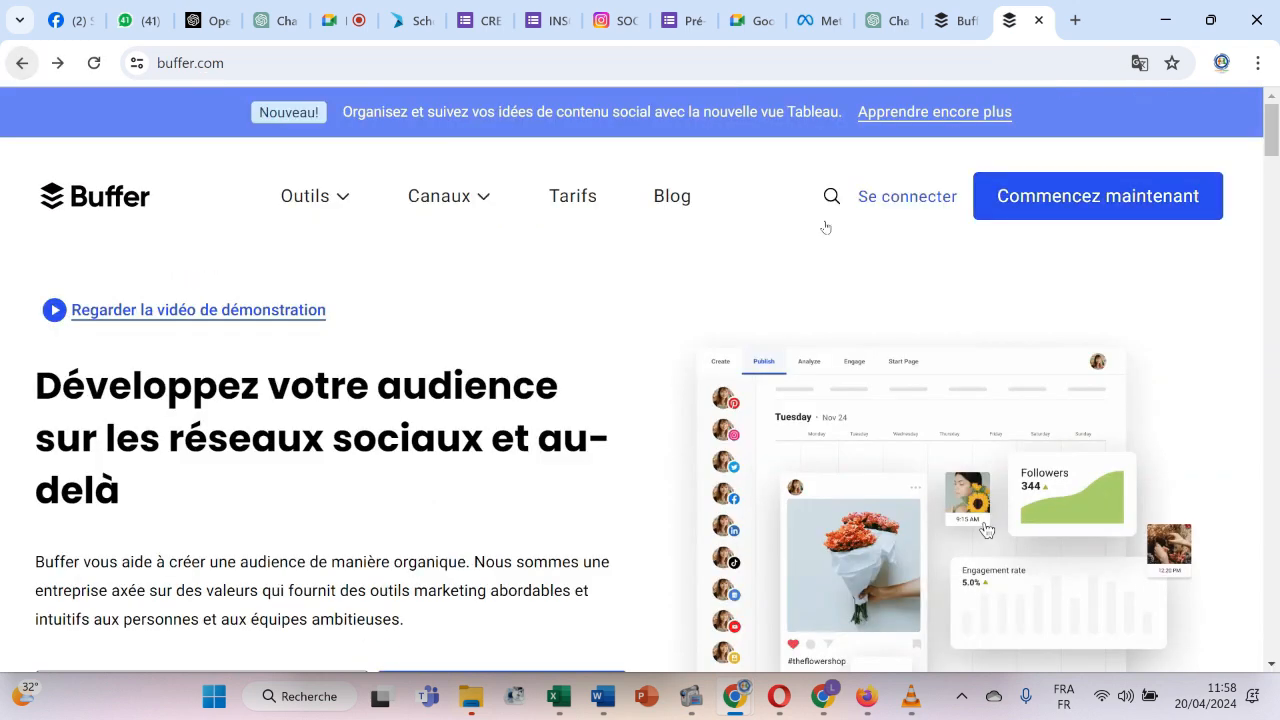
Open the pricing page and compare the prices and included features of the Free, Essentials and Team plans.
{"action": "left_click", "coordinate": [566, 197]}
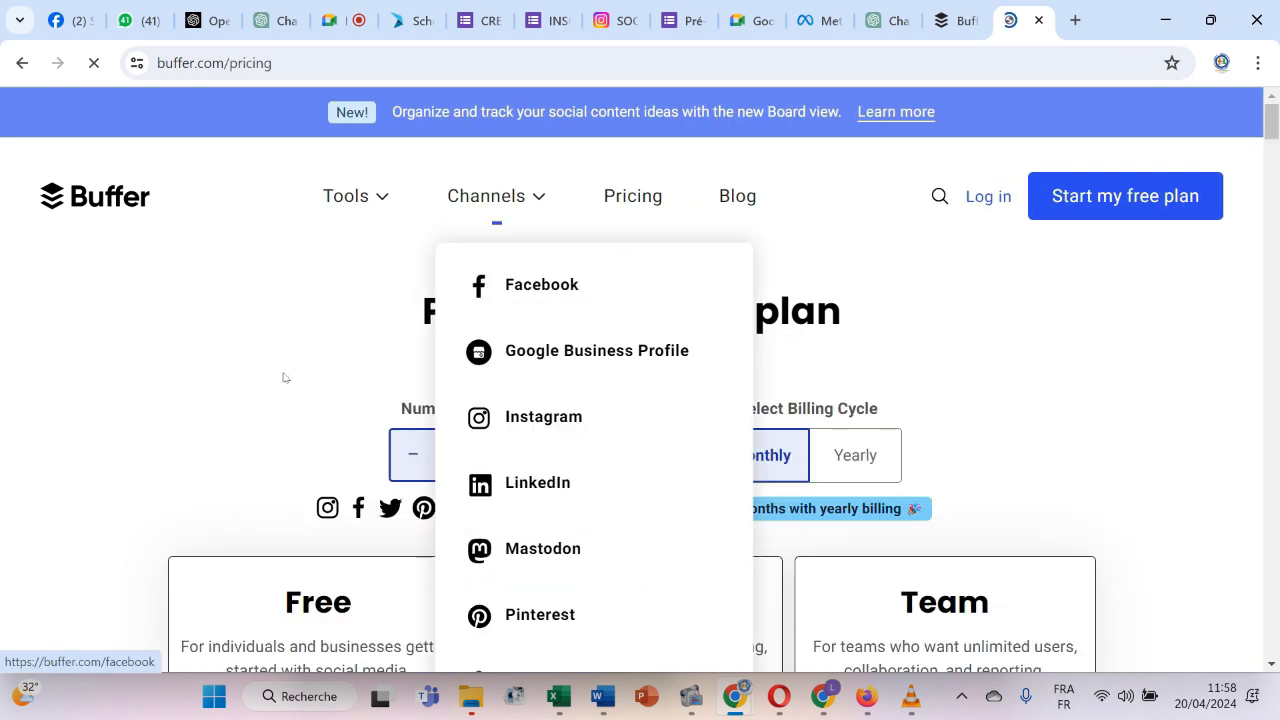
{"action": "scroll", "coordinate": [283, 377], "scroll_direction": "down", "scroll_amount": 6}
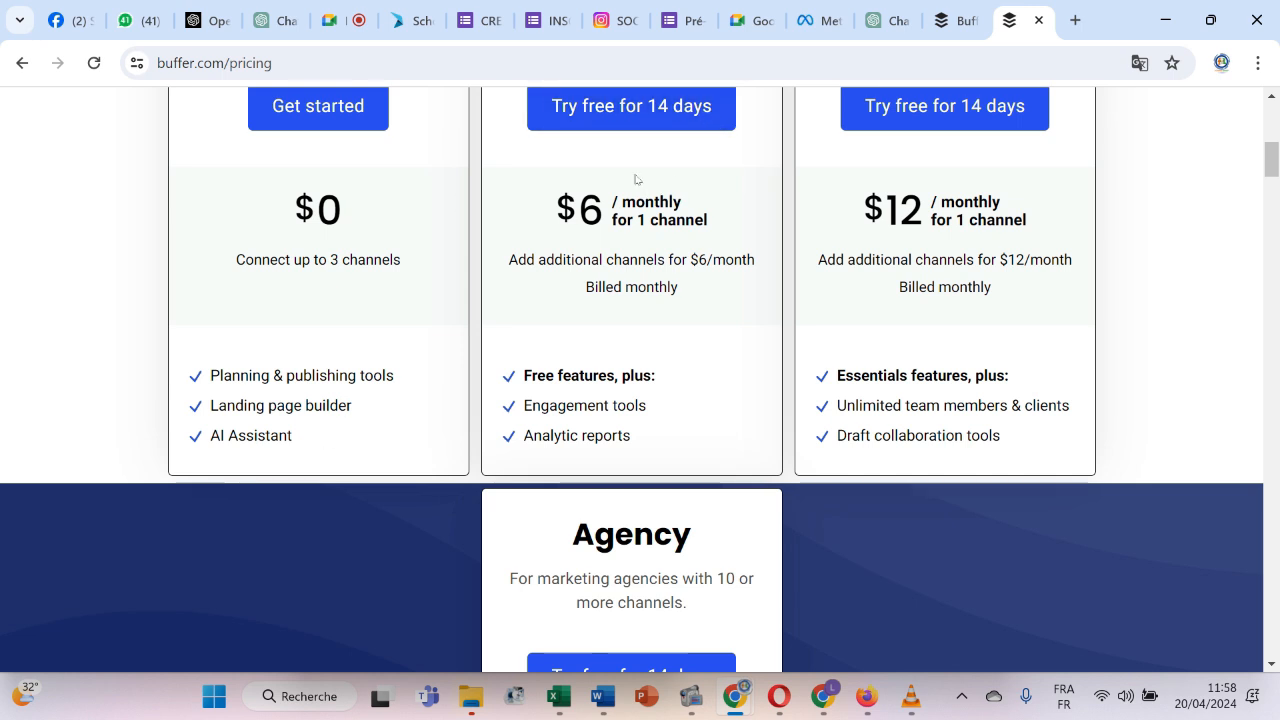
{"action": "scroll", "coordinate": [637, 172], "scroll_direction": "up", "scroll_amount": 1}
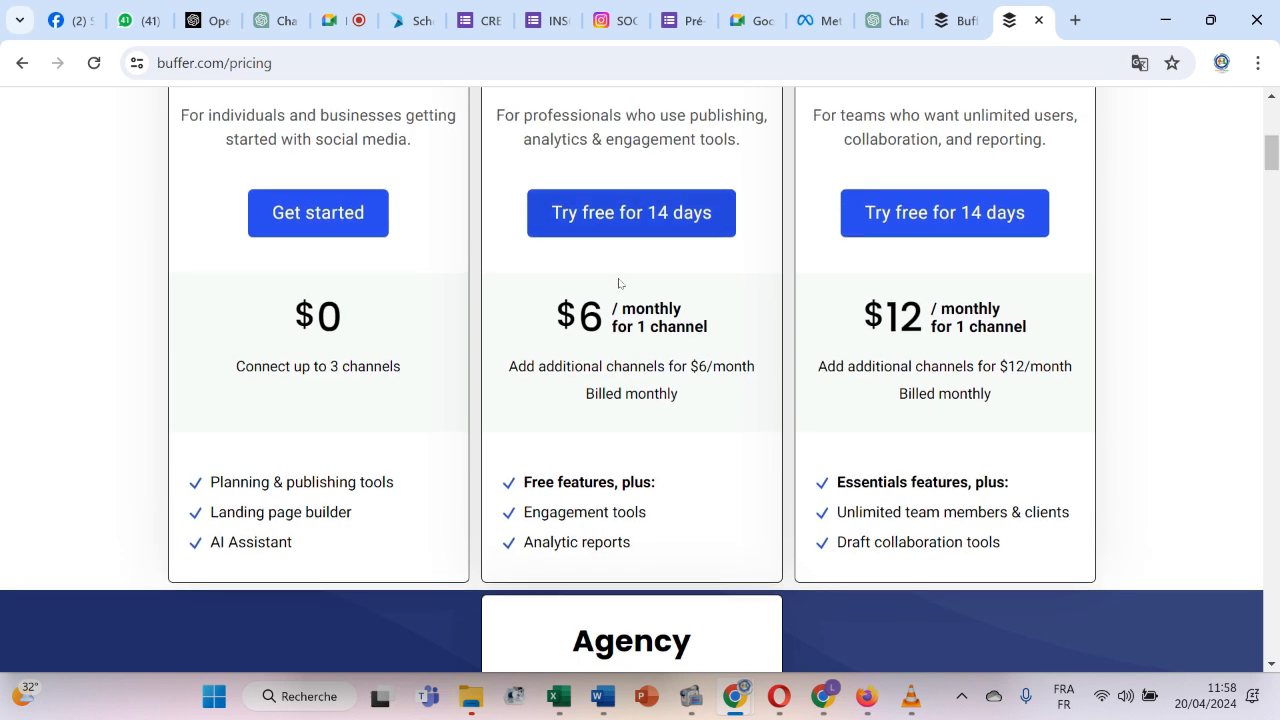
{"action": "scroll", "coordinate": [615, 301], "scroll_direction": "up", "scroll_amount": 1}
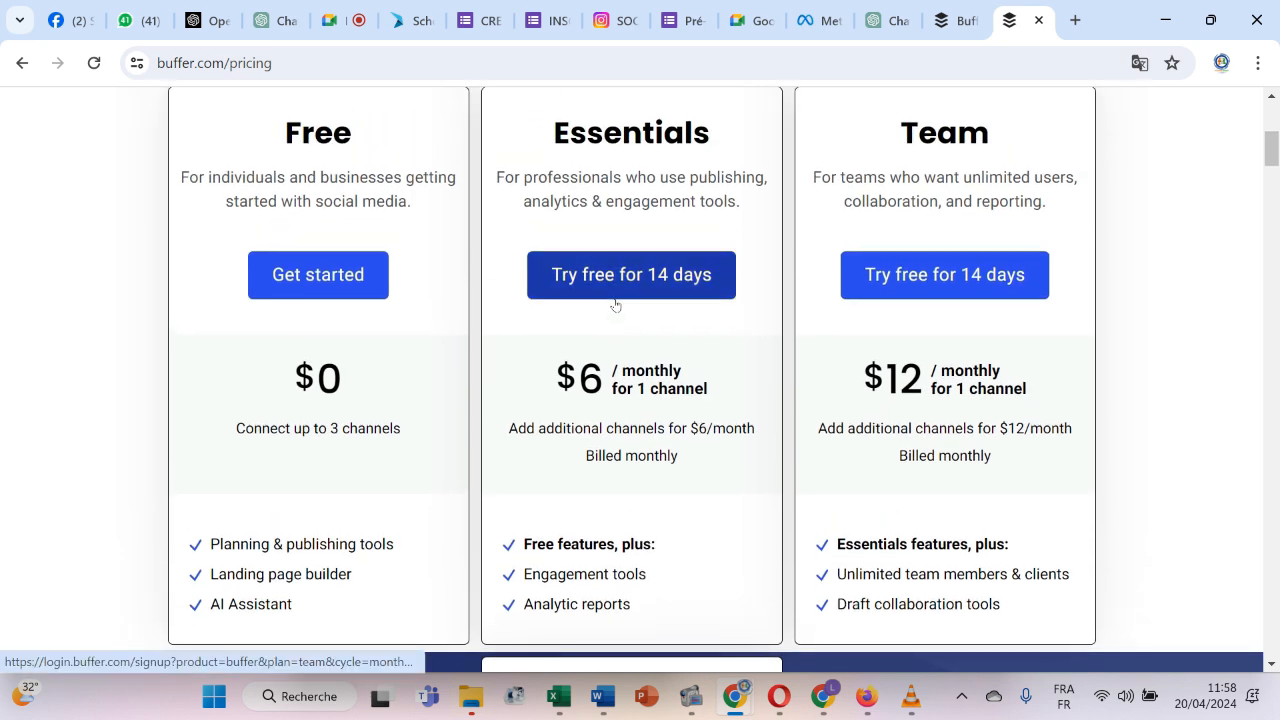
{"action": "scroll", "coordinate": [615, 303], "scroll_direction": "down", "scroll_amount": 1}
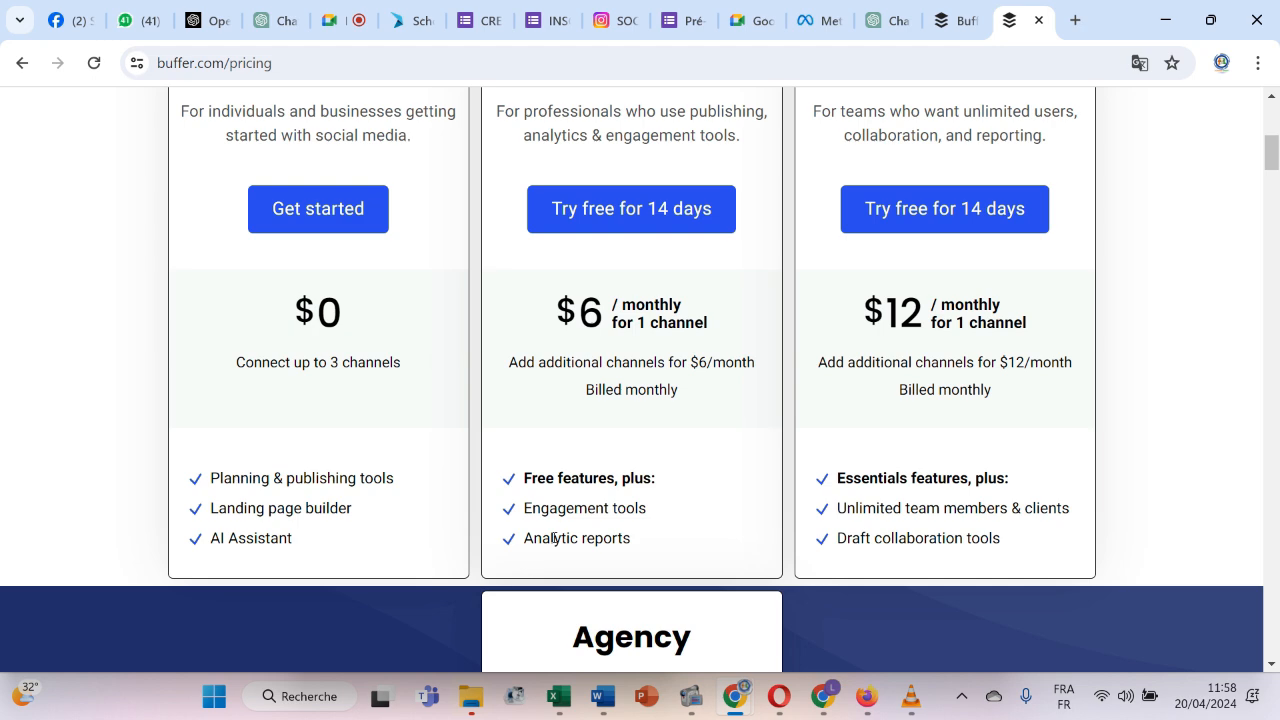
{"action": "scroll", "coordinate": [555, 538], "scroll_direction": "down", "scroll_amount": 1}
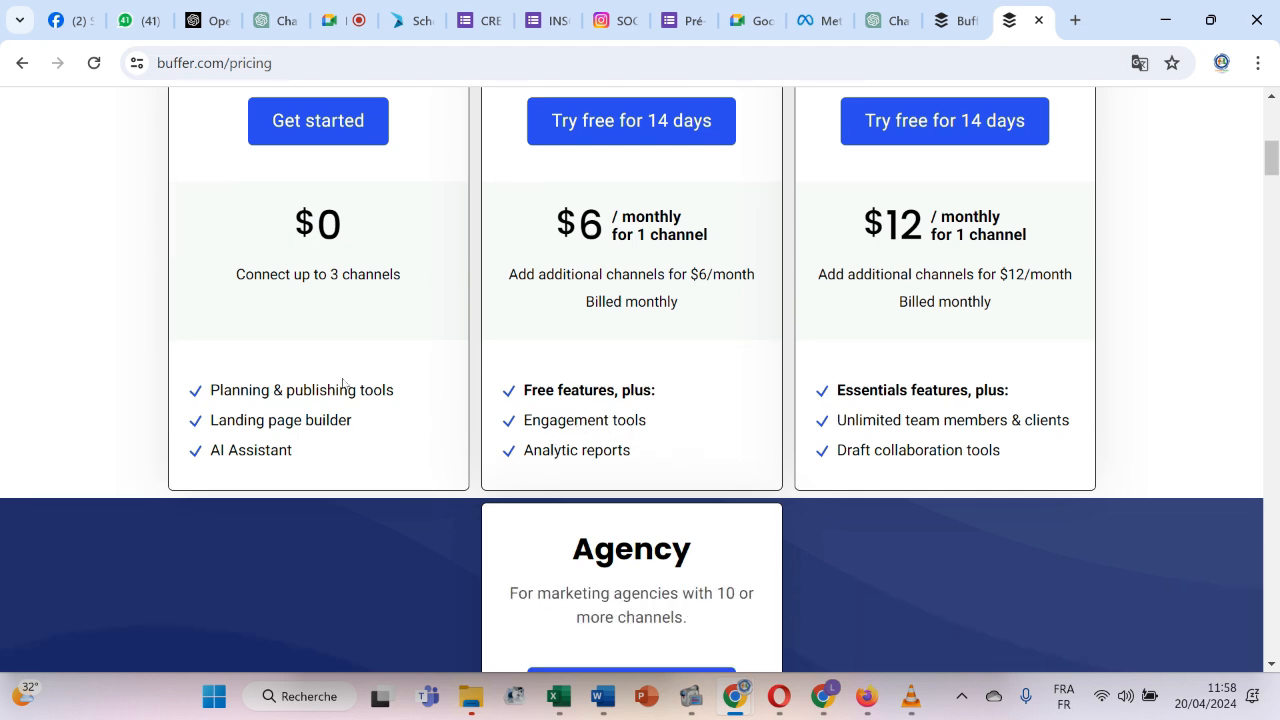
{"action": "scroll", "coordinate": [1025, 322], "scroll_direction": "up", "scroll_amount": 2}
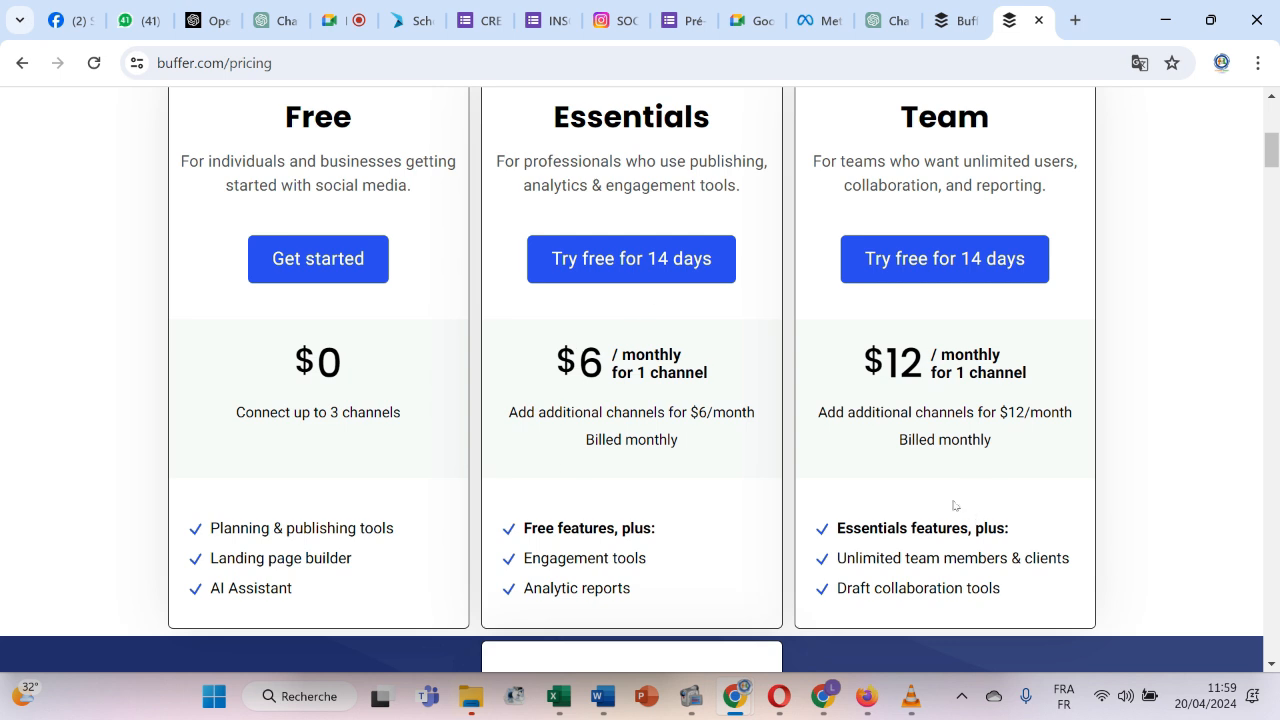
{"action": "scroll", "coordinate": [953, 505], "scroll_direction": "down", "scroll_amount": 1}
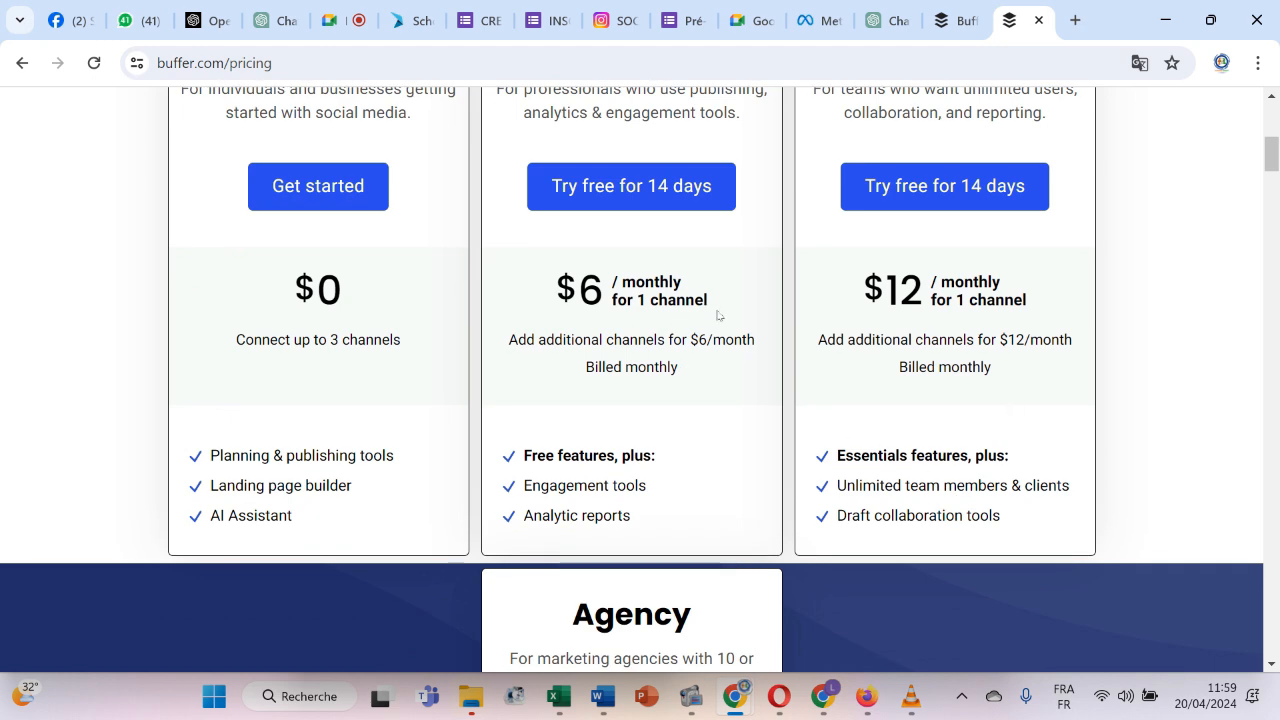
{"action": "scroll", "coordinate": [717, 314], "scroll_direction": "up", "scroll_amount": 3}
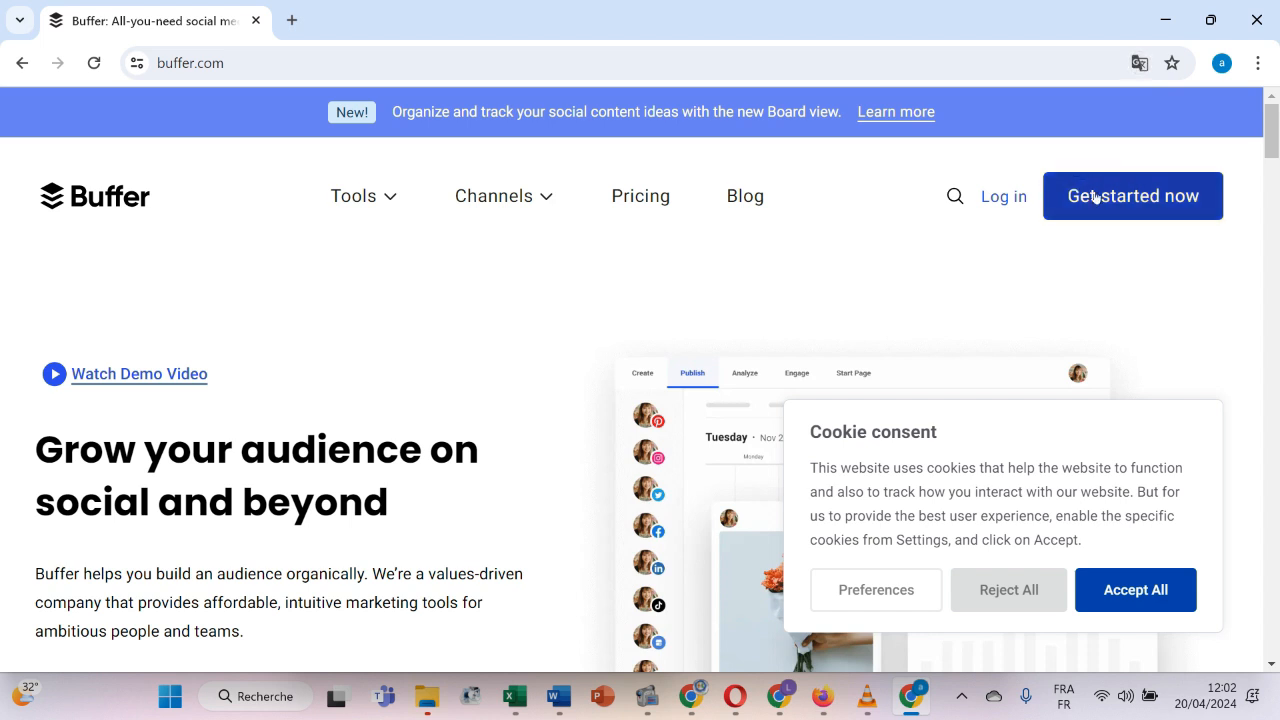
Open the account sign-up form from the homepage and fill in the saved e-mail address.
{"action": "left_click", "coordinate": [1095, 197]}
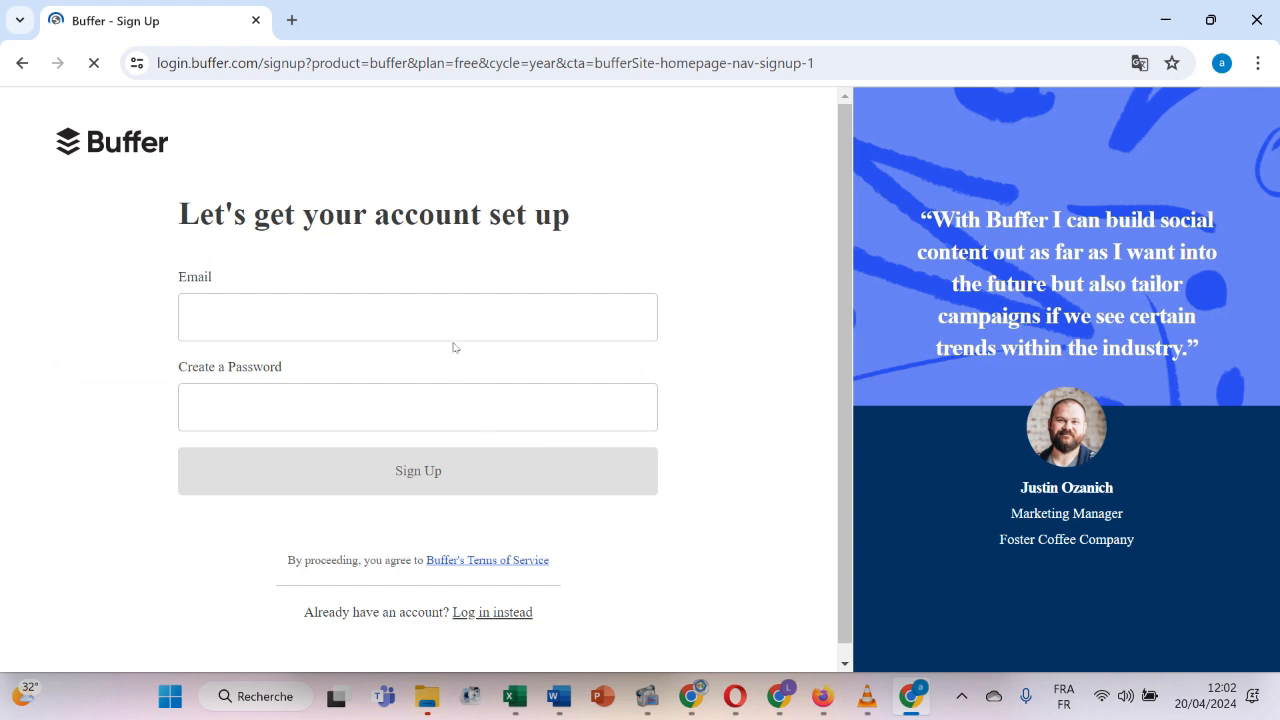
{"action": "left_click", "coordinate": [451, 329]}
{"action": "left_click", "coordinate": [269, 406]}
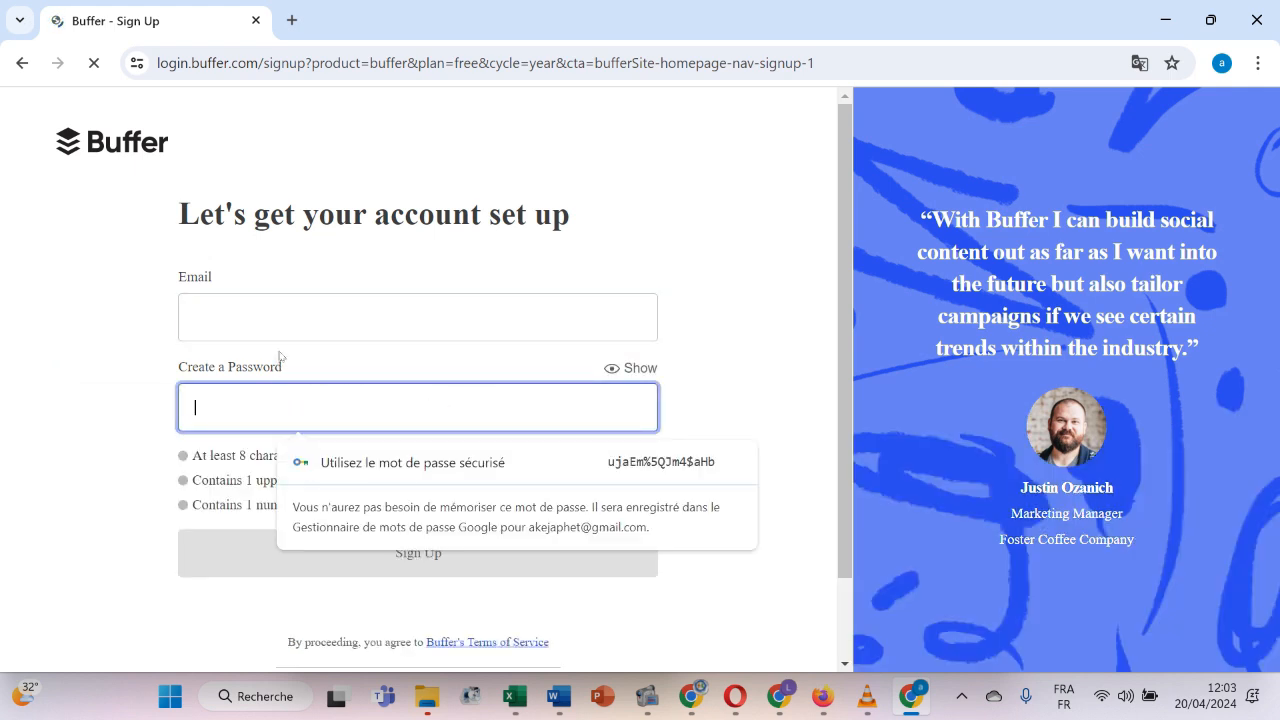
{"action": "left_click", "coordinate": [280, 331]}
{"action": "left_click", "coordinate": [310, 371]}
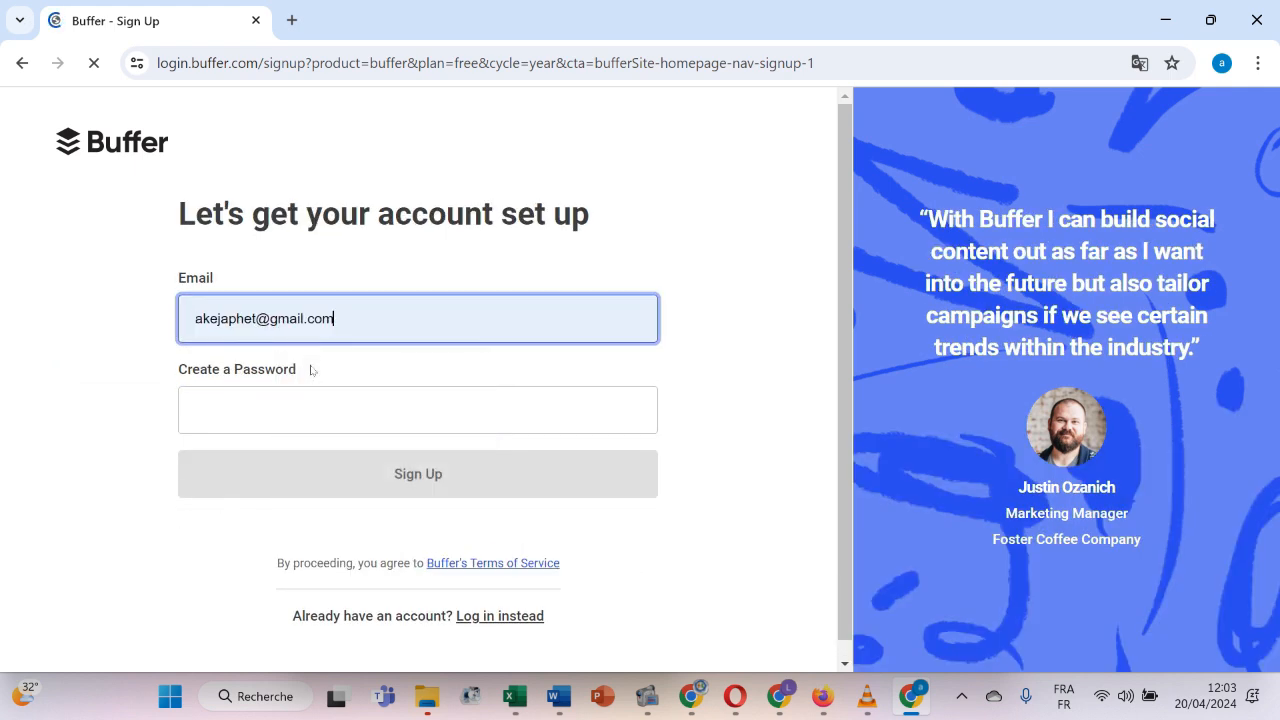
Use the browser's suggested secure password, submit the sign-up form and dismiss the offer to save the password.
{"action": "left_click", "coordinate": [290, 406]}
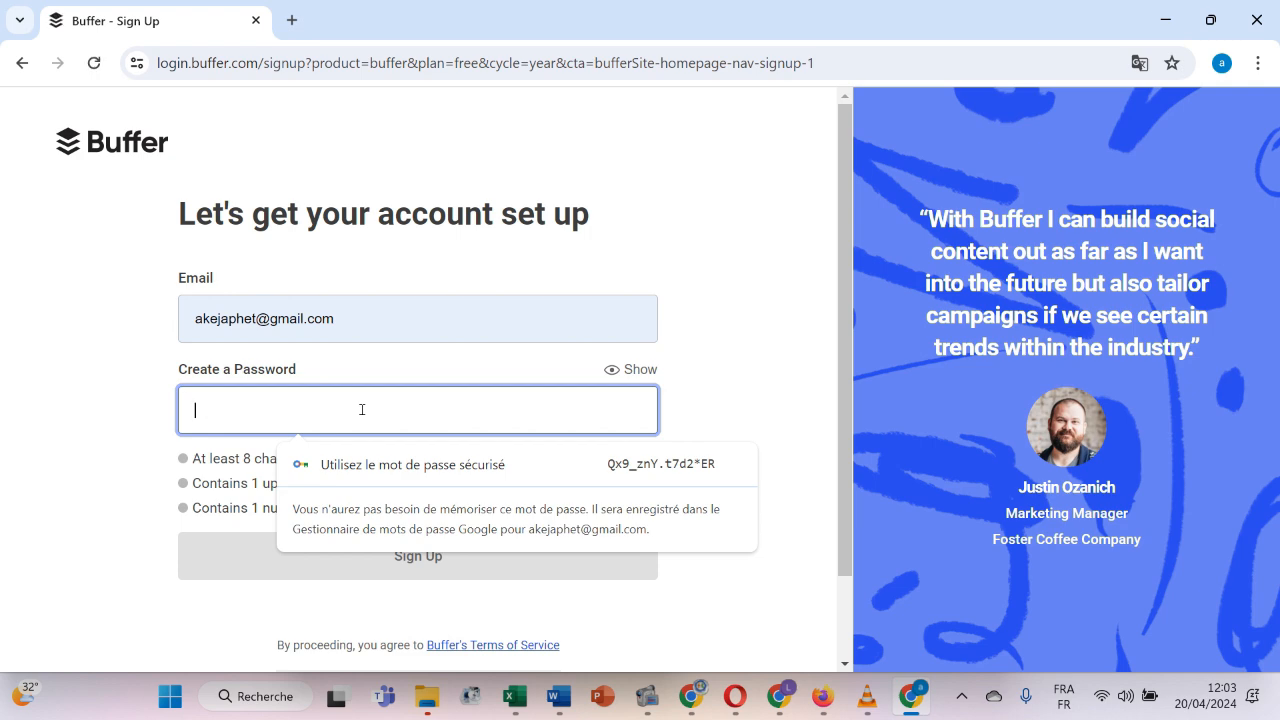
{"action": "left_click", "coordinate": [340, 464]}
{"action": "left_click", "coordinate": [299, 568]}
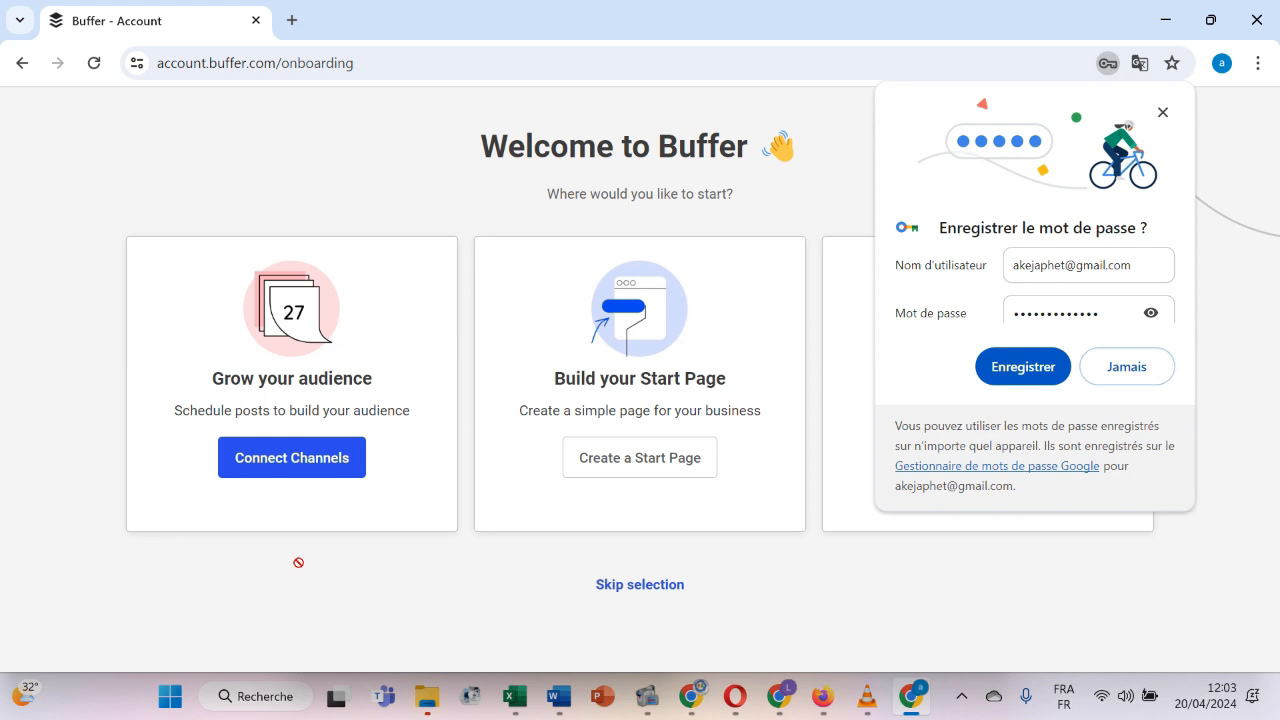
{"action": "left_click", "coordinate": [1162, 113]}
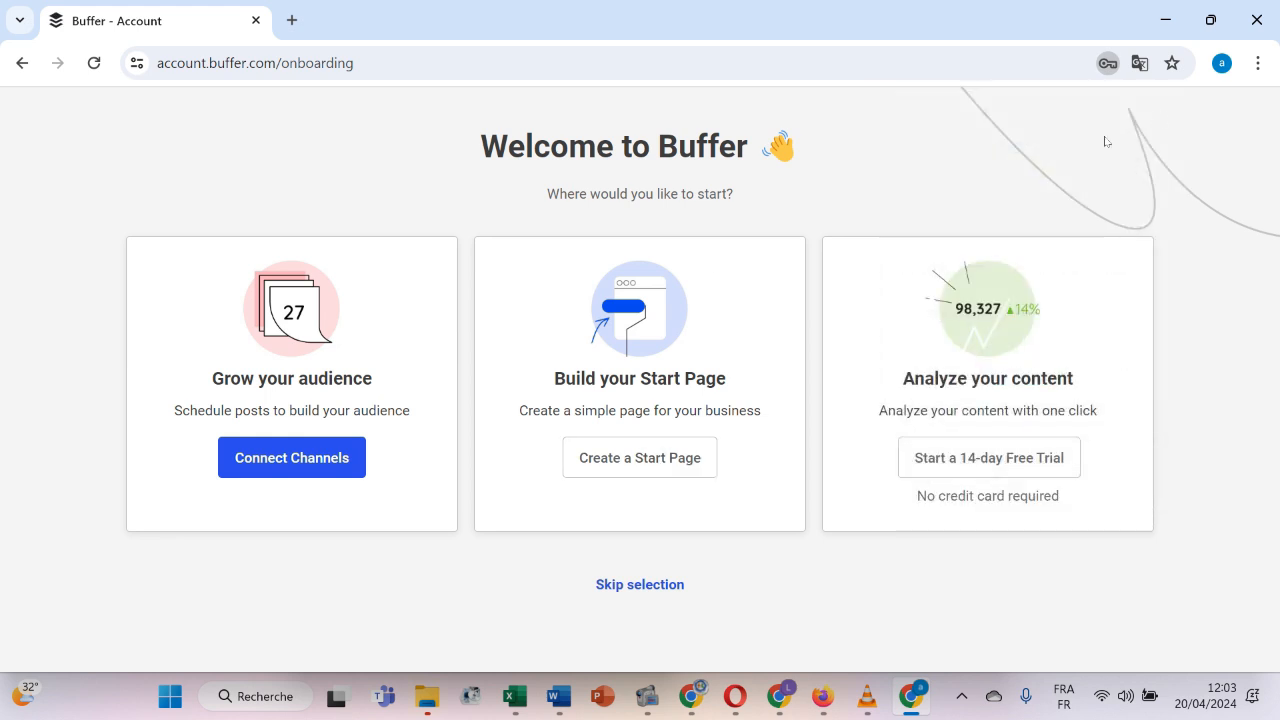
Translate the onboarding welcome page into French.
{"action": "right_click", "coordinate": [295, 207]}
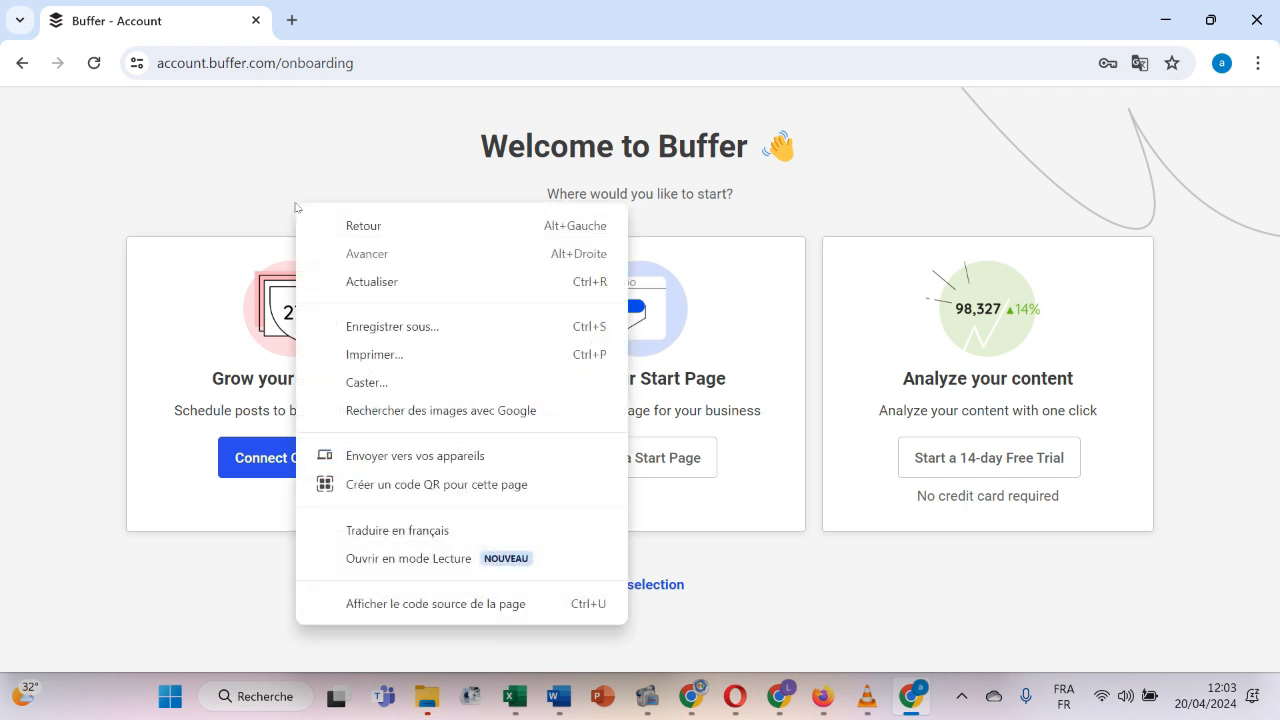
{"action": "left_click", "coordinate": [392, 532]}
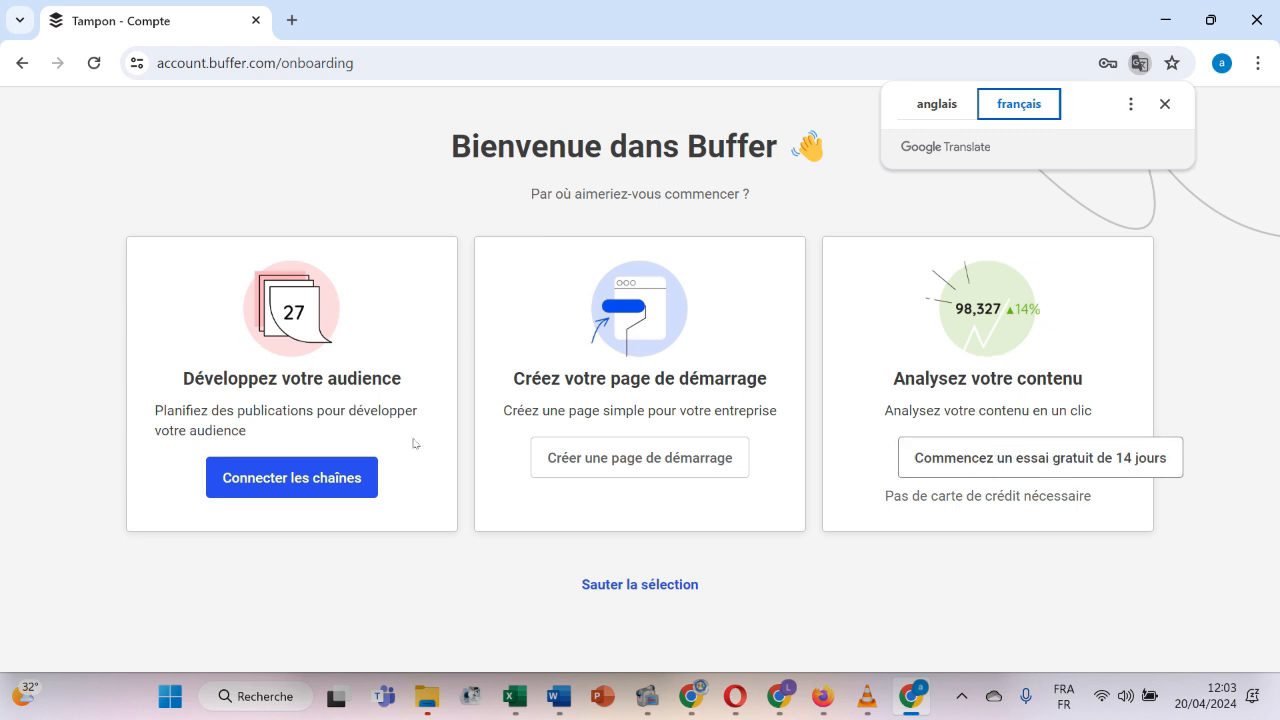
Open the onboarding option for connecting channels and review the social networks available to connect.
{"action": "left_click", "coordinate": [280, 472]}
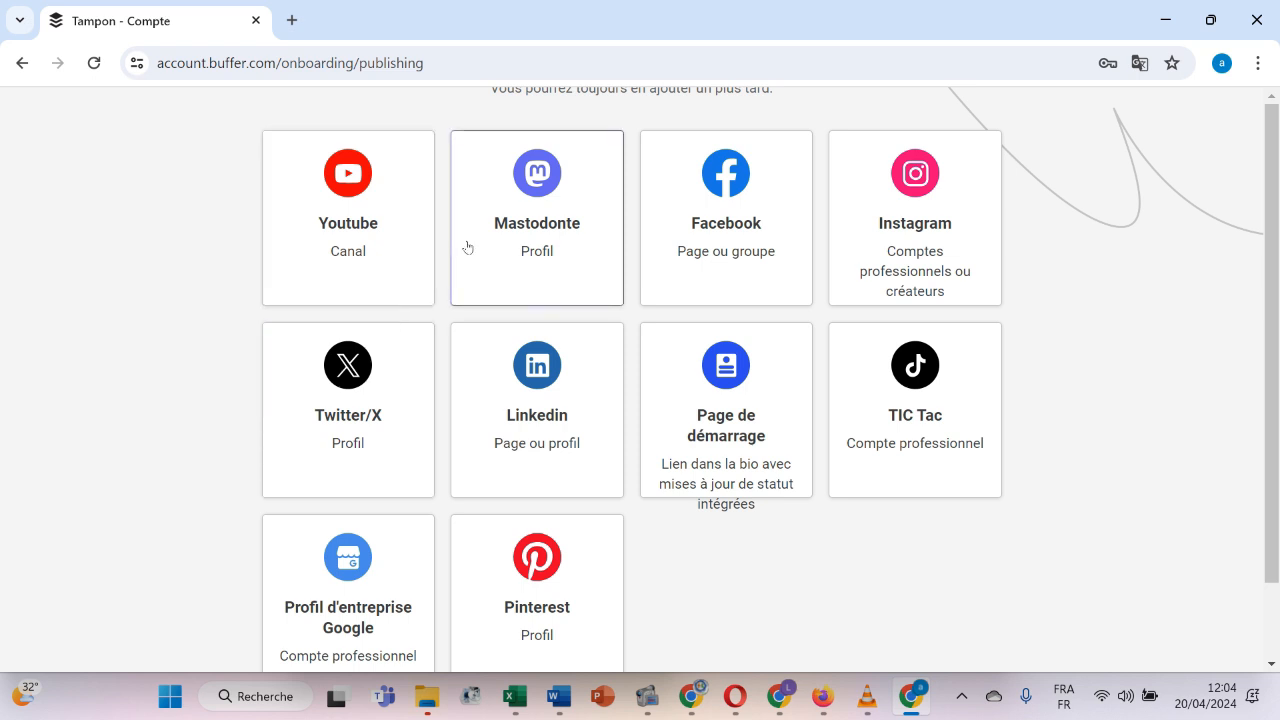
{"action": "scroll", "coordinate": [466, 246], "scroll_direction": "down", "scroll_amount": 2}
{"action": "scroll", "coordinate": [466, 246], "scroll_direction": "up", "scroll_amount": 2}
{"action": "scroll", "coordinate": [466, 249], "scroll_direction": "down", "scroll_amount": 2}
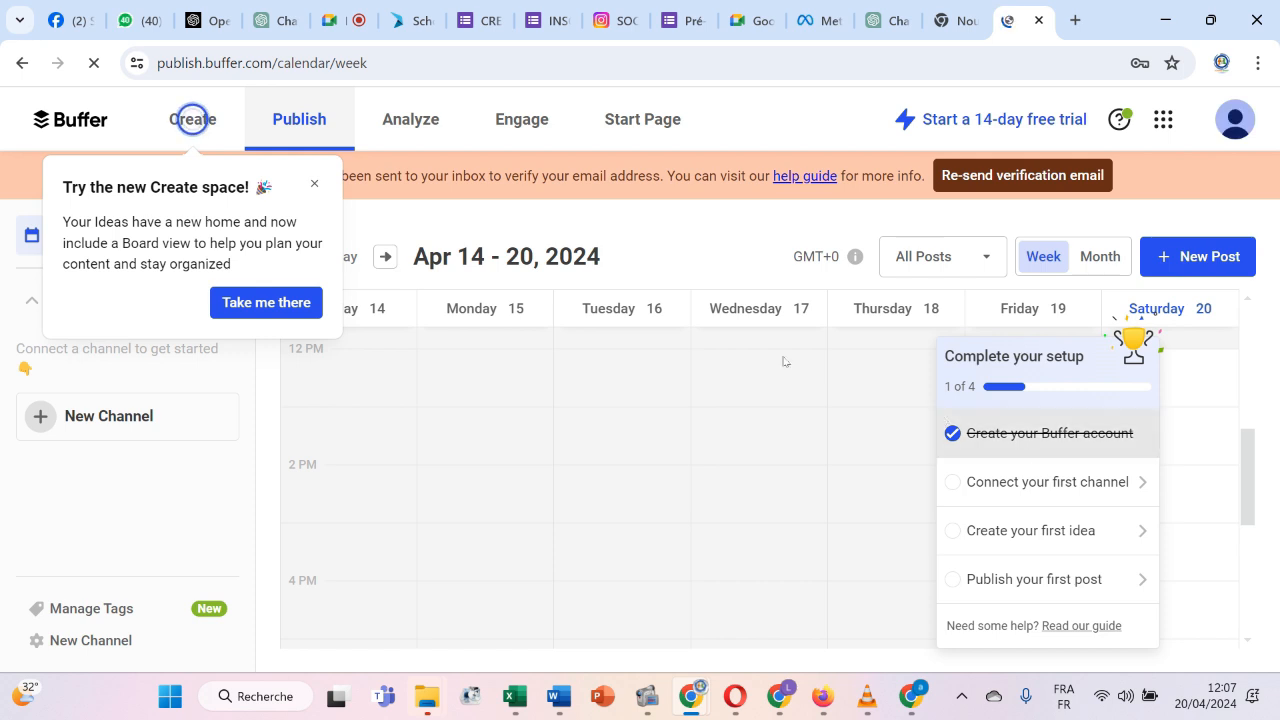
Dismiss the Create space tip, save the login credentials in the browser and start adding a new channel.
{"action": "left_click", "coordinate": [383, 152]}
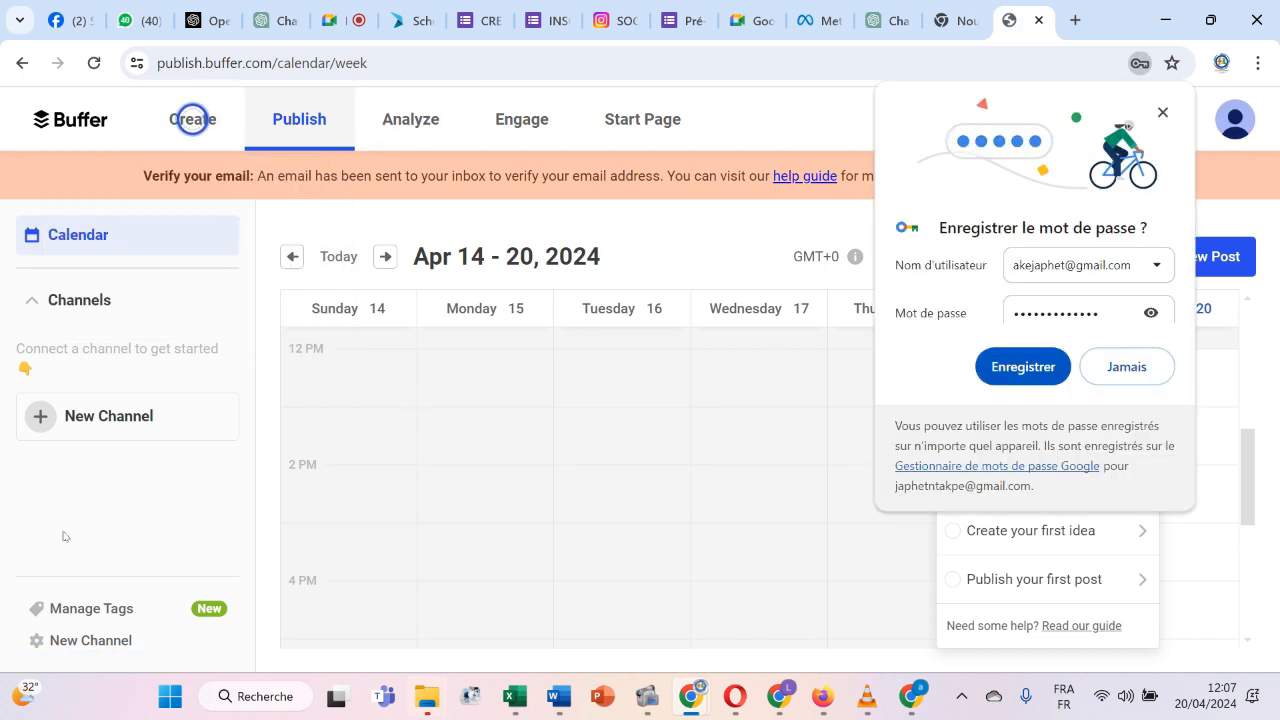
{"action": "left_click", "coordinate": [1042, 366]}
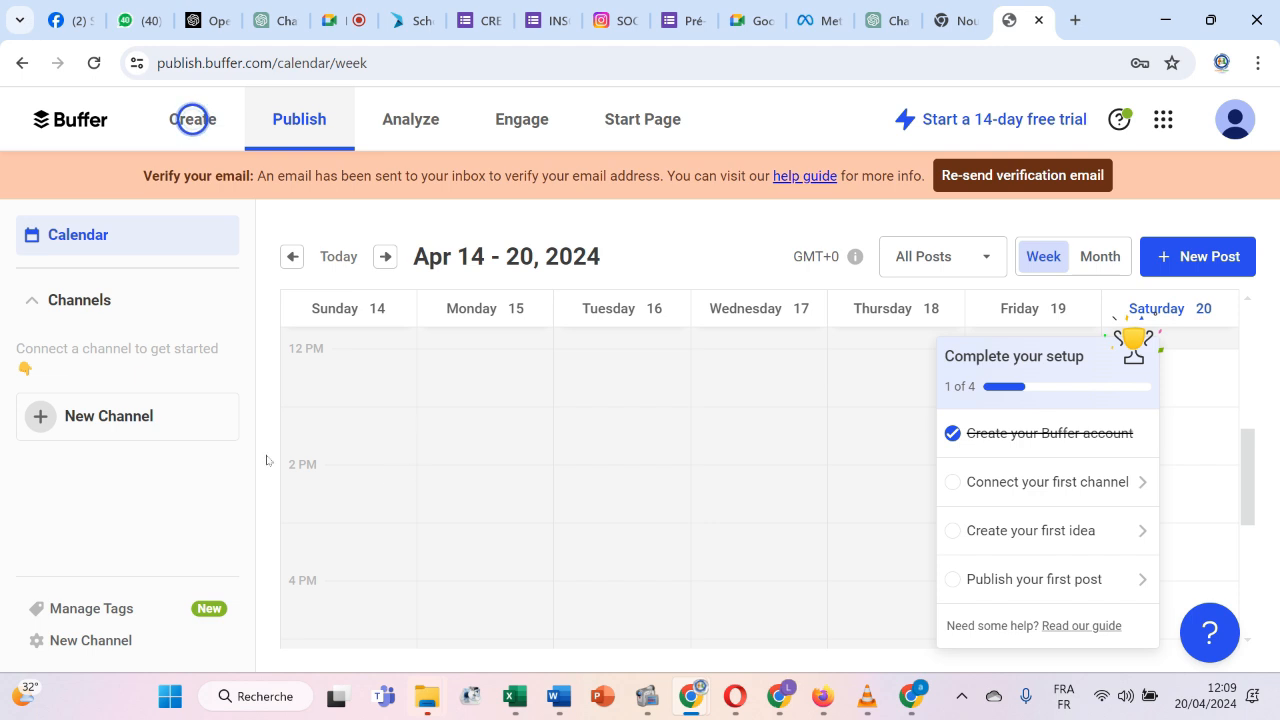
{"action": "left_click", "coordinate": [185, 433]}
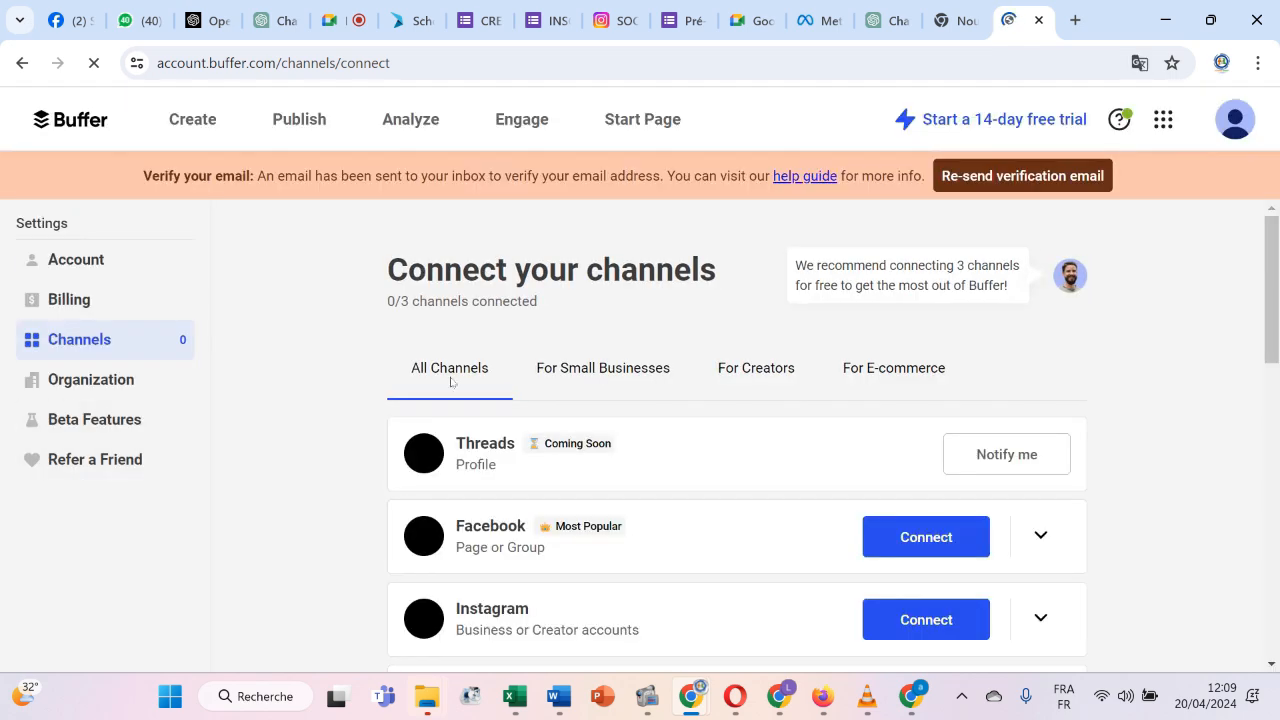
Start connecting a Facebook Page, ignore the Facebook password update and continue with the existing Facebook profile.
{"action": "scroll", "coordinate": [647, 480], "scroll_direction": "down", "scroll_amount": 1}
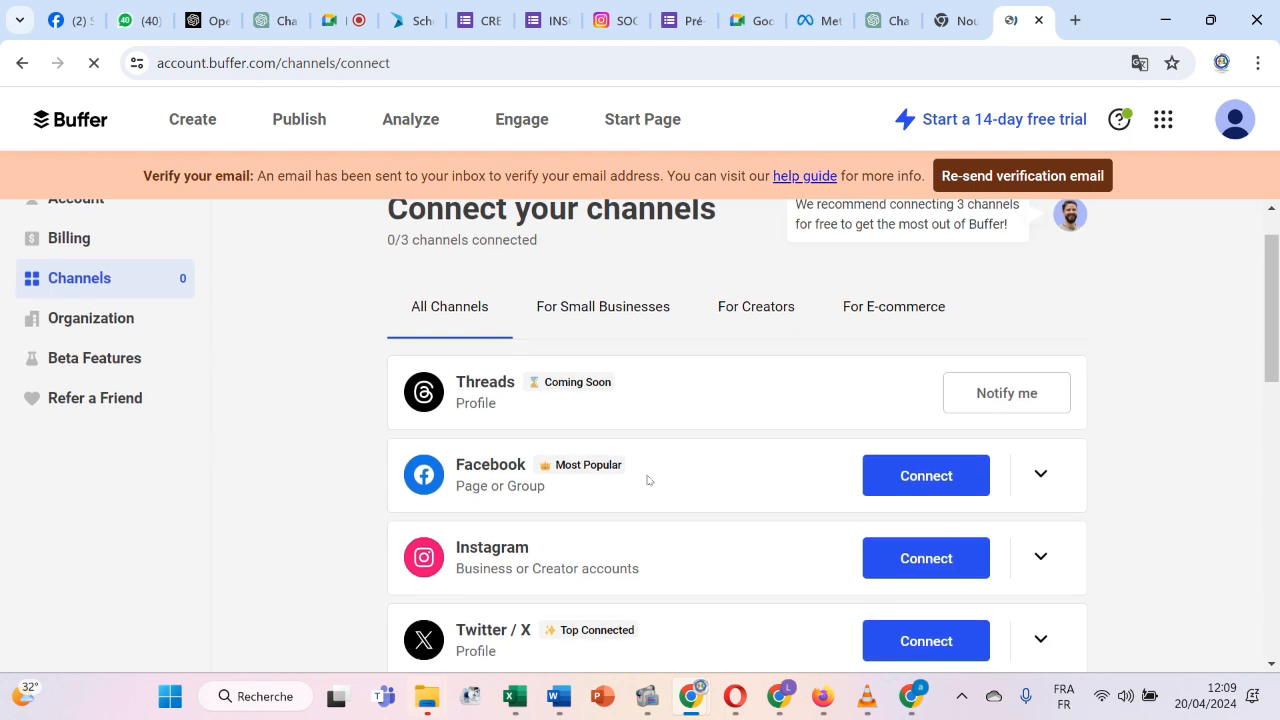
{"action": "left_click", "coordinate": [904, 474]}
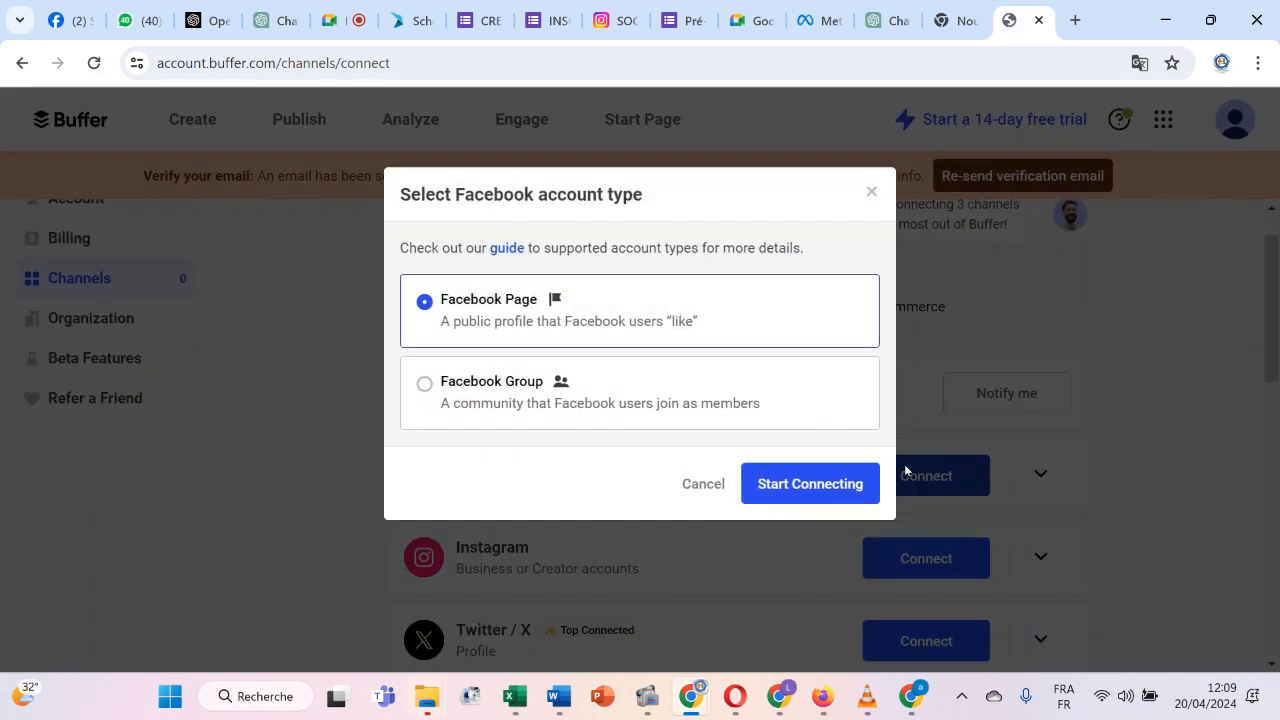
{"action": "left_click", "coordinate": [819, 486]}
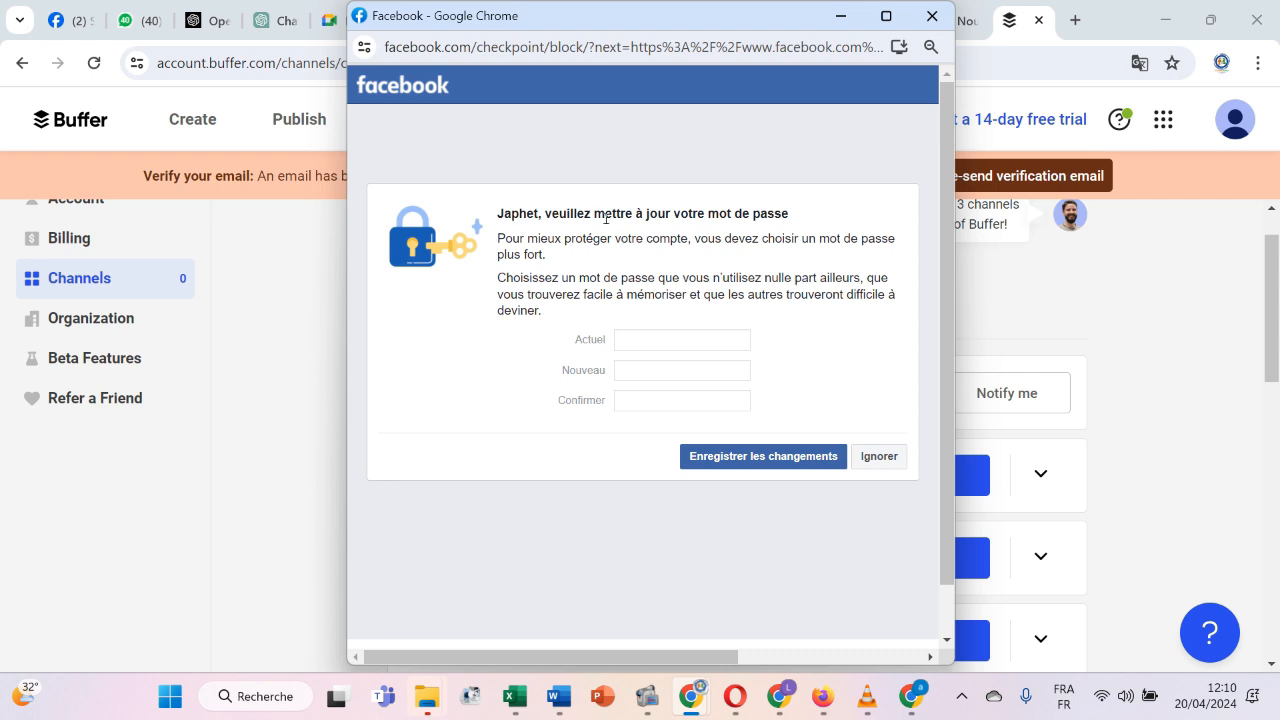
{"action": "left_click", "coordinate": [873, 454]}
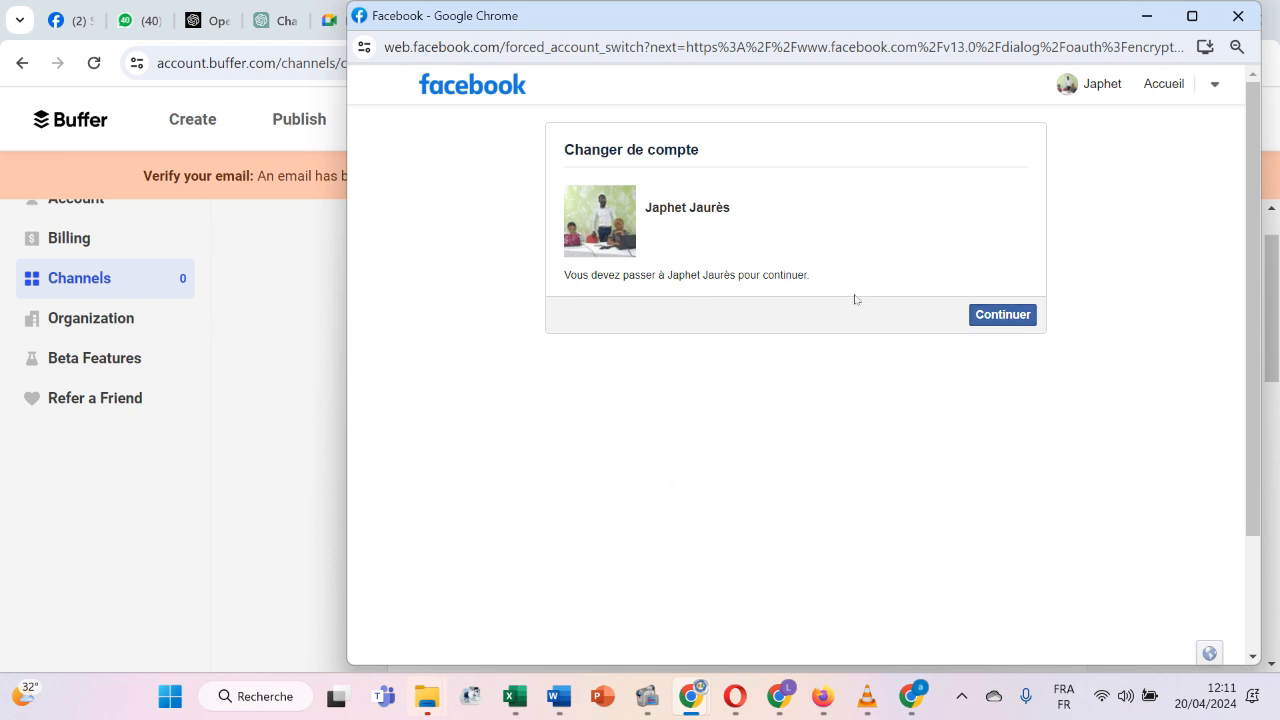
{"action": "left_click", "coordinate": [990, 318]}
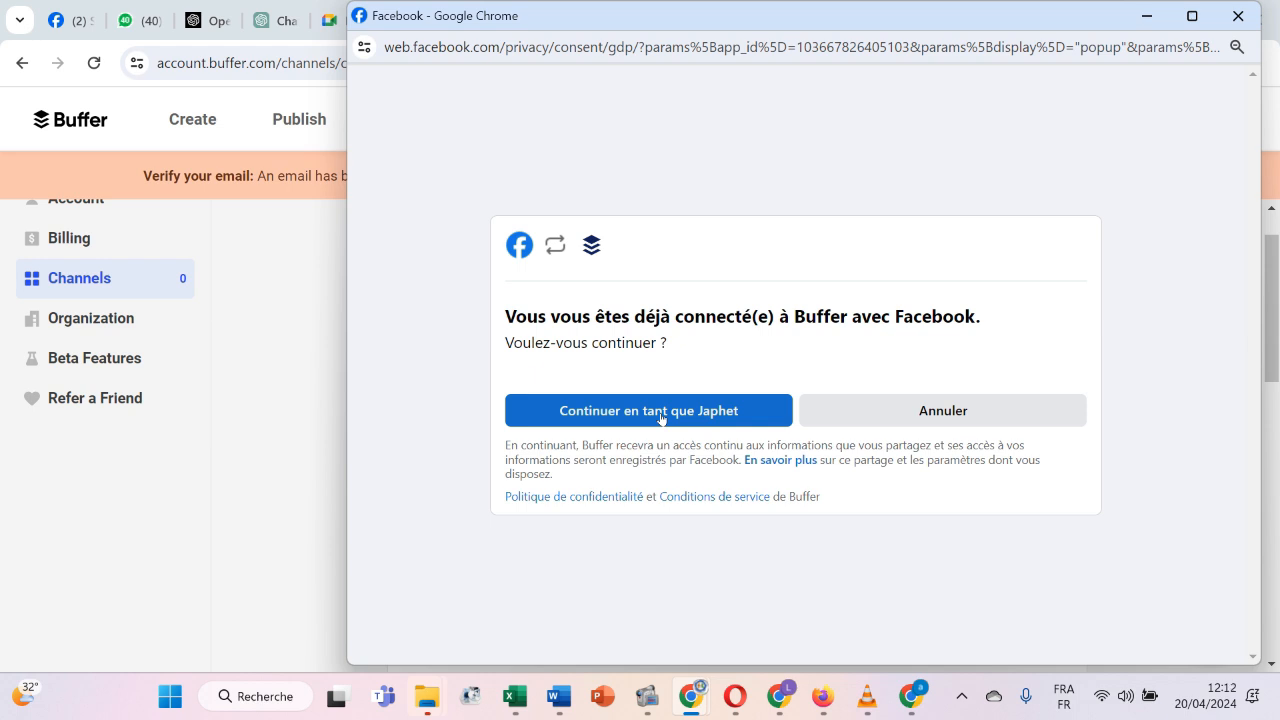
{"action": "left_click", "coordinate": [714, 412]}
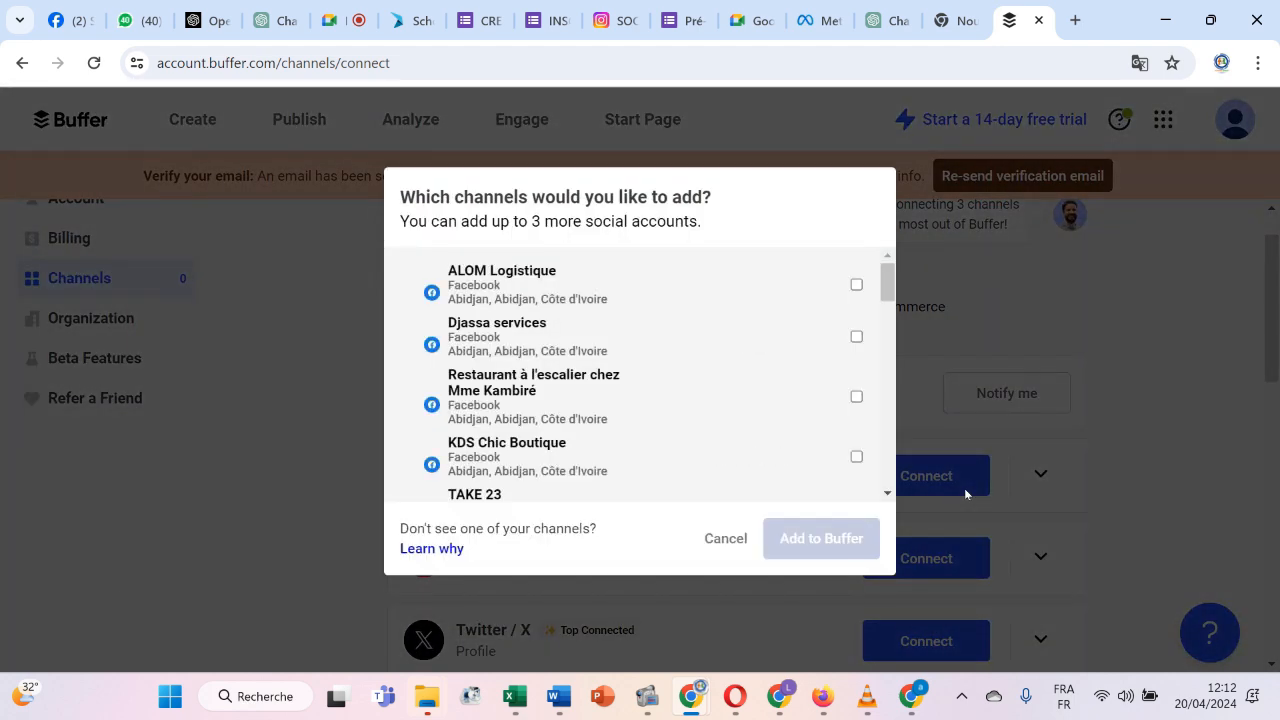
Cancel the channel selection, restart the Facebook Page connection and add the Socivad Digital page.
{"action": "left_click", "coordinate": [710, 548]}
{"action": "left_click", "coordinate": [899, 487]}
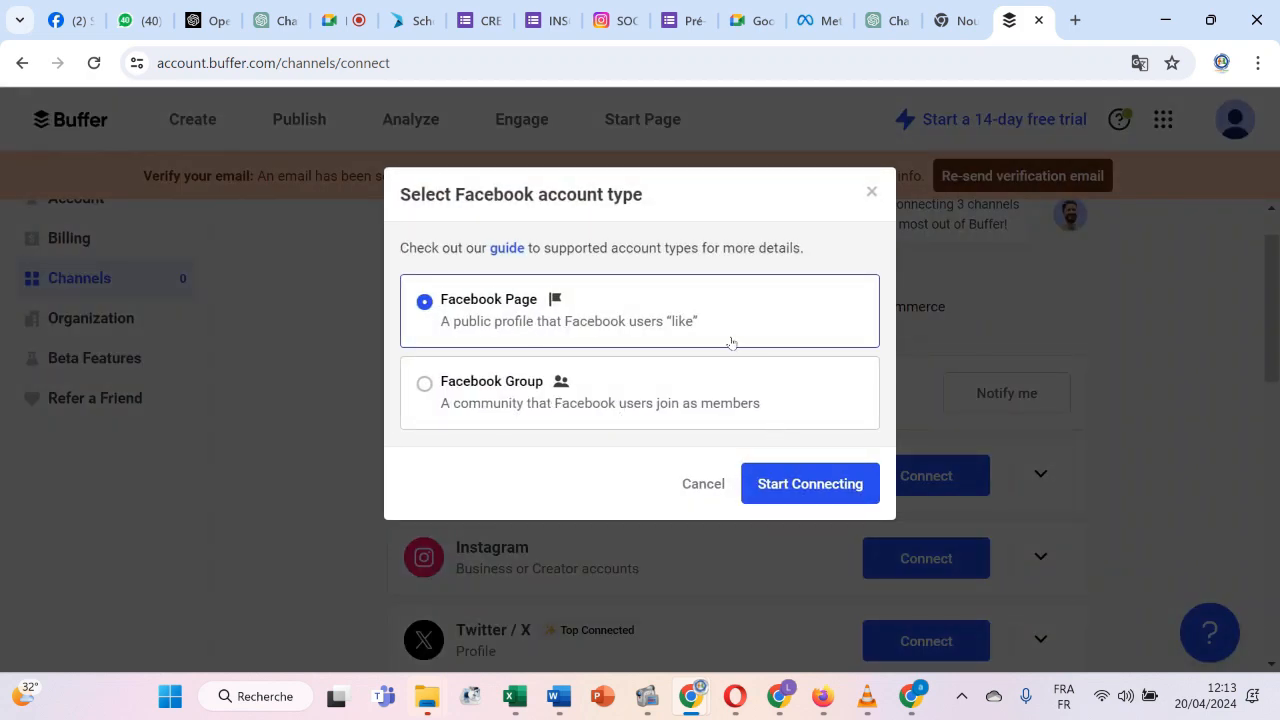
{"action": "left_click", "coordinate": [808, 481]}
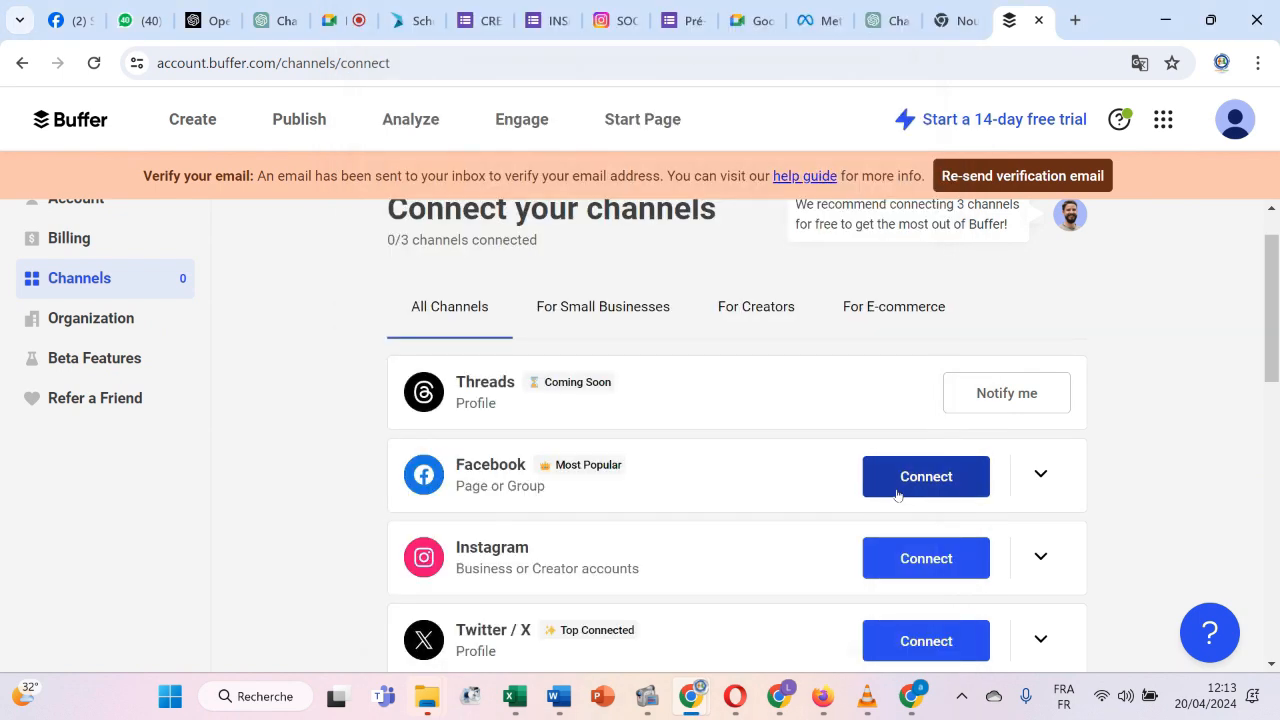
{"action": "left_click", "coordinate": [865, 497]}
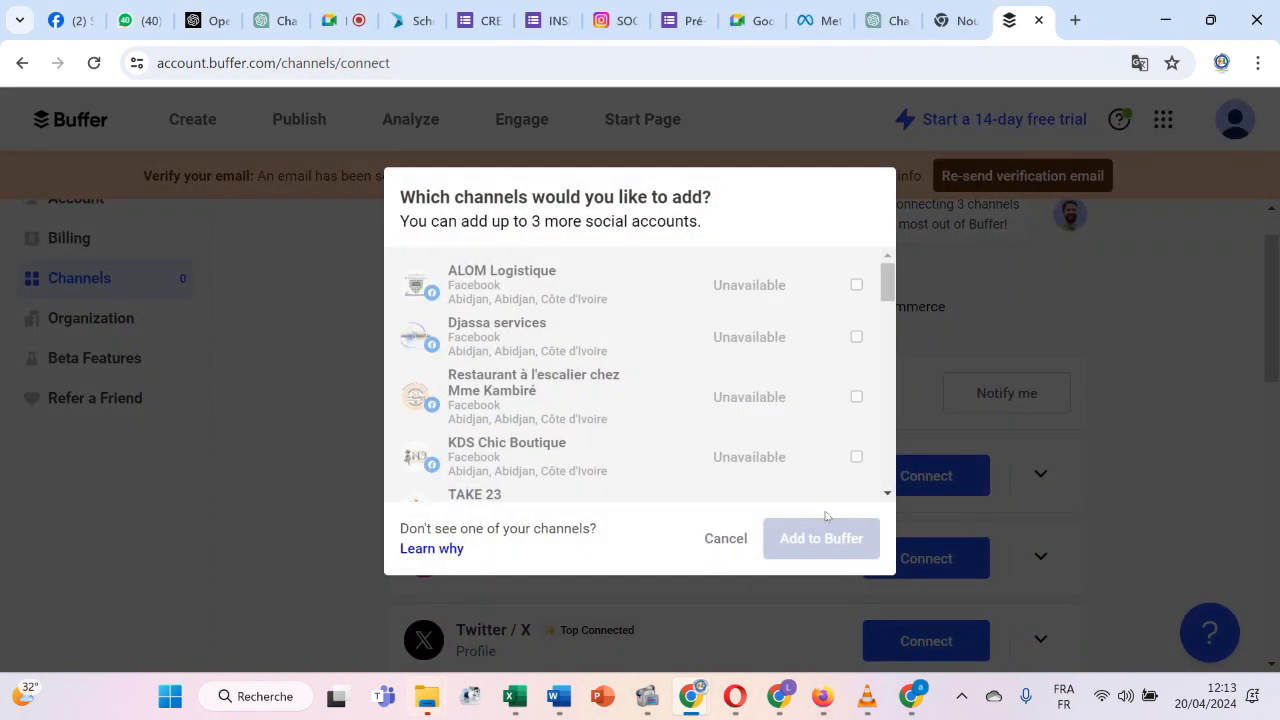
{"action": "scroll", "coordinate": [596, 353], "scroll_direction": "down", "scroll_amount": 5}
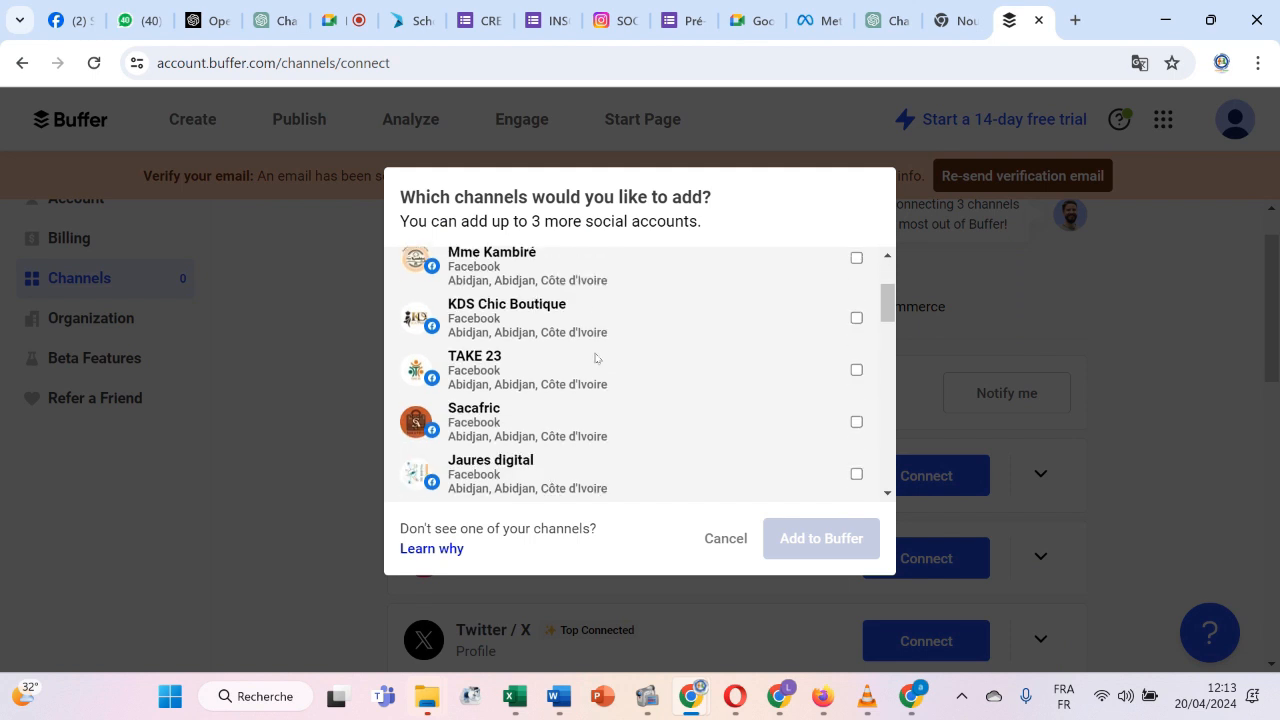
{"action": "scroll", "coordinate": [596, 358], "scroll_direction": "down", "scroll_amount": 2}
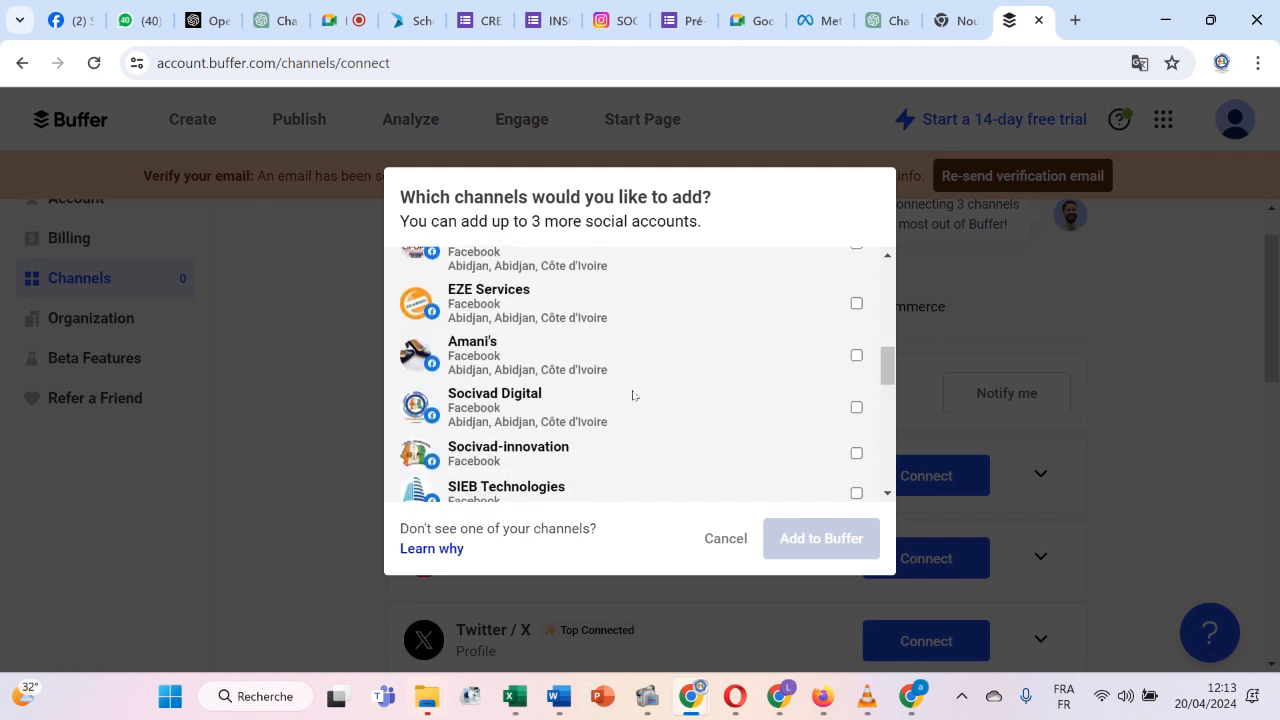
{"action": "left_click", "coordinate": [856, 405]}
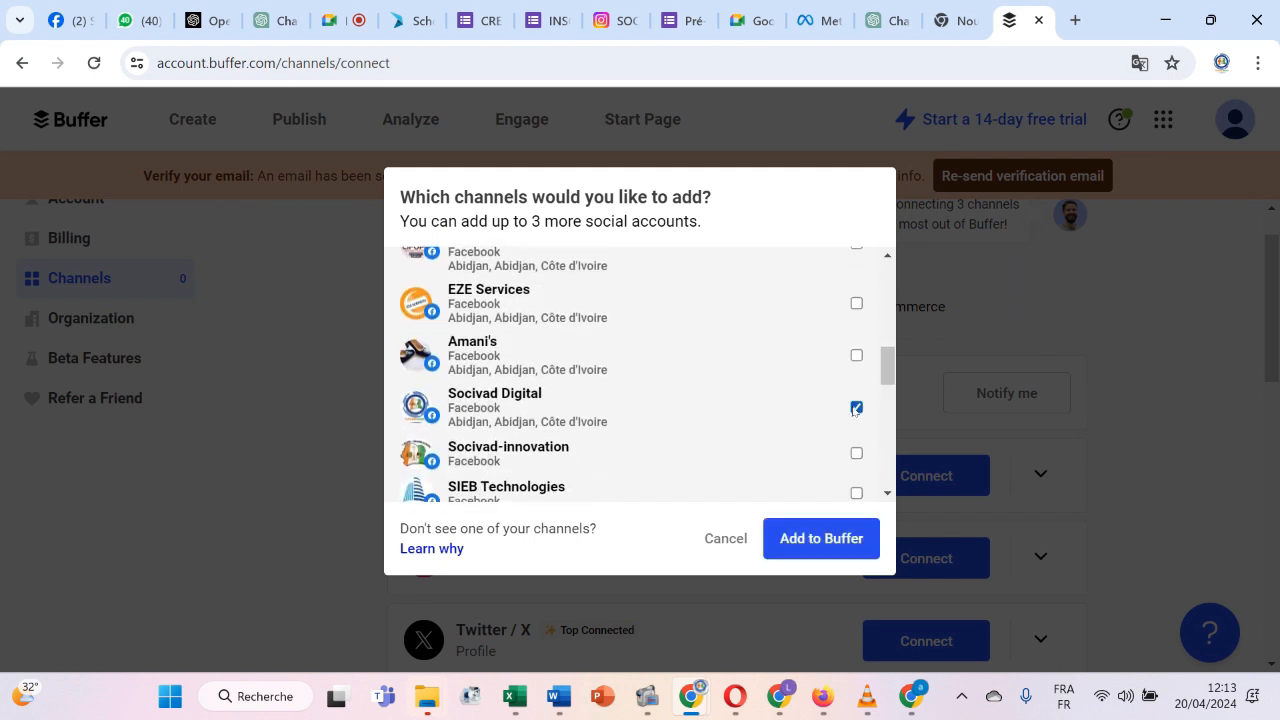
{"action": "left_click", "coordinate": [811, 537]}
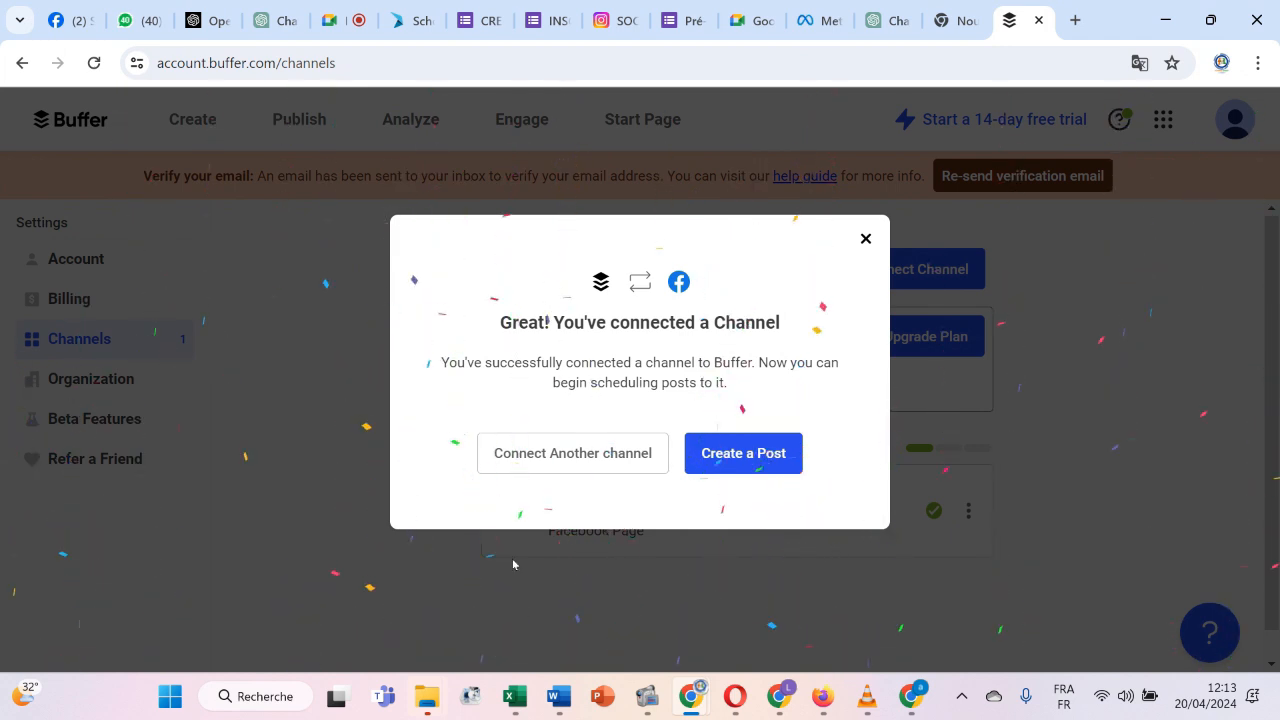
Connect another channel by authenticating Instagram through Facebook and selecting the le.manager.digital business account.
{"action": "left_click", "coordinate": [556, 456]}
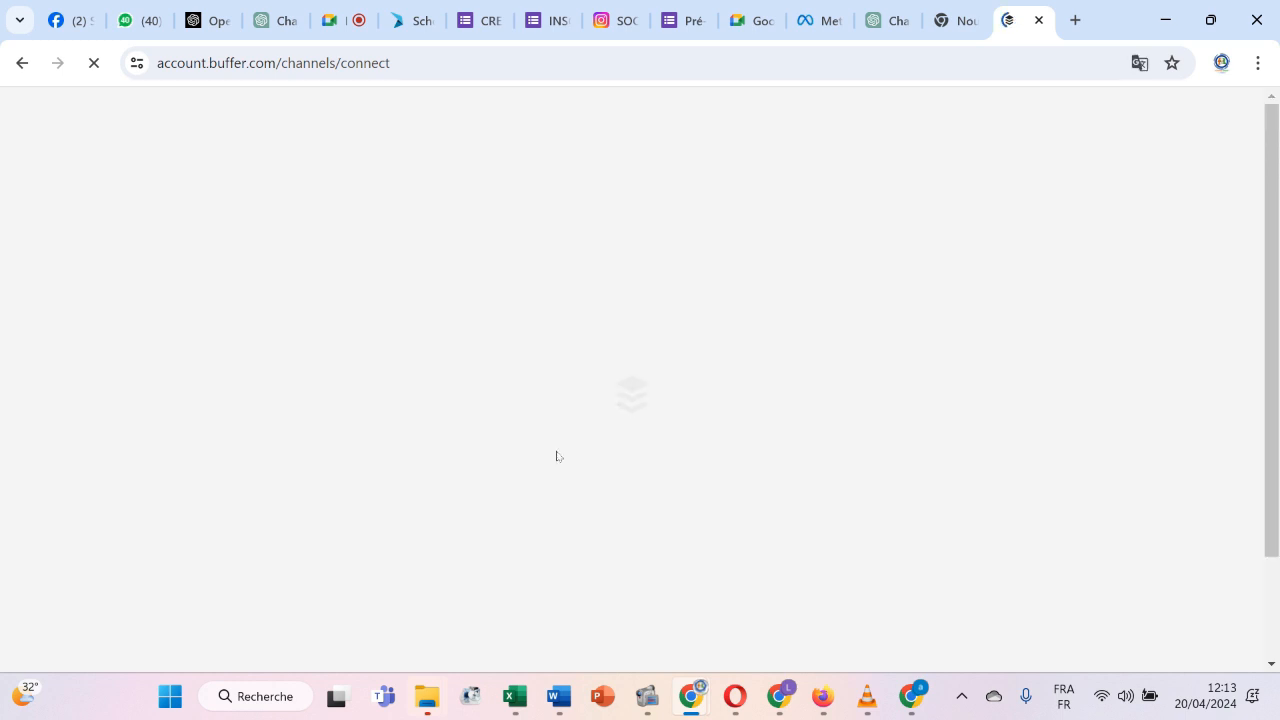
{"action": "scroll", "coordinate": [709, 491], "scroll_direction": "down", "scroll_amount": 2}
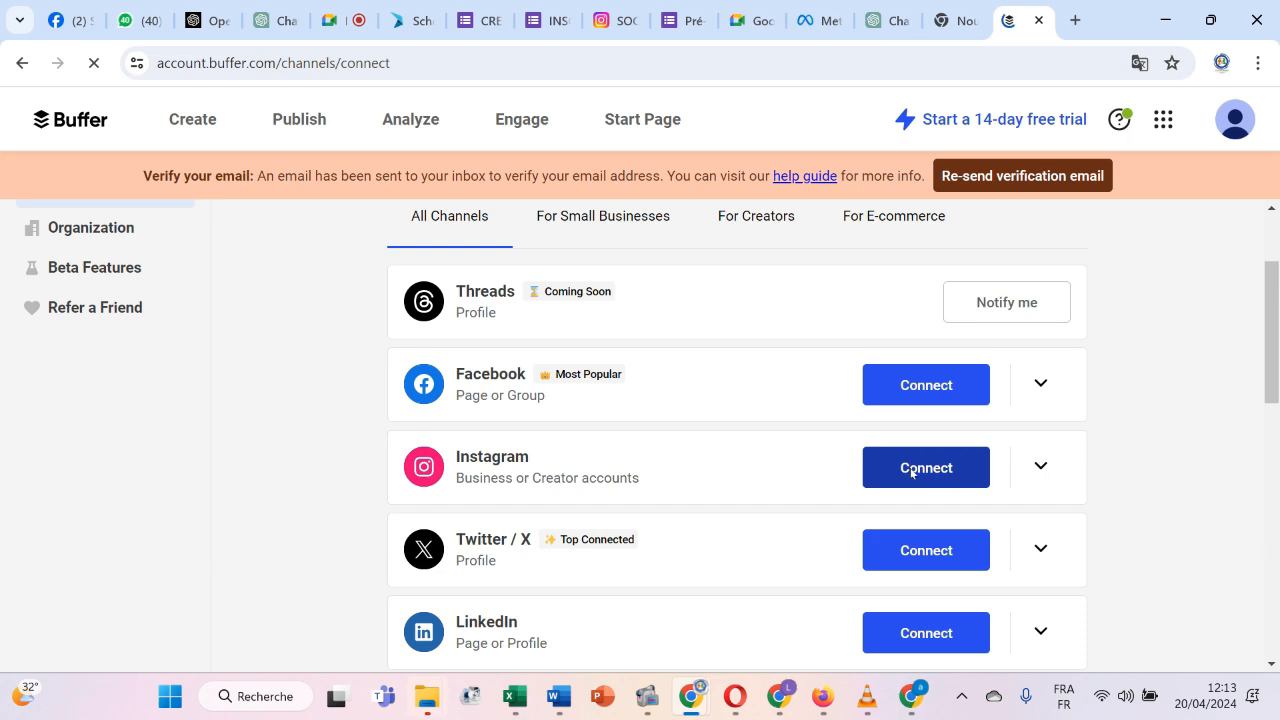
{"action": "left_click", "coordinate": [911, 472]}
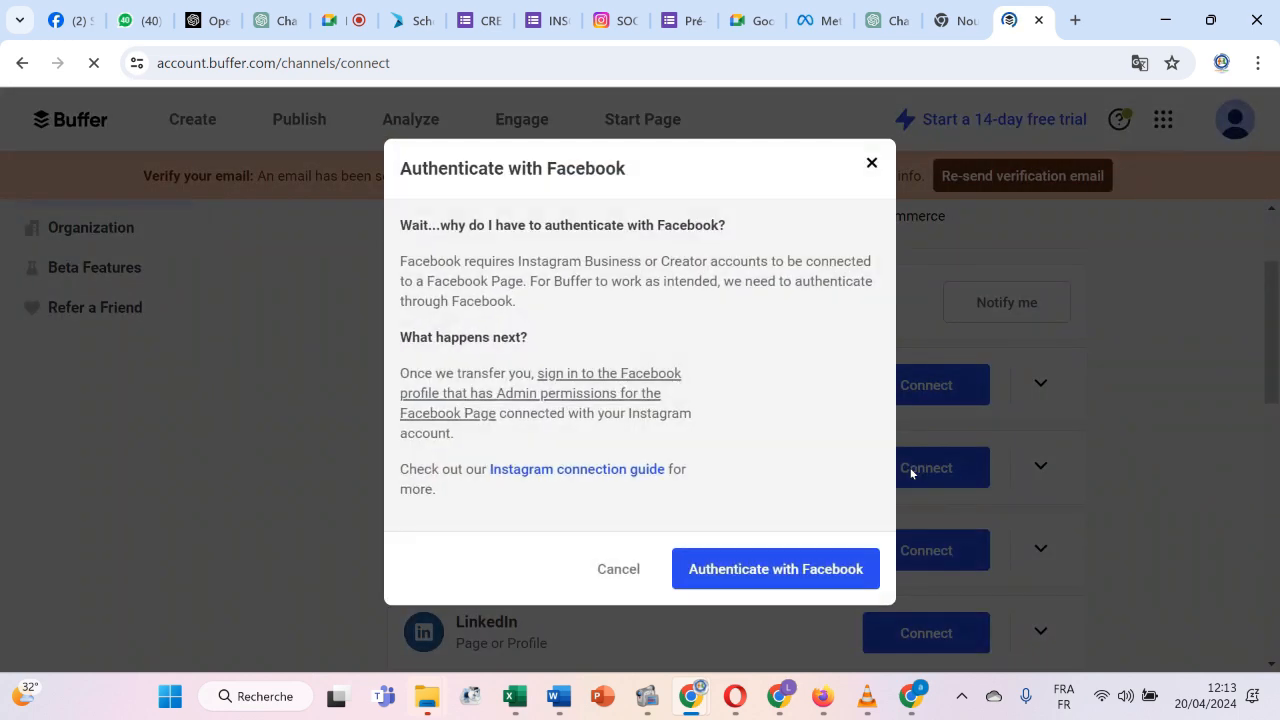
{"action": "left_click", "coordinate": [744, 579]}
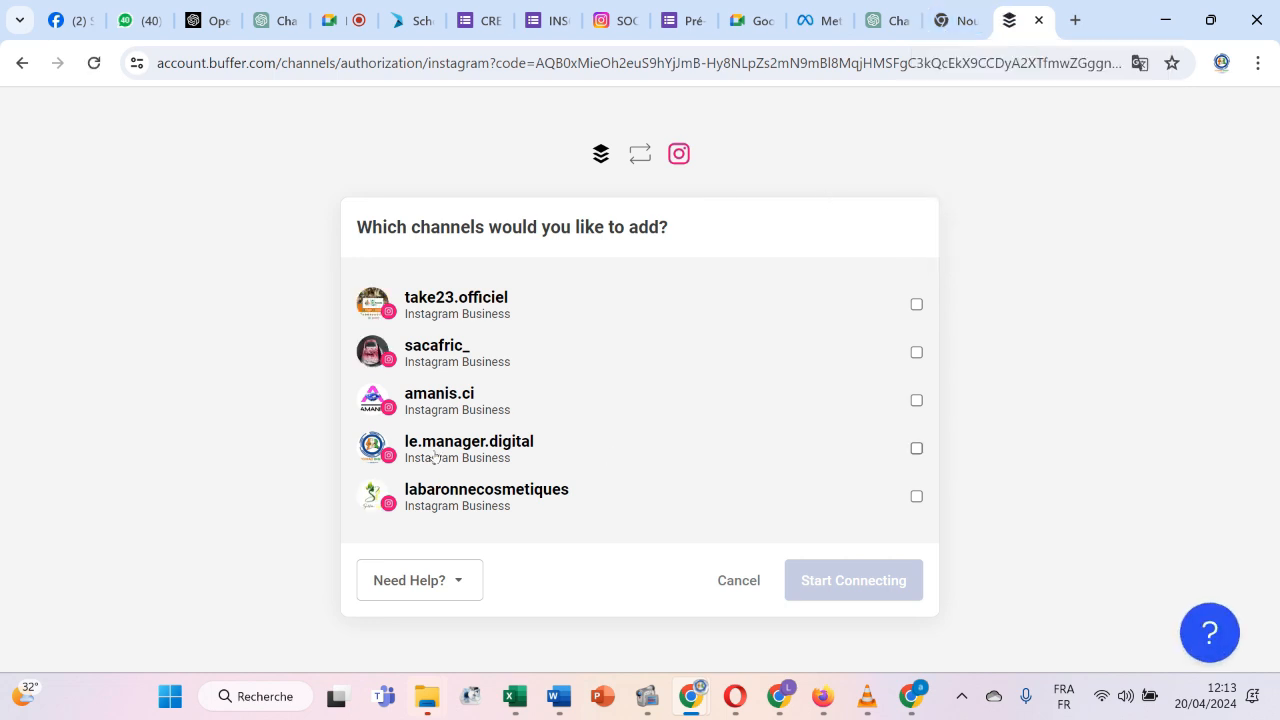
{"action": "left_click", "coordinate": [916, 448]}
{"action": "left_click", "coordinate": [884, 582]}
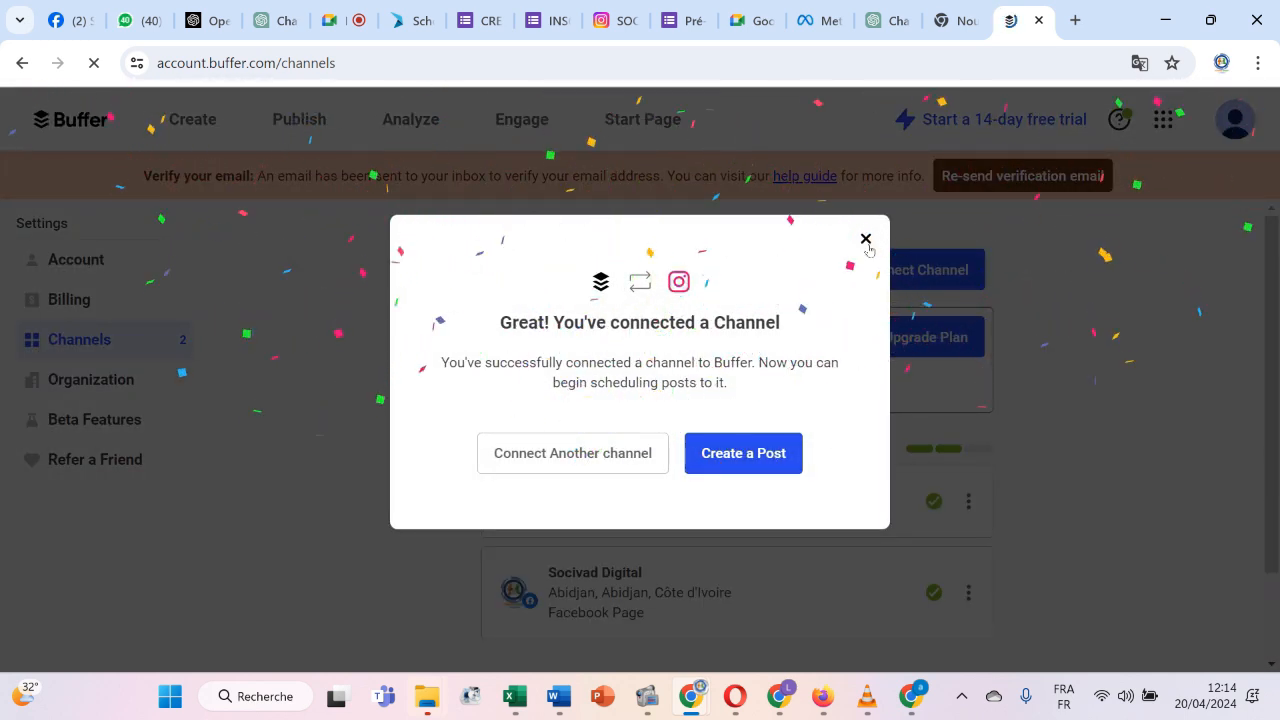
Connect the Socivad-innovation Facebook Page as a third channel and close the confirmation dialog.
{"action": "left_click", "coordinate": [640, 463]}
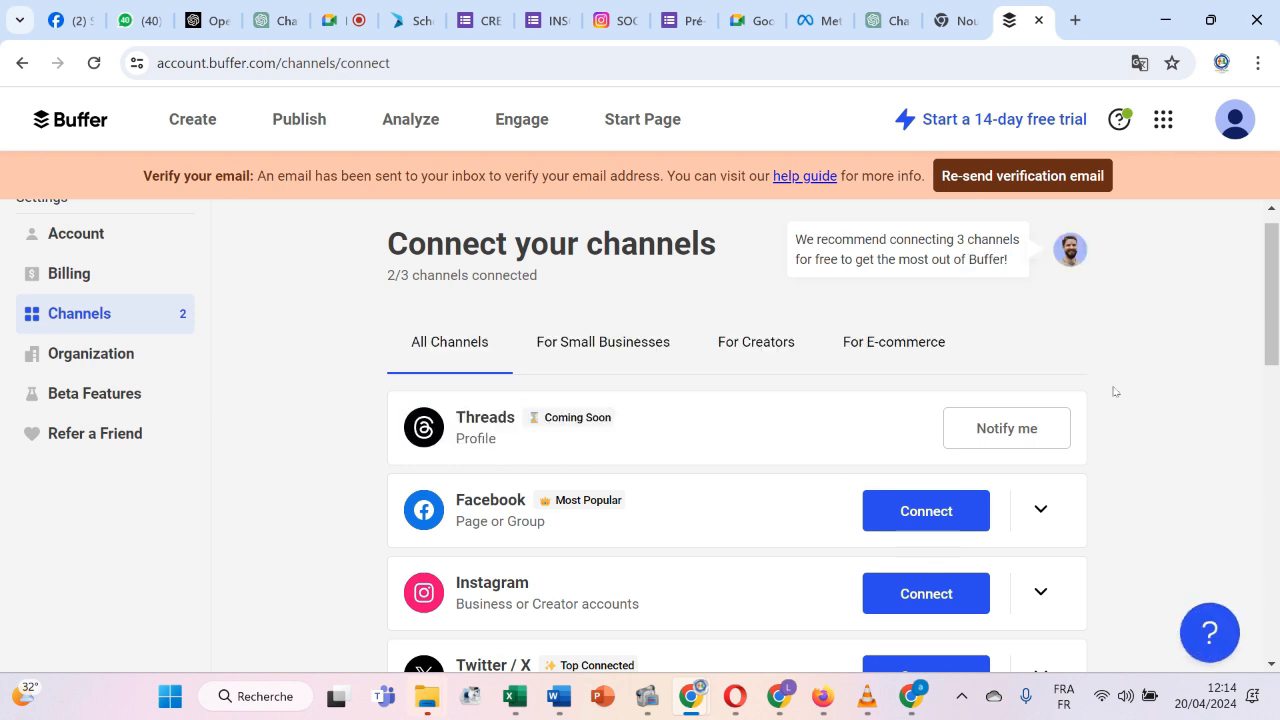
{"action": "scroll", "coordinate": [887, 488], "scroll_direction": "down", "scroll_amount": 1}
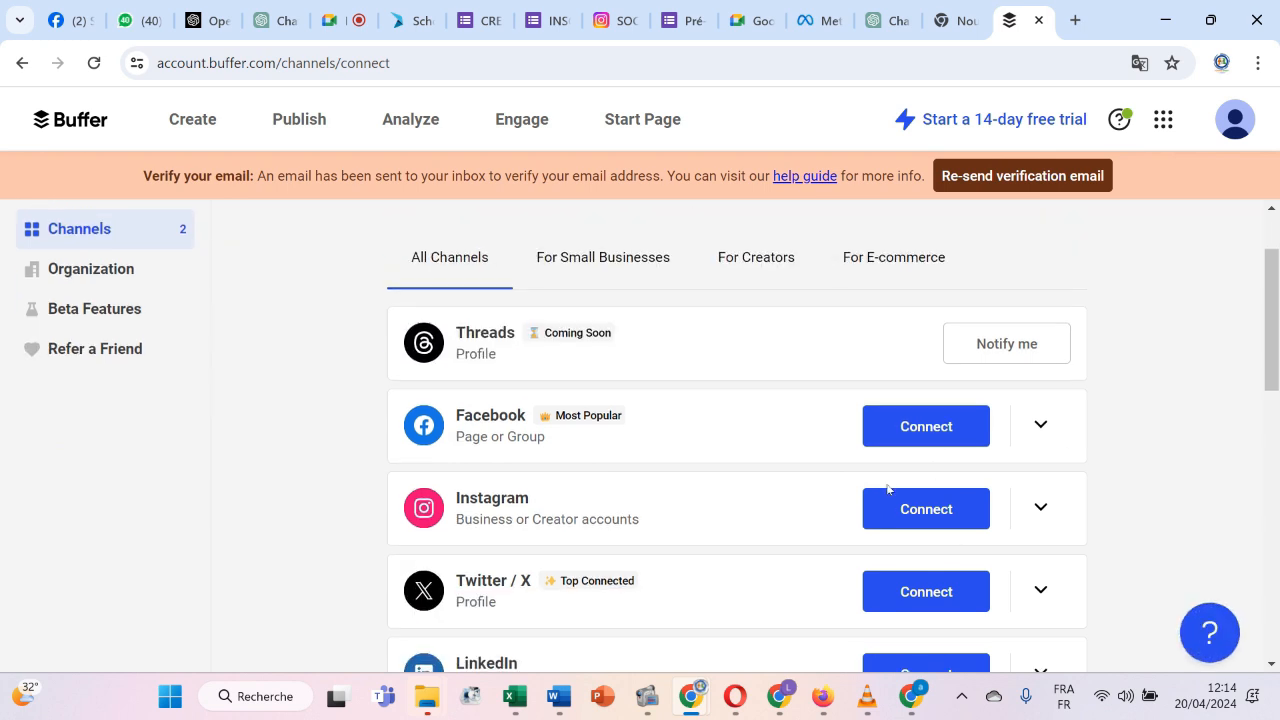
{"action": "left_click", "coordinate": [910, 428]}
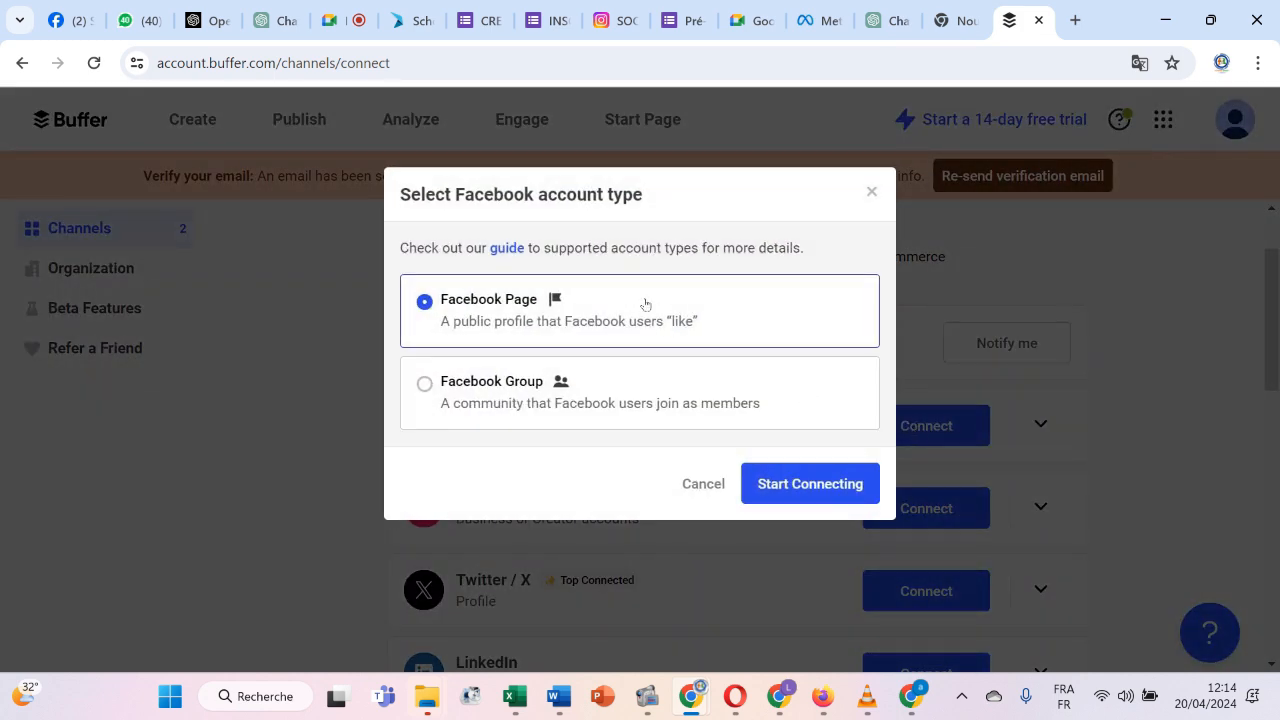
{"action": "left_click", "coordinate": [762, 487]}
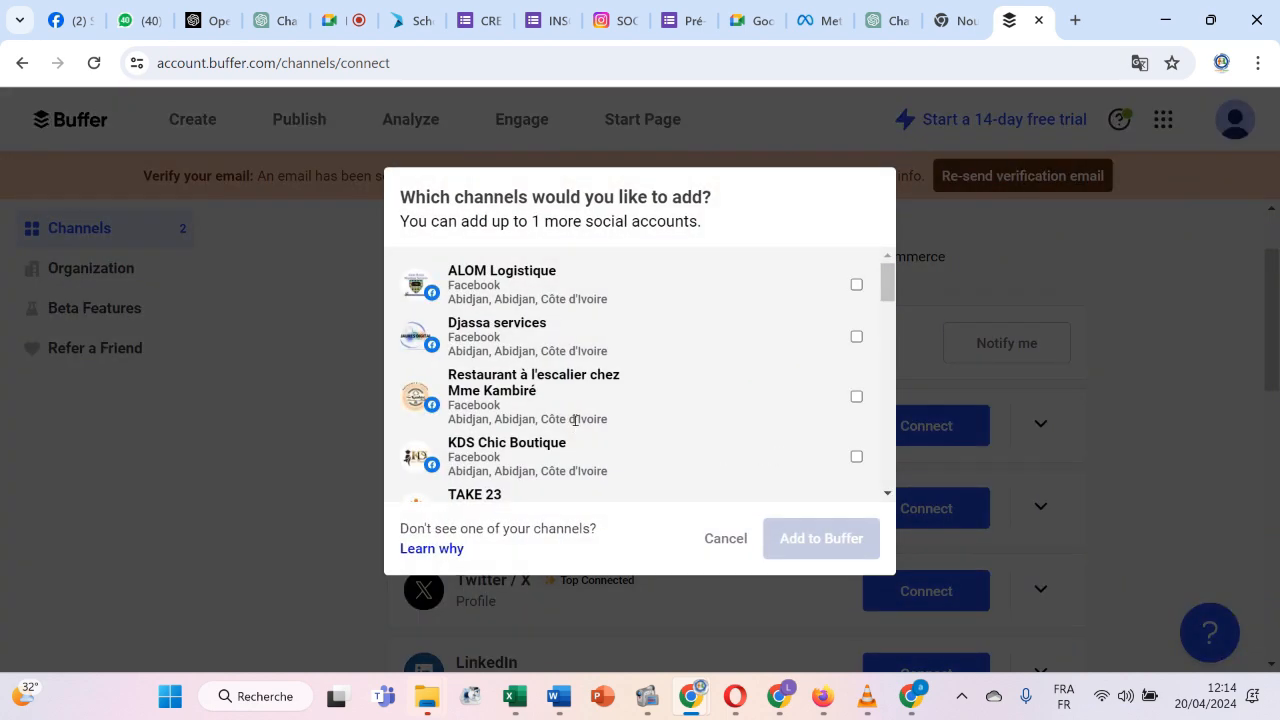
{"action": "scroll", "coordinate": [575, 424], "scroll_direction": "down", "scroll_amount": 3}
{"action": "scroll", "coordinate": [575, 424], "scroll_direction": "down", "scroll_amount": 5}
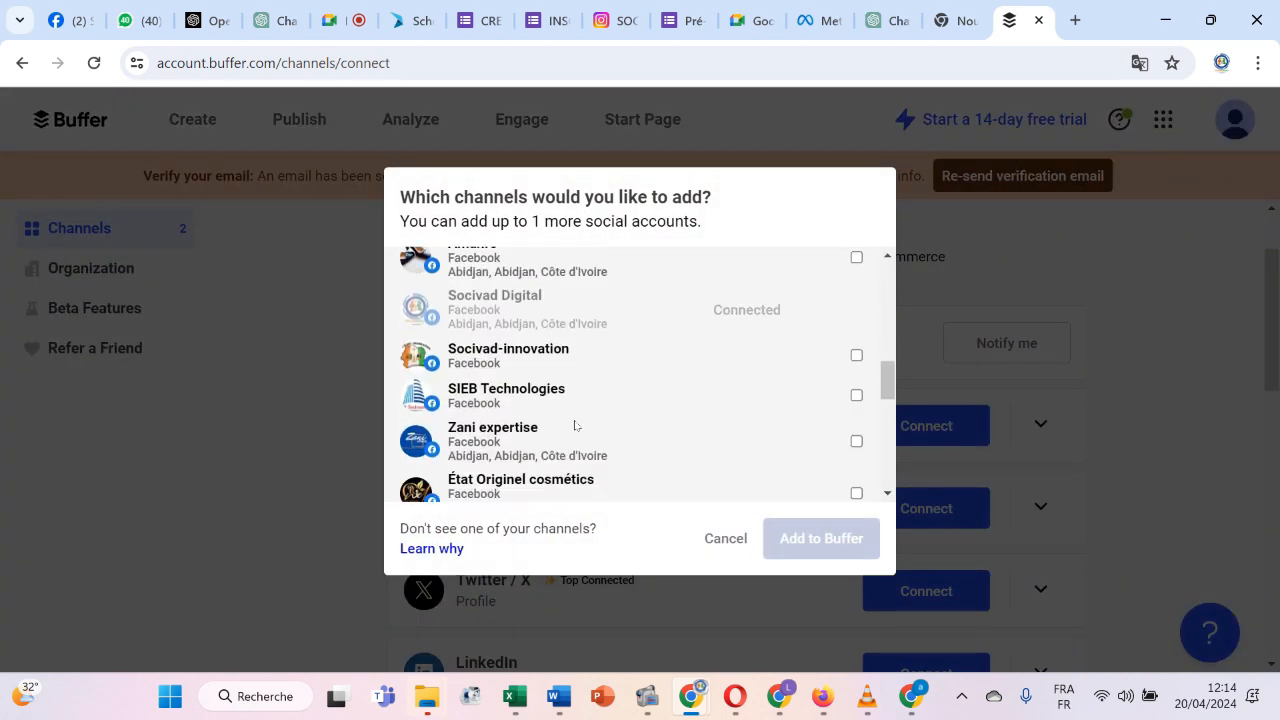
{"action": "left_click", "coordinate": [856, 355]}
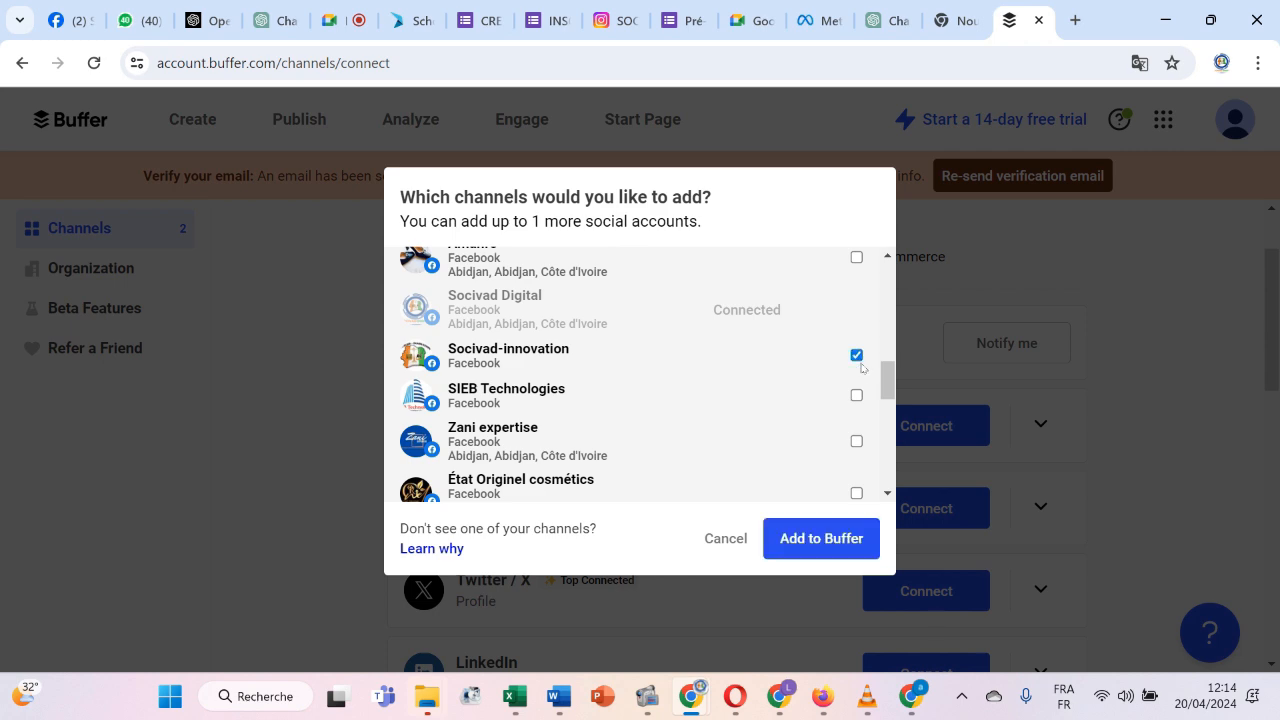
{"action": "left_click", "coordinate": [821, 538]}
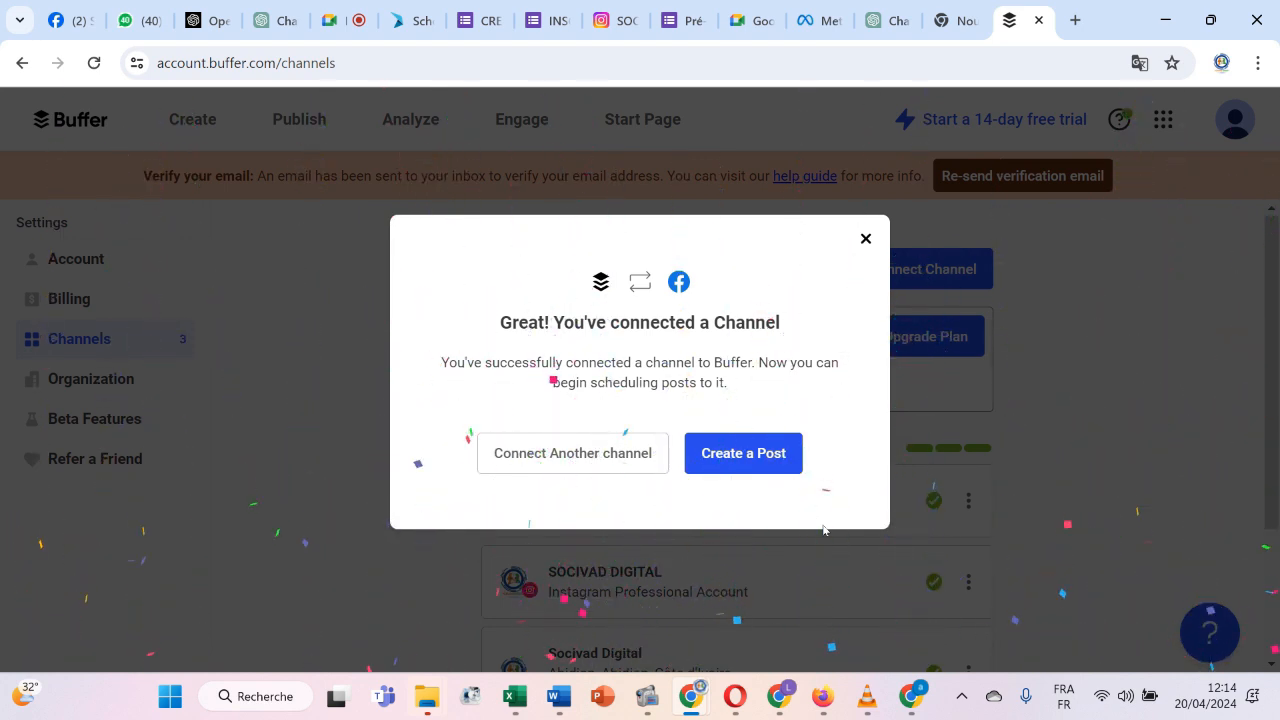
{"action": "left_click", "coordinate": [866, 245]}
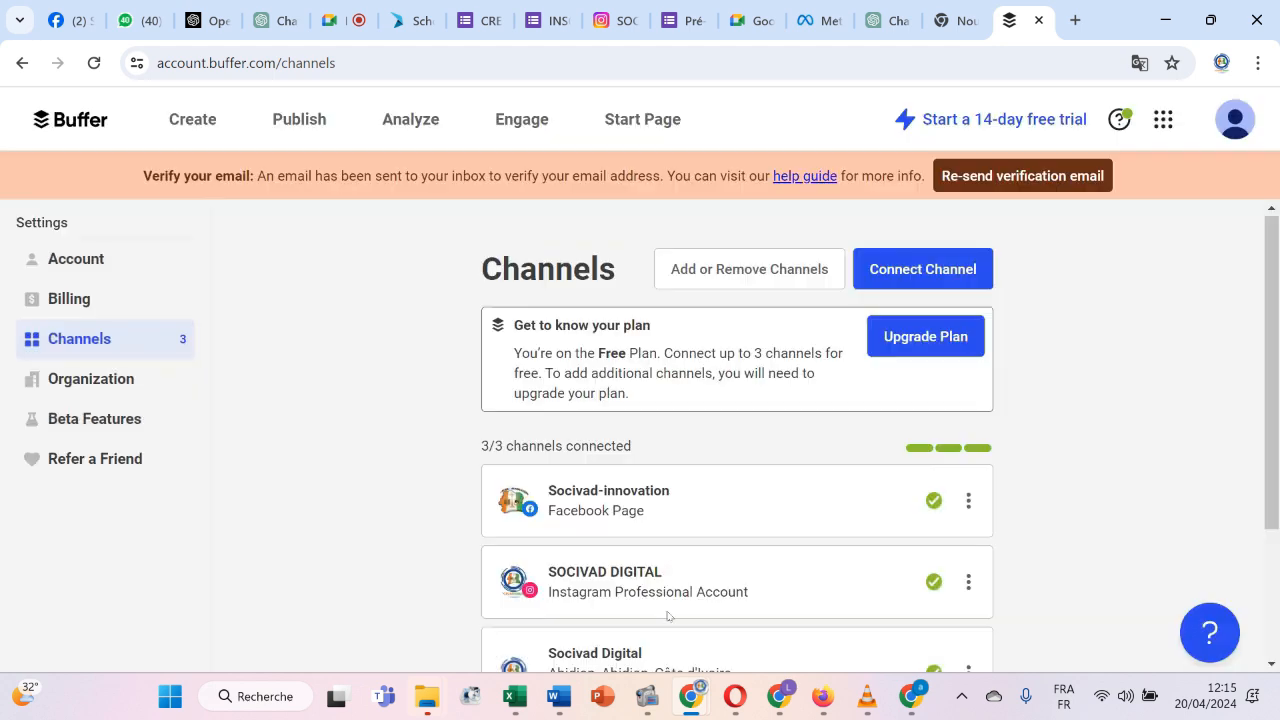
Review the list of connected channels and the management options for the Socivad-innovation page.
{"action": "scroll", "coordinate": [663, 549], "scroll_direction": "down", "scroll_amount": 2}
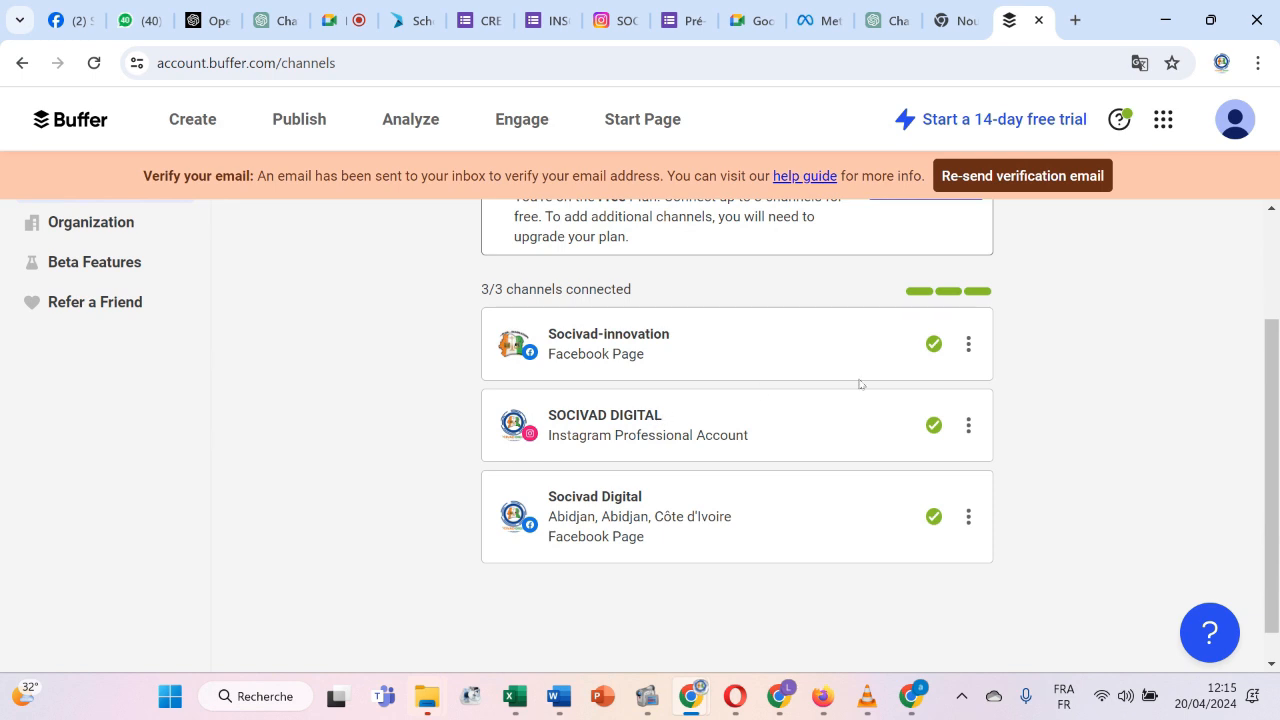
{"action": "left_click", "coordinate": [968, 344]}
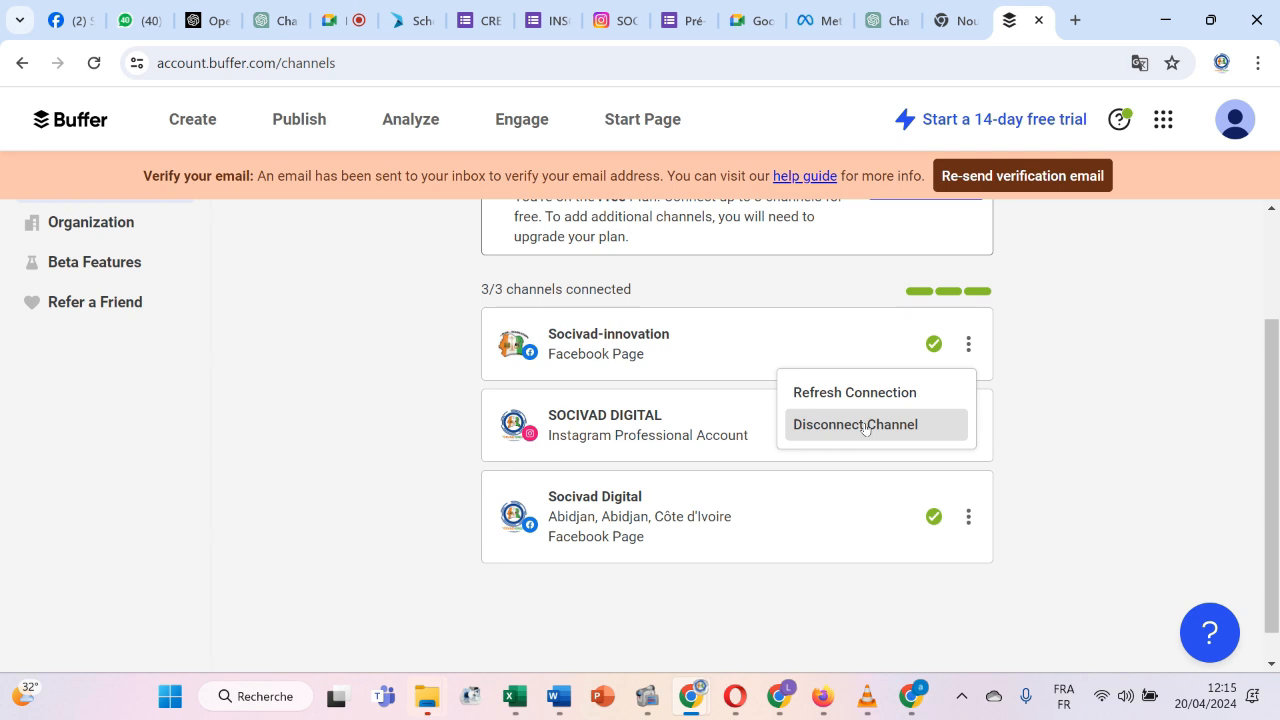
{"action": "left_click", "coordinate": [1086, 406]}
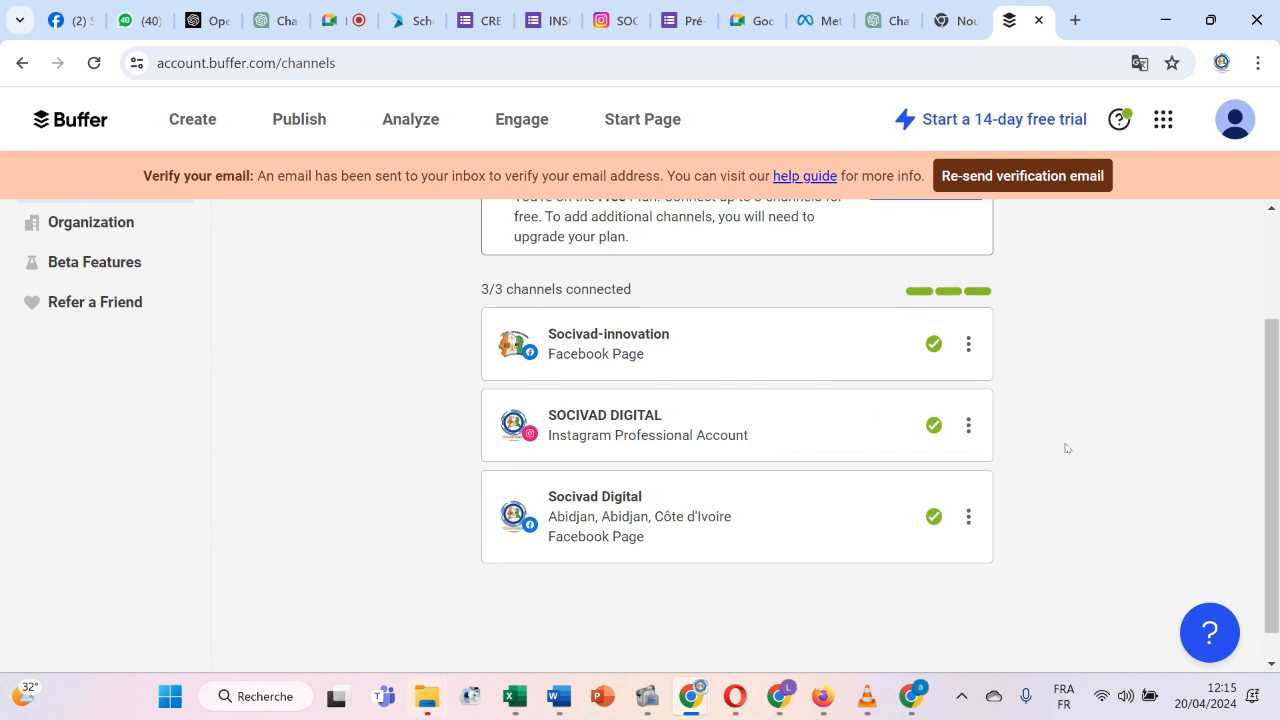
{"action": "scroll", "coordinate": [1065, 448], "scroll_direction": "up", "scroll_amount": 2}
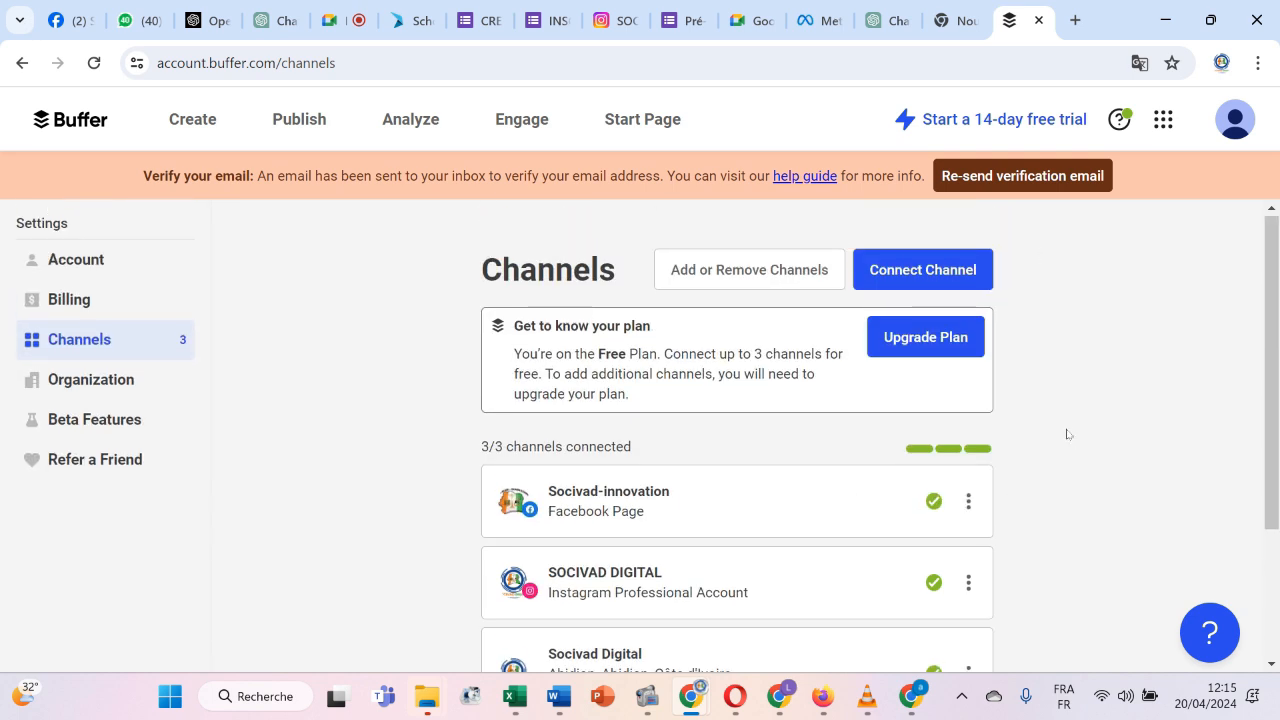
Re-send the account verification email and look over the list of connected channels.
{"action": "left_click", "coordinate": [1029, 181]}
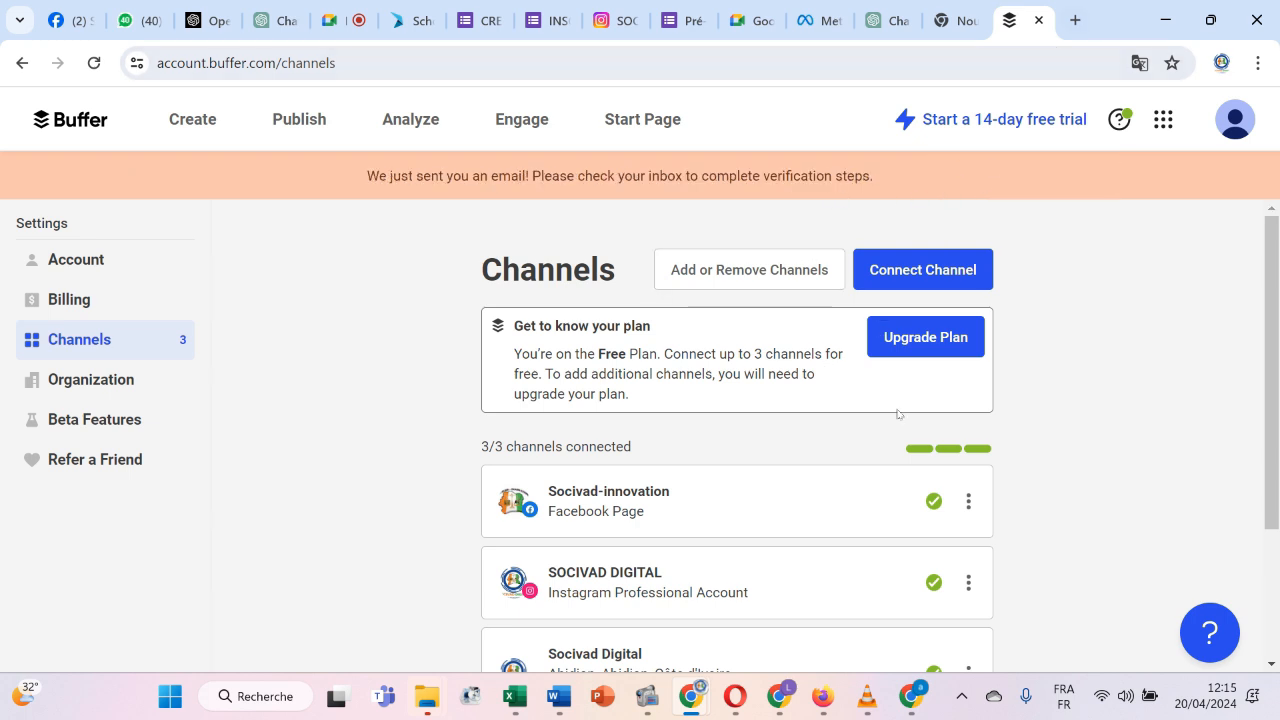
{"action": "scroll", "coordinate": [768, 510], "scroll_direction": "down", "scroll_amount": 2}
{"action": "scroll", "coordinate": [769, 512], "scroll_direction": "up", "scroll_amount": 1}
{"action": "scroll", "coordinate": [769, 512], "scroll_direction": "up", "scroll_amount": 1}
{"action": "scroll", "coordinate": [769, 512], "scroll_direction": "down", "scroll_amount": 1}
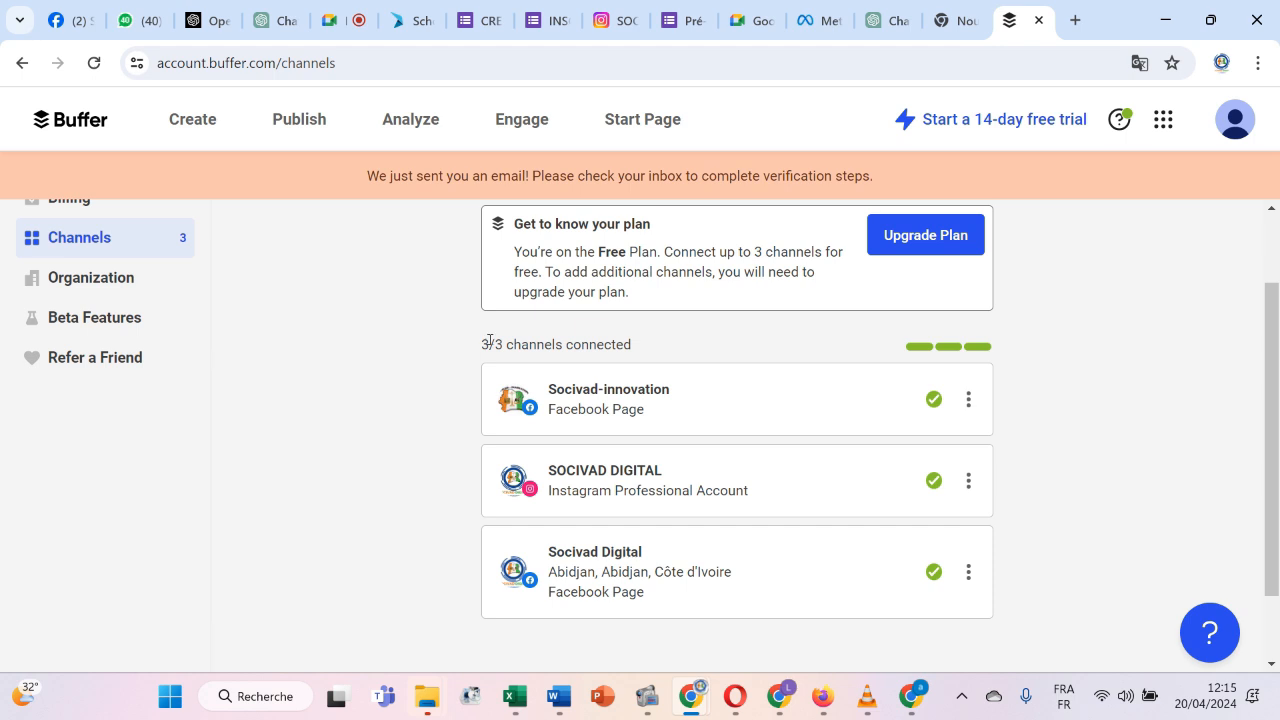
Open the publishing calendar and dismiss the Team plan trial offer and the Create space tip.
{"action": "left_click", "coordinate": [333, 119]}
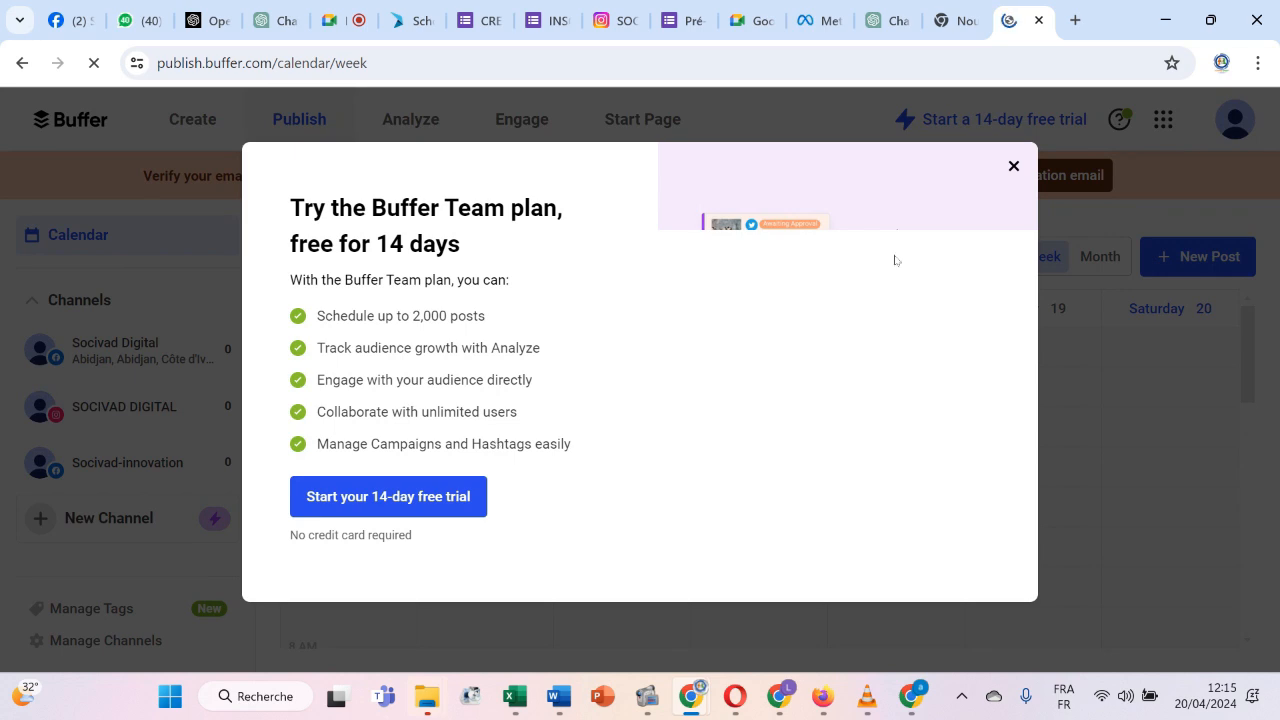
{"action": "left_click", "coordinate": [1013, 168]}
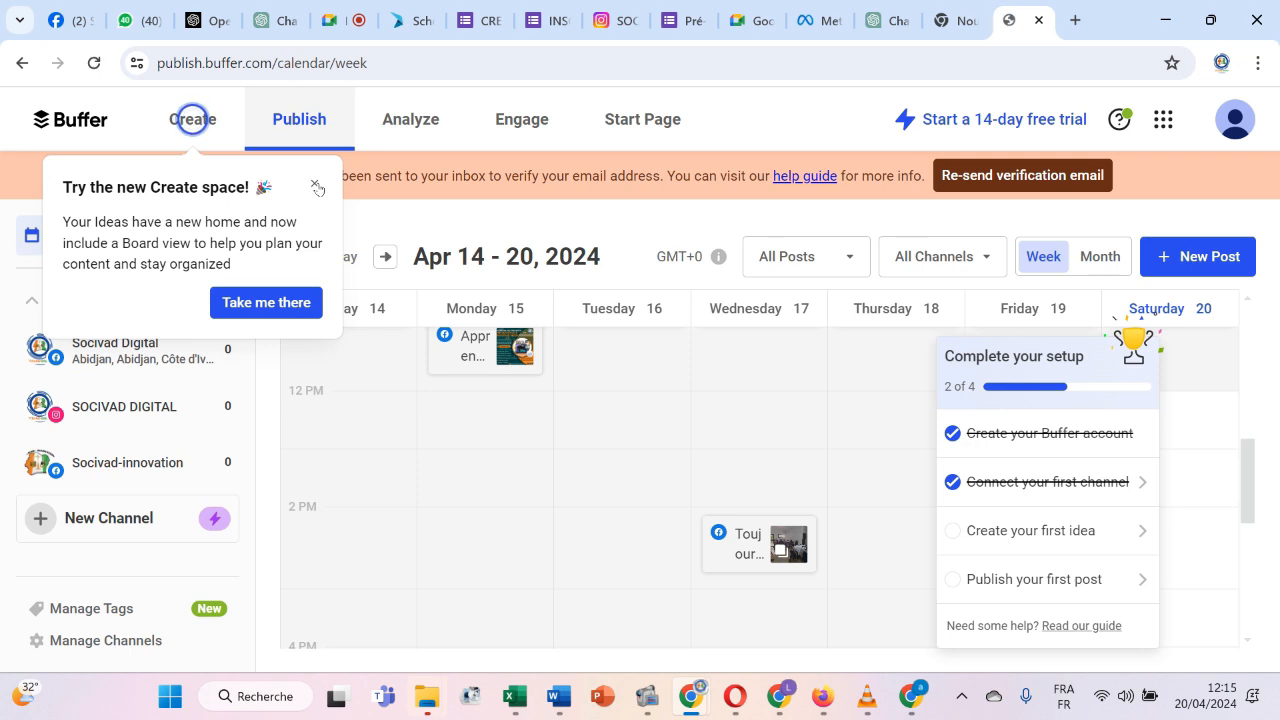
{"action": "left_click", "coordinate": [316, 187]}
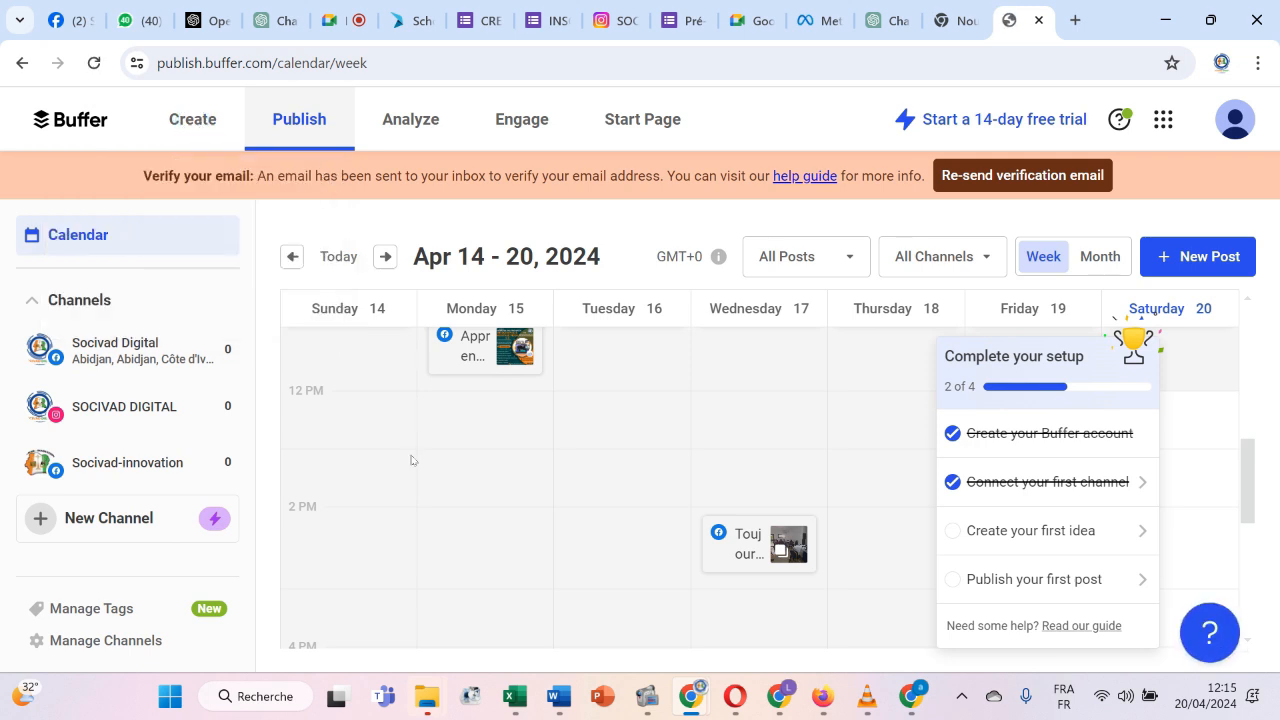
{"action": "scroll", "coordinate": [410, 460], "scroll_direction": "up", "scroll_amount": 1}
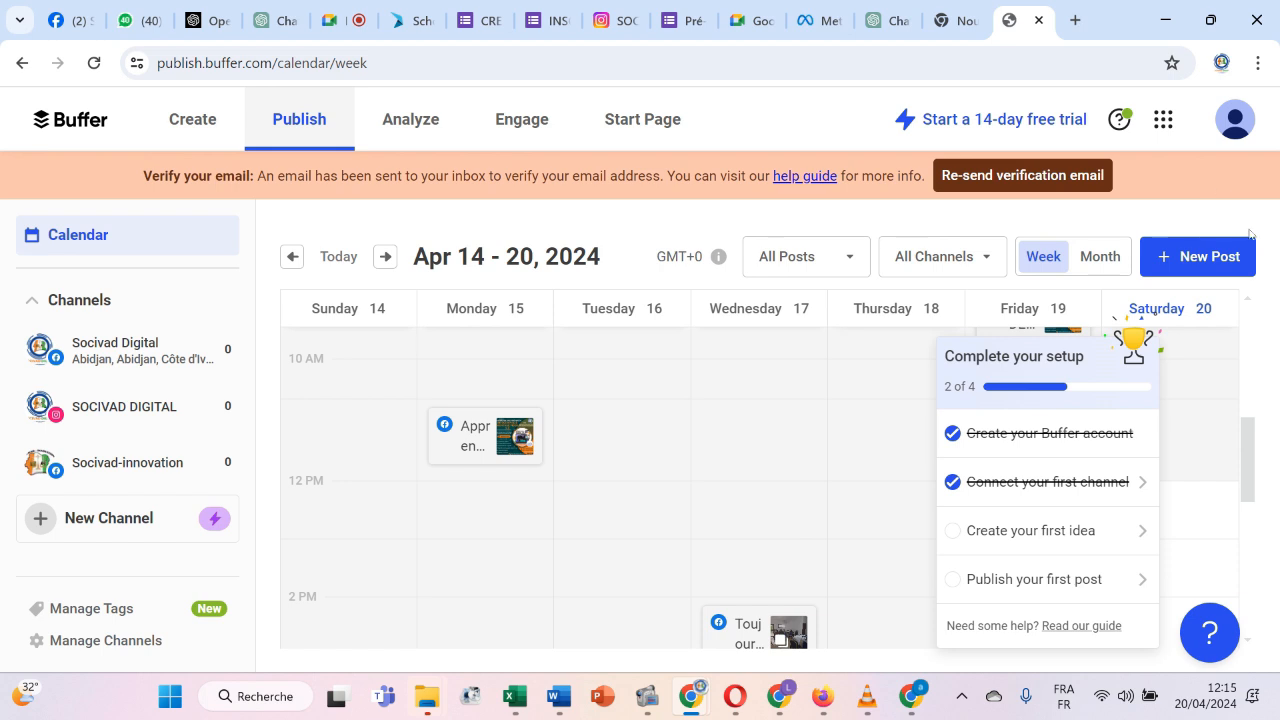
Start a new post and switch its Instagram channel off and on again, keeping all three channels selected.
{"action": "left_click", "coordinate": [1192, 252]}
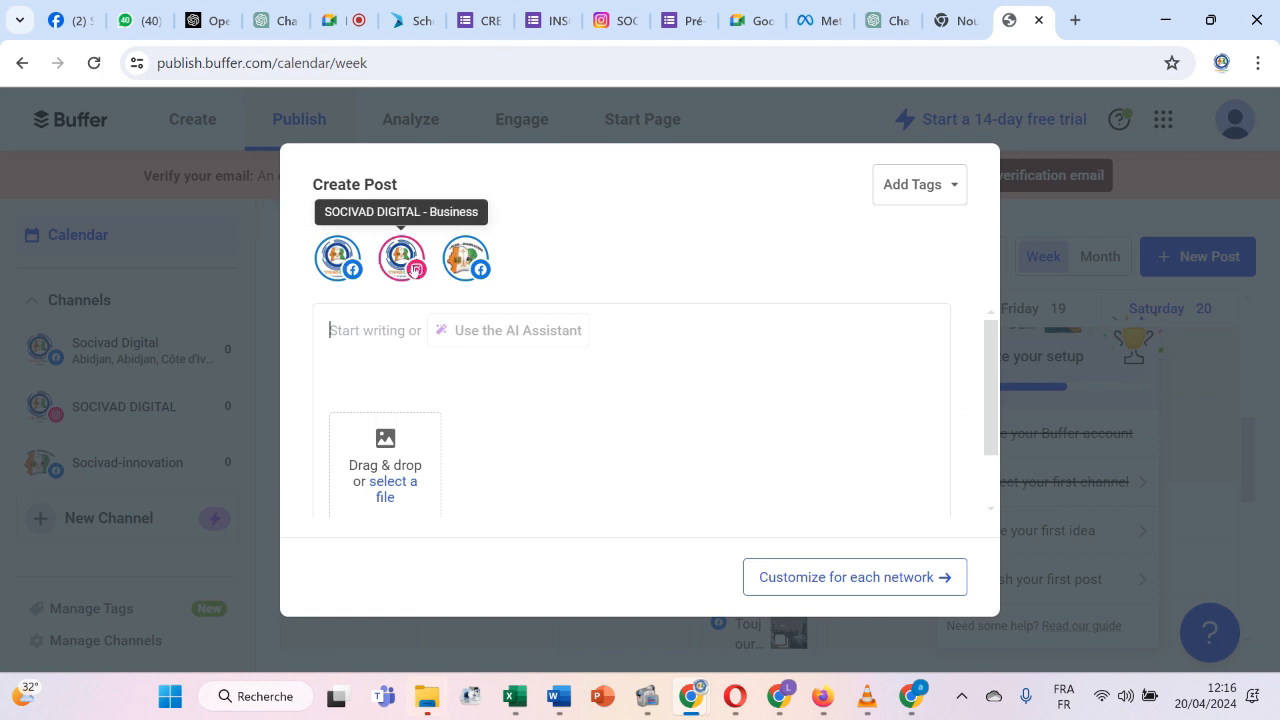
{"action": "left_click", "coordinate": [404, 258]}
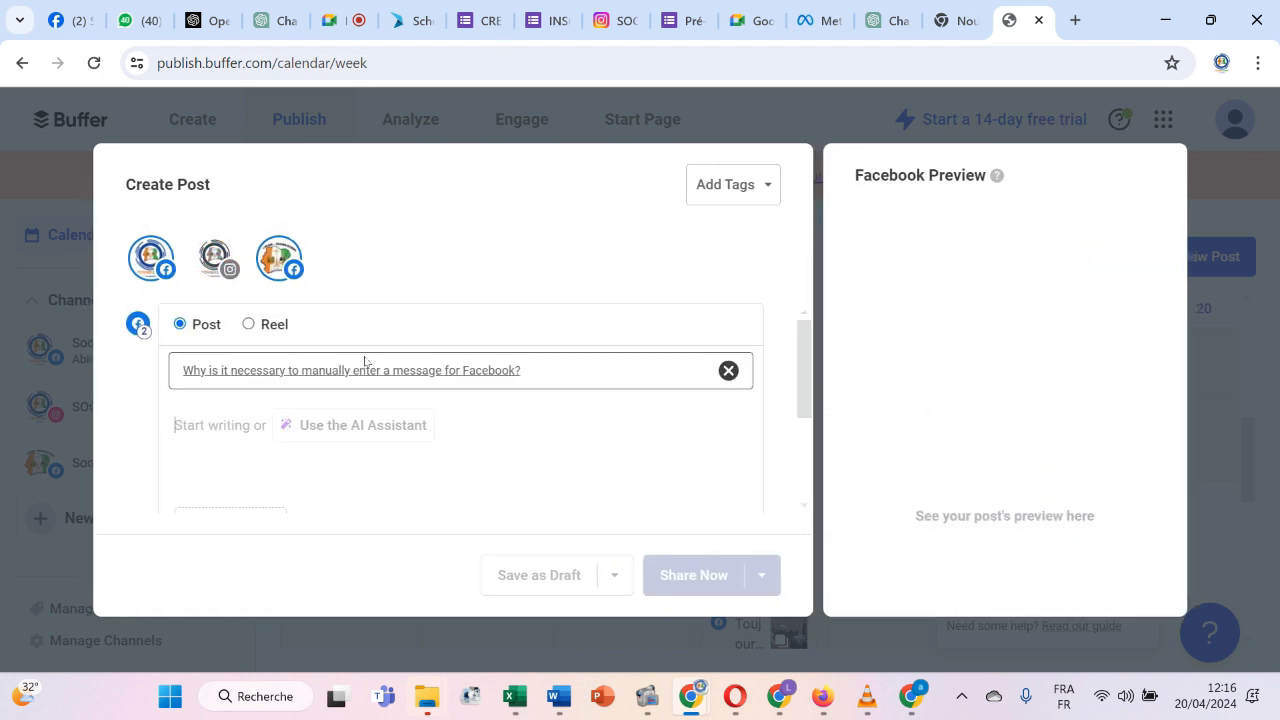
{"action": "left_click", "coordinate": [228, 266]}
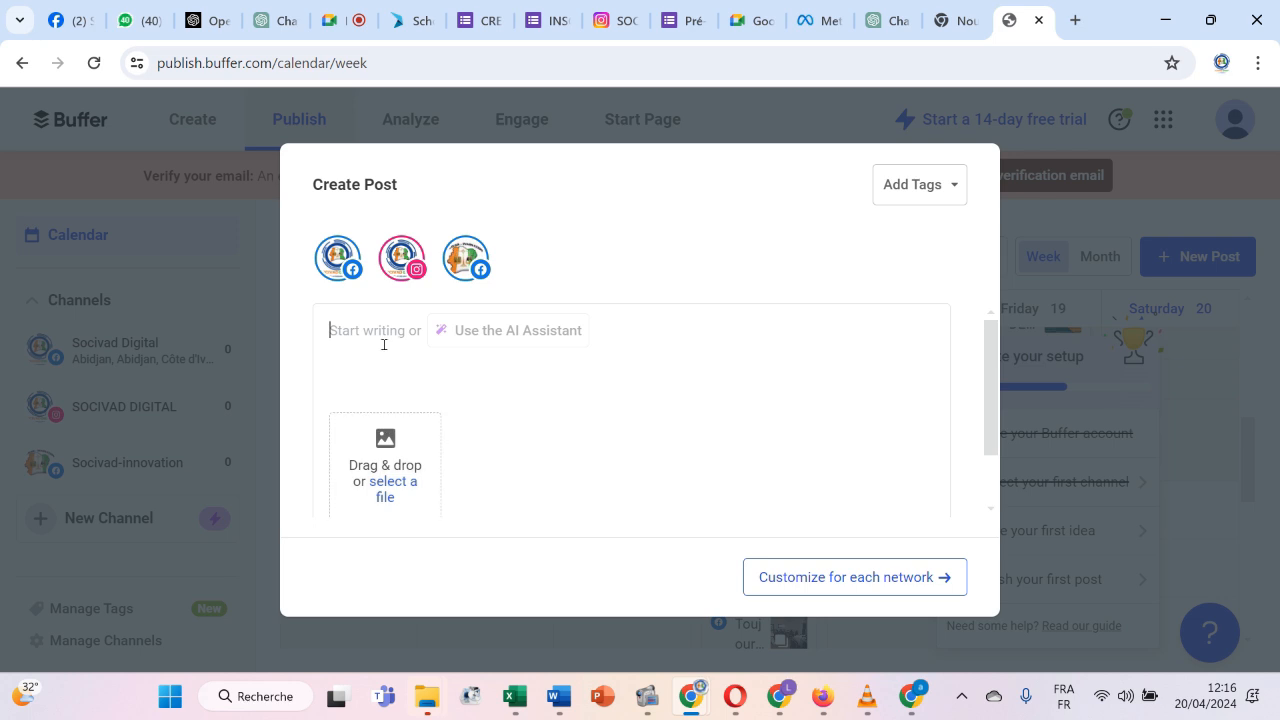
Attach the image _dae1fd72-2c37-4b9d-9efa-b48405b92a4b from the Téléchargements folder to the post.
{"action": "left_click", "coordinate": [379, 487]}
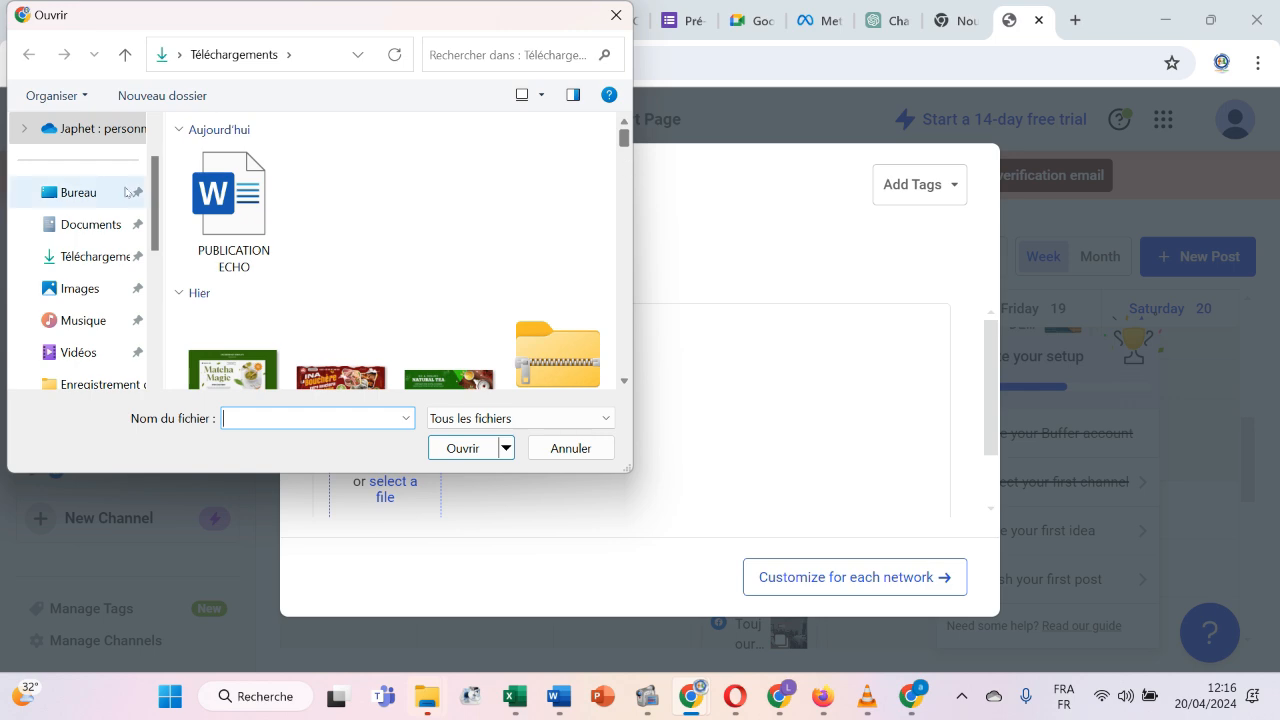
{"action": "left_click", "coordinate": [75, 256]}
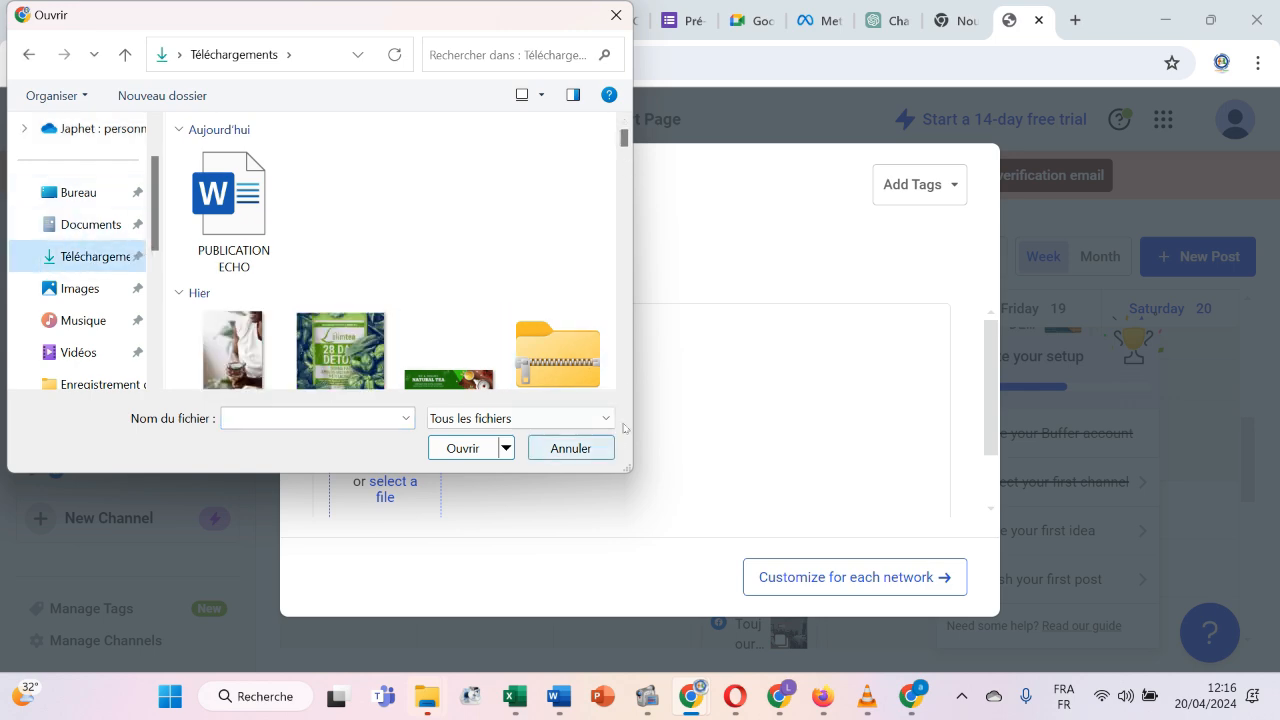
{"action": "left_click", "coordinate": [622, 382]}
{"action": "scroll", "coordinate": [622, 387], "scroll_direction": "down", "scroll_amount": 10}
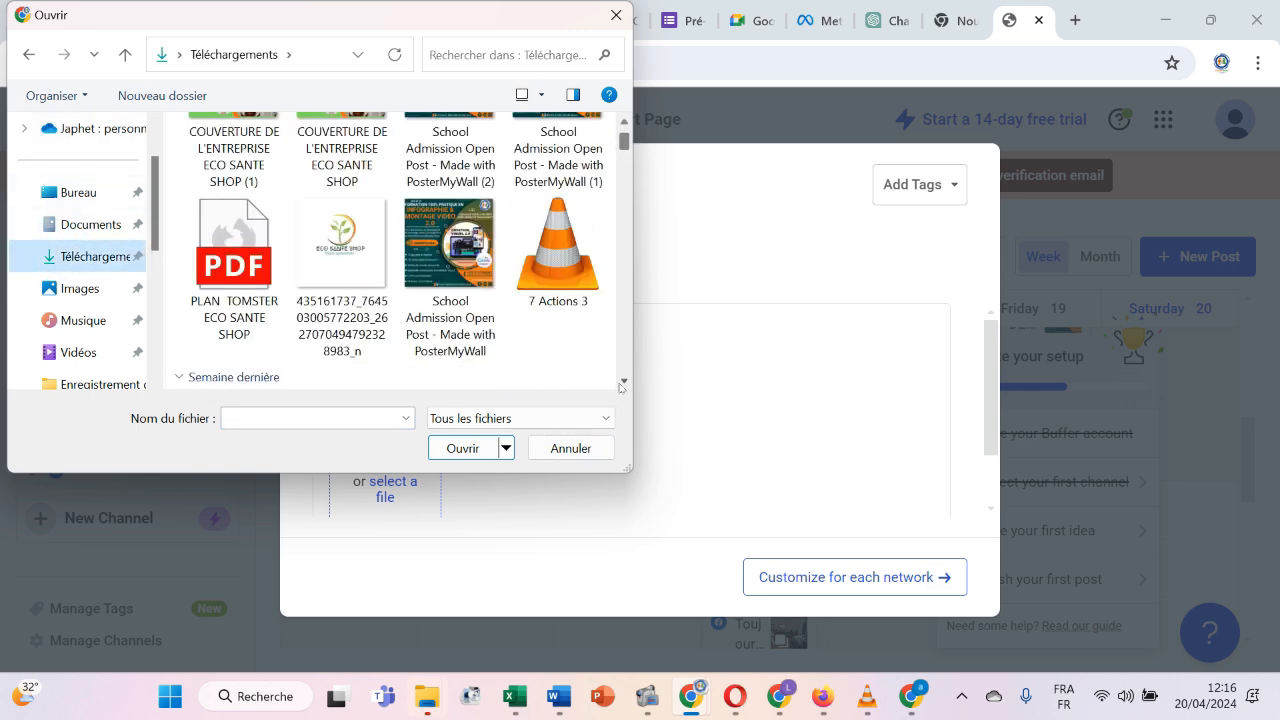
{"action": "scroll", "coordinate": [620, 387], "scroll_direction": "down", "scroll_amount": 10}
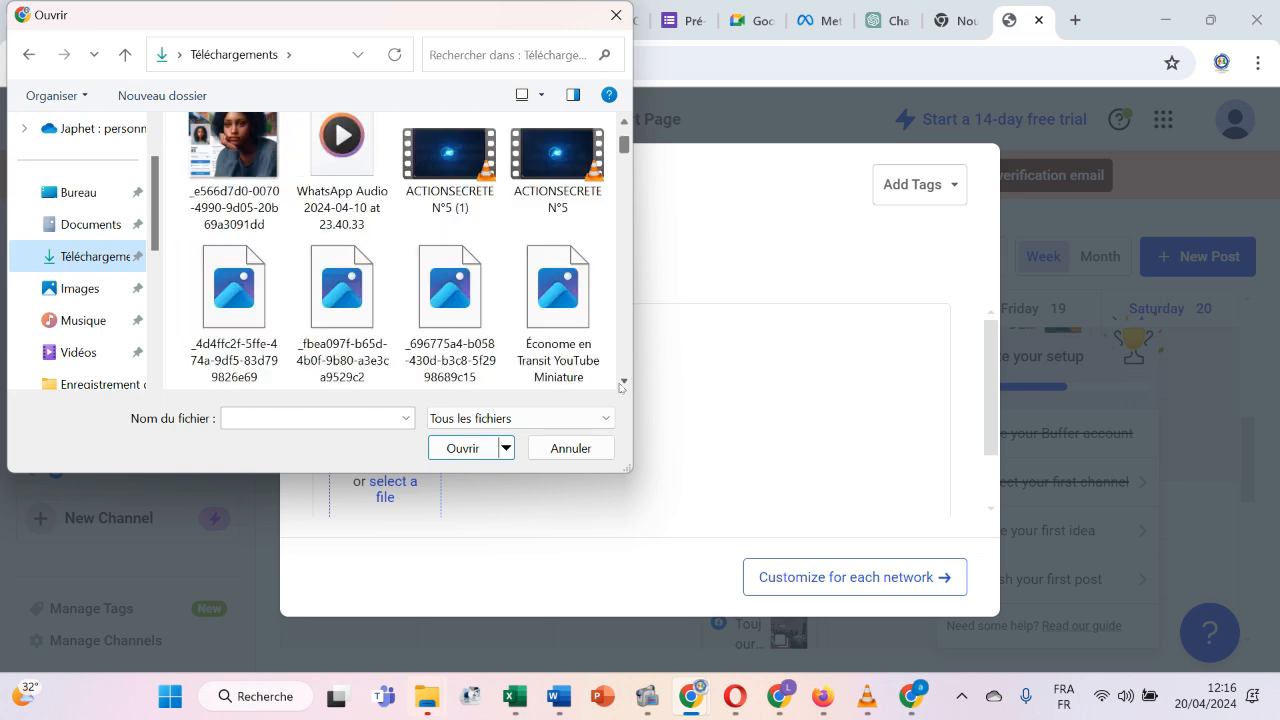
{"action": "scroll", "coordinate": [620, 387], "scroll_direction": "down", "scroll_amount": 10}
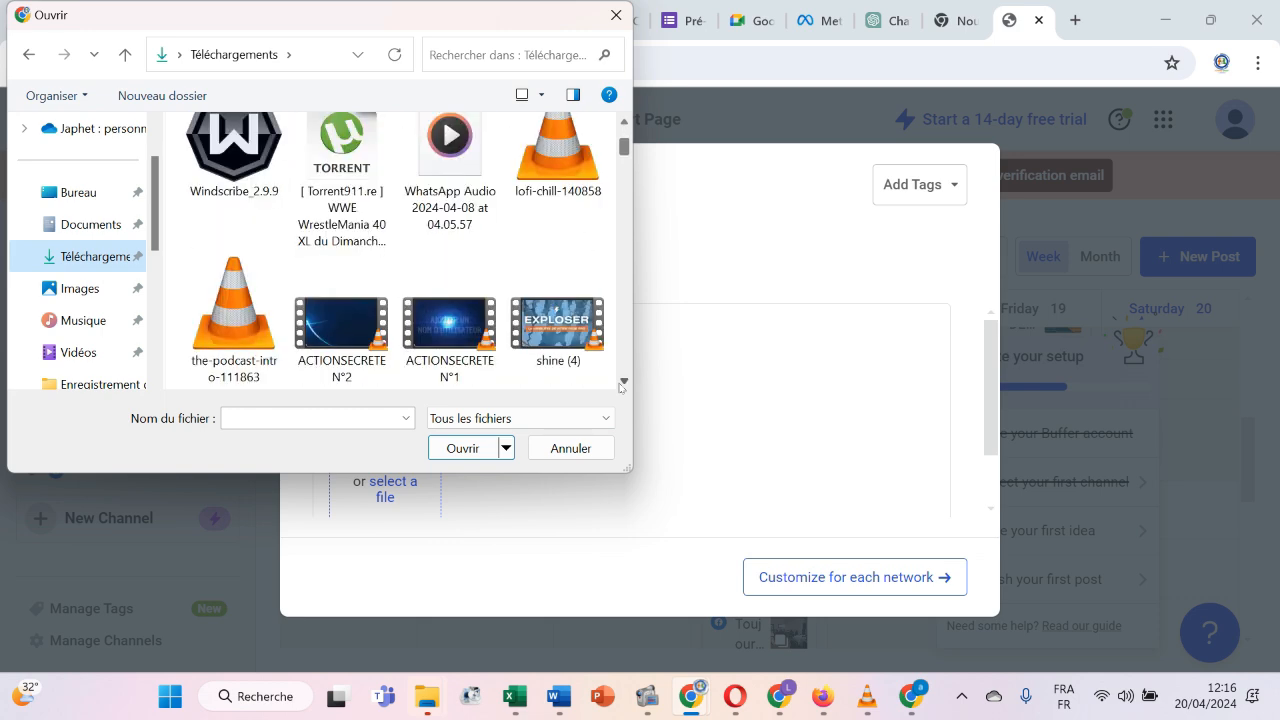
{"action": "scroll", "coordinate": [620, 387], "scroll_direction": "down", "scroll_amount": 10}
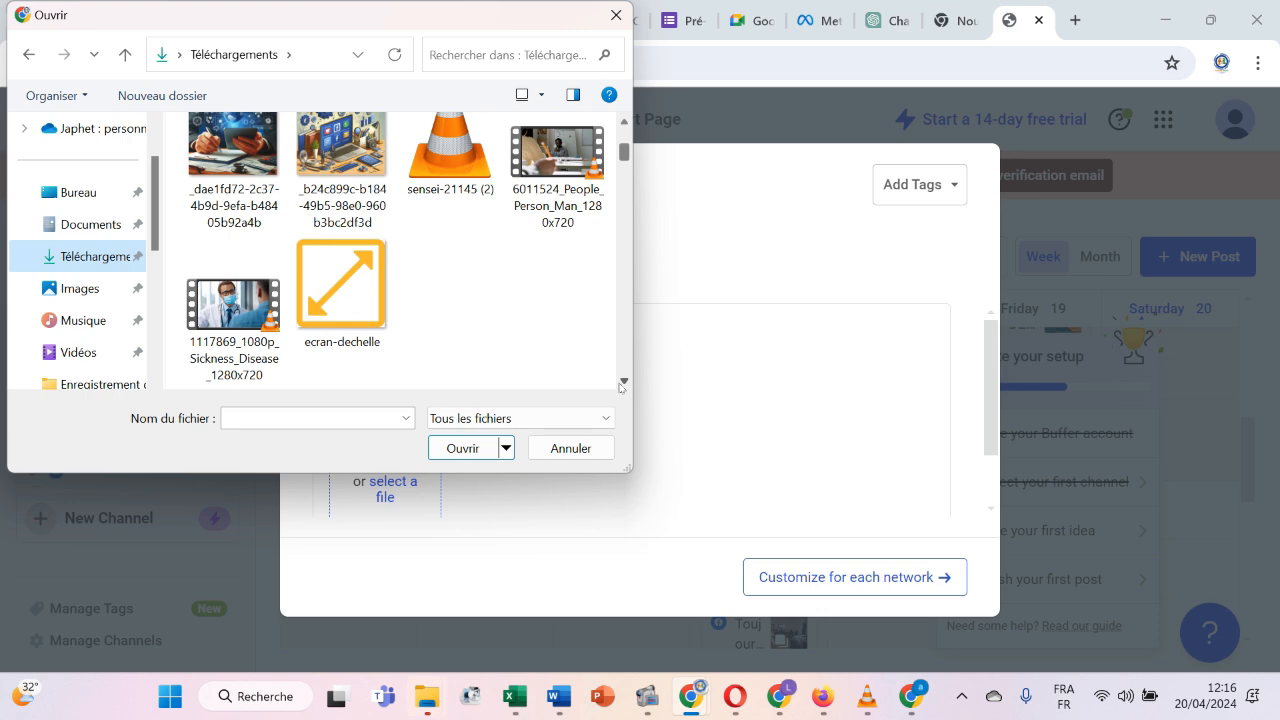
{"action": "left_click", "coordinate": [623, 124]}
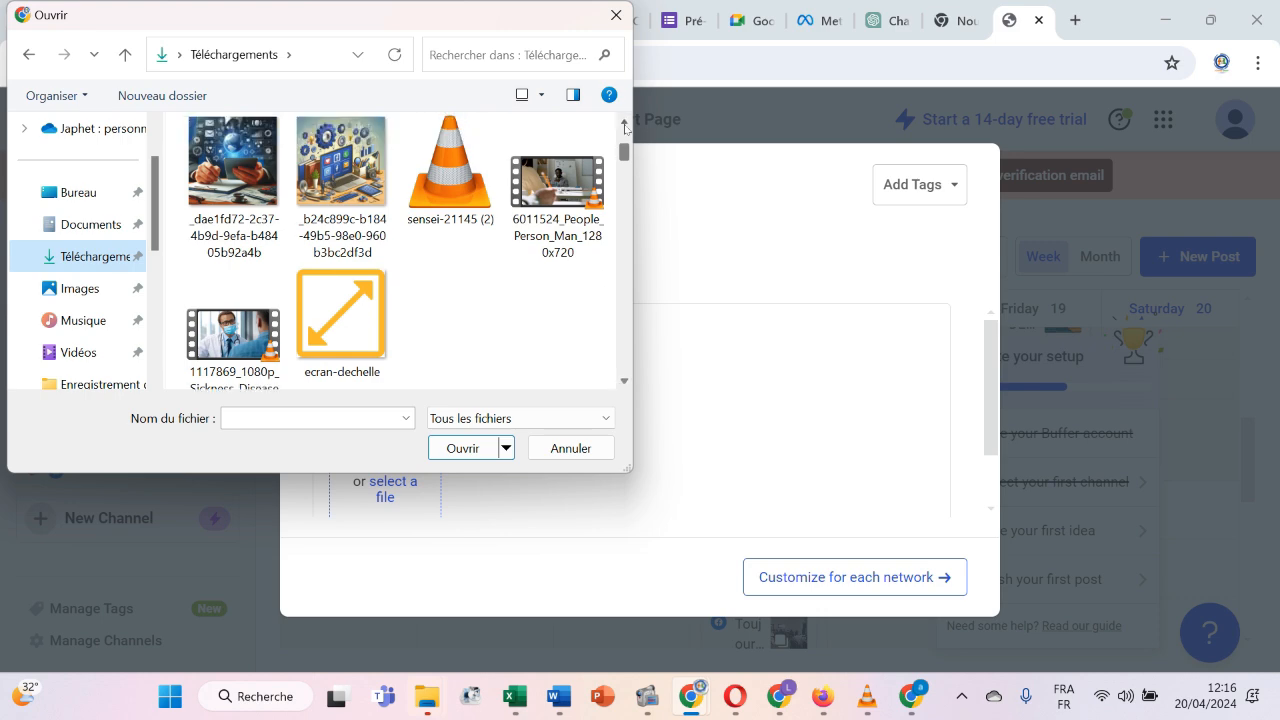
{"action": "double_click", "coordinate": [220, 138]}
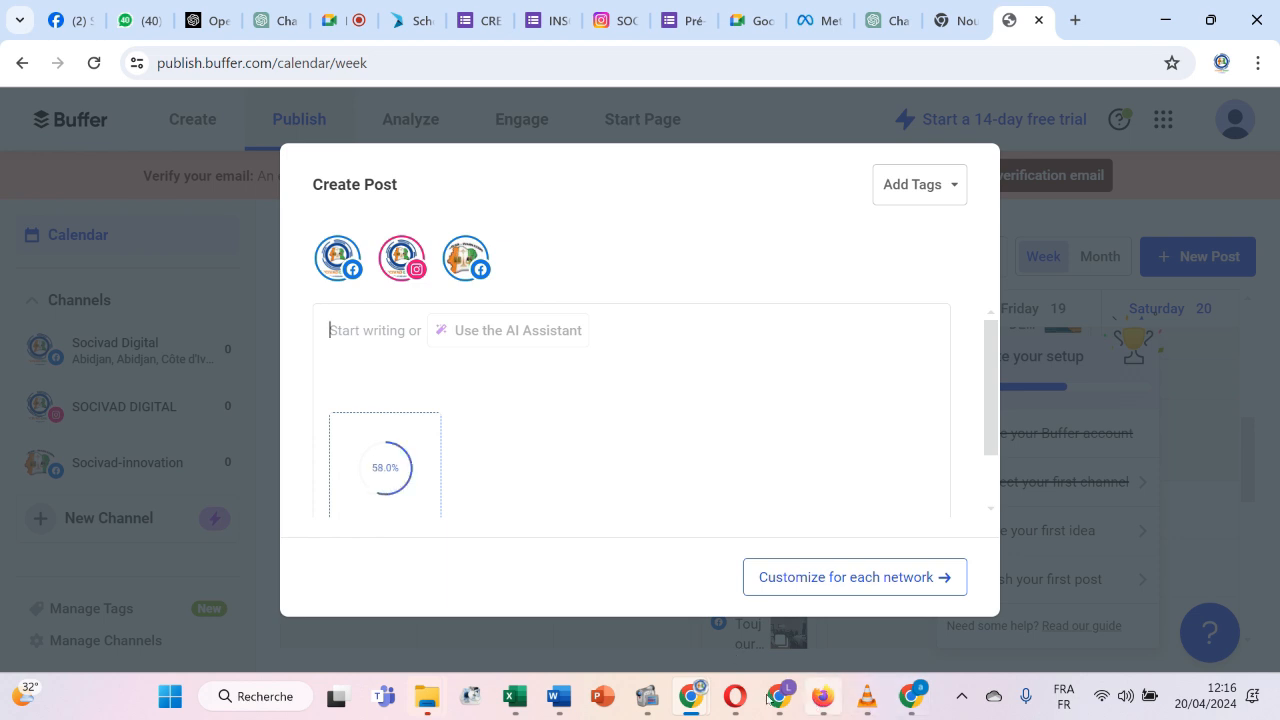
Switch to ChatGPT and submit the prompt "crée moi un texte pour souhaiter bonne fete du travail à mes abonnés".
{"action": "left_click", "coordinate": [892, 6]}
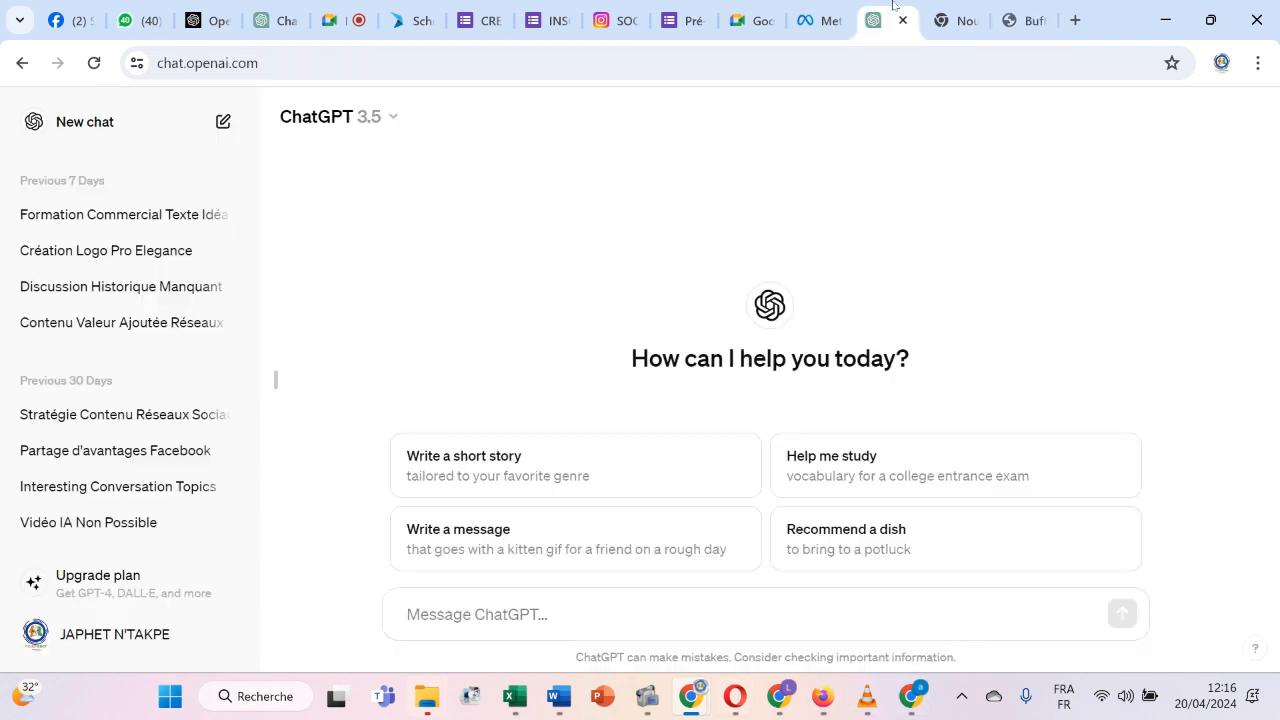
{"action": "left_click", "coordinate": [593, 606]}
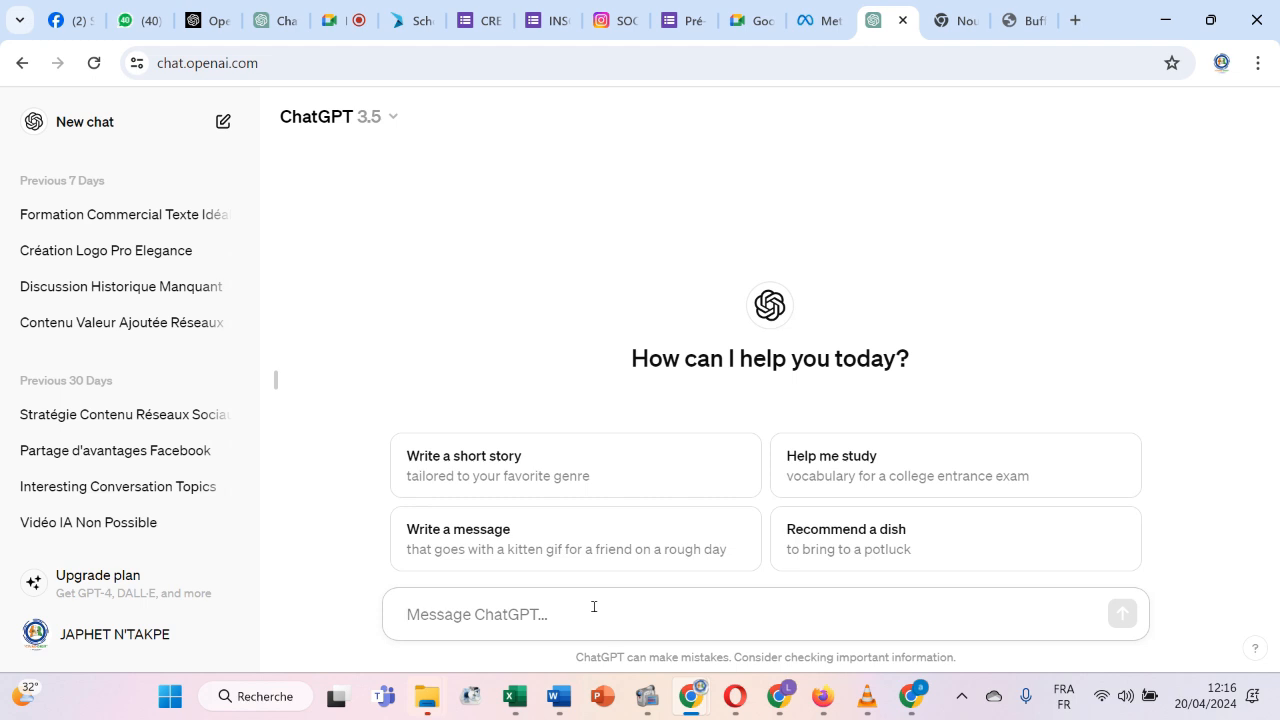
{"action": "type", "text": "cr"}
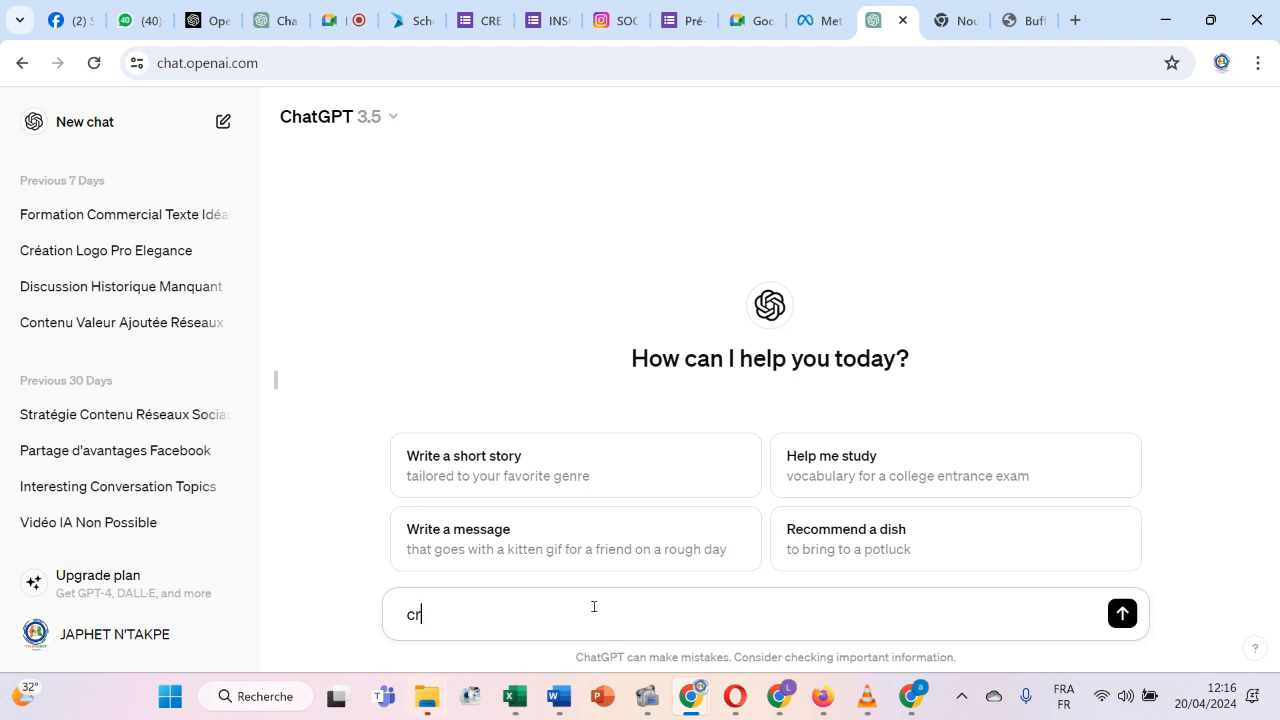
{"action": "type", "text": "ée mol un texte pour "}
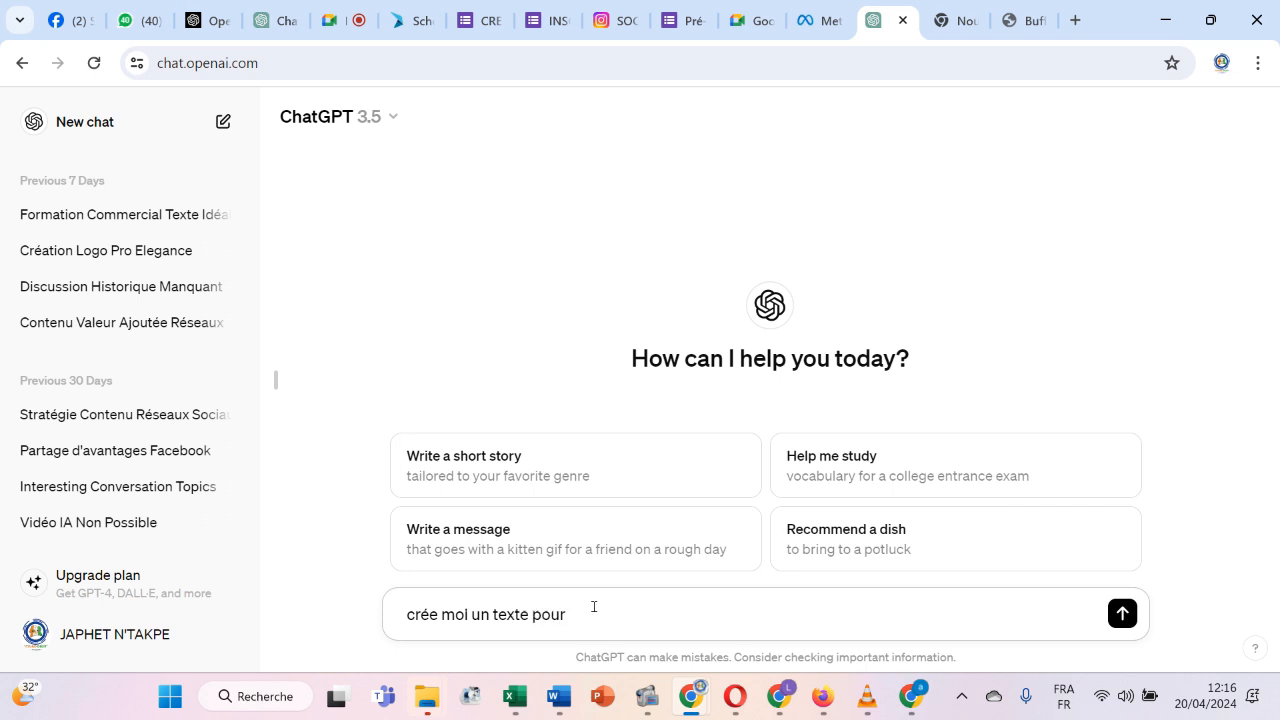
{"action": "type", "text": "lac"}
{"action": "type", "text": "souha"}
{"action": "type", "text": "iter bonne "}
{"action": "type", "text": "fete d"}
{"action": "type", "text": "u tra"}
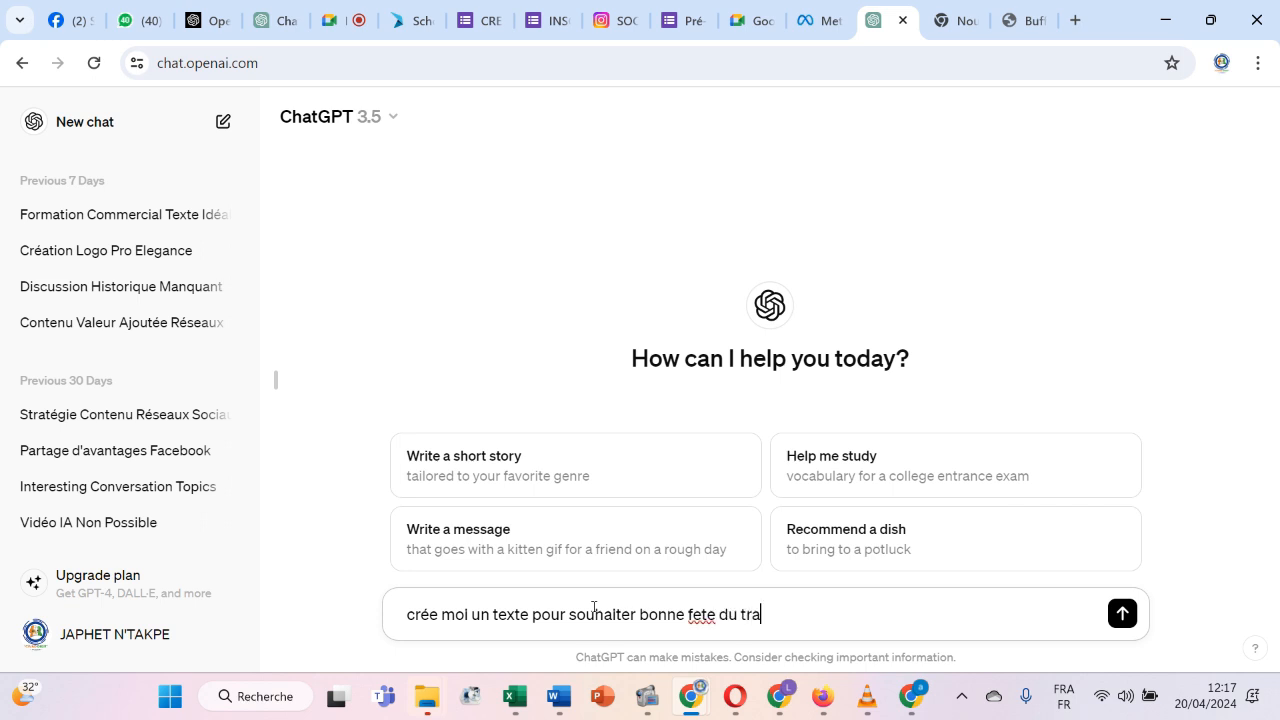
{"action": "type", "text": "vail"}
{"action": "type", "text": " à mes a"}
{"action": "type", "text": "bonnés"}
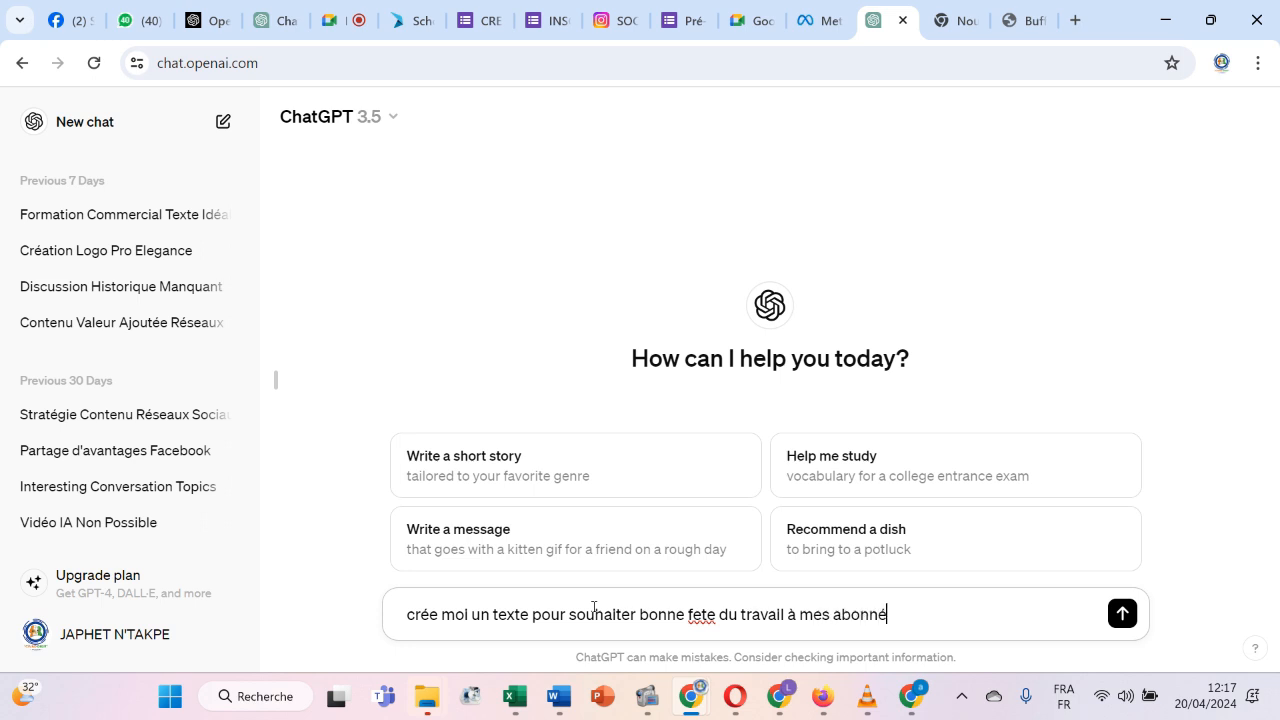
{"action": "key", "text": "Return"}
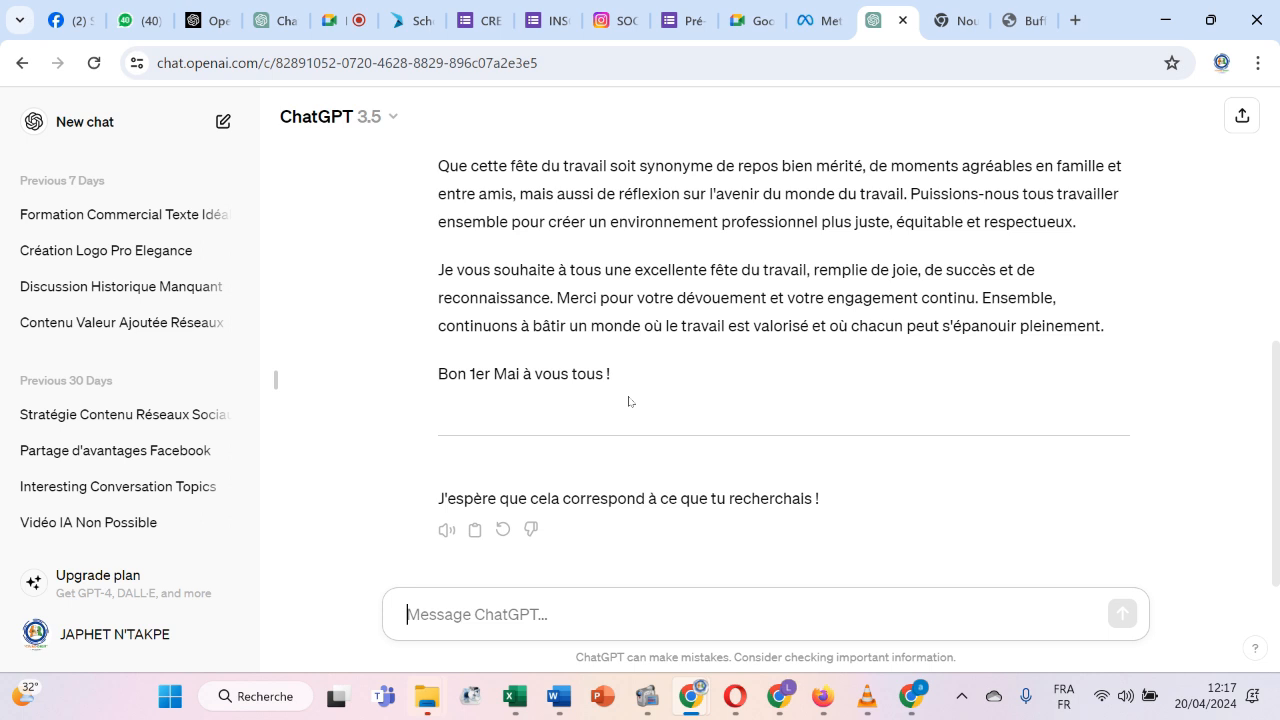
Read through the generated greeting and ask ChatGPT to shorten it with "réduit à moitié".
{"action": "scroll", "coordinate": [628, 401], "scroll_direction": "up", "scroll_amount": 2}
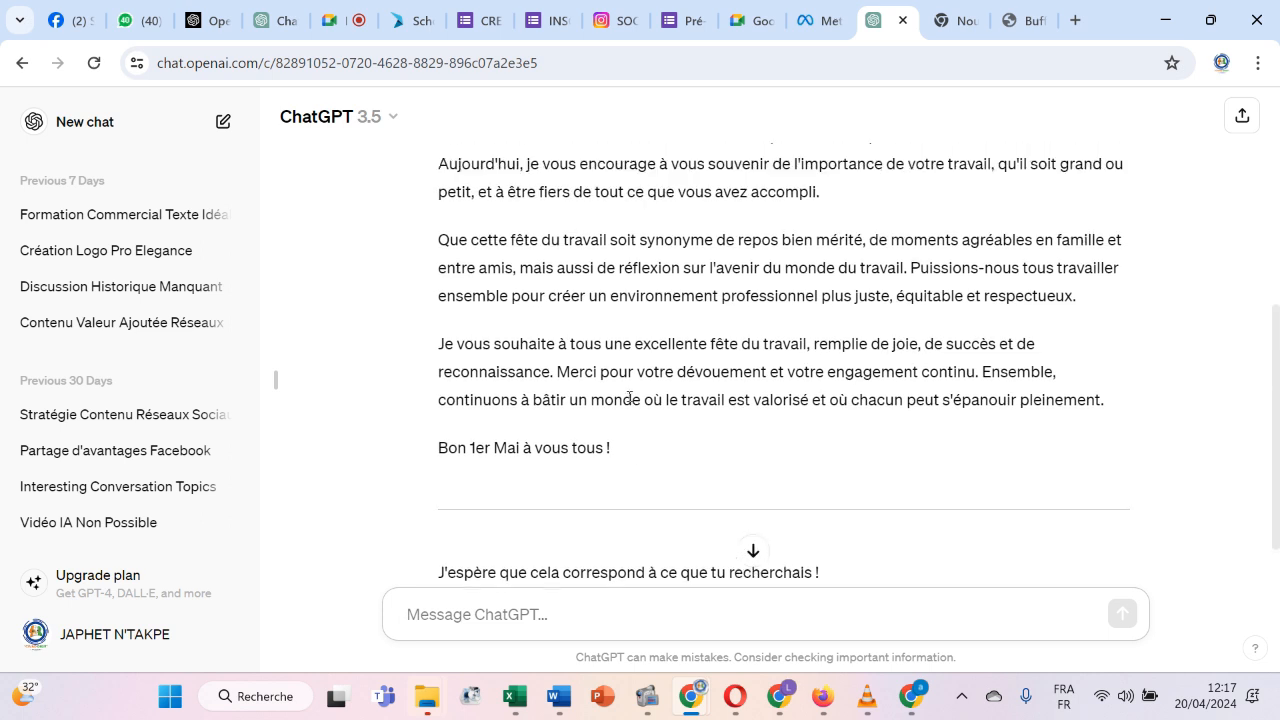
{"action": "scroll", "coordinate": [628, 401], "scroll_direction": "down", "scroll_amount": 3}
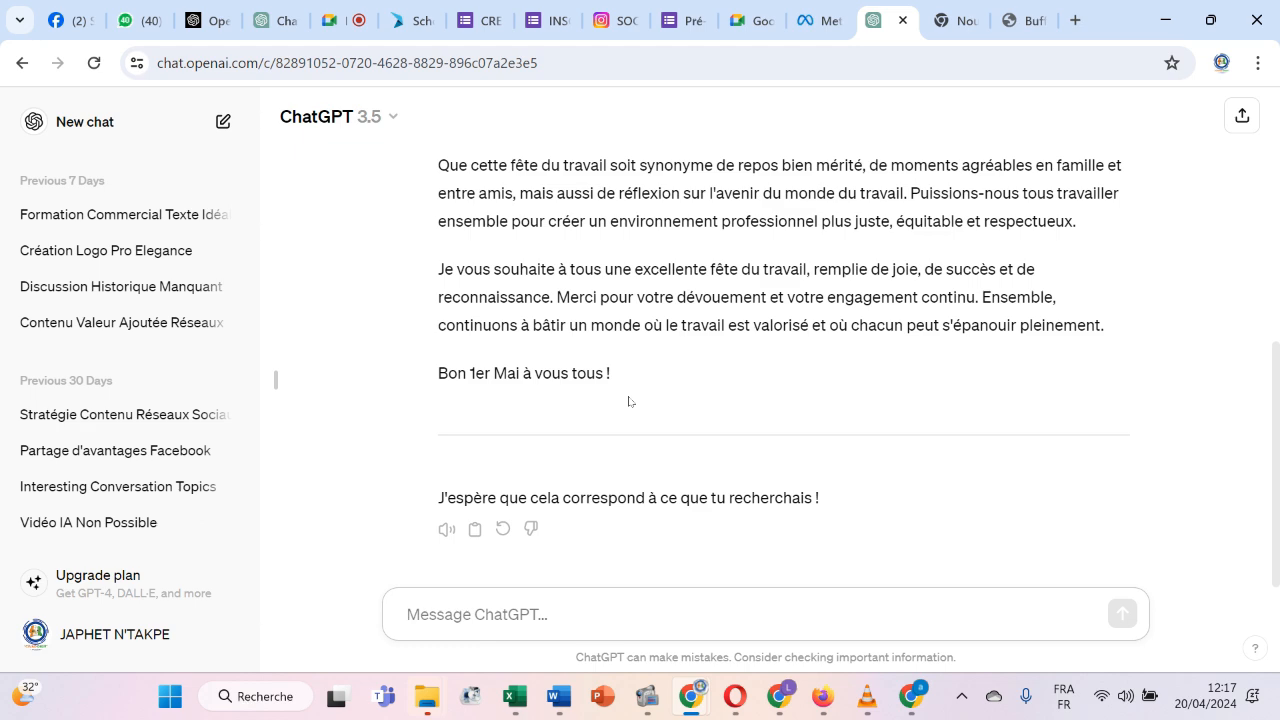
{"action": "scroll", "coordinate": [628, 401], "scroll_direction": "up", "scroll_amount": 5}
{"action": "scroll", "coordinate": [628, 401], "scroll_direction": "down", "scroll_amount": 4}
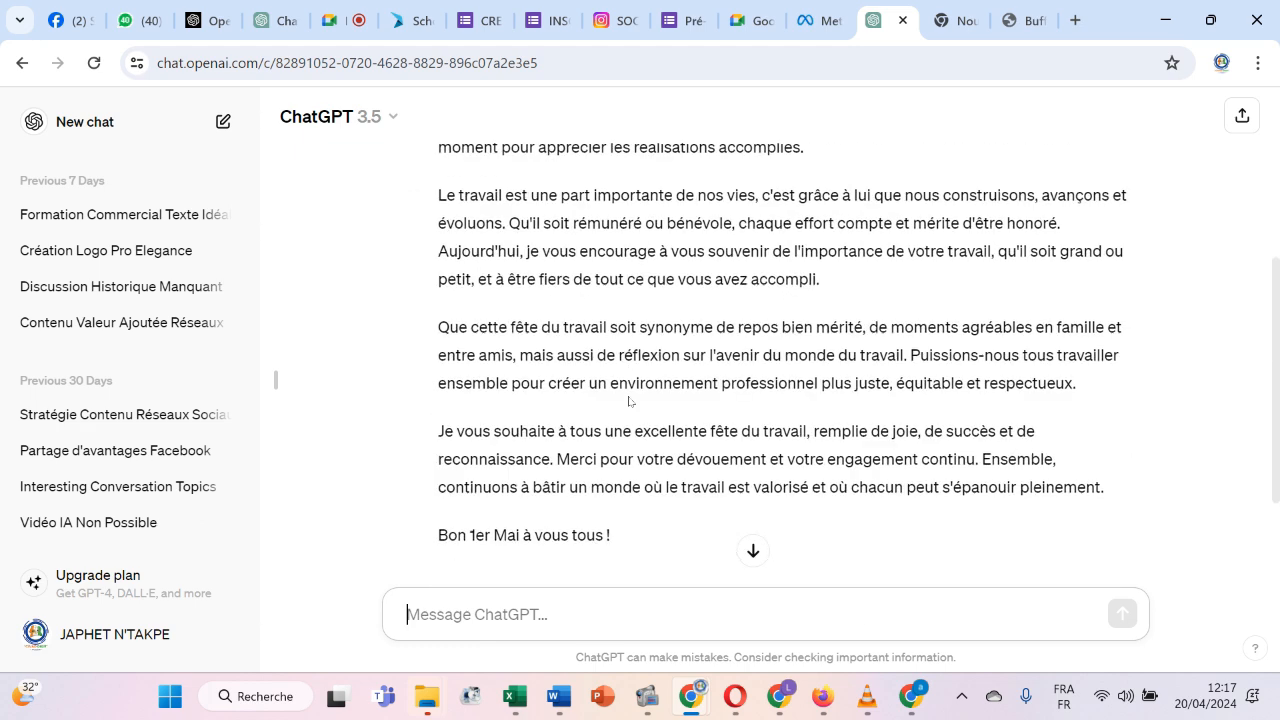
{"action": "scroll", "coordinate": [628, 401], "scroll_direction": "down", "scroll_amount": 2}
{"action": "type", "text": "ré"}
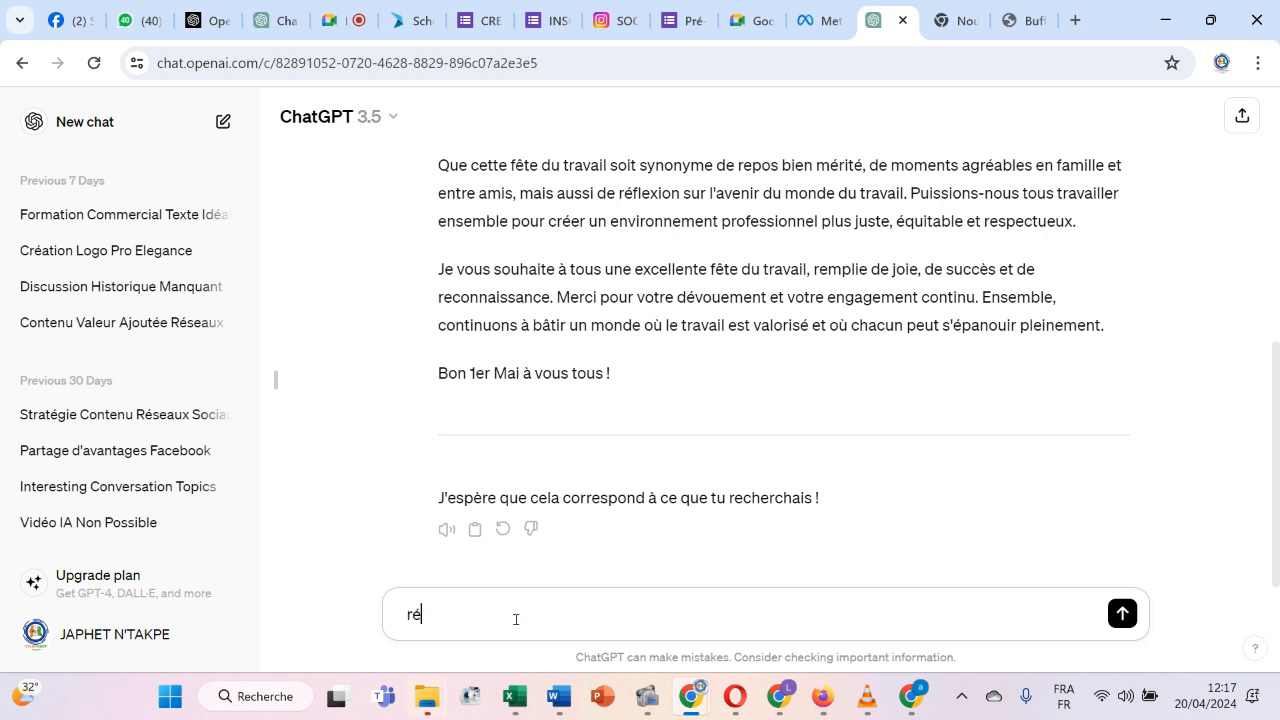
{"action": "type", "text": "duit à moitie"}
{"action": "key", "text": "Return"}
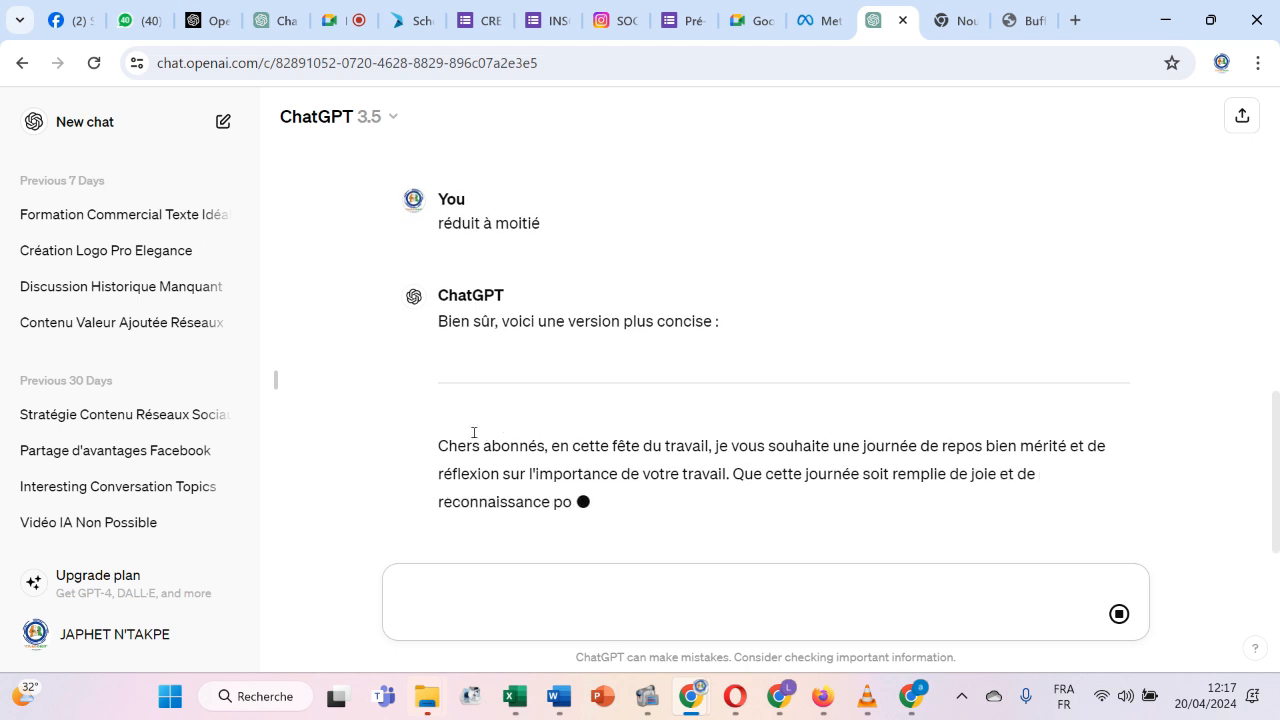
Copy the shortened Labour Day greeting paragraph from the ChatGPT reply and return to the Buffer post.
{"action": "left_click_drag", "start_coordinate": [436, 291], "coordinate": [1078, 385]}
{"action": "key", "text": "ctrl+c"}
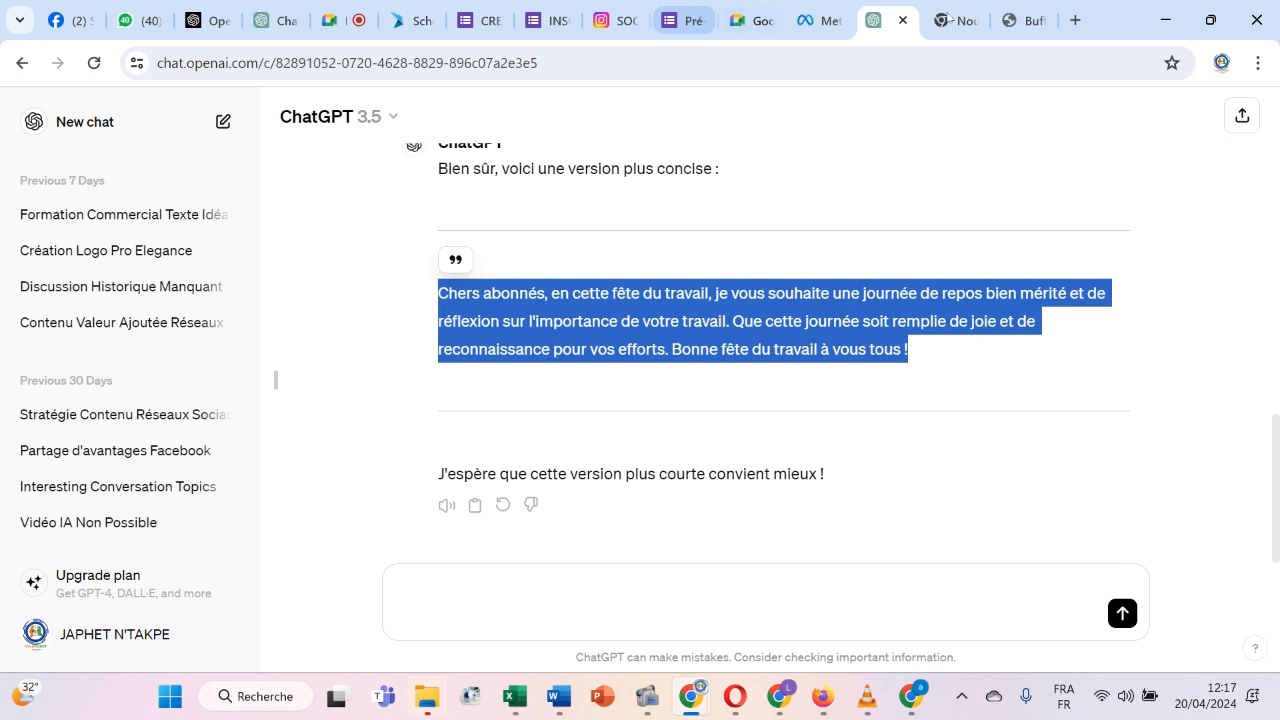
{"action": "left_click", "coordinate": [1022, 20]}
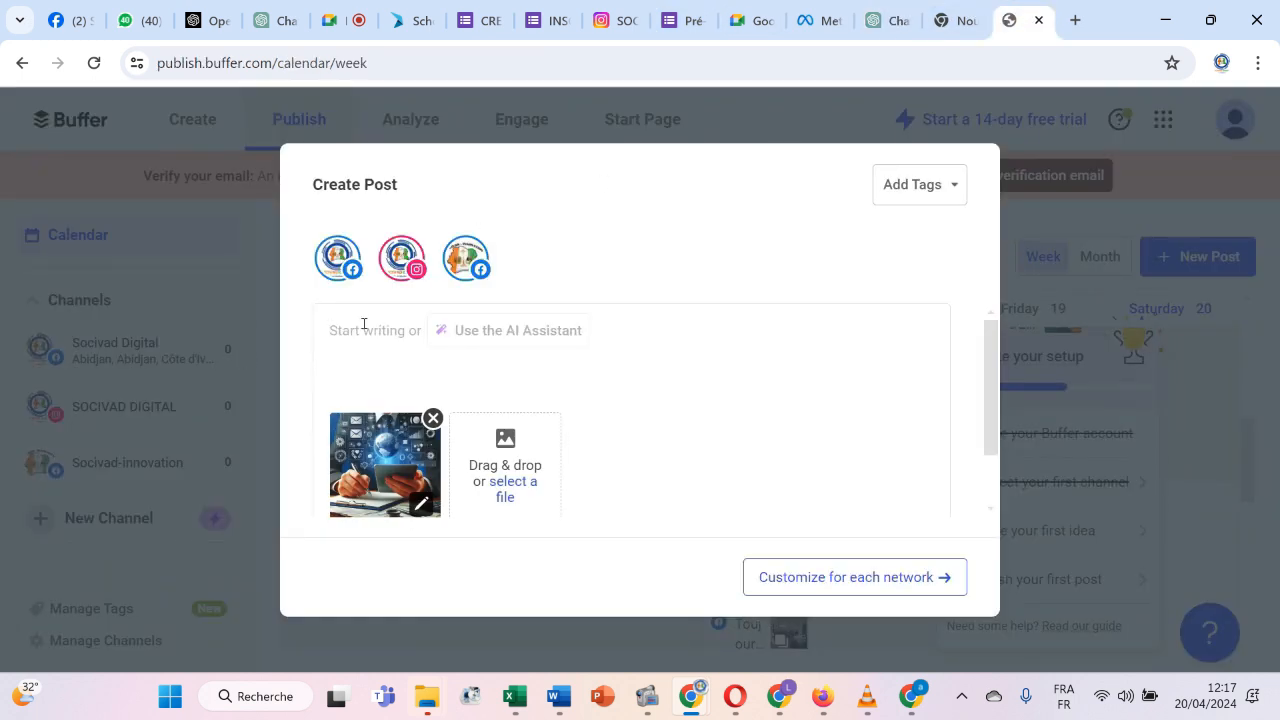
Open the AI Assistant for the post and go through its introduction to the end.
{"action": "left_click", "coordinate": [462, 331]}
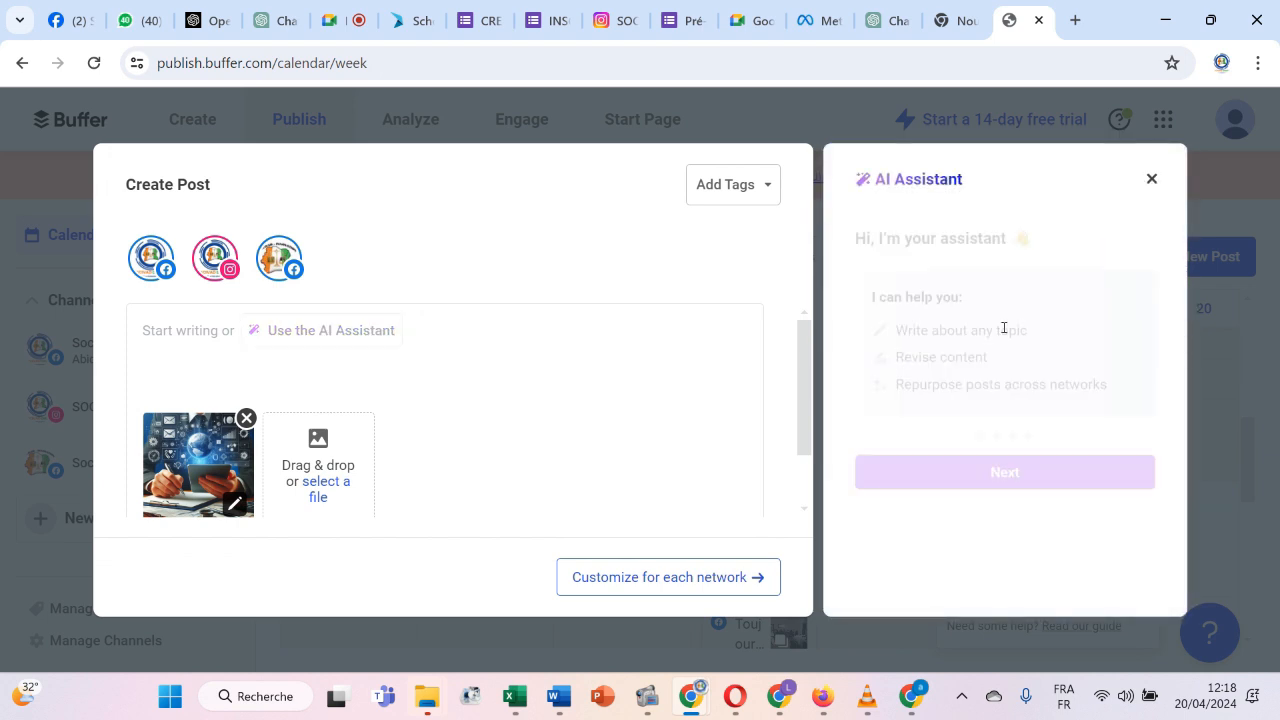
{"action": "left_click", "coordinate": [952, 460]}
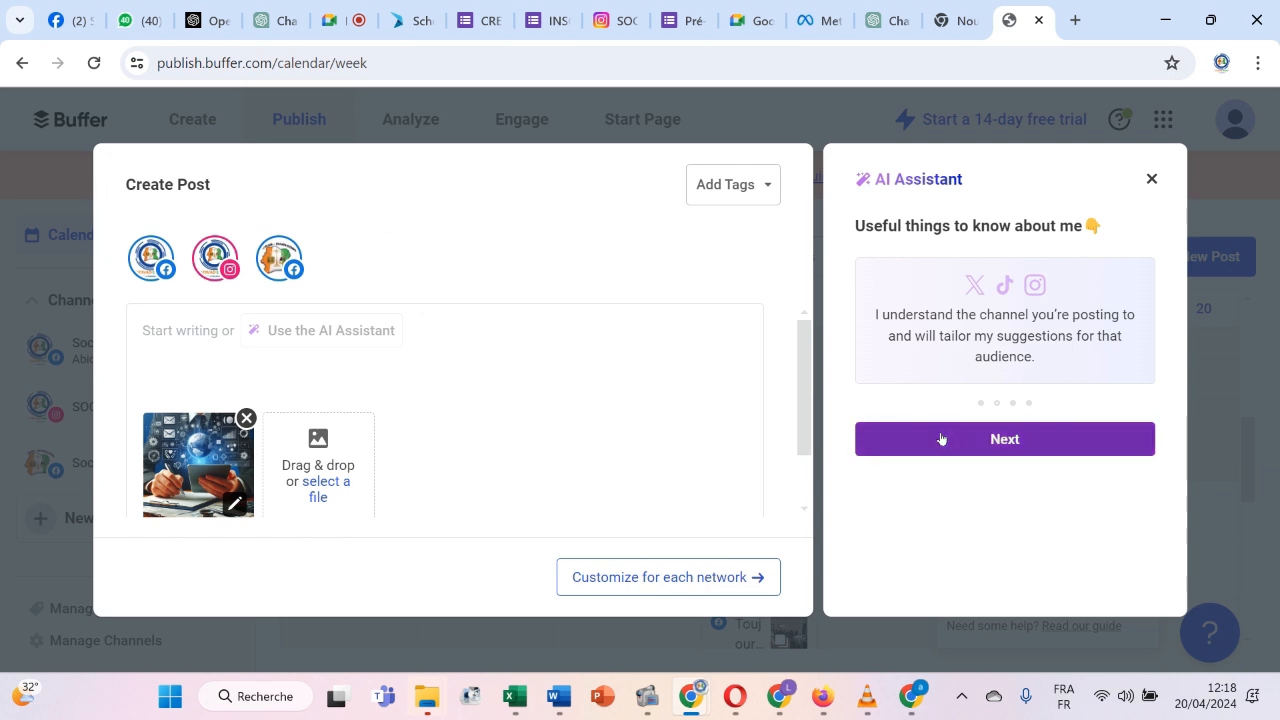
{"action": "left_click", "coordinate": [940, 440]}
{"action": "left_click", "coordinate": [932, 424]}
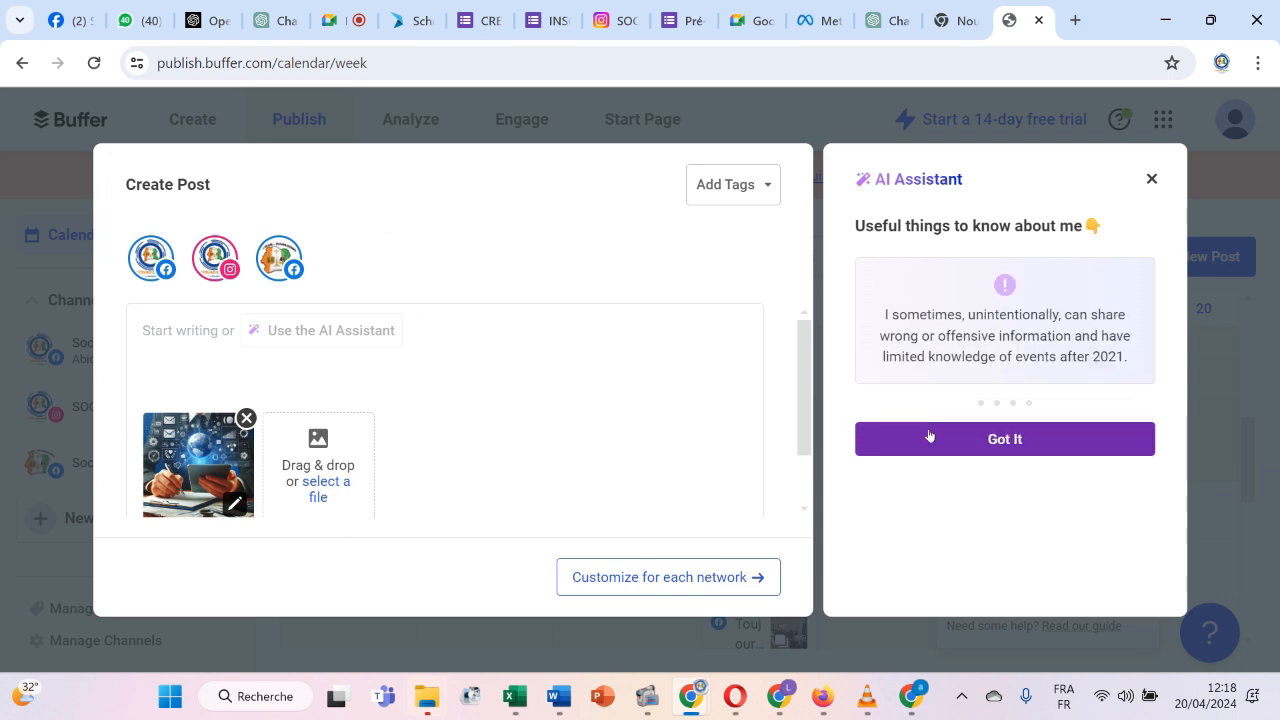
{"action": "left_click", "coordinate": [930, 436]}
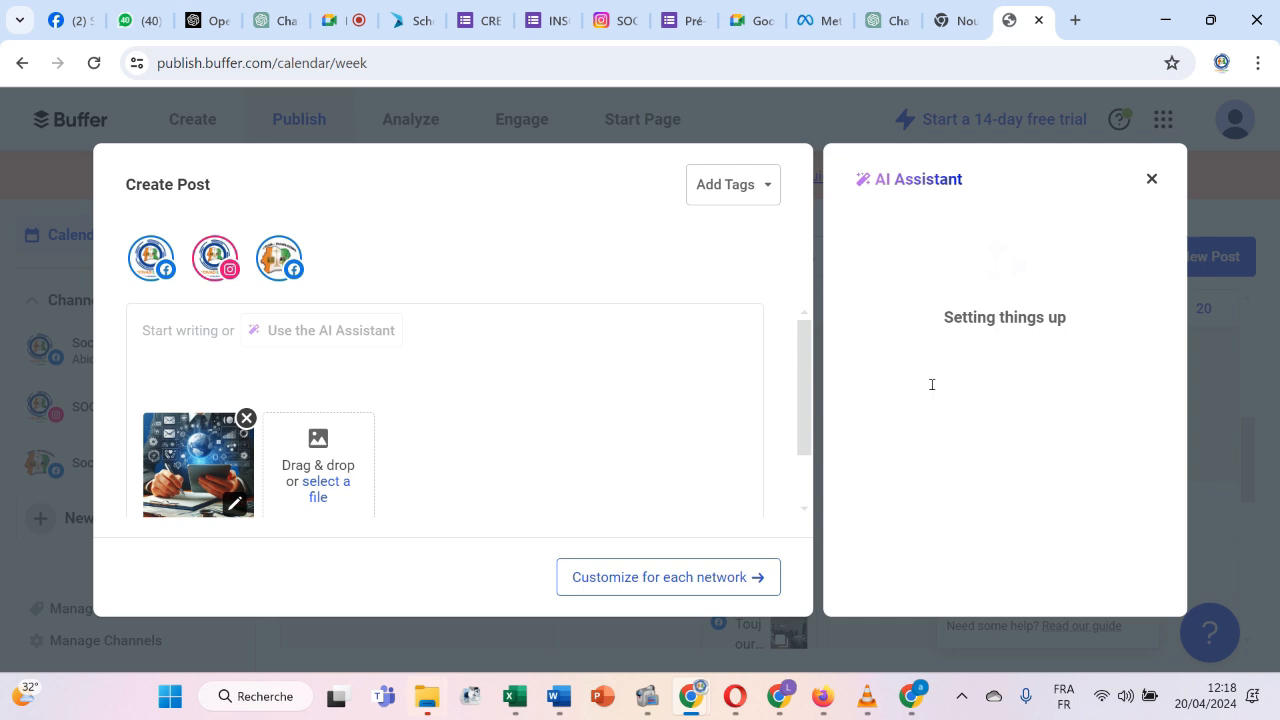
Paste the copied Labour Day greeting into the post's text.
{"action": "left_click", "coordinate": [885, 277]}
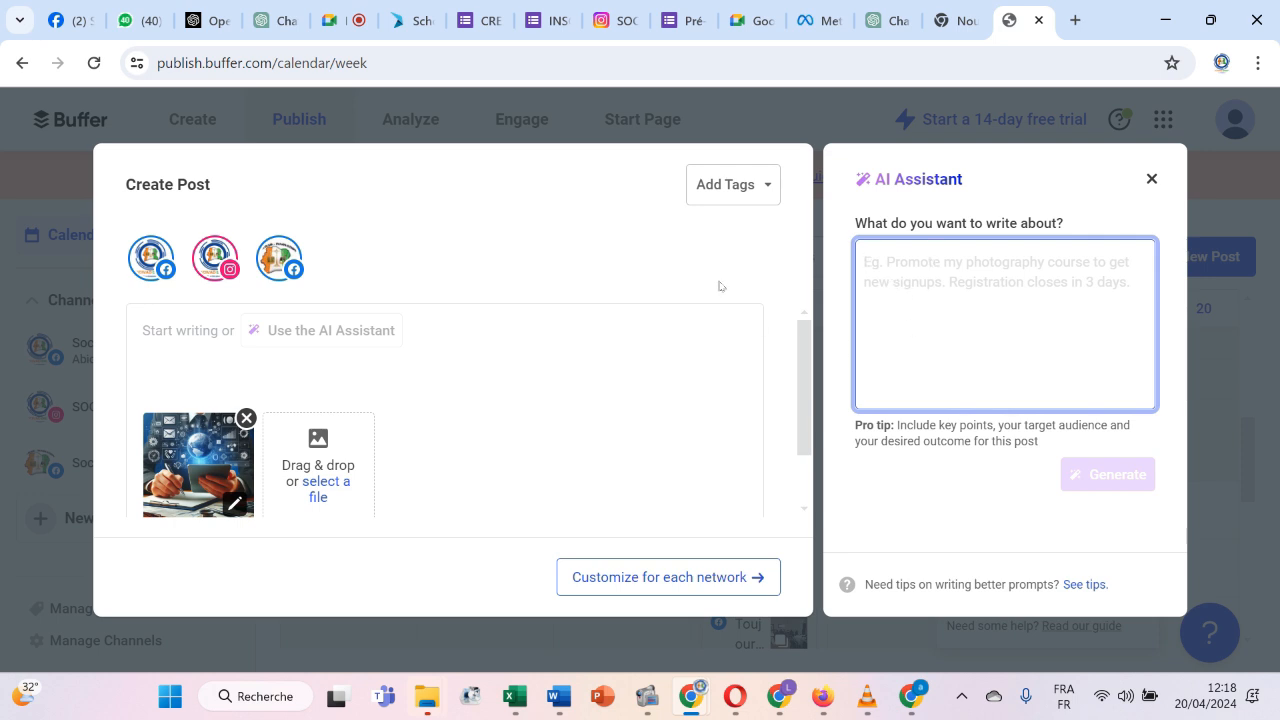
{"action": "left_click", "coordinate": [185, 337]}
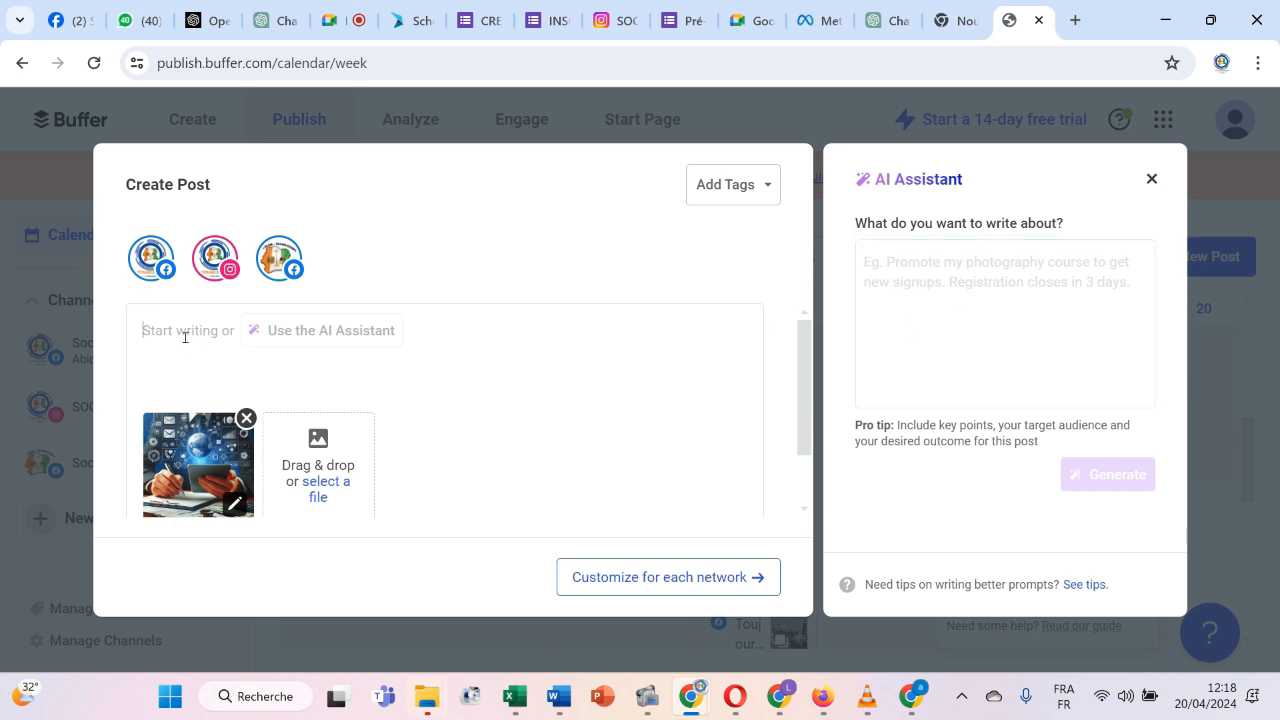
{"action": "key", "text": "ctrl+v"}
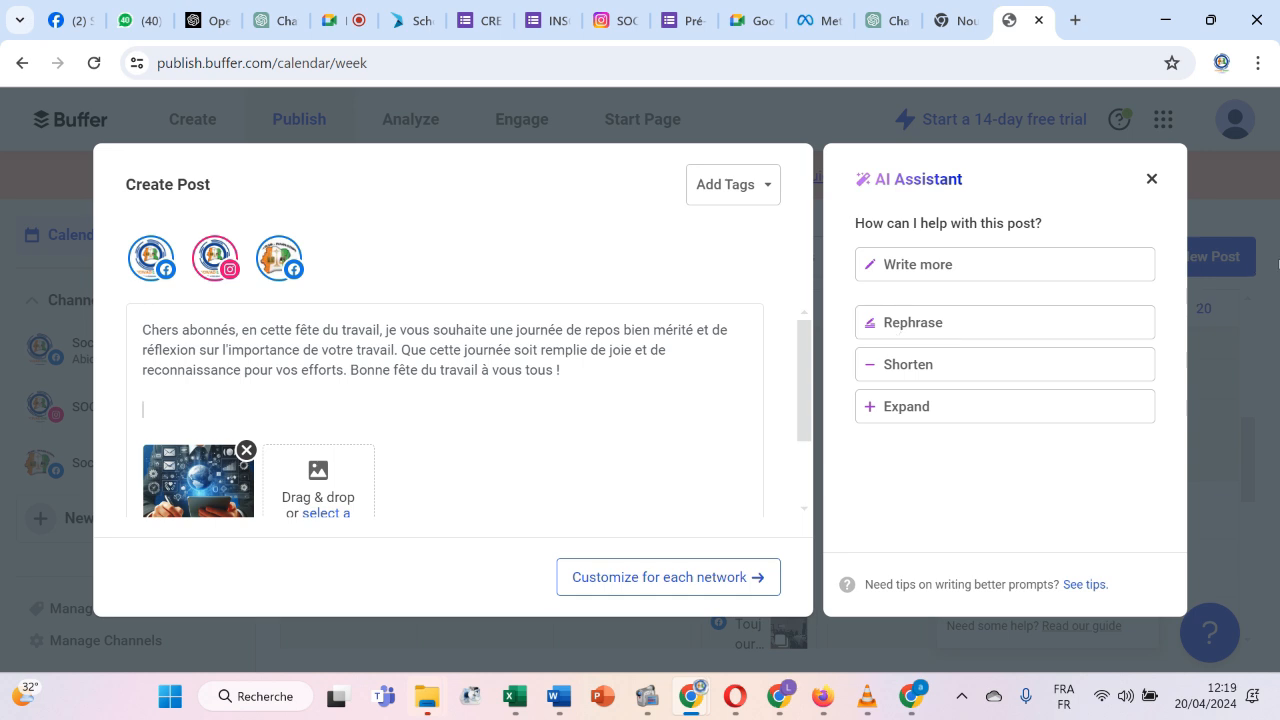
Look at the emoji picker and the tag options available for the post without adding anything.
{"action": "scroll", "coordinate": [383, 377], "scroll_direction": "down", "scroll_amount": 1}
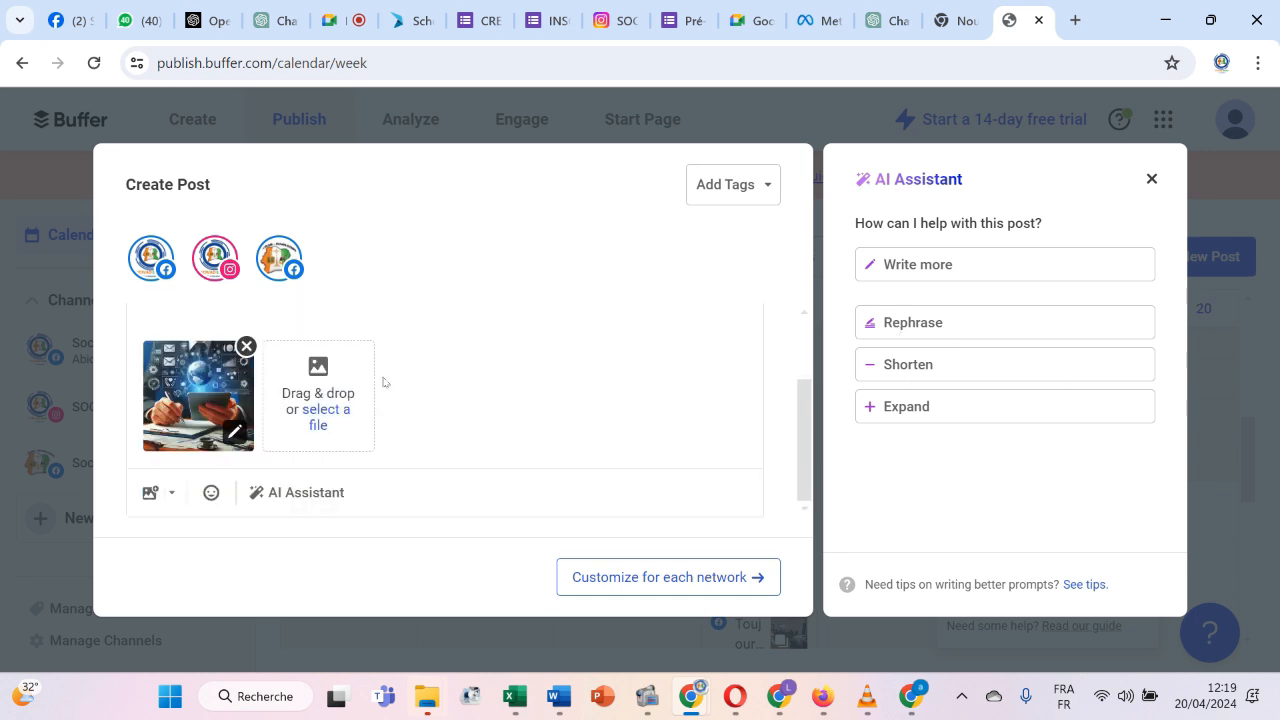
{"action": "left_click", "coordinate": [206, 494]}
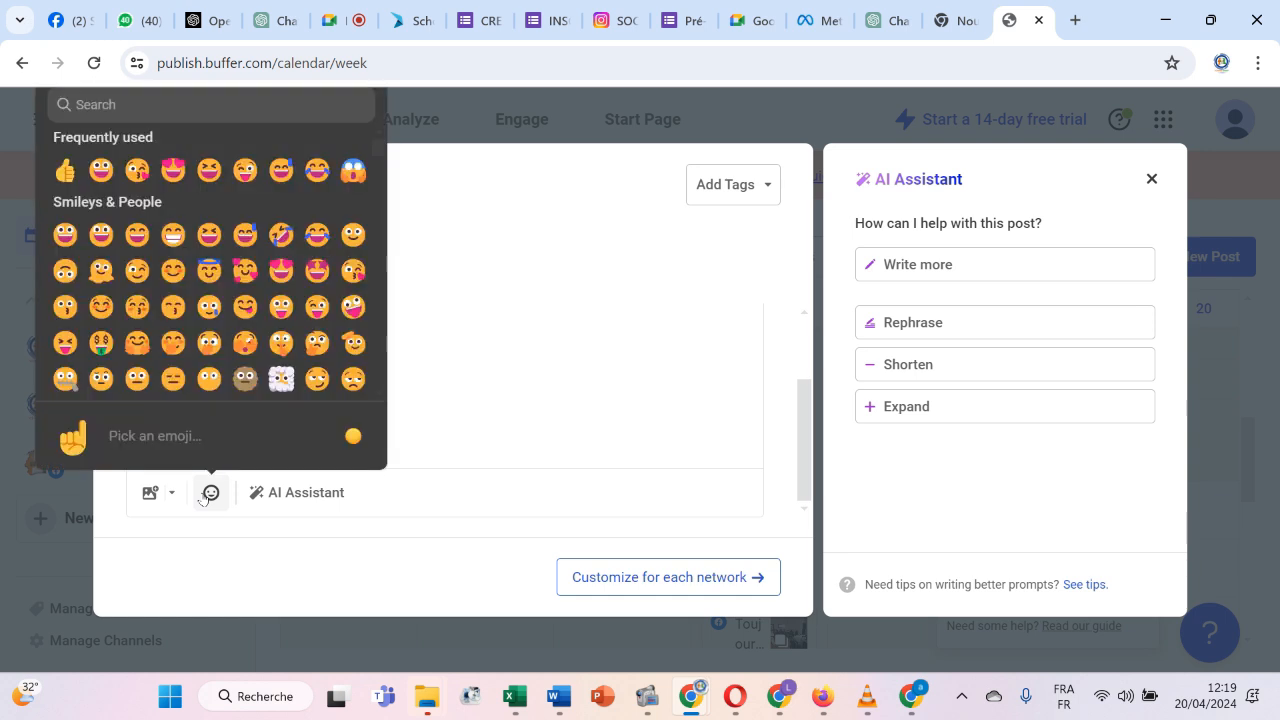
{"action": "left_click", "coordinate": [540, 300]}
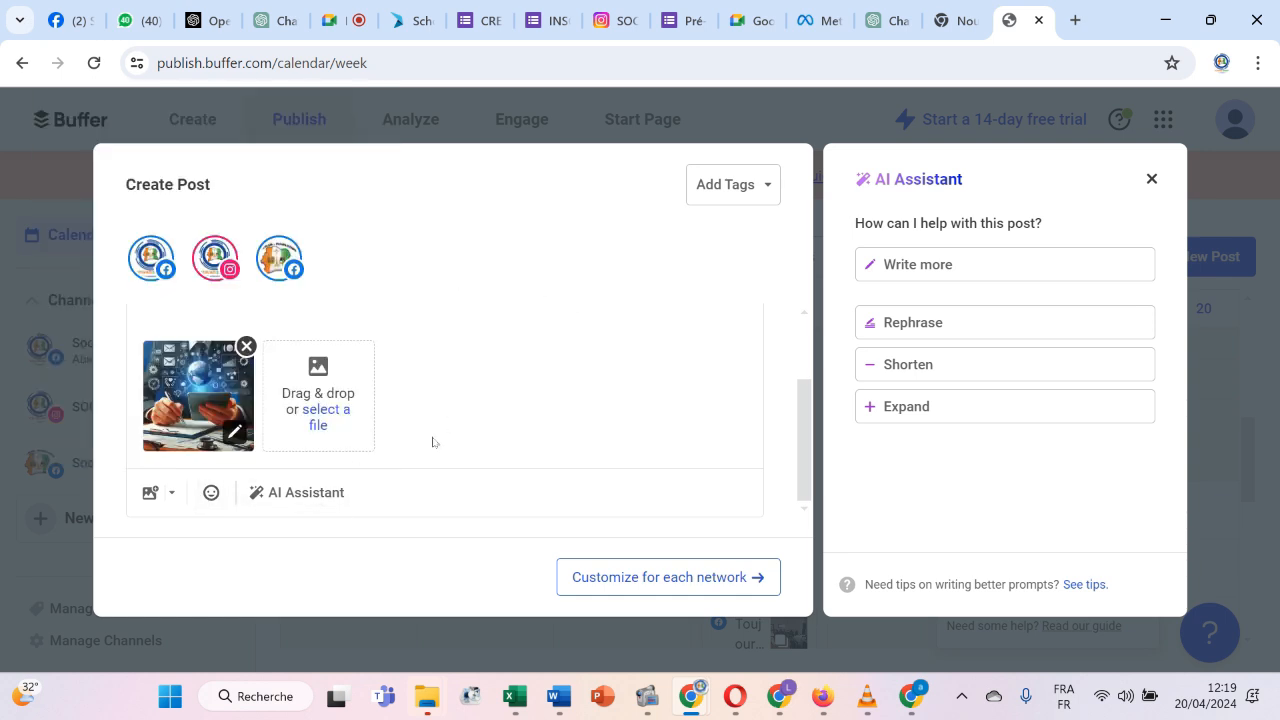
{"action": "scroll", "coordinate": [434, 442], "scroll_direction": "up", "scroll_amount": 1}
{"action": "scroll", "coordinate": [449, 434], "scroll_direction": "down", "scroll_amount": 1}
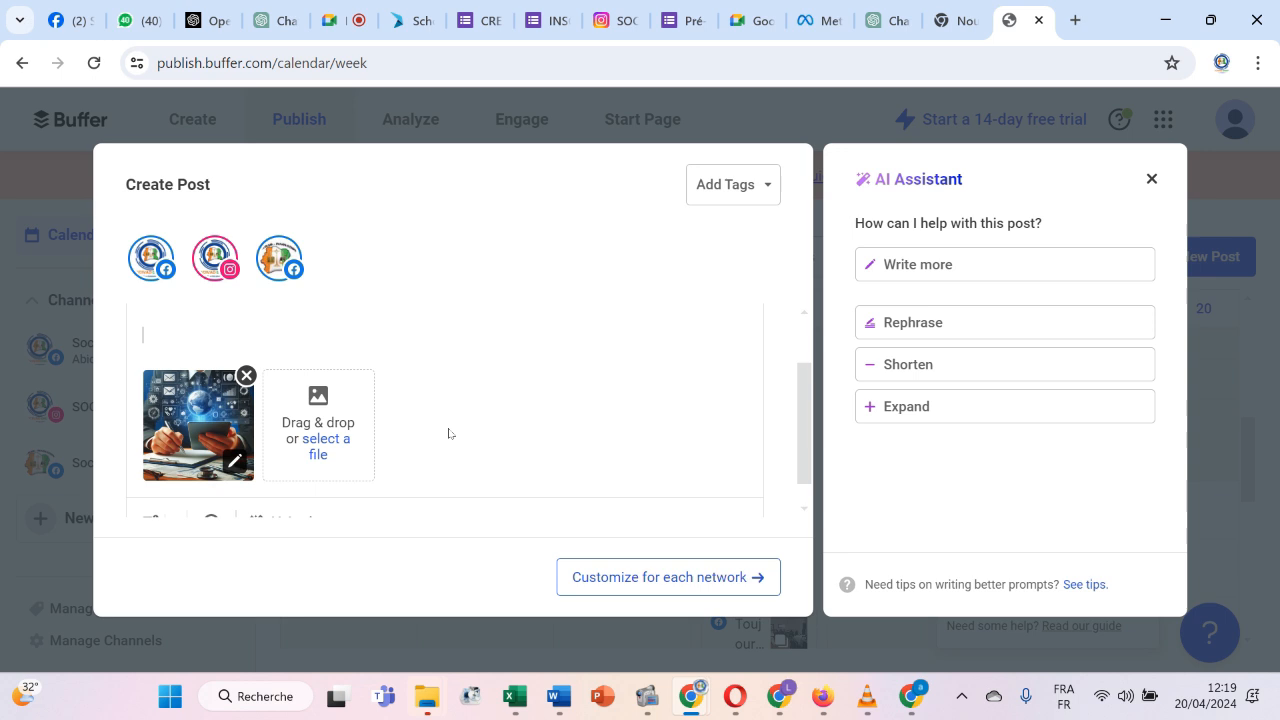
{"action": "left_click", "coordinate": [721, 200]}
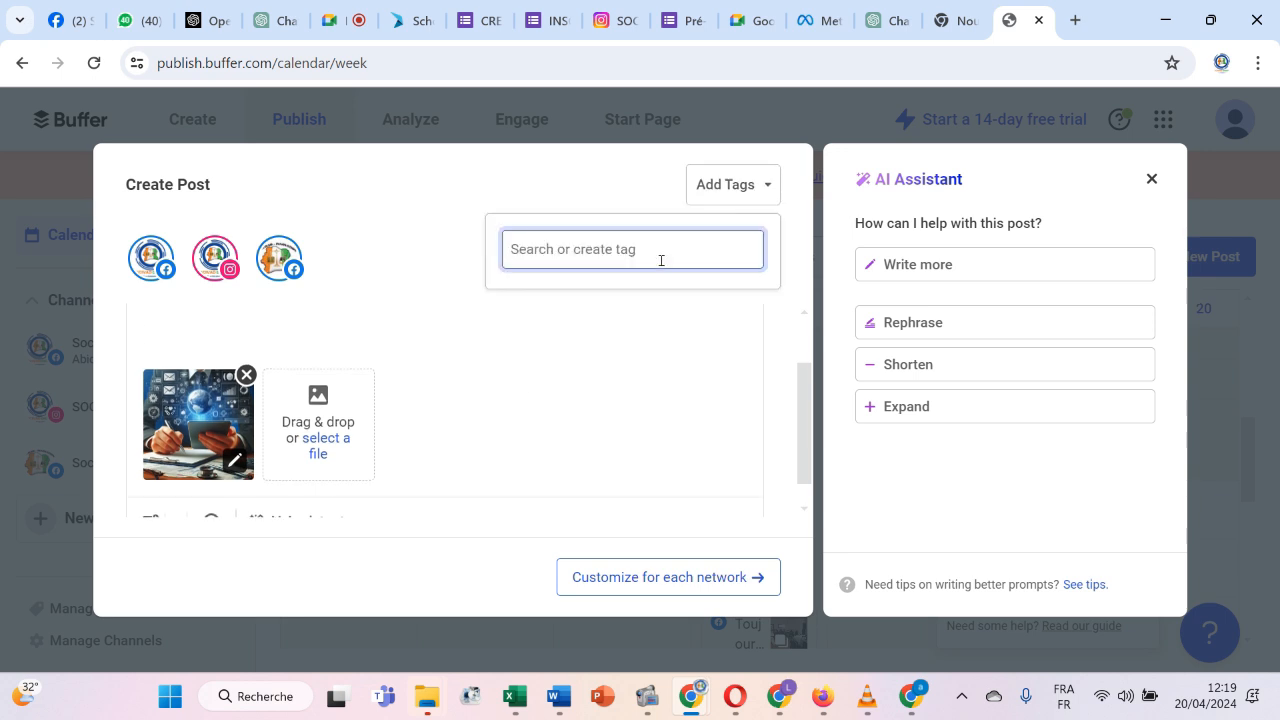
{"action": "left_click", "coordinate": [508, 340]}
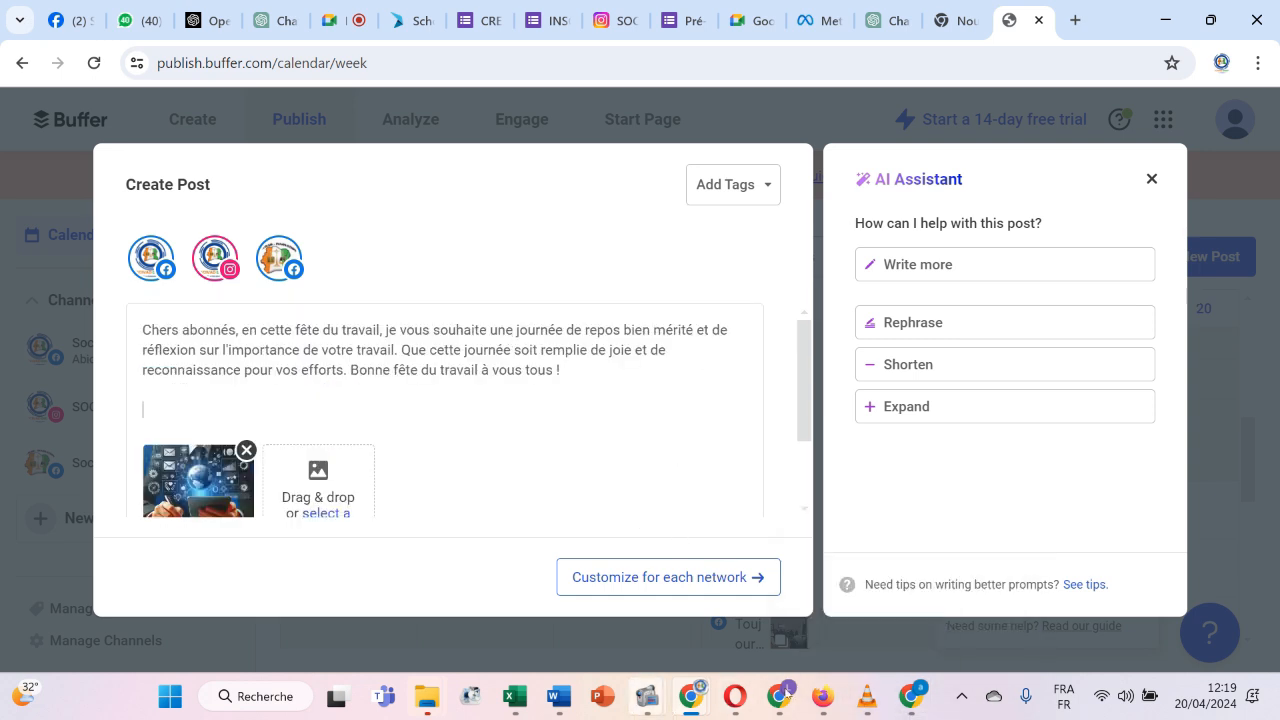
Switch to ChatGPT and submit the follow-up request "ajoute des ashtags pertinents".
{"action": "left_click", "coordinate": [886, 10]}
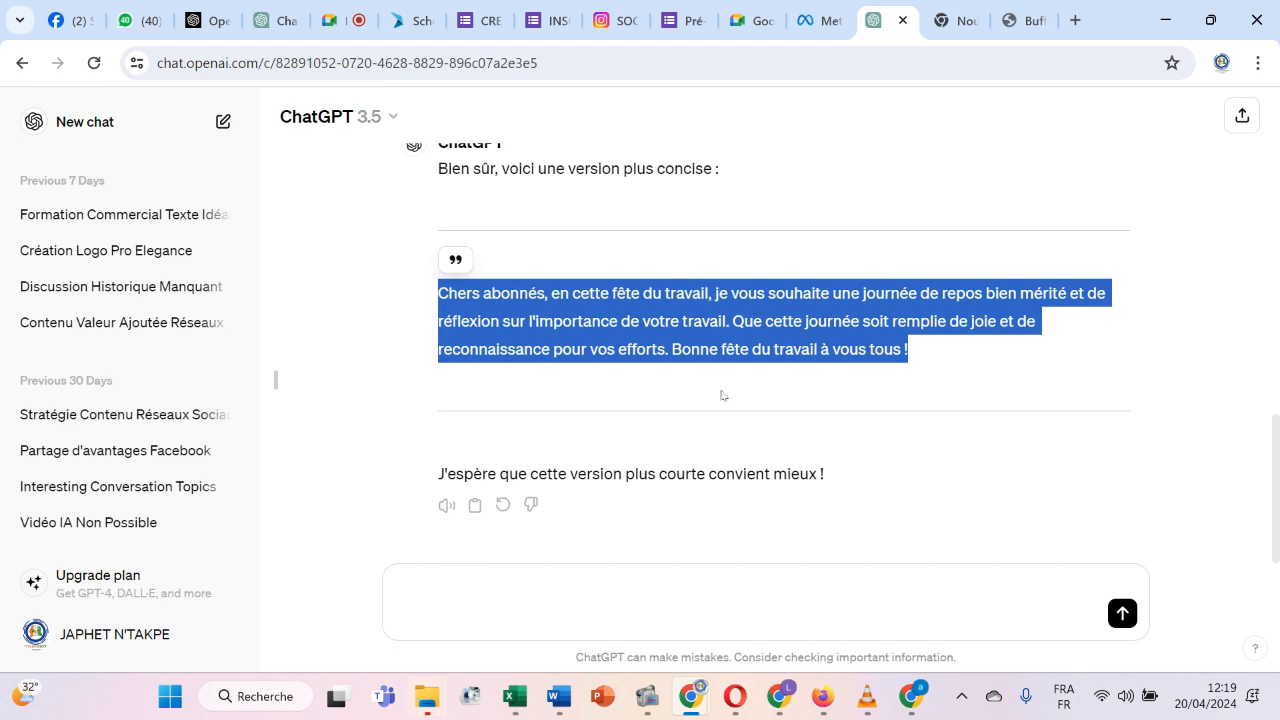
{"action": "left_click", "coordinate": [539, 601]}
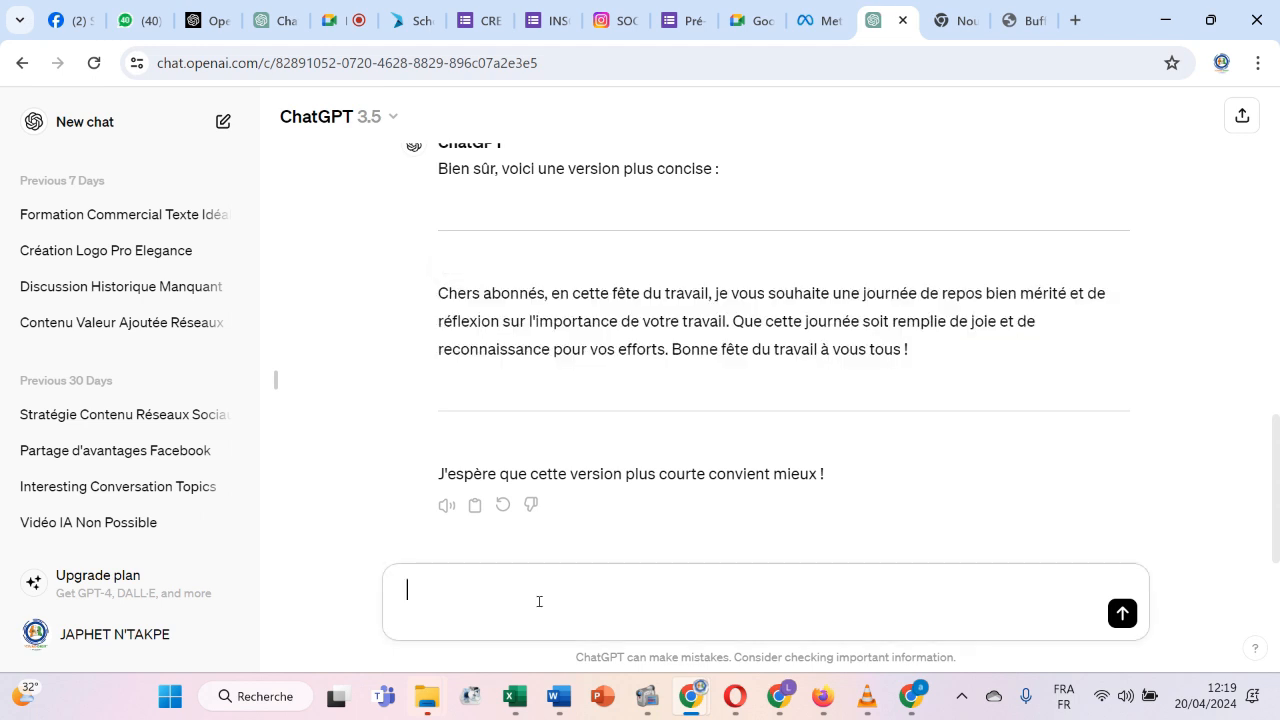
{"action": "type", "text": "ajoute des hashtags.p"}
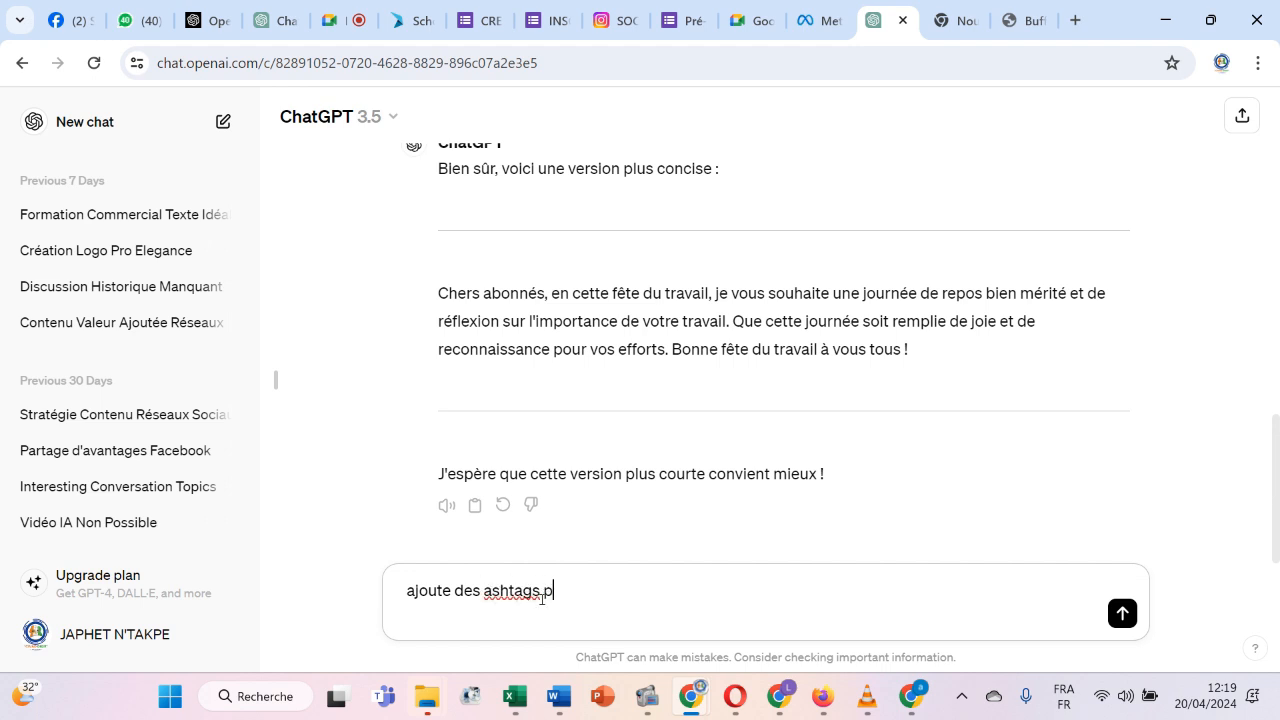
{"action": "type", "text": "ertinents"}
{"action": "left_click", "coordinate": [1116, 615]}
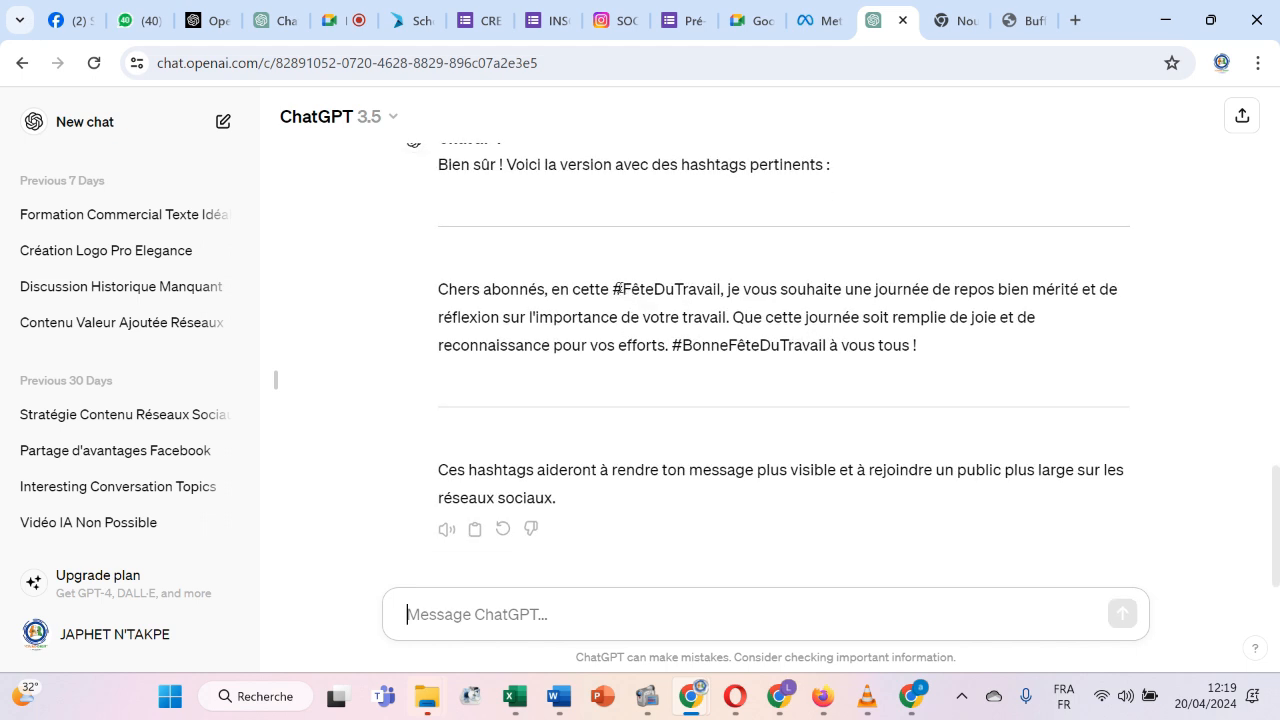
Copy the hashtag #FêteDuTravail from the ChatGPT reply and paste it below the greeting in the Buffer post.
{"action": "left_click_drag", "start_coordinate": [609, 288], "coordinate": [720, 289]}
{"action": "key", "text": "ctrl+c"}
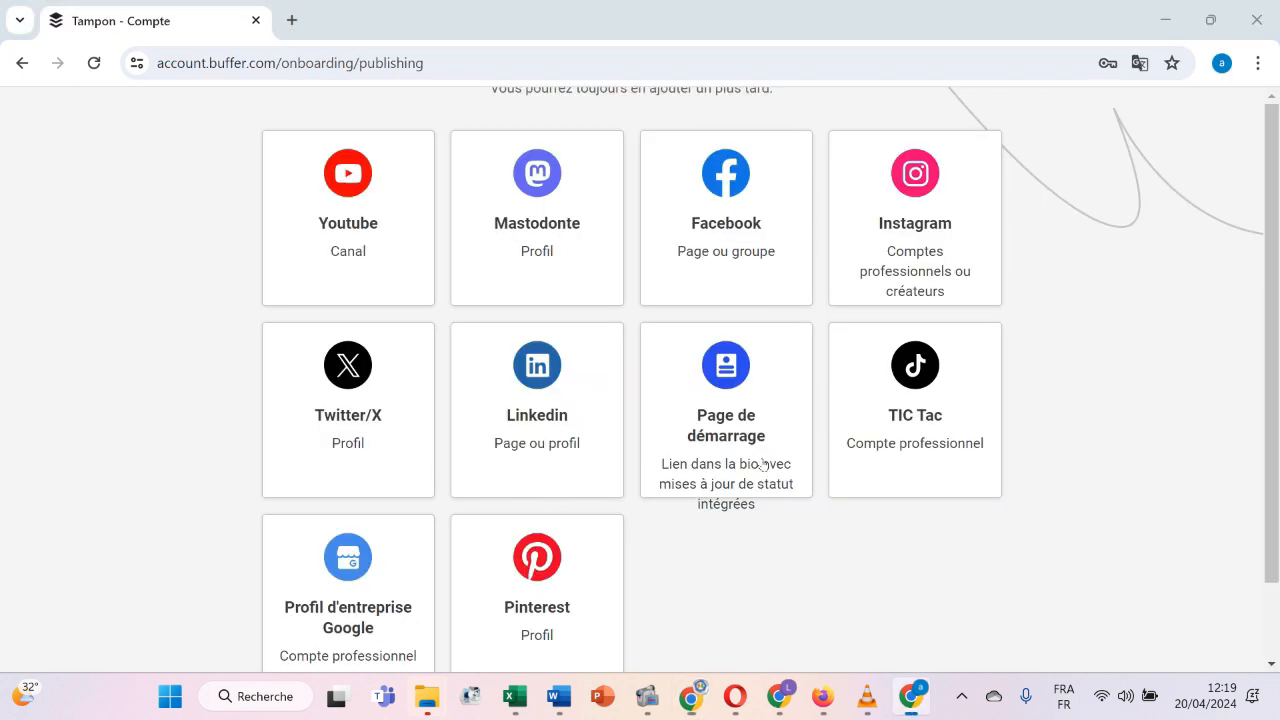
{"action": "left_click", "coordinate": [1165, 20]}
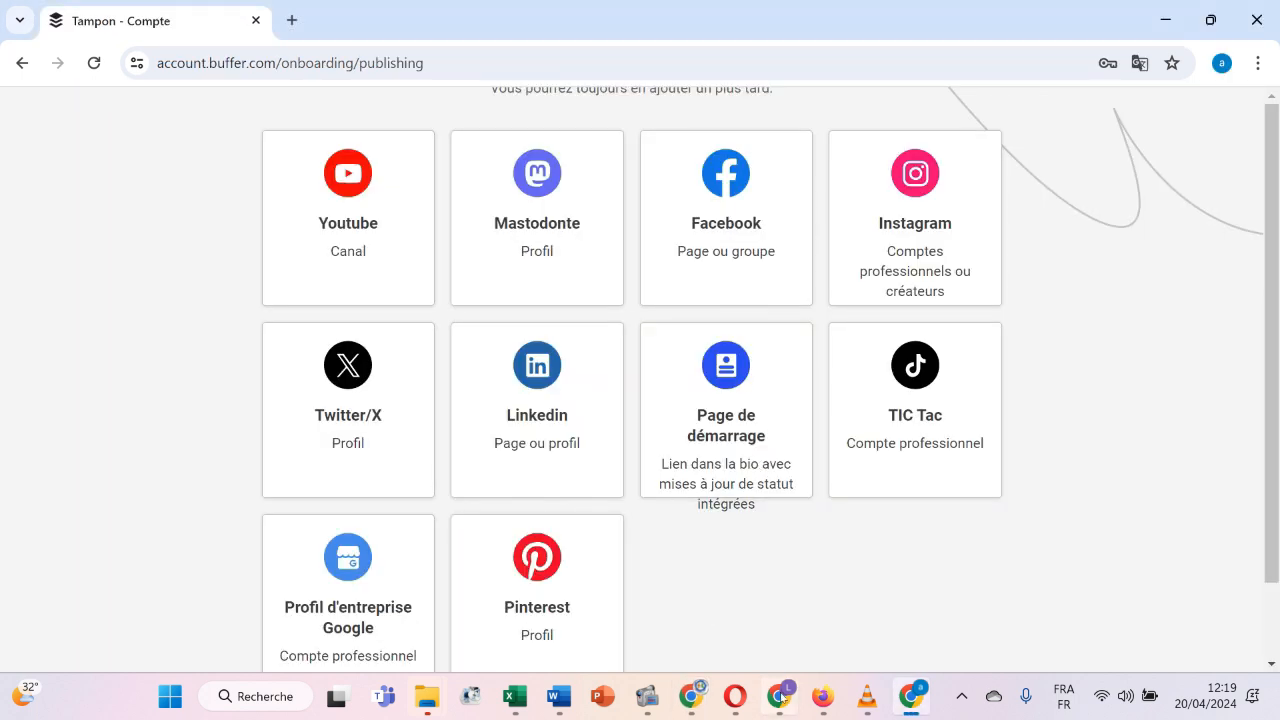
{"action": "mouse_move", "coordinate": [686, 703]}
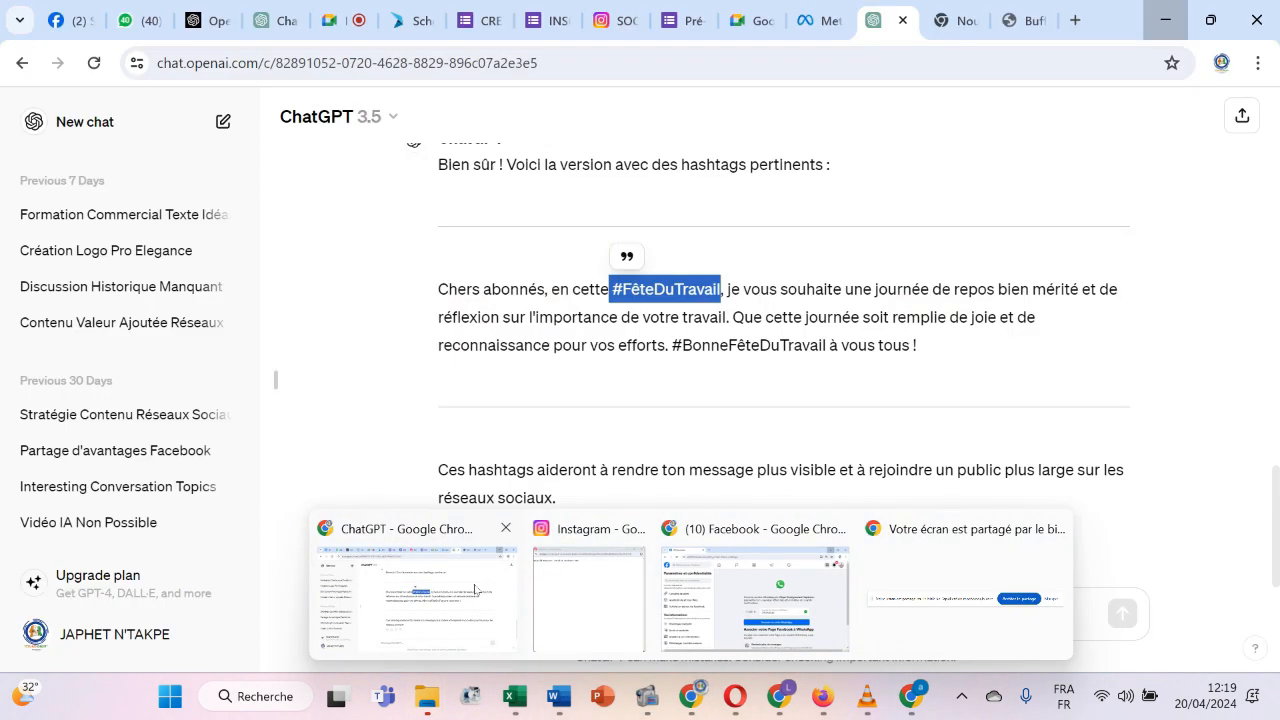
{"action": "left_click", "coordinate": [474, 590]}
{"action": "left_click", "coordinate": [1025, 20]}
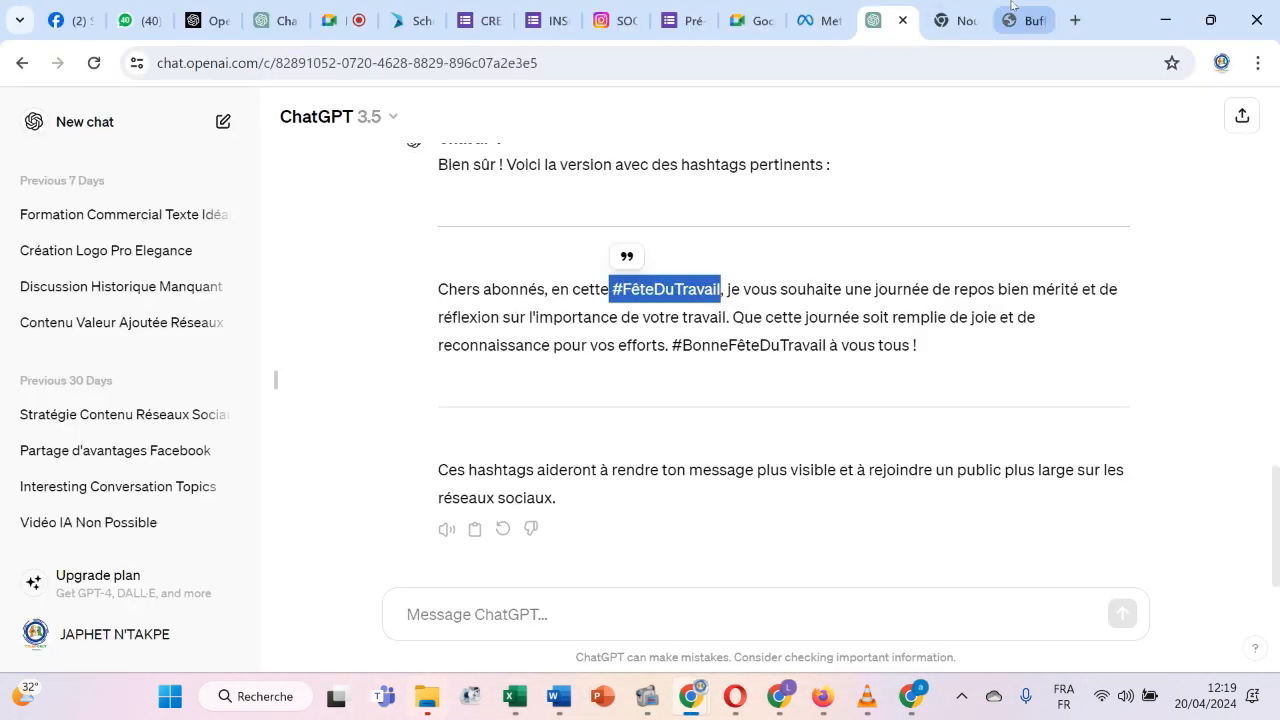
{"action": "key", "text": "ctrl+v"}
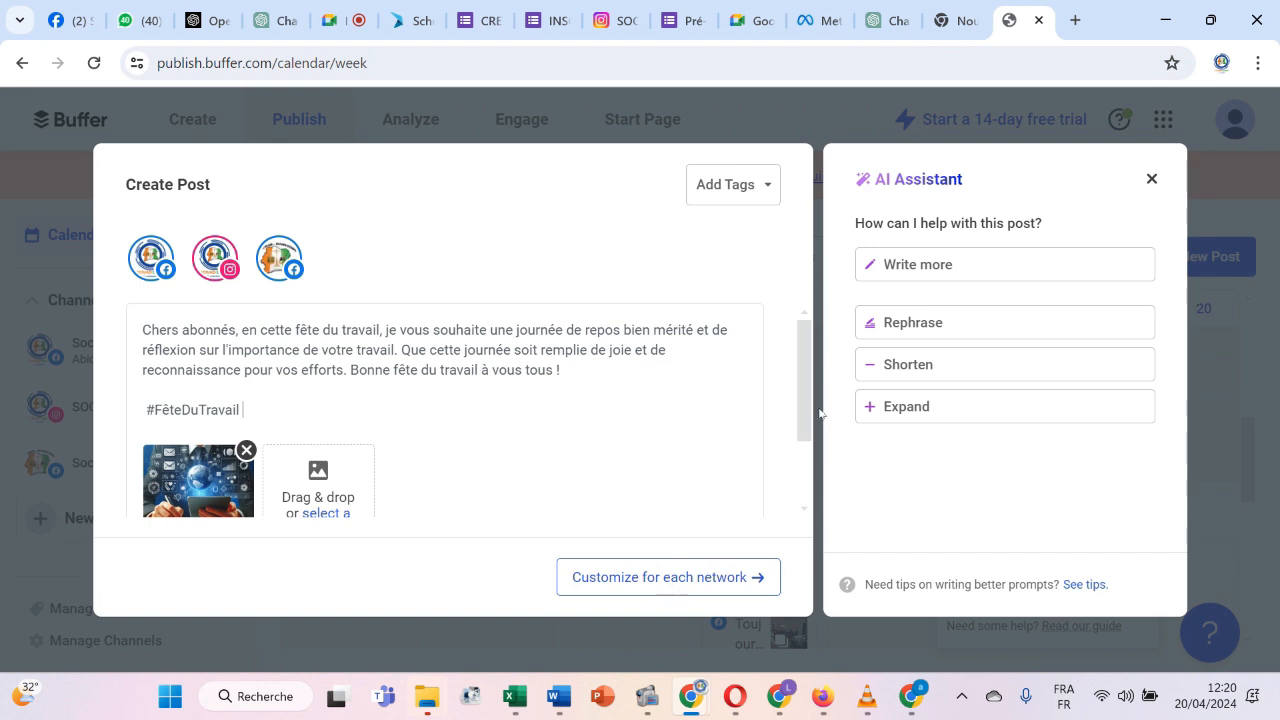
Proceed to customizing the post for each network and view the Instagram version.
{"action": "left_click", "coordinate": [740, 580]}
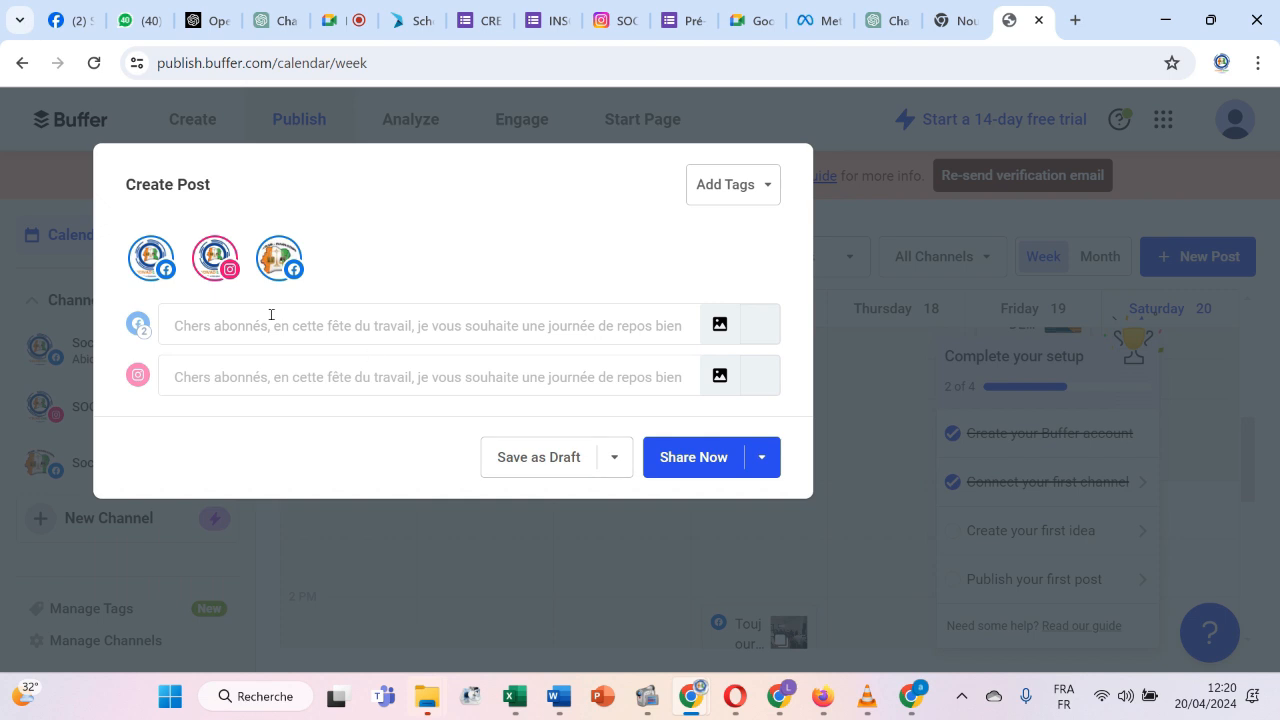
{"action": "left_click", "coordinate": [231, 372]}
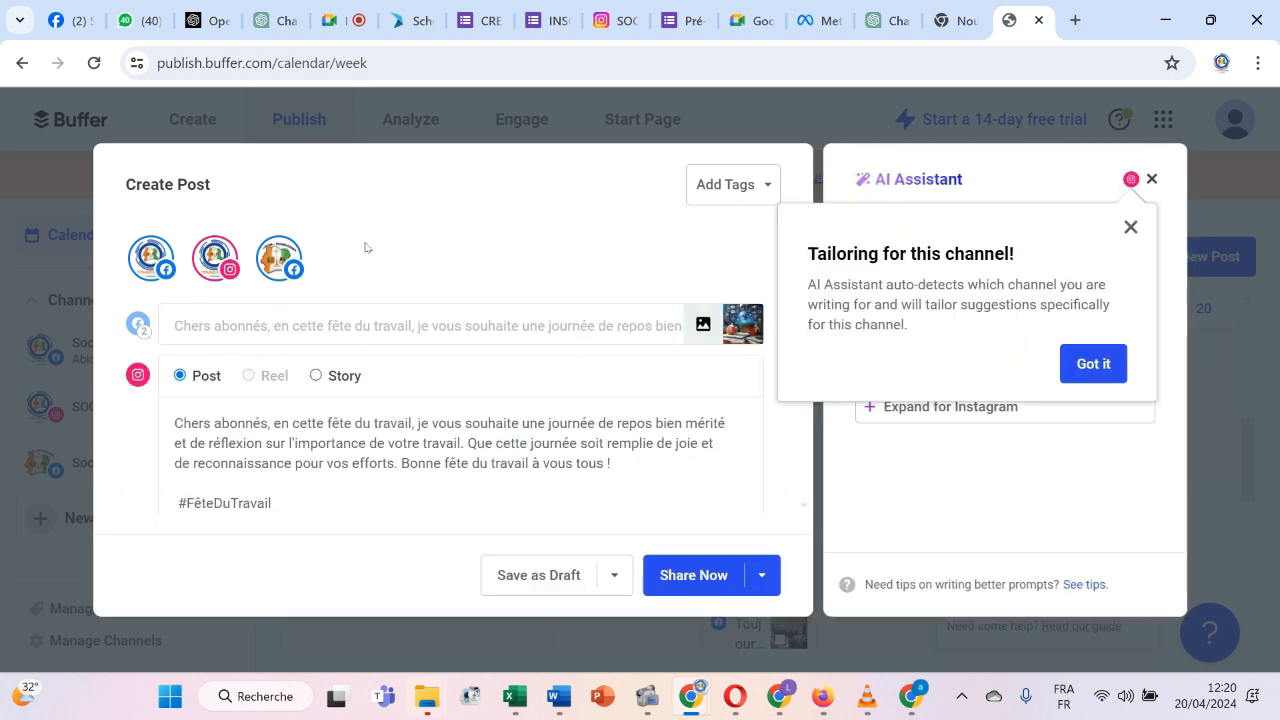
{"action": "left_click", "coordinate": [401, 246]}
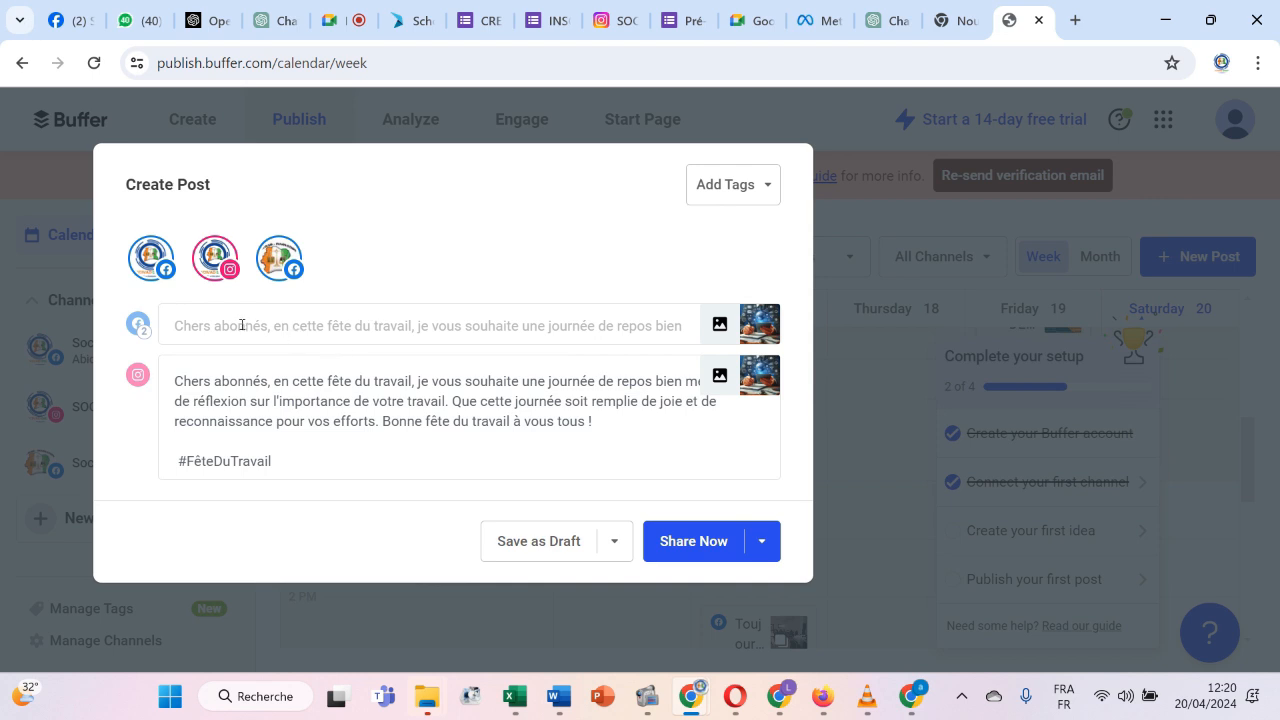
Open the Facebook version of the post and review its format, text and image.
{"action": "left_click", "coordinate": [240, 325]}
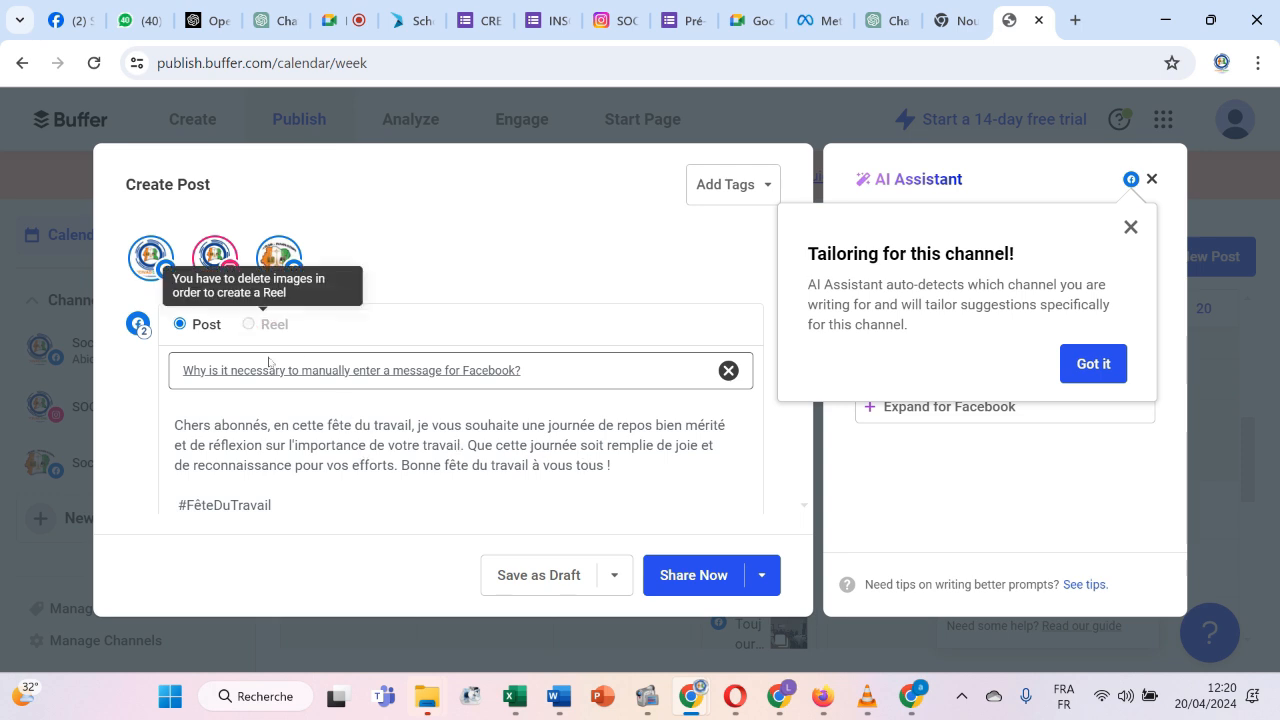
{"action": "scroll", "coordinate": [474, 492], "scroll_direction": "down", "scroll_amount": 3}
{"action": "scroll", "coordinate": [474, 497], "scroll_direction": "down", "scroll_amount": 2}
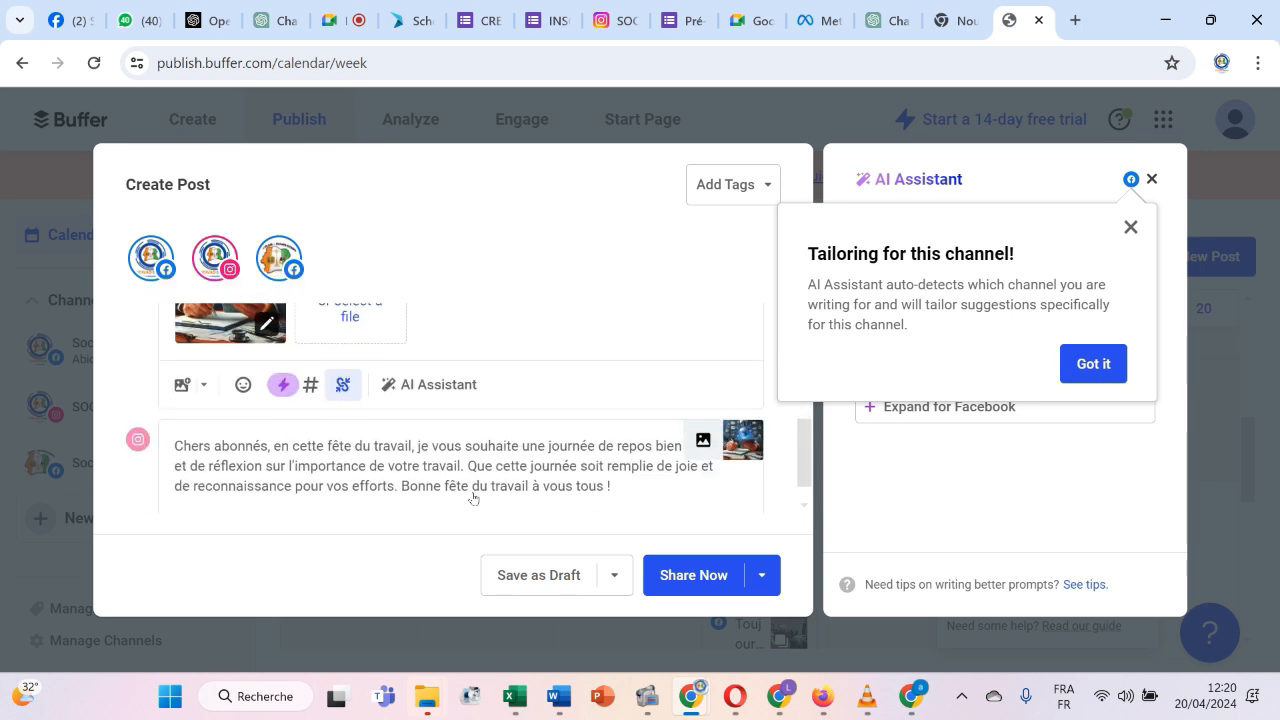
{"action": "scroll", "coordinate": [471, 494], "scroll_direction": "up", "scroll_amount": 6}
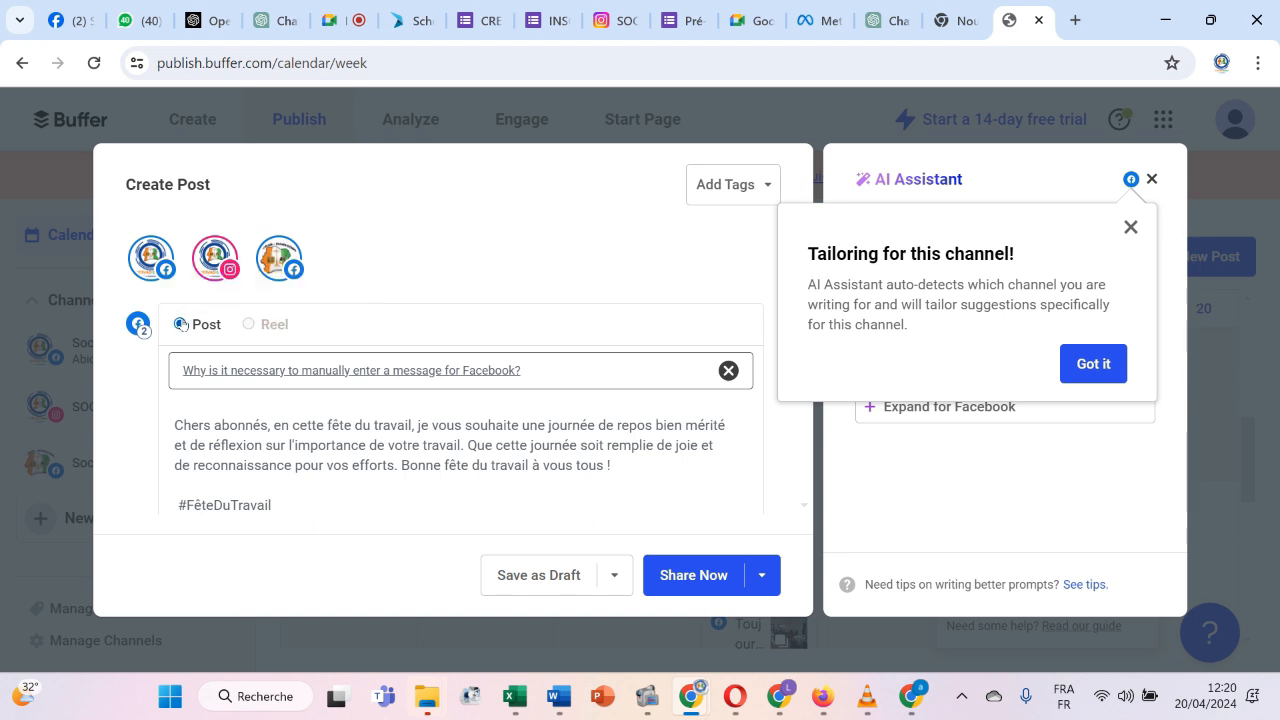
Check the per-network versions once more and submit the posts with the Share Next option.
{"action": "scroll", "coordinate": [393, 412], "scroll_direction": "down", "scroll_amount": 3}
{"action": "scroll", "coordinate": [393, 412], "scroll_direction": "down", "scroll_amount": 2}
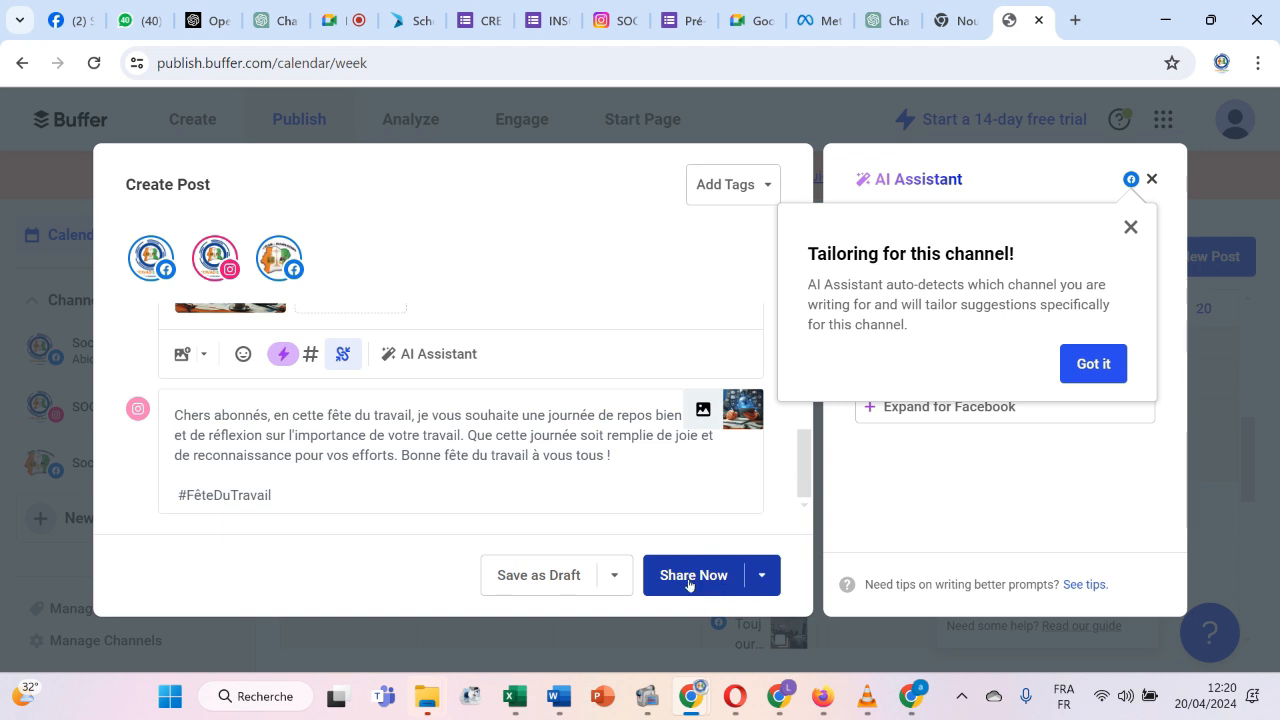
{"action": "left_click", "coordinate": [764, 575]}
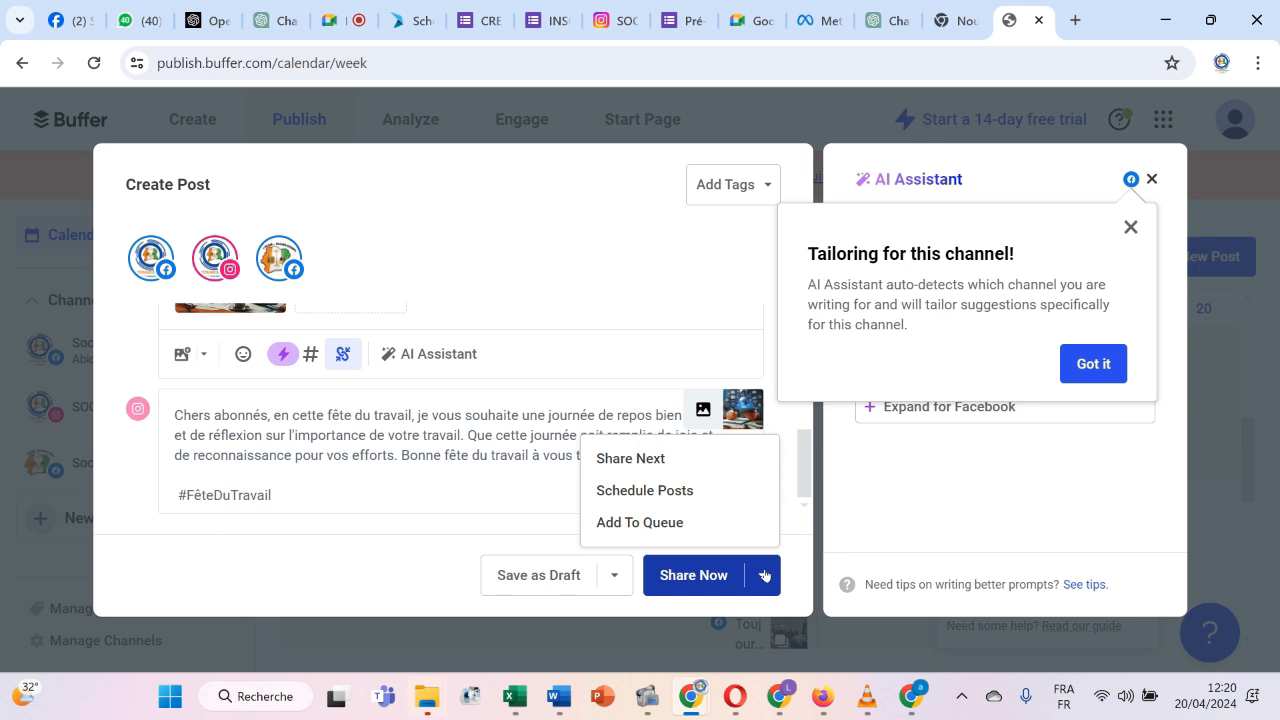
{"action": "left_click", "coordinate": [684, 462]}
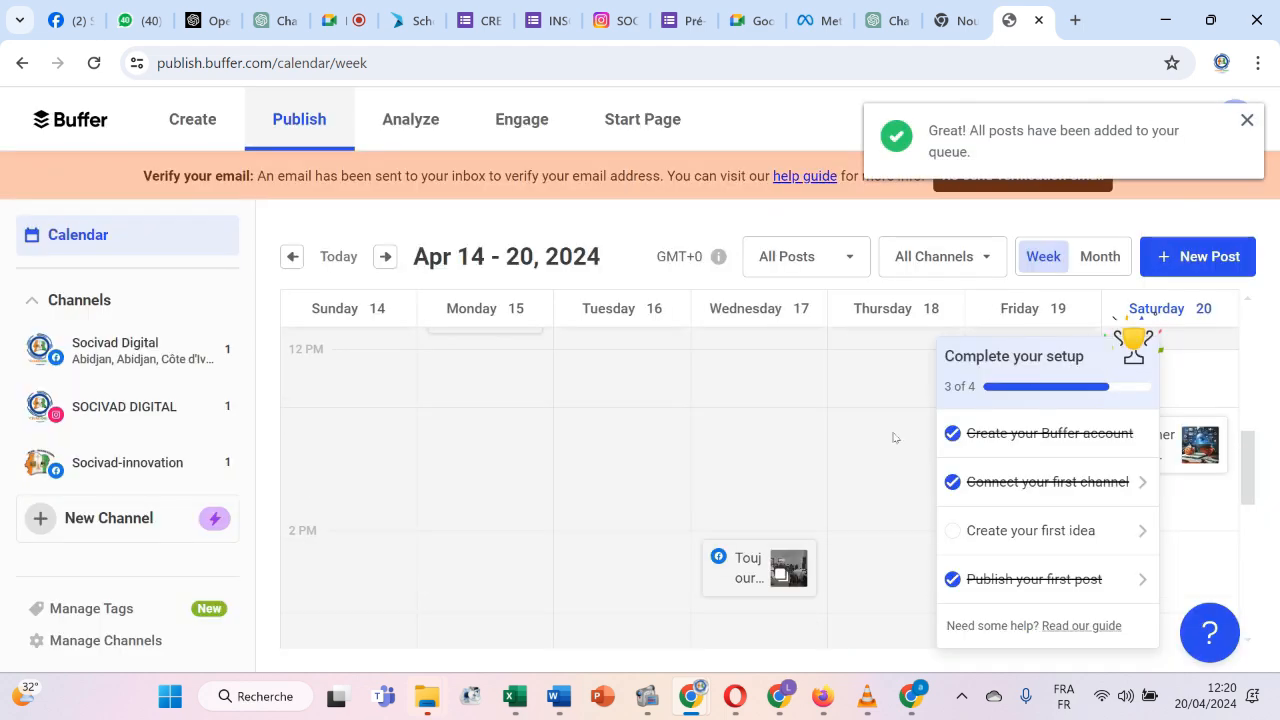
{"action": "scroll", "coordinate": [893, 437], "scroll_direction": "down", "scroll_amount": 3}
{"action": "scroll", "coordinate": [893, 437], "scroll_direction": "up", "scroll_amount": 2}
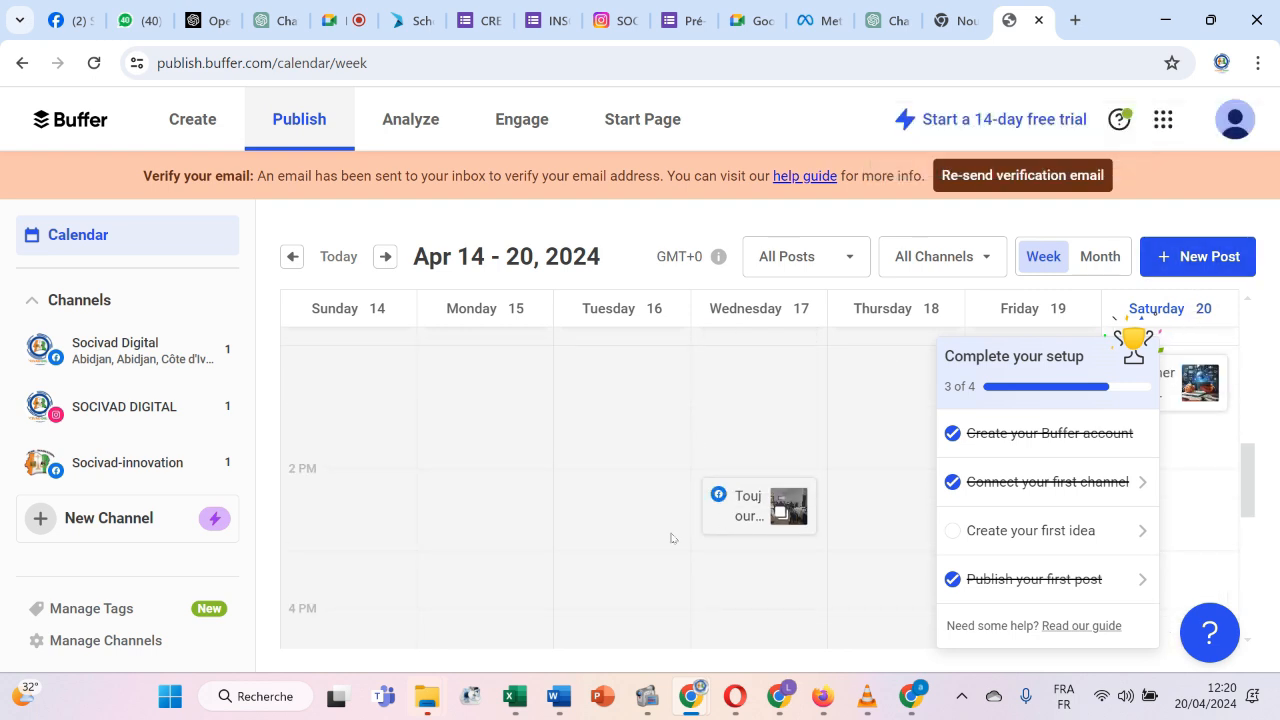
{"action": "scroll", "coordinate": [671, 538], "scroll_direction": "down", "scroll_amount": 5}
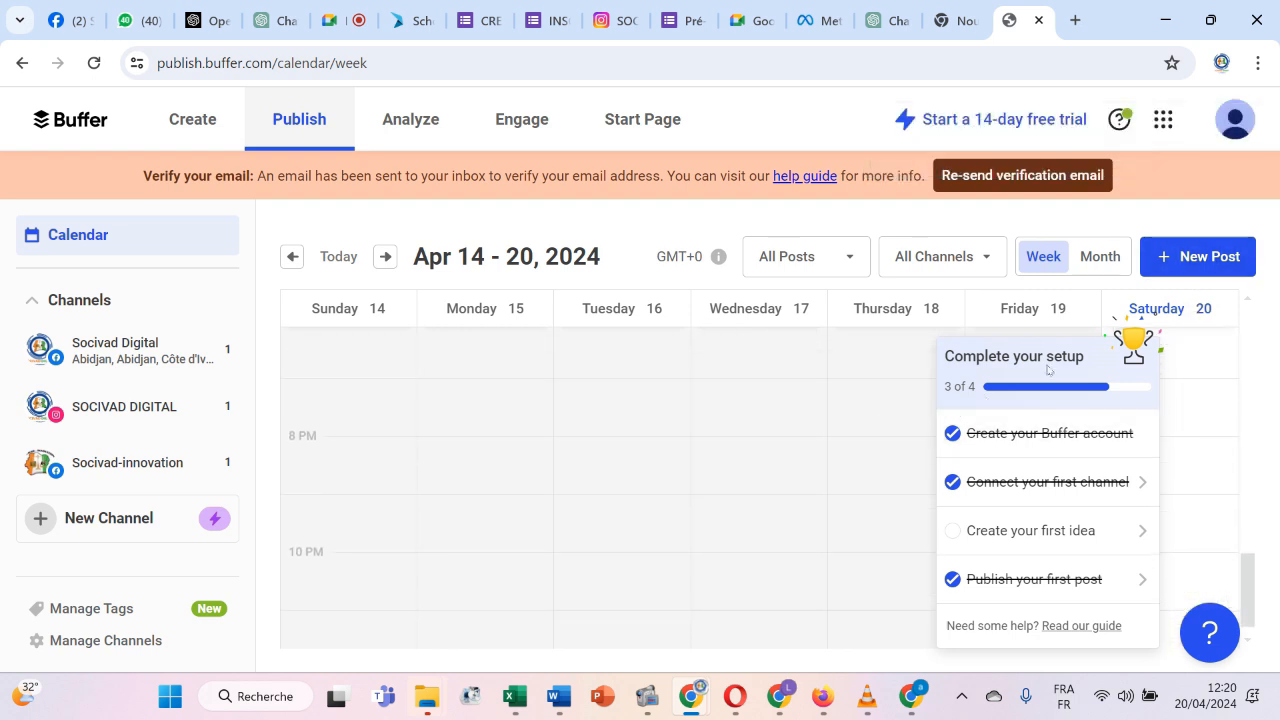
{"action": "right_click", "coordinate": [778, 462]}
{"action": "left_click", "coordinate": [1165, 458]}
{"action": "left_click", "coordinate": [1210, 440]}
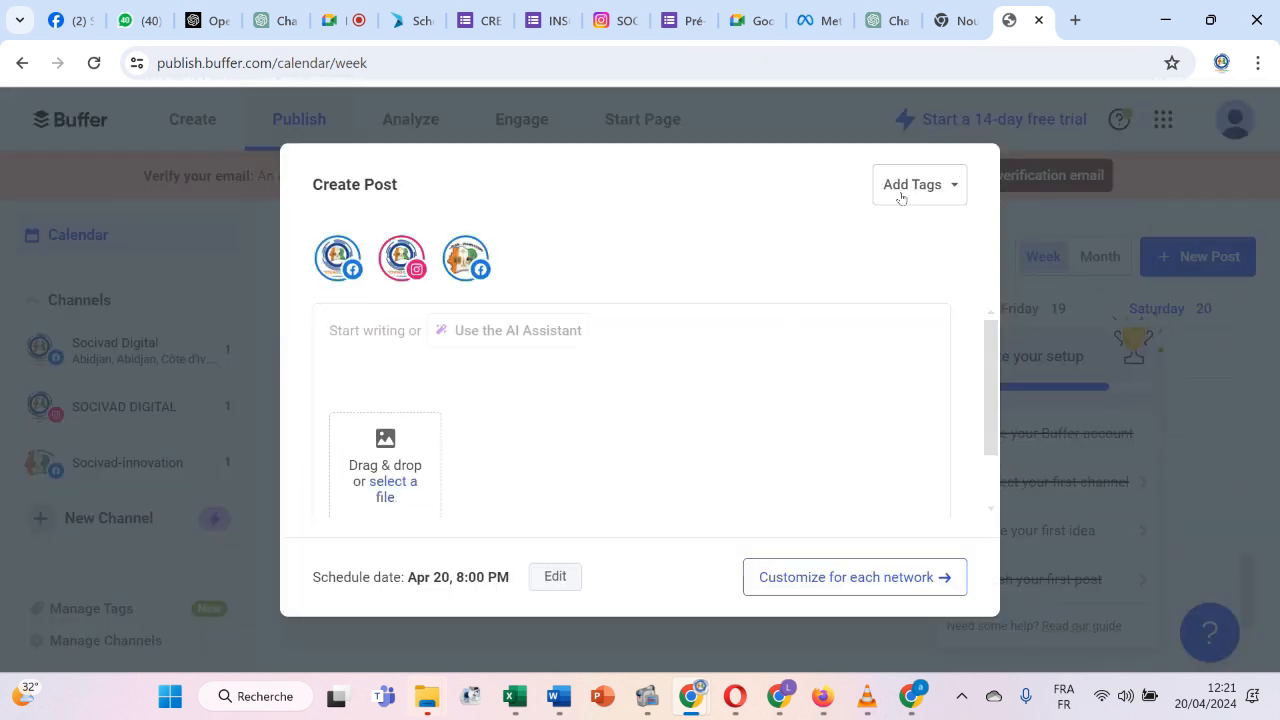
{"action": "left_click", "coordinate": [1078, 324]}
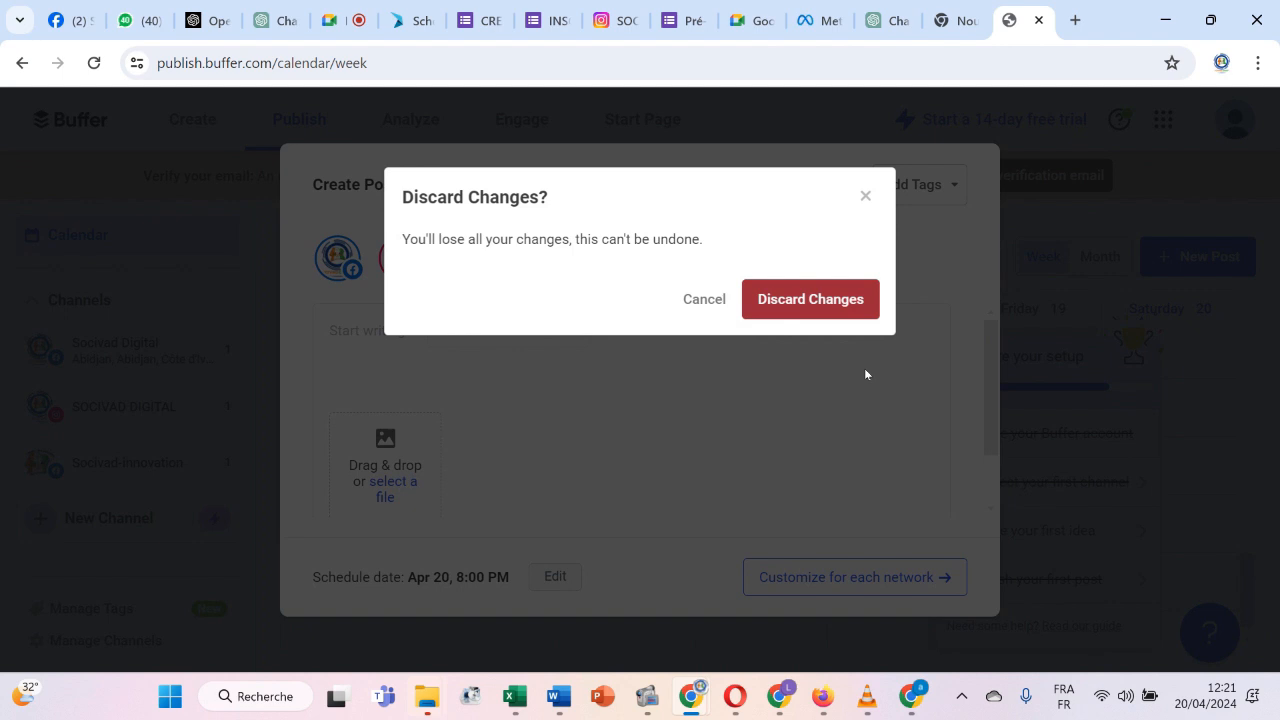
{"action": "left_click", "coordinate": [716, 304]}
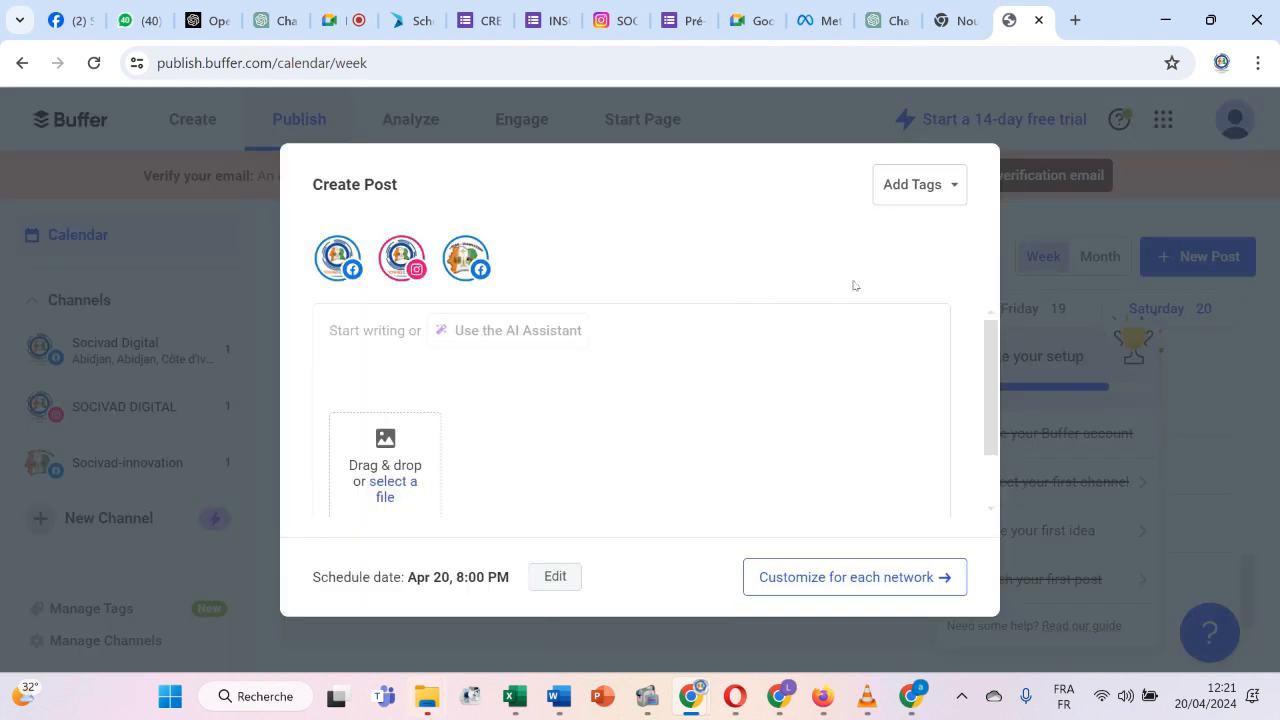
{"action": "left_click", "coordinate": [70, 402]}
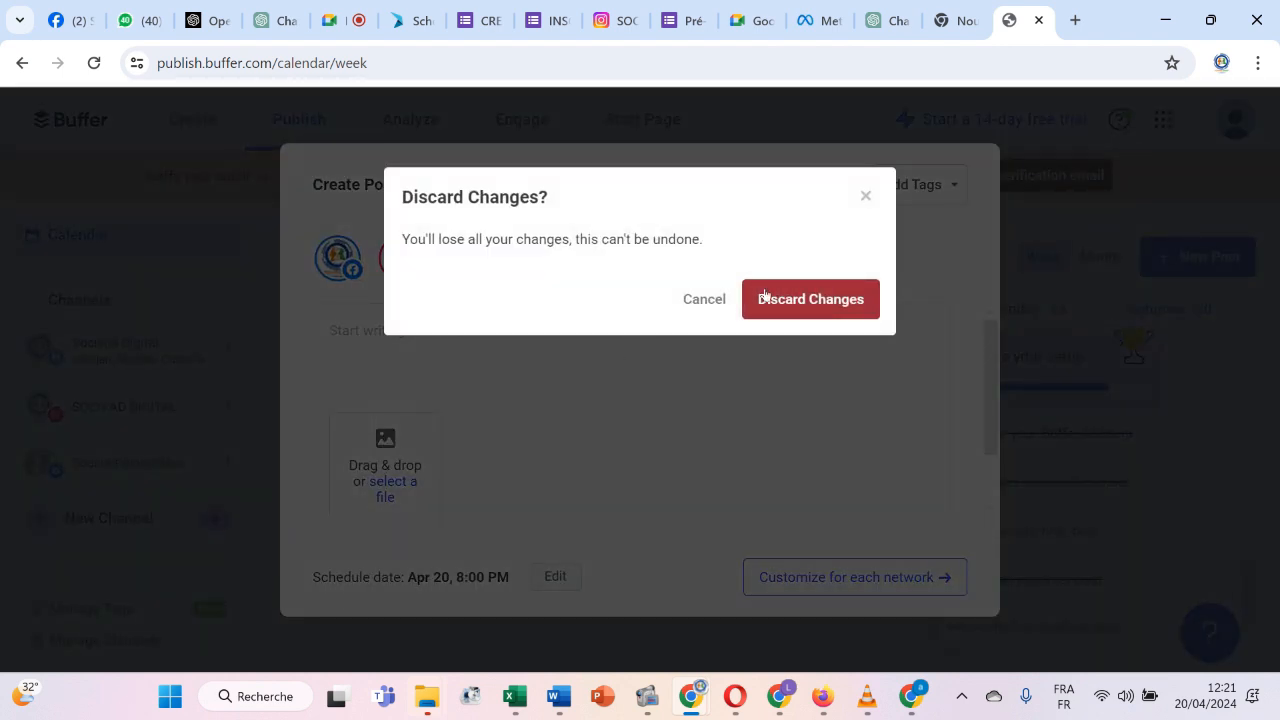
{"action": "left_click", "coordinate": [764, 297]}
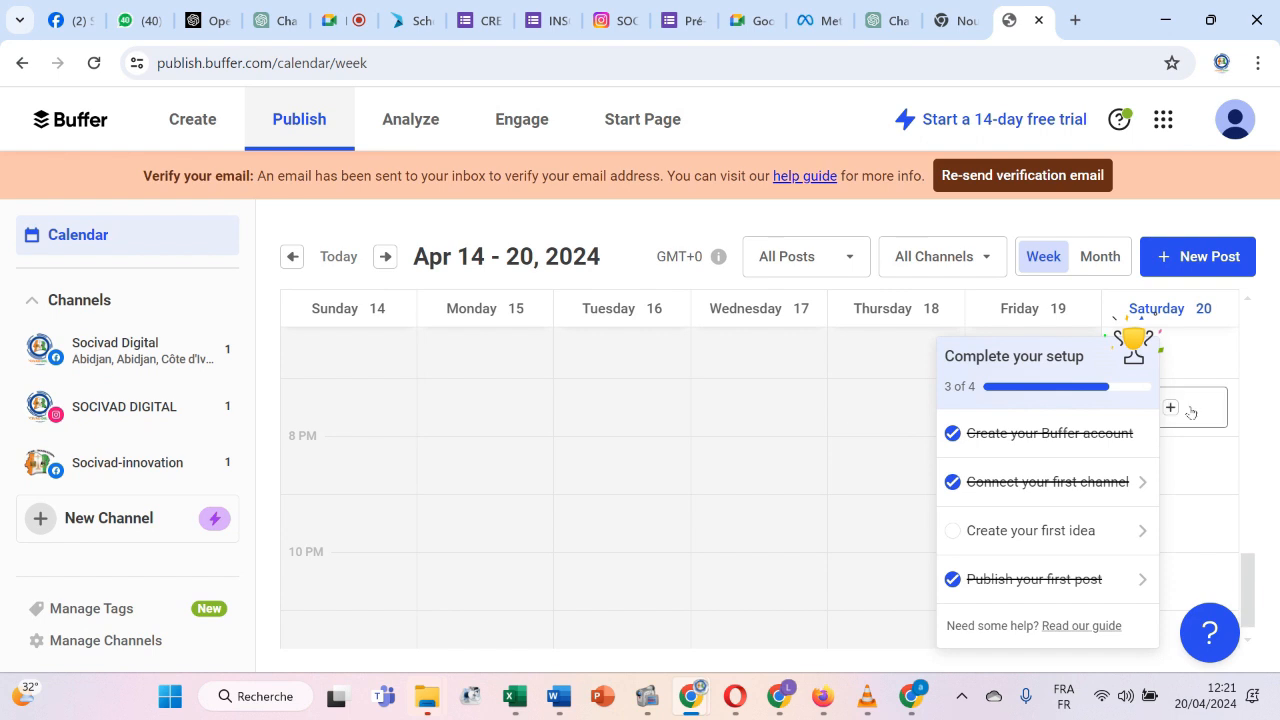
Open the queue of the Socivad-innovation Facebook channel and check the scheduled Labour Day post.
{"action": "left_click", "coordinate": [215, 461]}
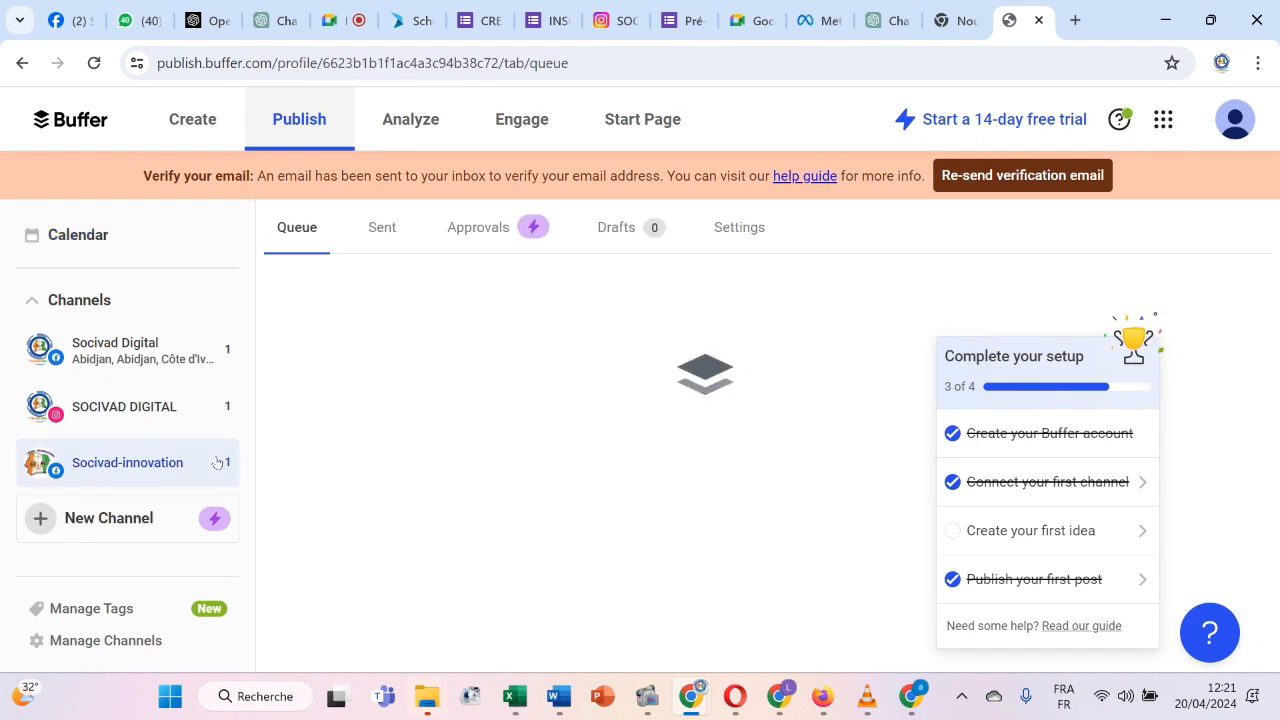
{"action": "scroll", "coordinate": [474, 531], "scroll_direction": "down", "scroll_amount": 2}
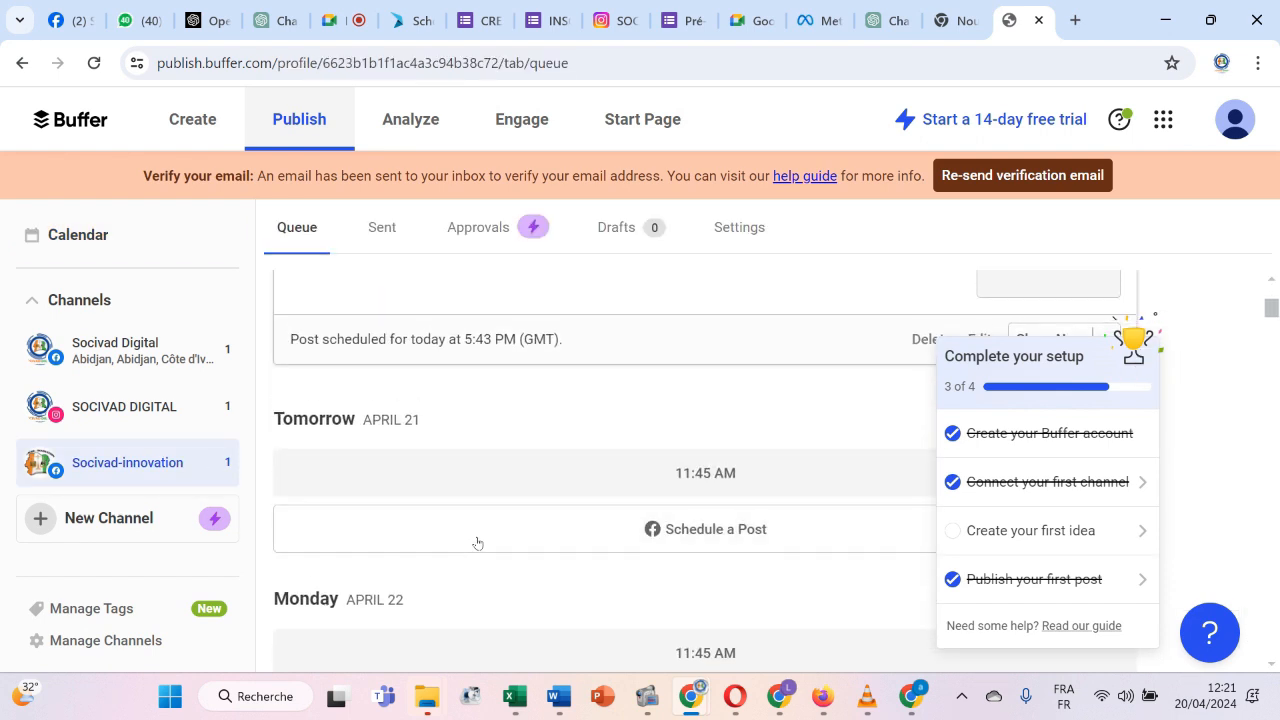
{"action": "scroll", "coordinate": [477, 543], "scroll_direction": "up", "scroll_amount": 1}
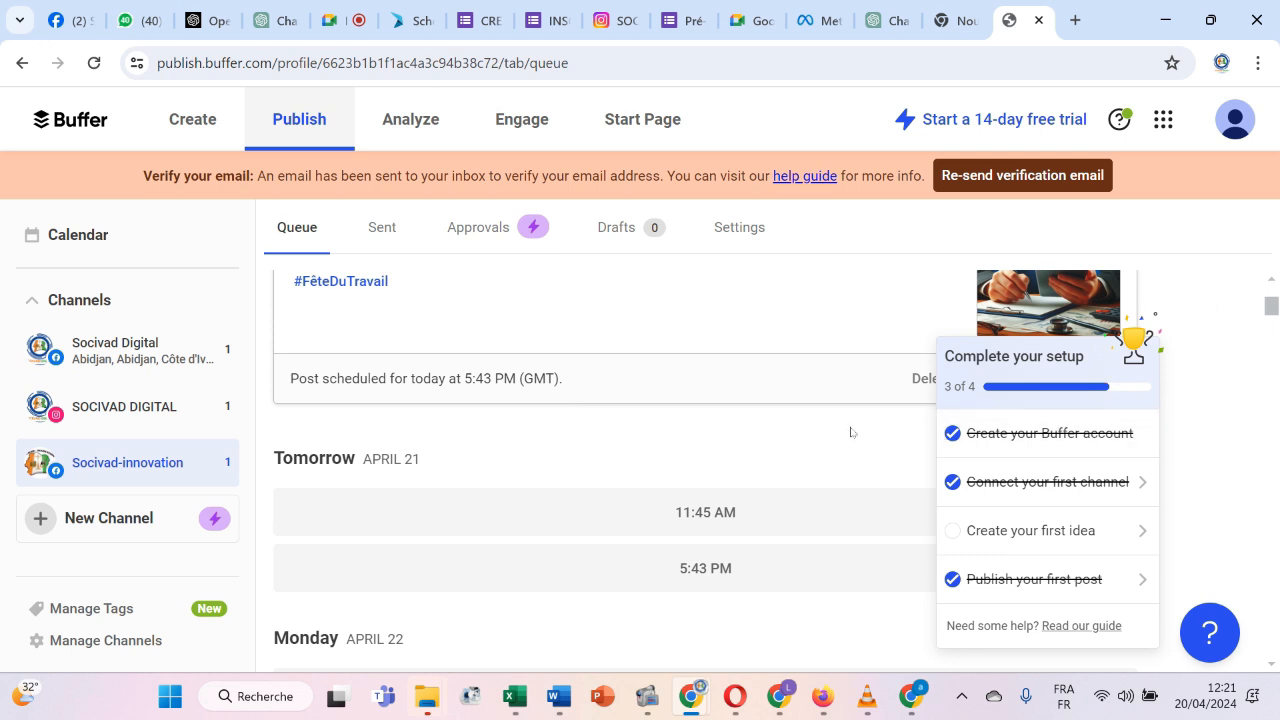
{"action": "left_click", "coordinate": [1094, 633]}
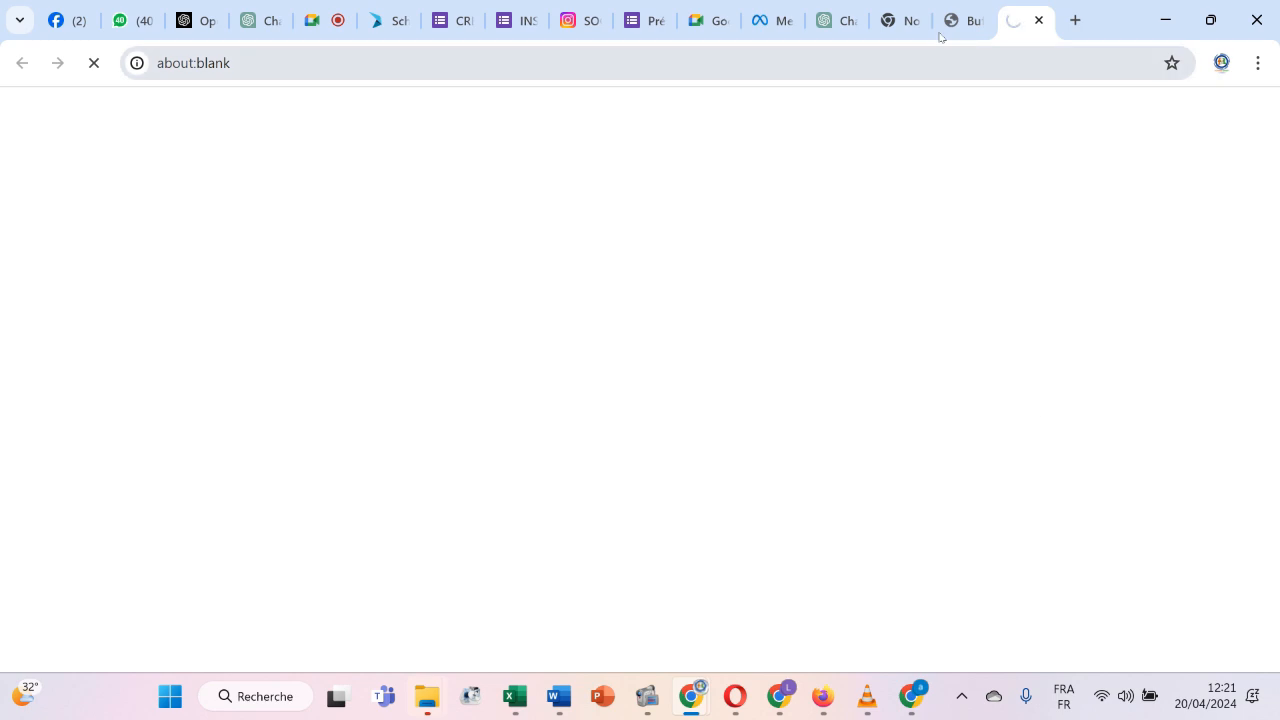
{"action": "left_click", "coordinate": [969, 5]}
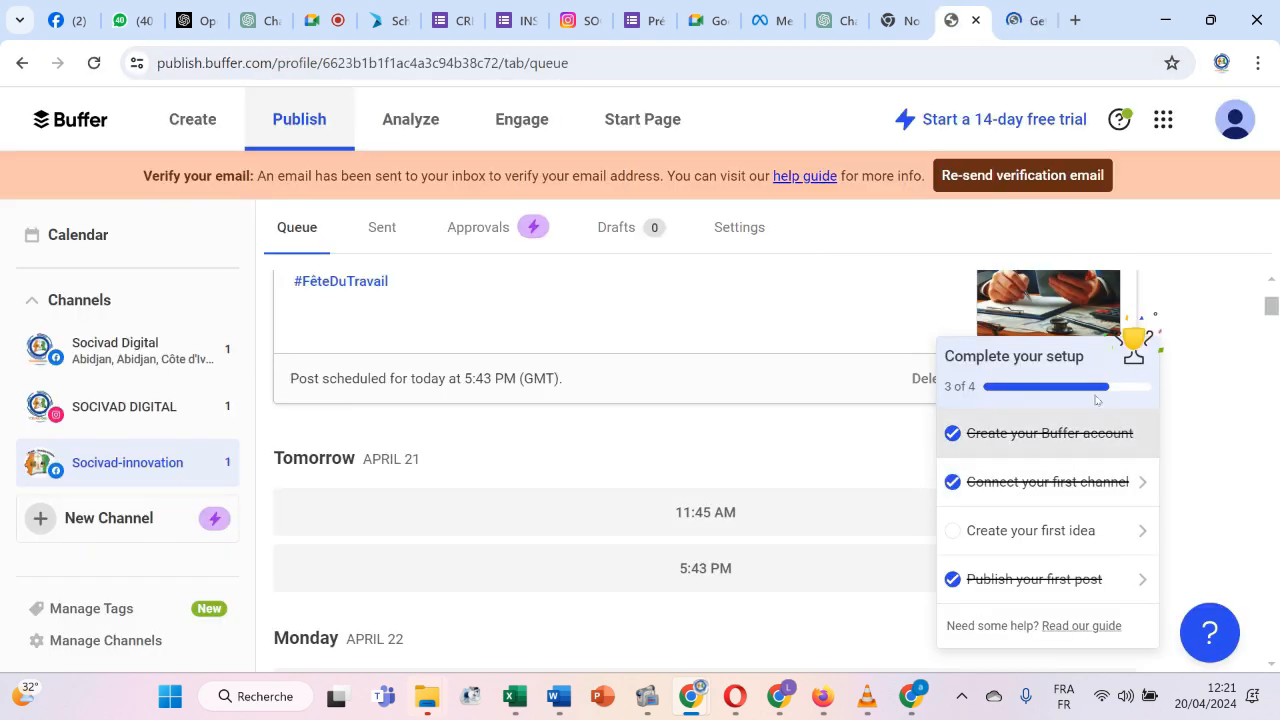
{"action": "left_click", "coordinate": [972, 529]}
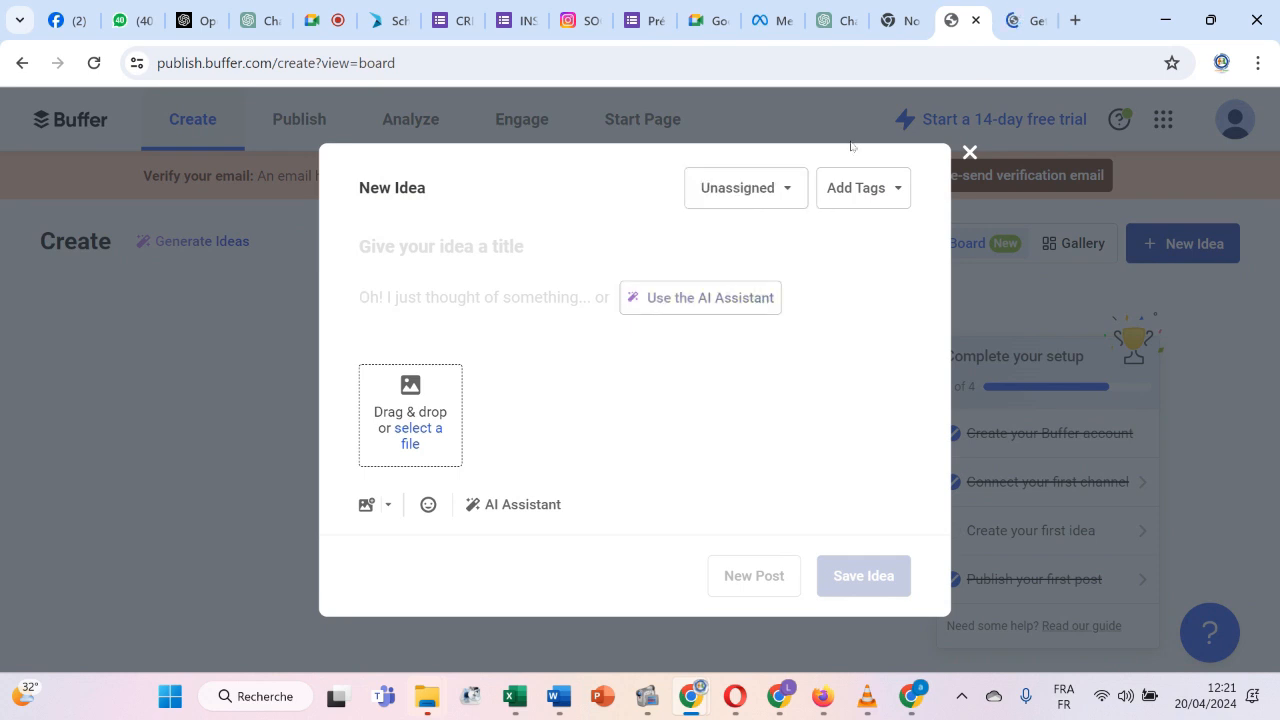
{"action": "left_click", "coordinate": [968, 153]}
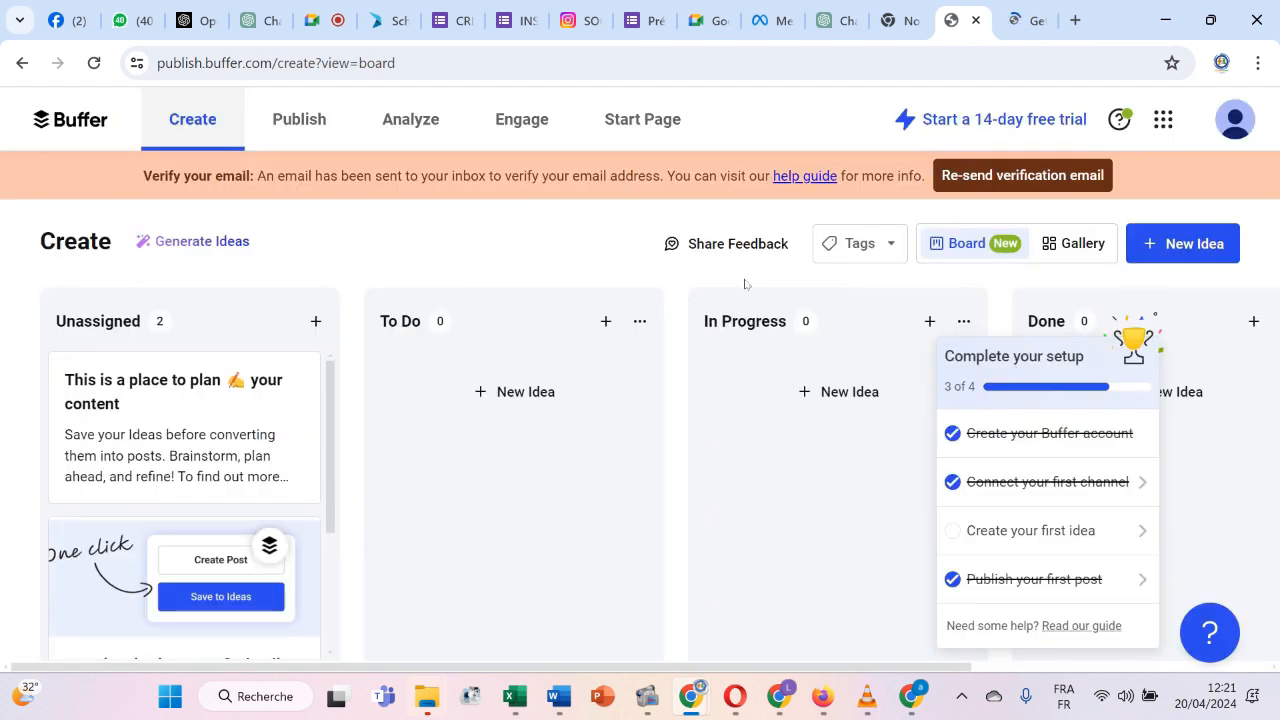
{"action": "left_click", "coordinate": [295, 118]}
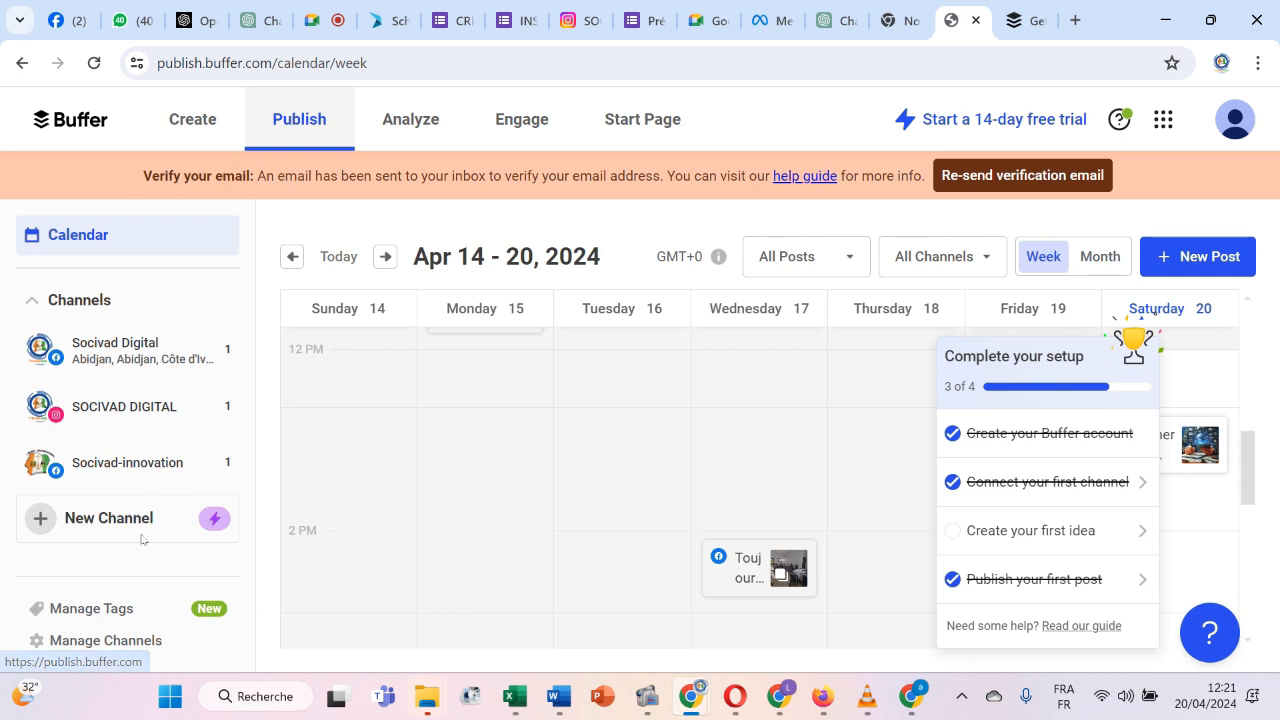
Return to the Socivad-innovation queue and look over the Labour Day post with its additional sharing options.
{"action": "left_click", "coordinate": [145, 455]}
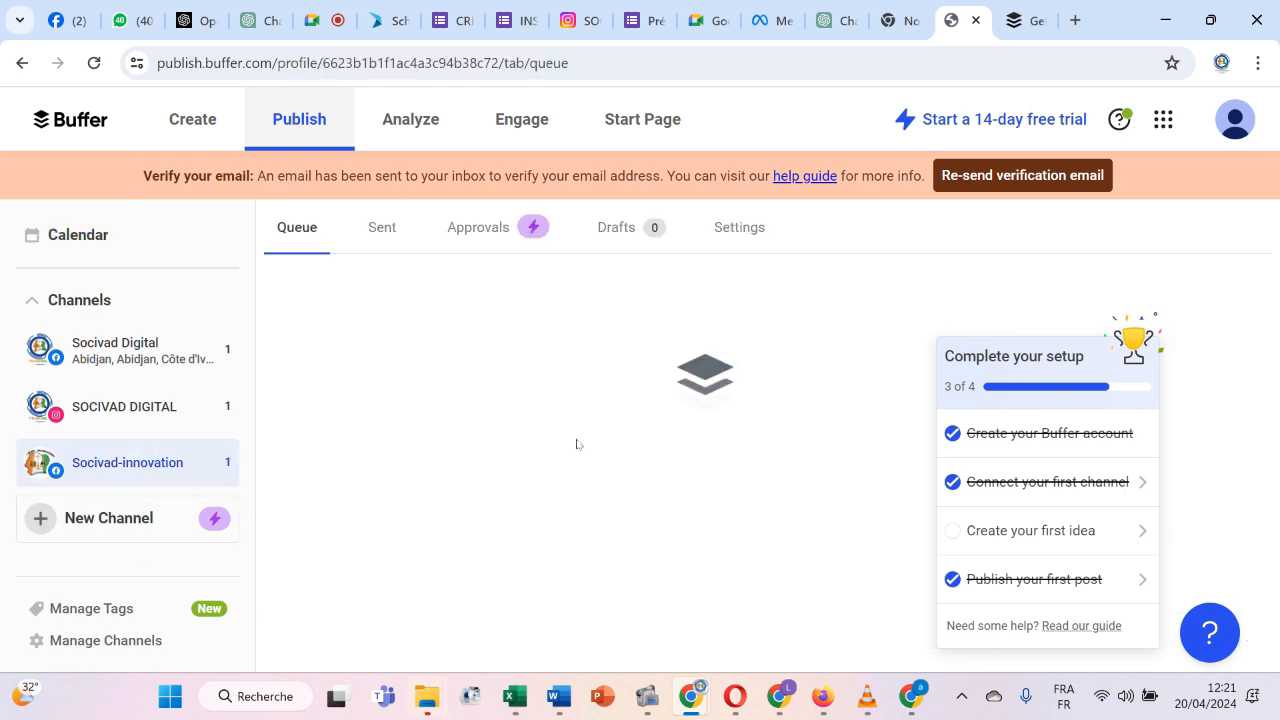
{"action": "scroll", "coordinate": [805, 350], "scroll_direction": "down", "scroll_amount": 3}
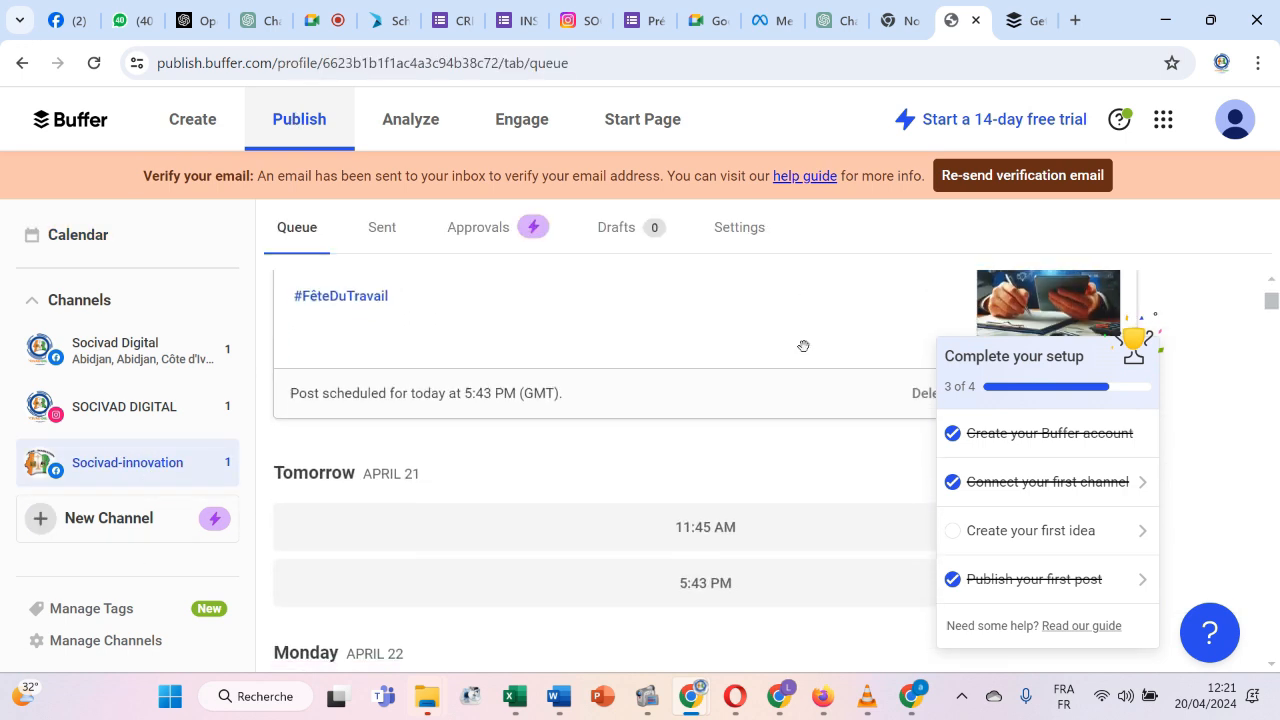
{"action": "scroll", "coordinate": [805, 352], "scroll_direction": "up", "scroll_amount": 1}
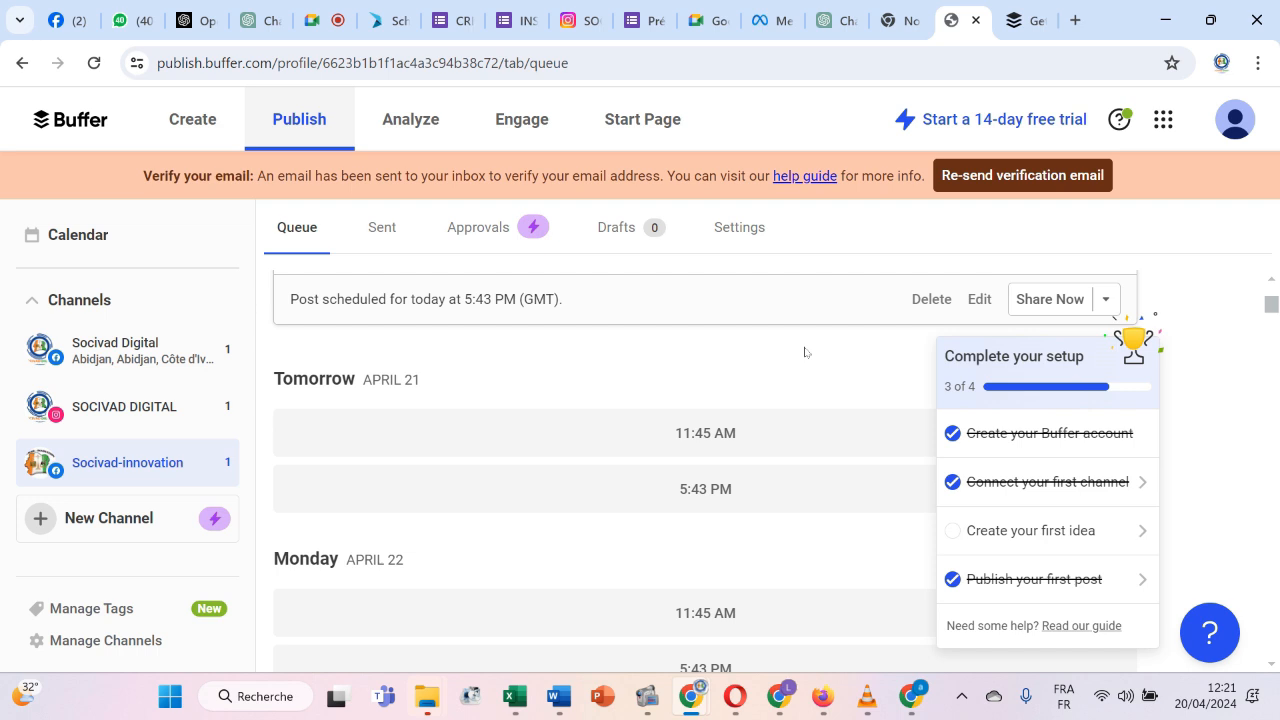
{"action": "left_click", "coordinate": [1105, 302]}
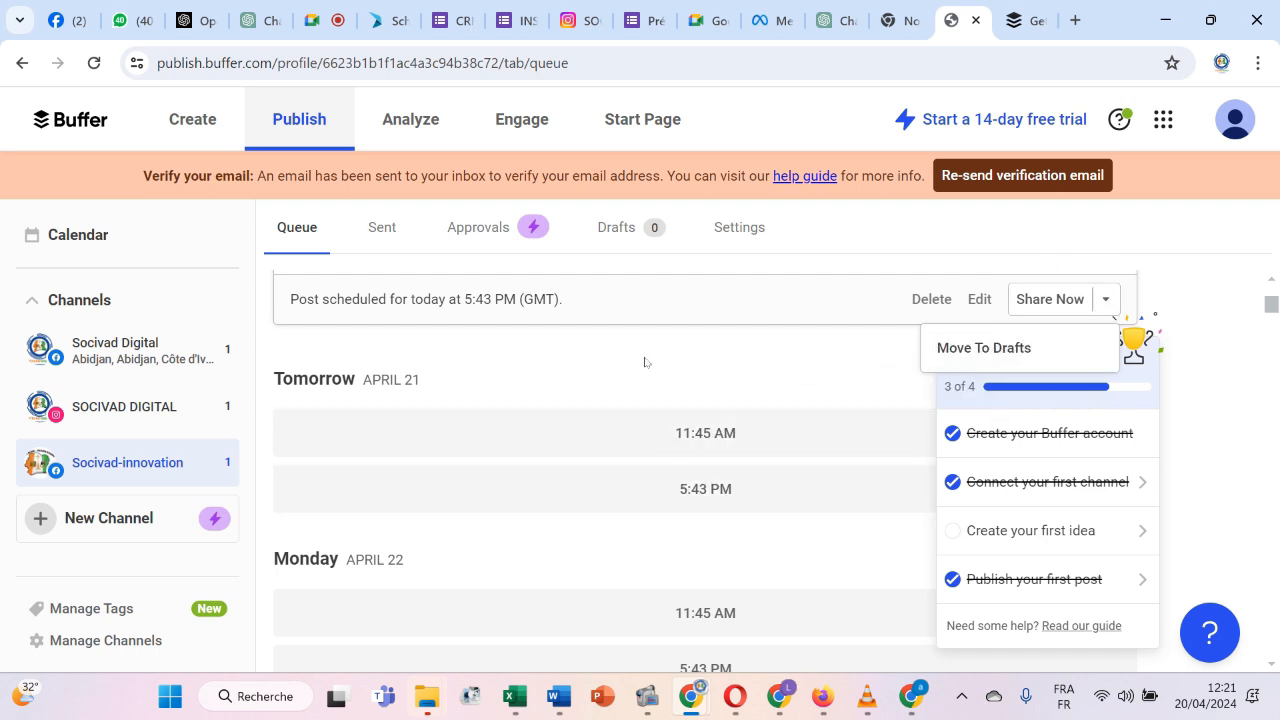
{"action": "scroll", "coordinate": [646, 363], "scroll_direction": "down", "scroll_amount": 2}
{"action": "scroll", "coordinate": [645, 360], "scroll_direction": "up", "scroll_amount": 3}
{"action": "scroll", "coordinate": [643, 356], "scroll_direction": "up", "scroll_amount": 2}
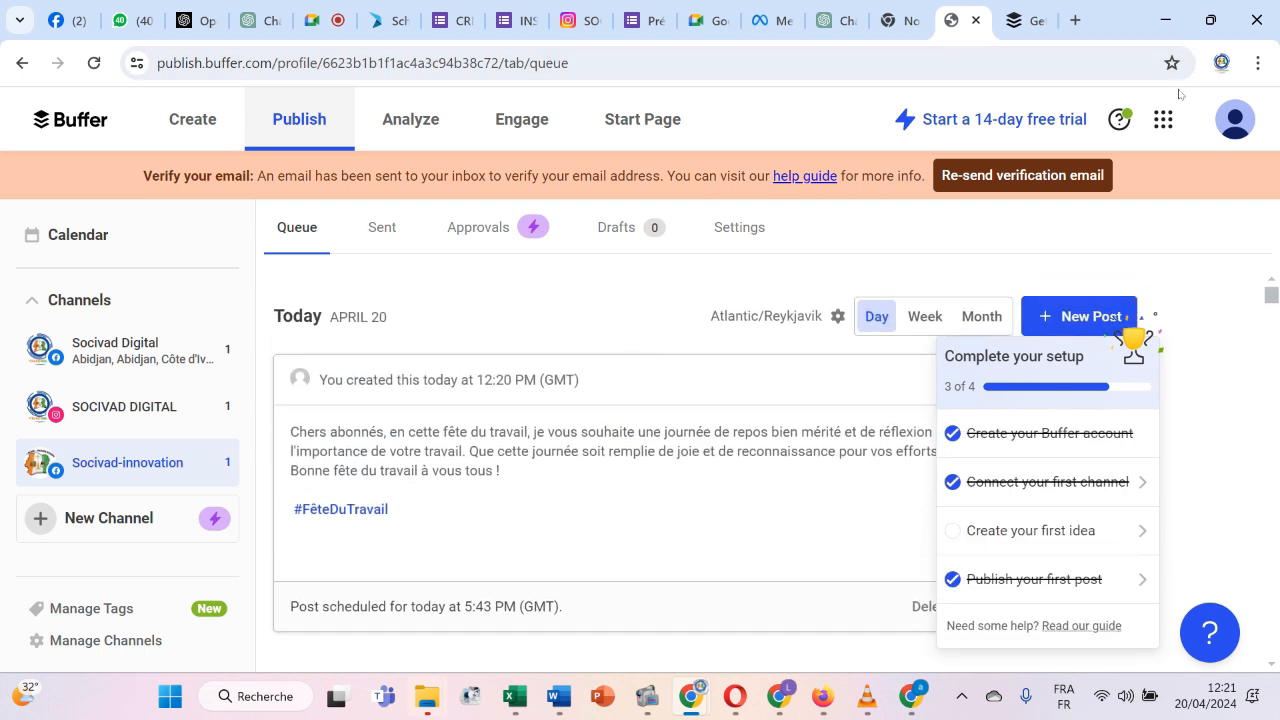
Translate the Buffer page into French with the browser's translation.
{"action": "right_click", "coordinate": [1198, 262]}
{"action": "scroll", "coordinate": [971, 569], "scroll_direction": "down", "scroll_amount": 2}
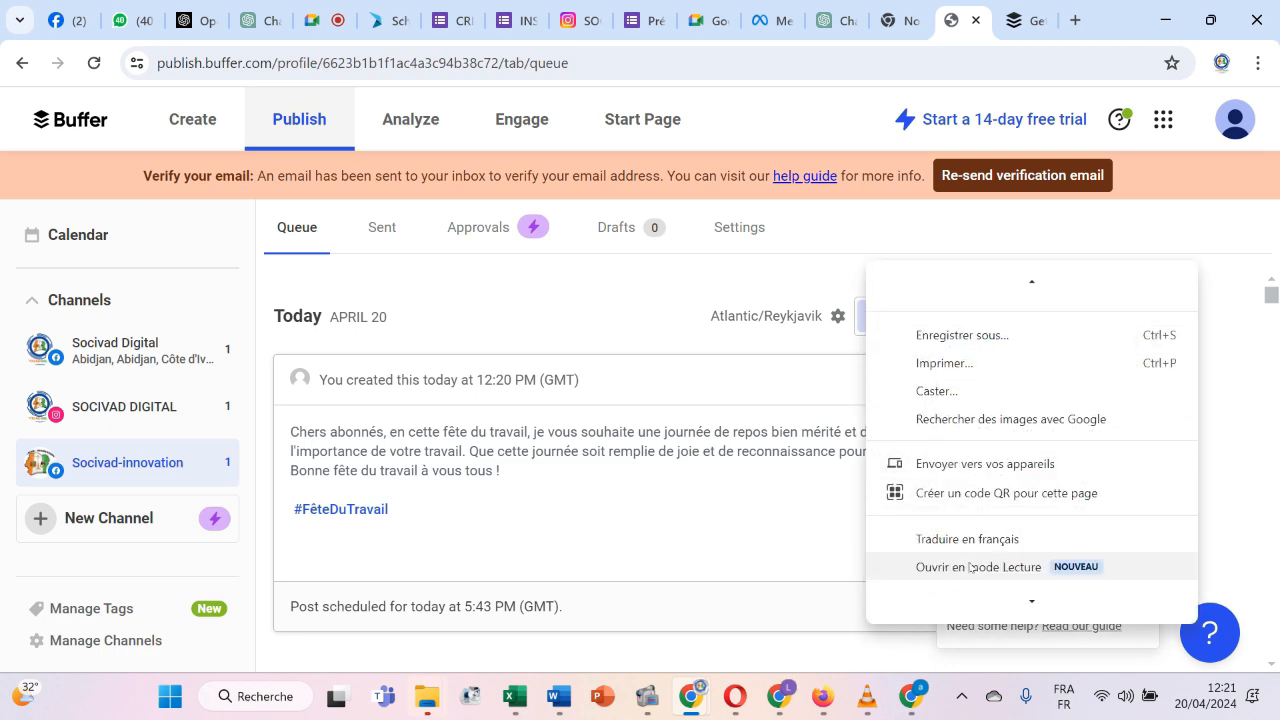
{"action": "left_click", "coordinate": [961, 540]}
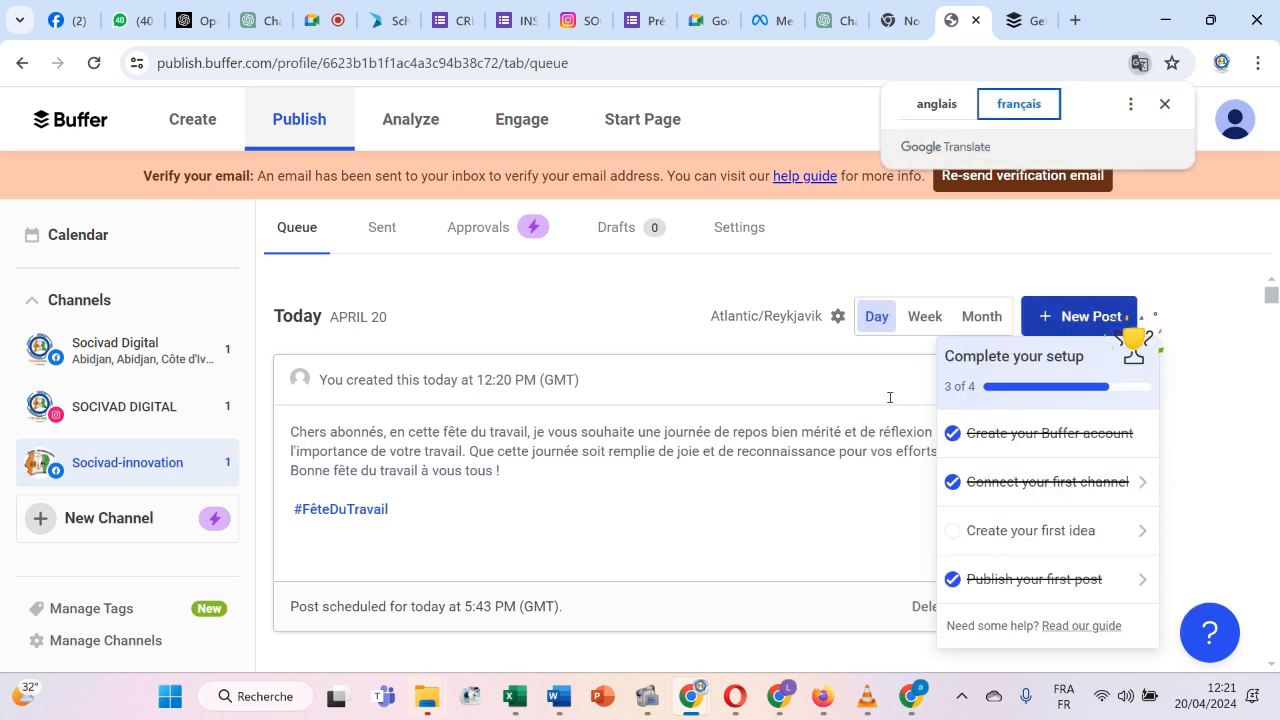
Open the queued Labour Day post of Socivad-innovation for editing and dismiss the link-shortening tip.
{"action": "scroll", "coordinate": [814, 474], "scroll_direction": "down", "scroll_amount": 3}
{"action": "scroll", "coordinate": [814, 474], "scroll_direction": "down", "scroll_amount": 1}
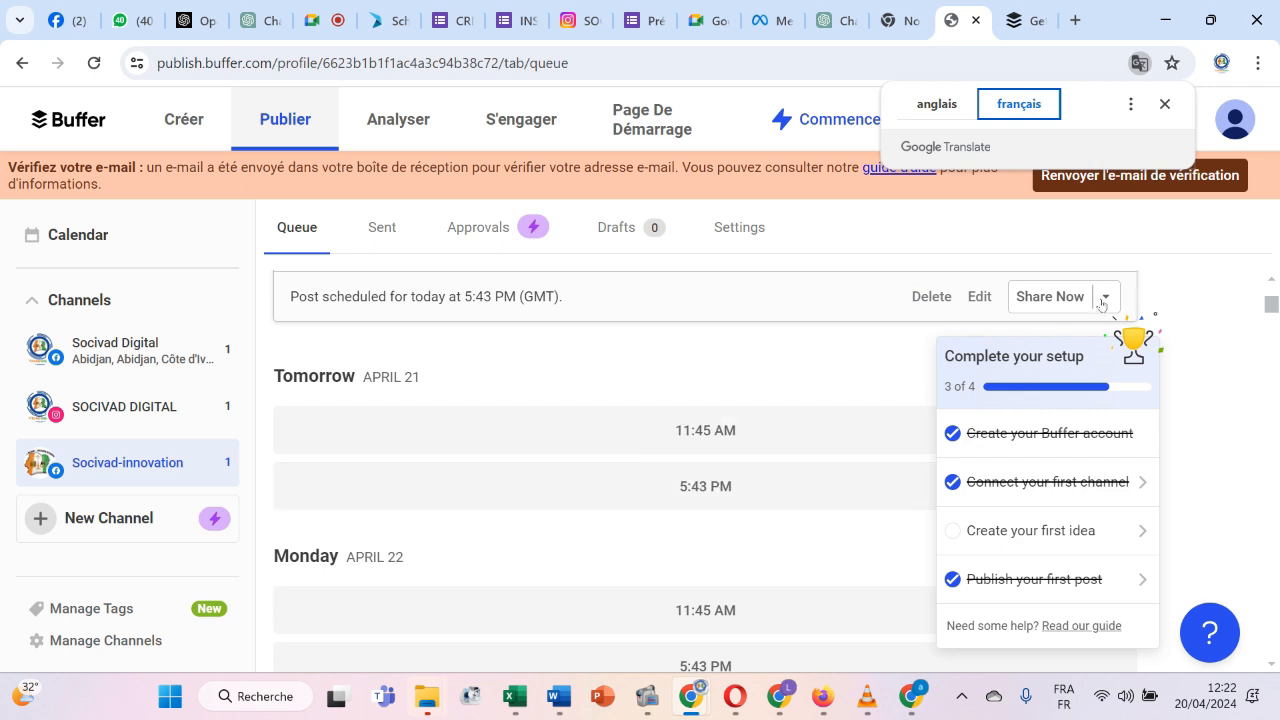
{"action": "left_click", "coordinate": [979, 297]}
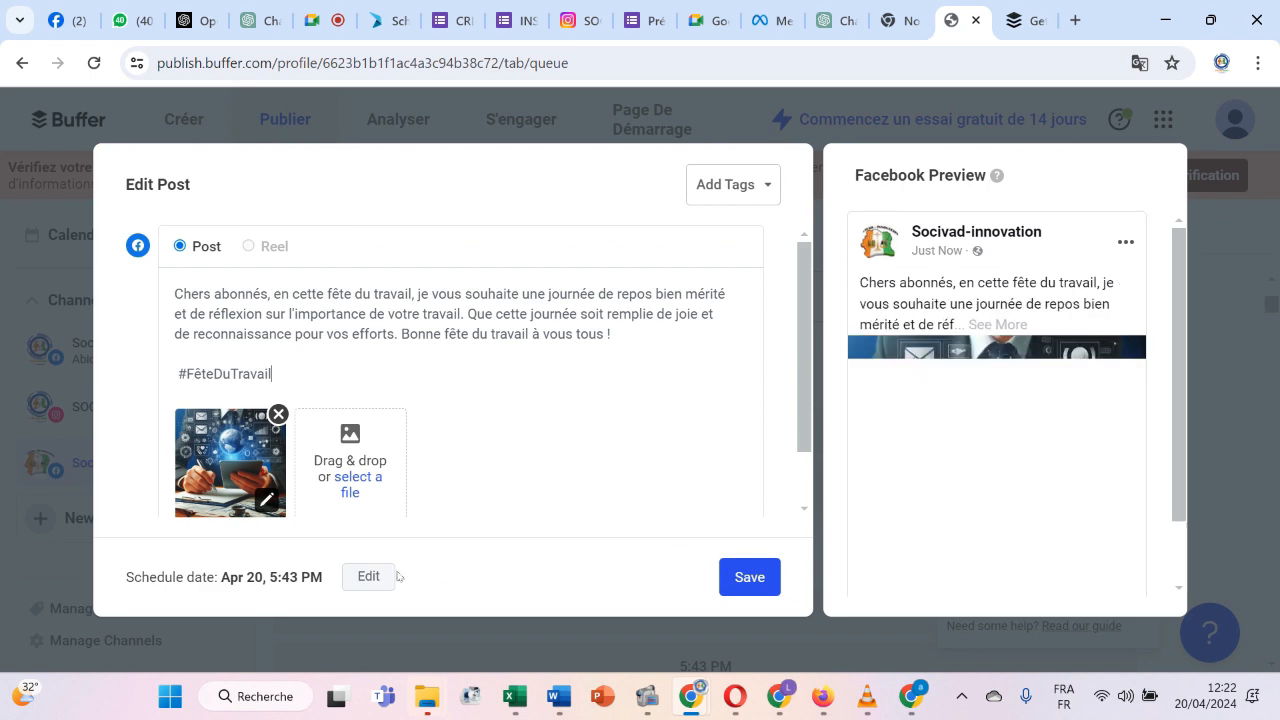
{"action": "left_click", "coordinate": [375, 580]}
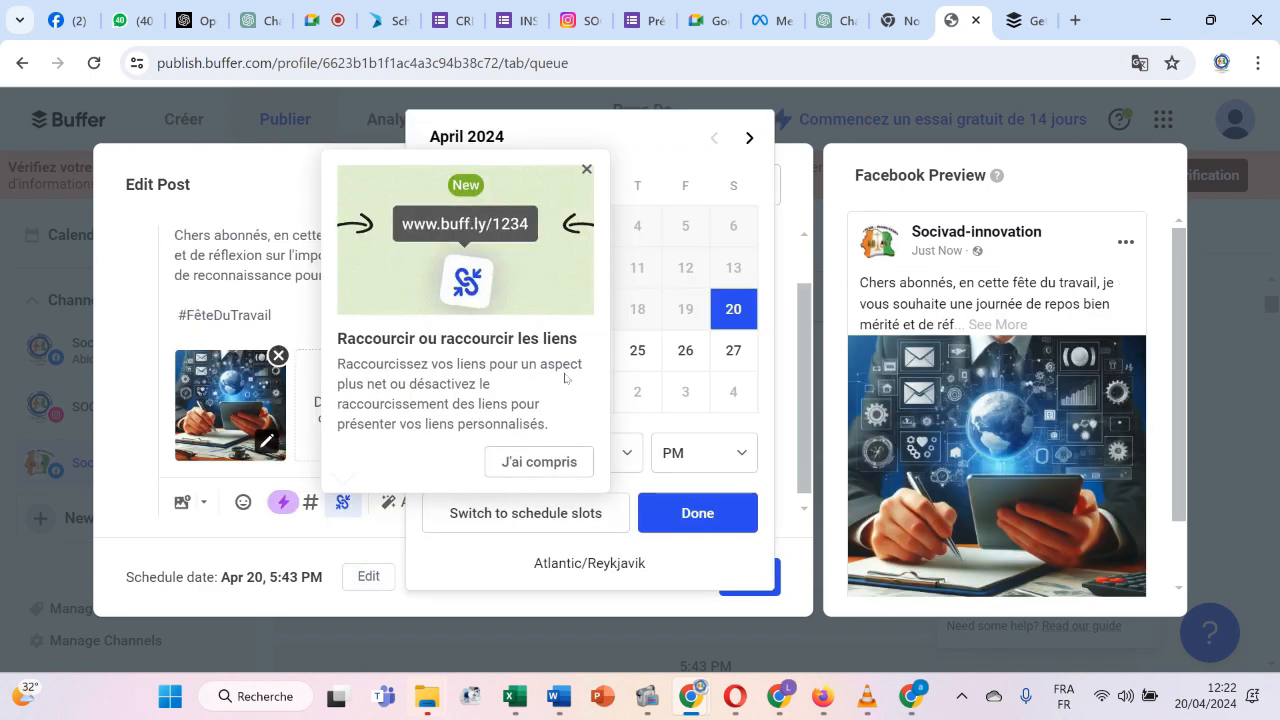
{"action": "left_click", "coordinate": [586, 171]}
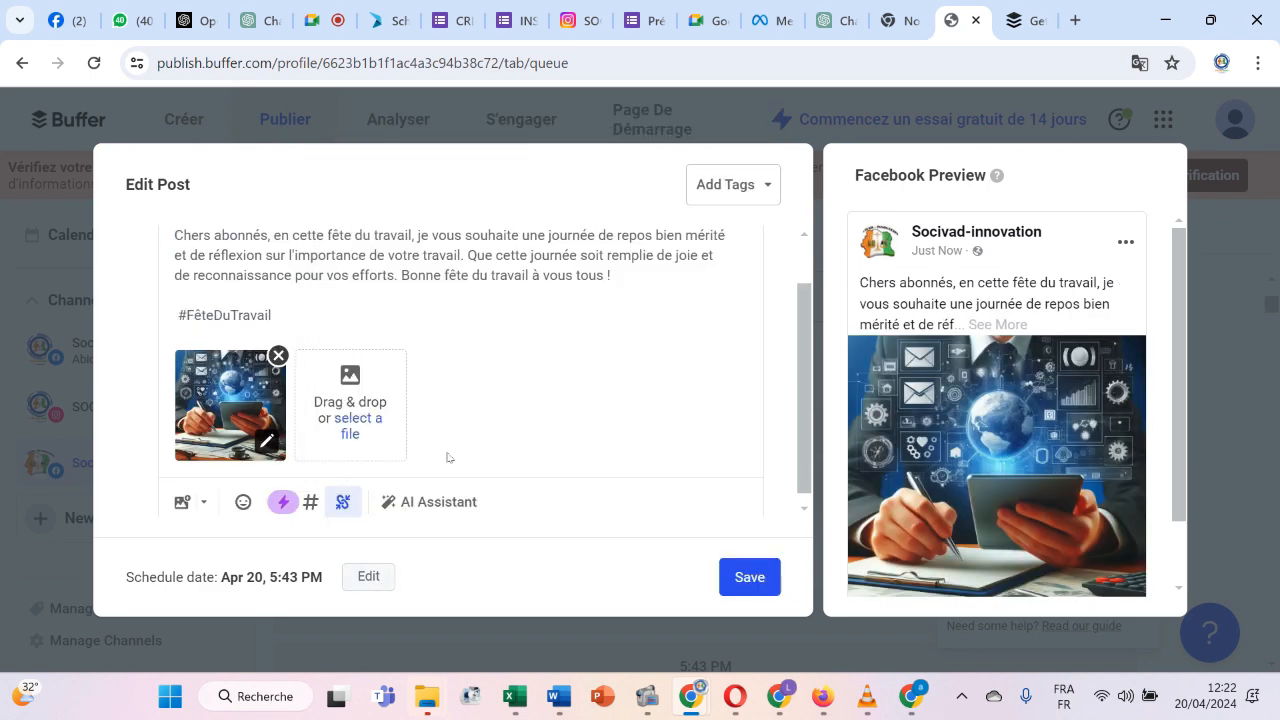
Reschedule the Socivad-innovation post for May 1, 2024 at 8:00 AM and save it.
{"action": "left_click", "coordinate": [368, 577]}
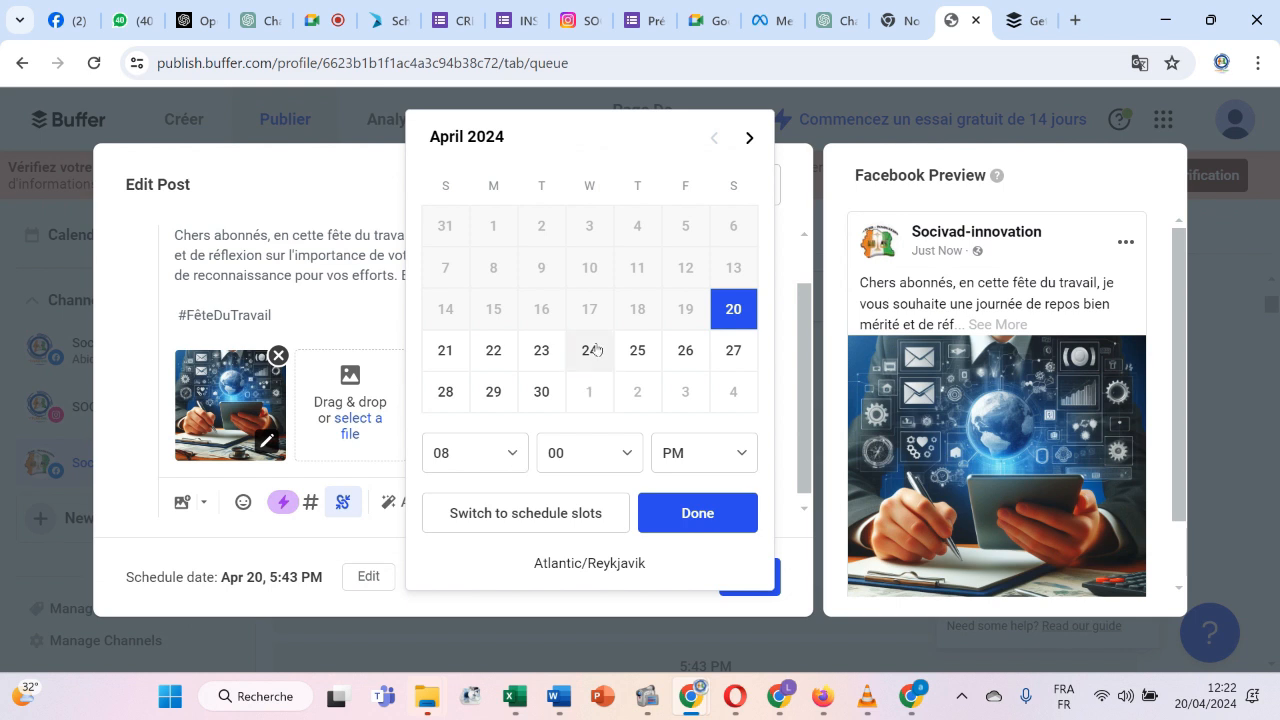
{"action": "left_click", "coordinate": [589, 391]}
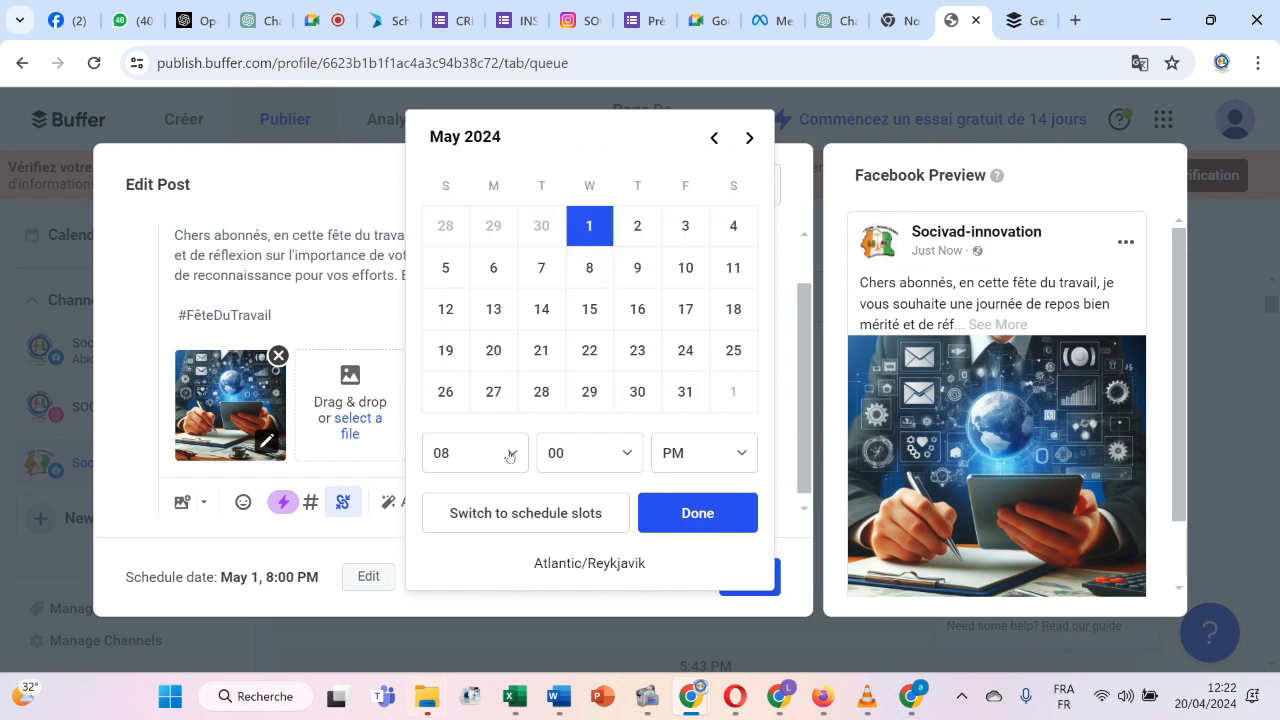
{"action": "left_click", "coordinate": [697, 464]}
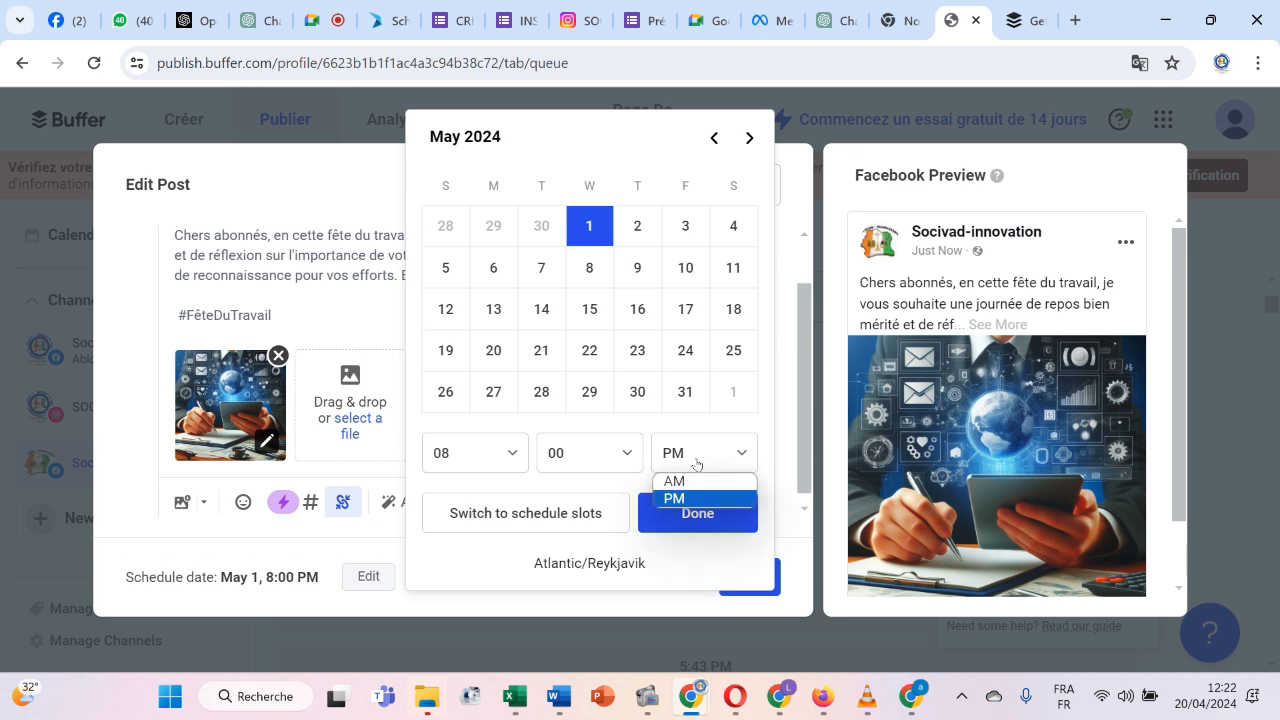
{"action": "left_click", "coordinate": [689, 480]}
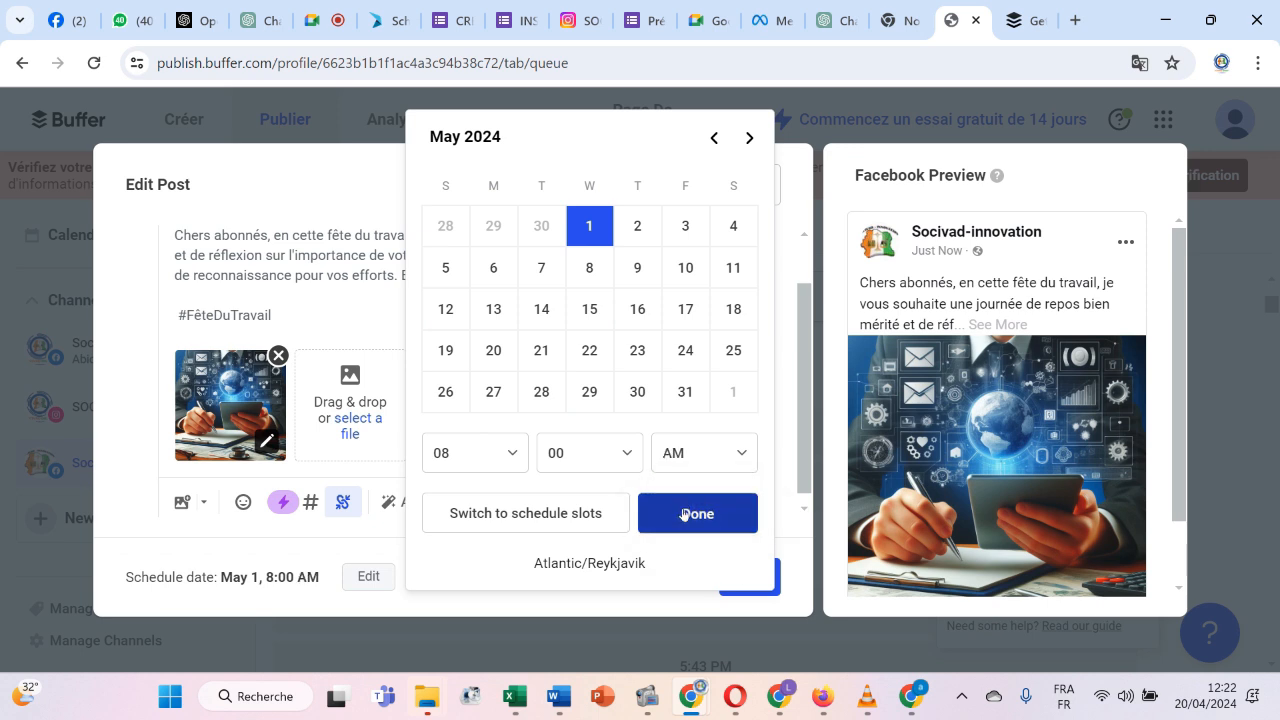
{"action": "left_click", "coordinate": [685, 514]}
{"action": "left_click", "coordinate": [749, 590]}
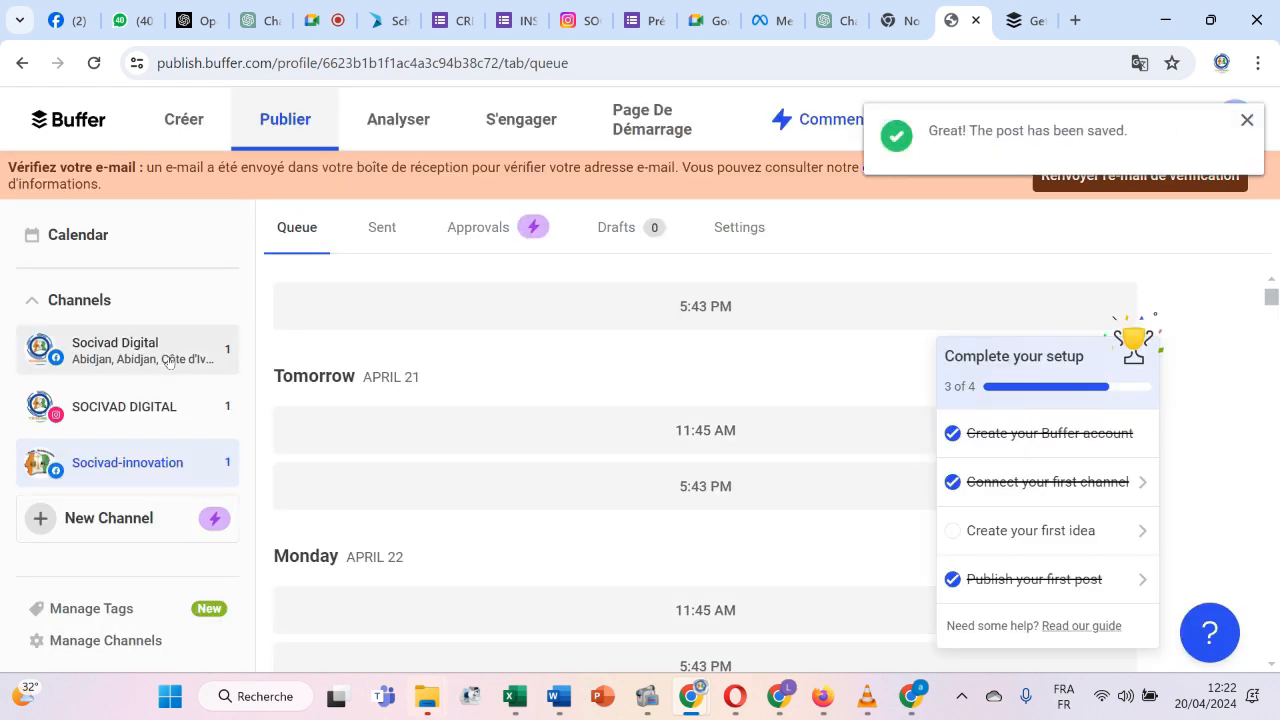
Open the queued Labour Day post of the Socivad Digital Facebook channel for editing.
{"action": "left_click", "coordinate": [168, 361]}
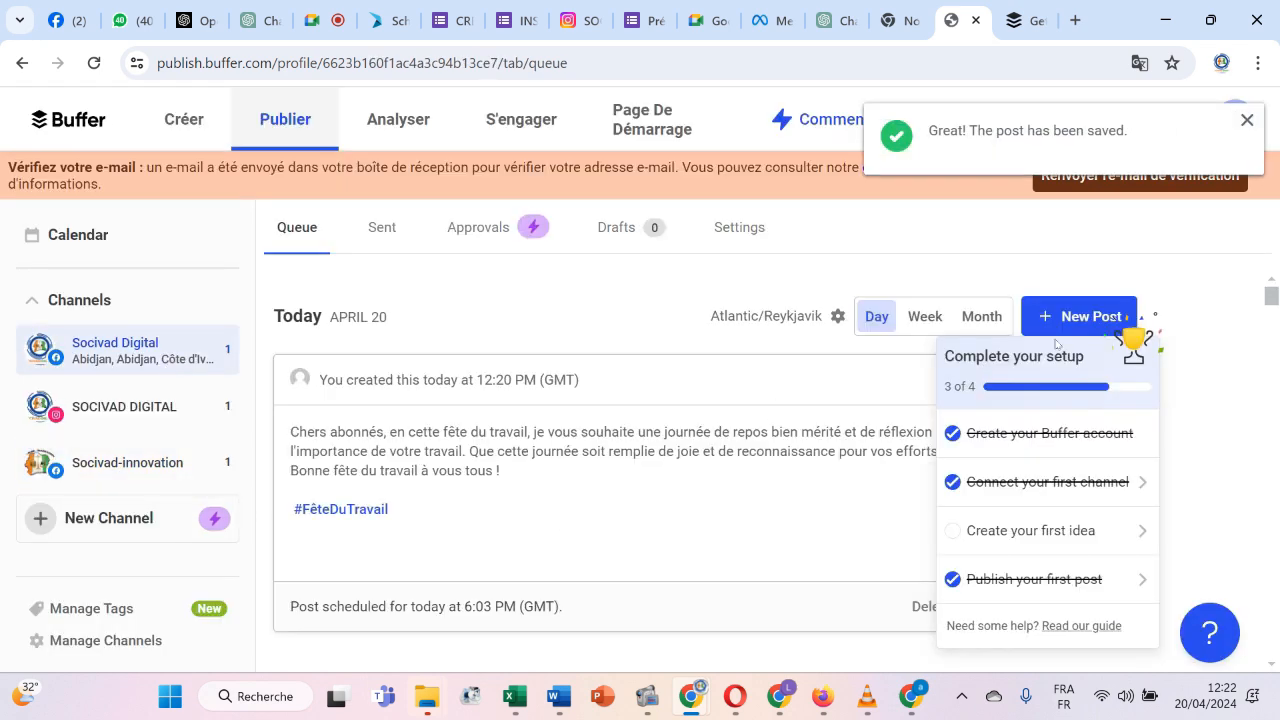
{"action": "scroll", "coordinate": [608, 497], "scroll_direction": "down", "scroll_amount": 3}
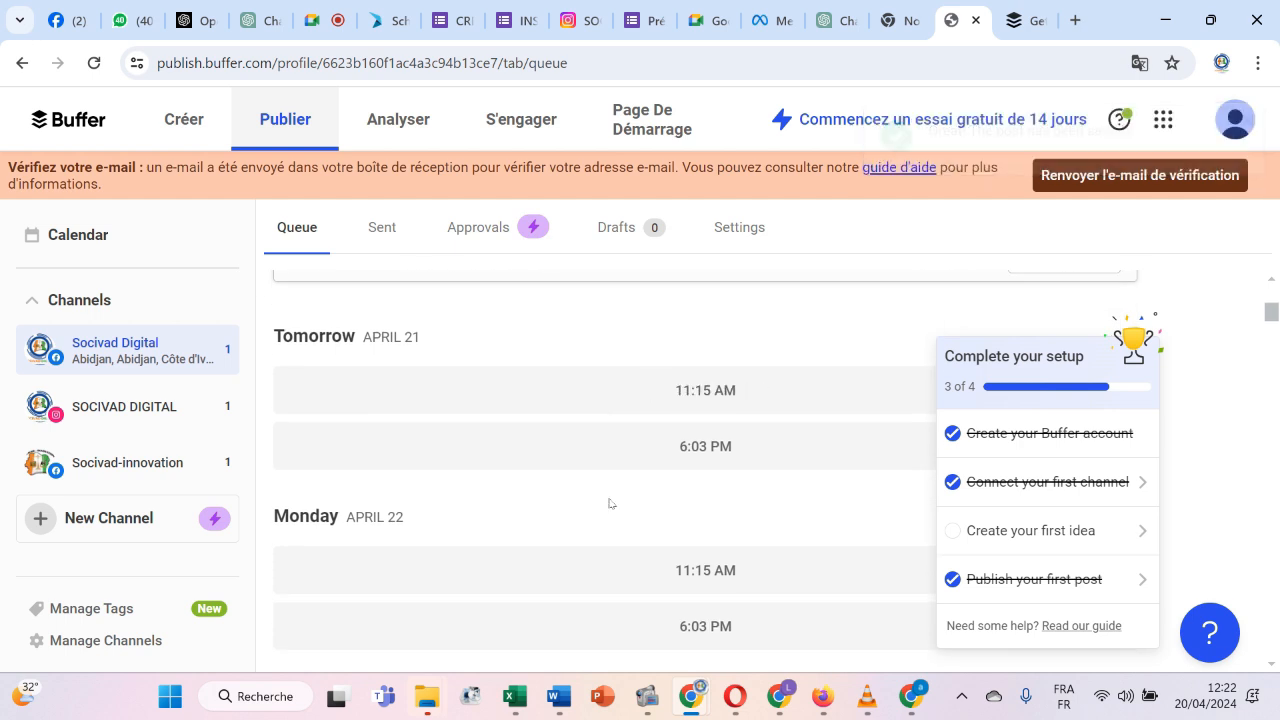
{"action": "scroll", "coordinate": [608, 500], "scroll_direction": "up", "scroll_amount": 2}
{"action": "scroll", "coordinate": [728, 435], "scroll_direction": "down", "scroll_amount": 1}
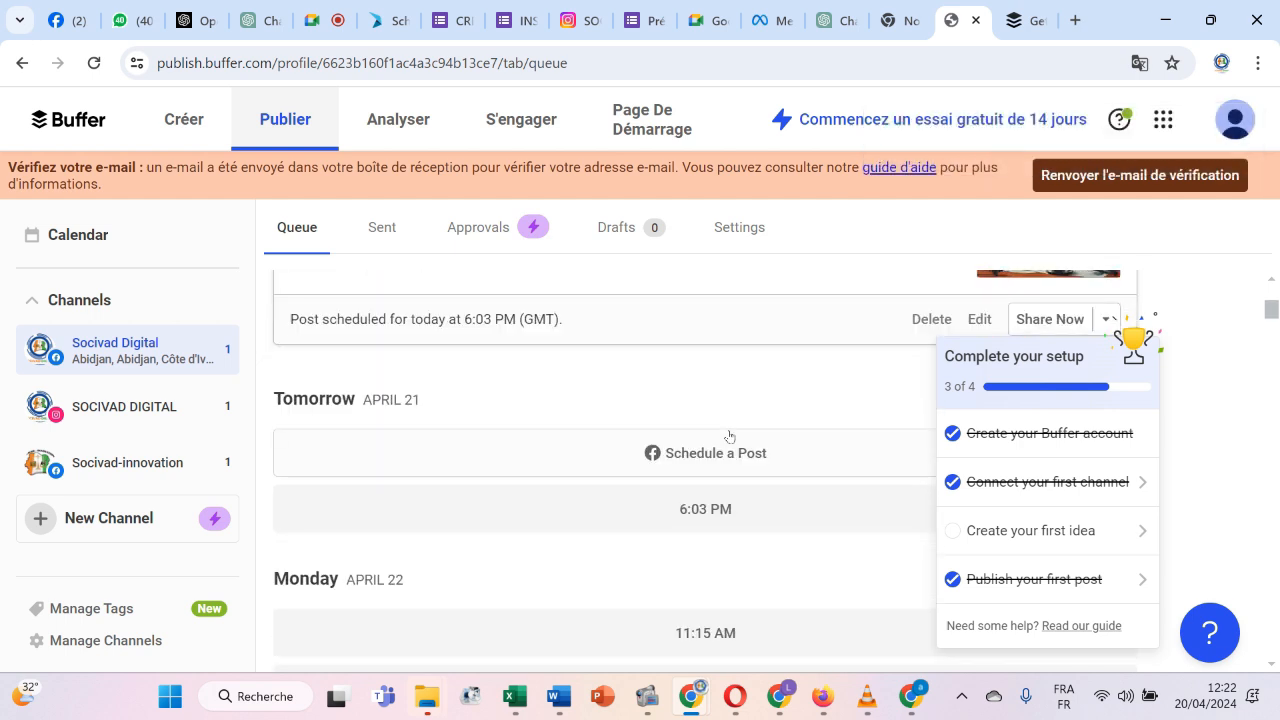
{"action": "left_click", "coordinate": [979, 306]}
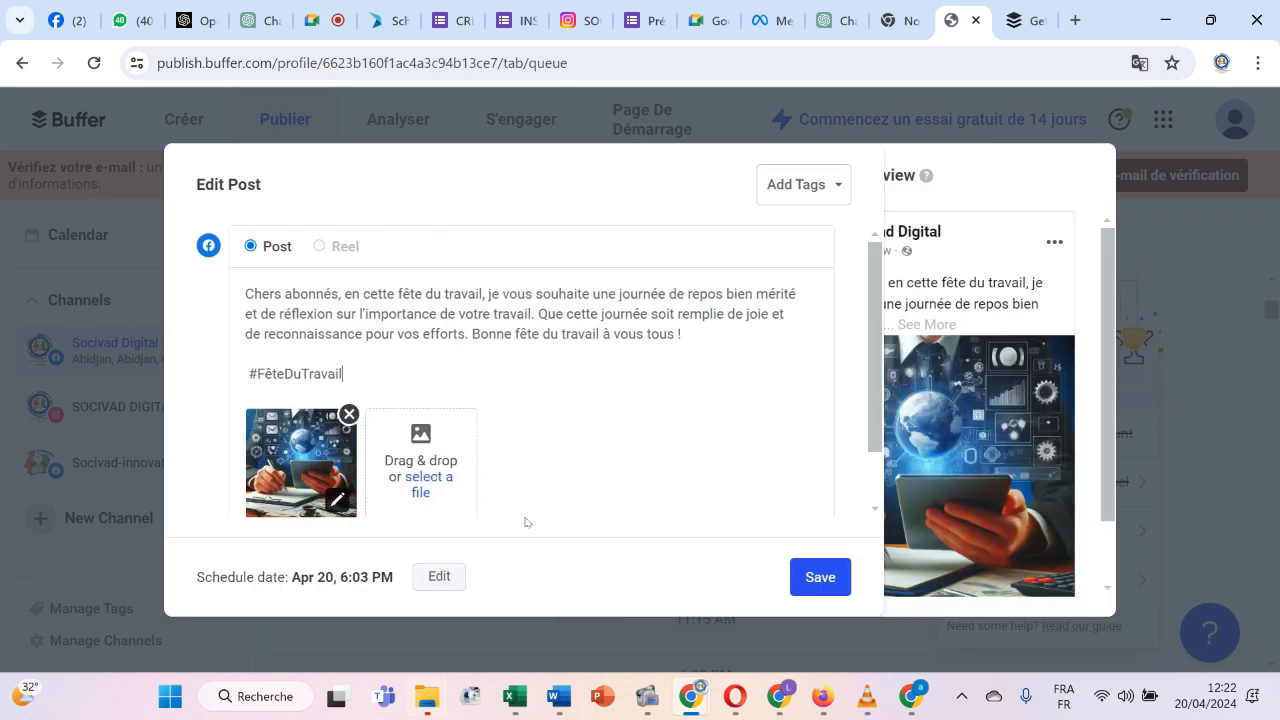
Reschedule the Socivad Digital Facebook post for May 1, 2024 at 8:00 AM and save it.
{"action": "left_click", "coordinate": [366, 578]}
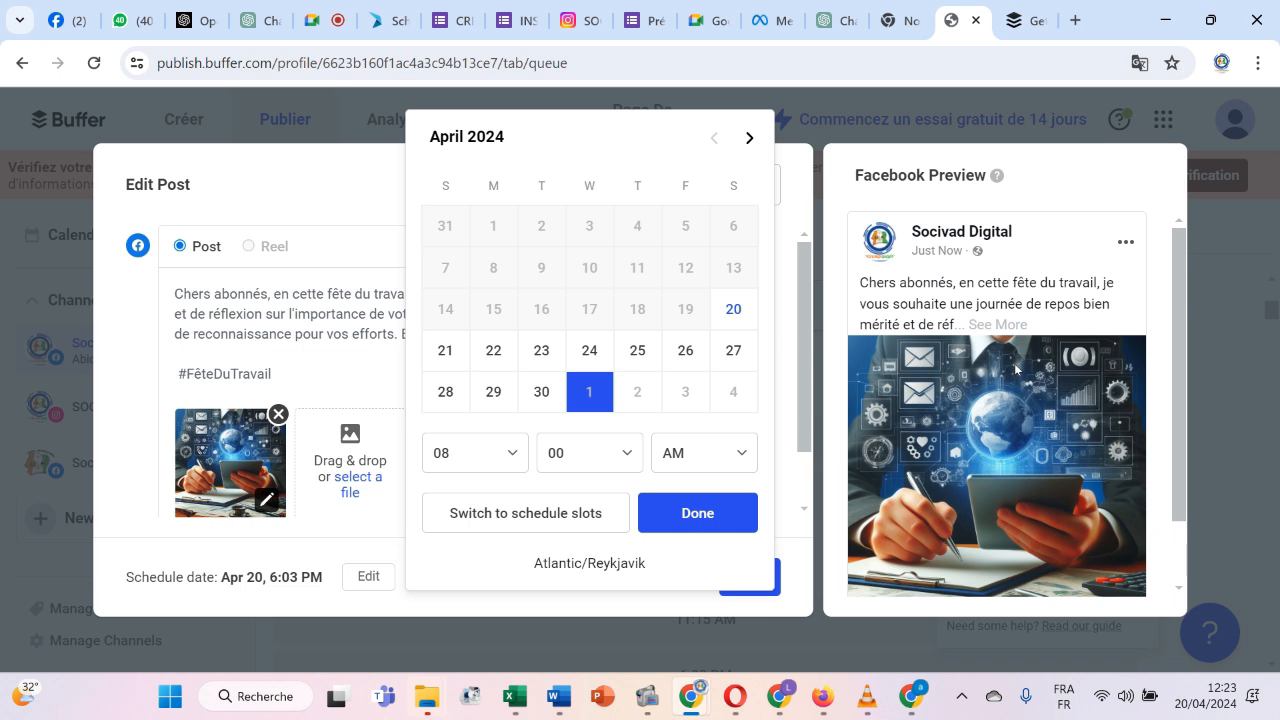
{"action": "left_click", "coordinate": [585, 395]}
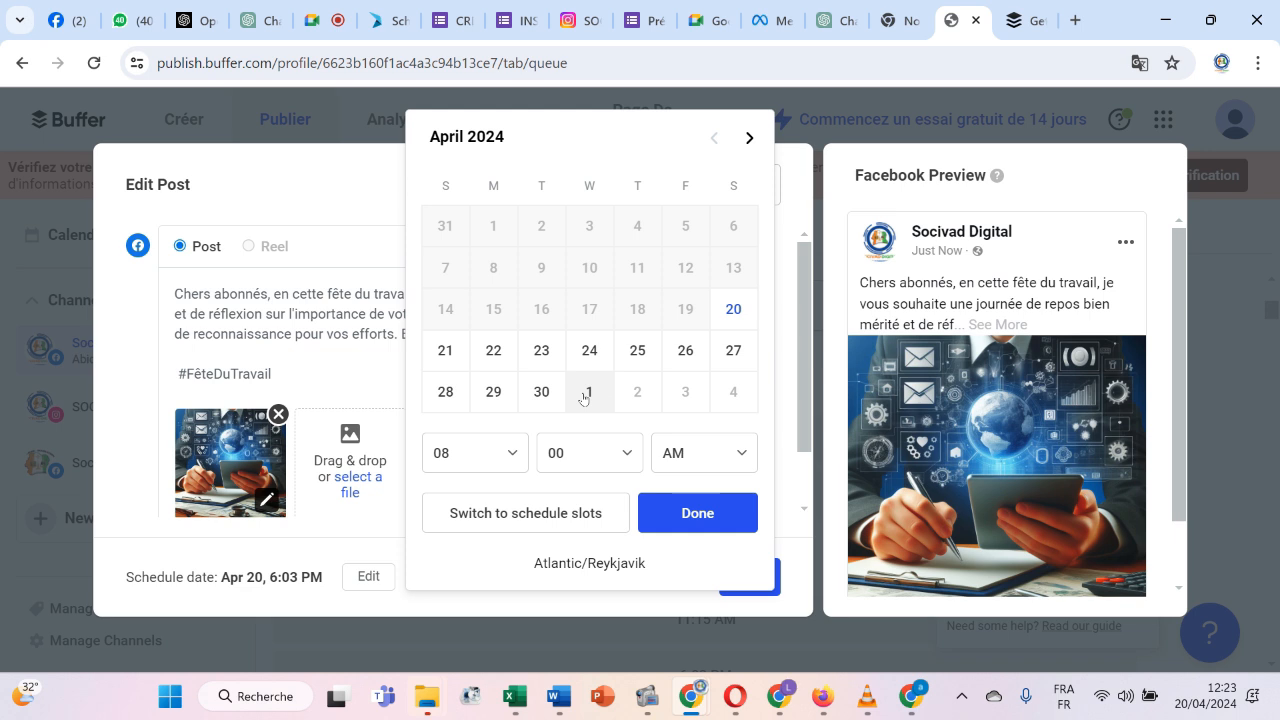
{"action": "left_click", "coordinate": [584, 398]}
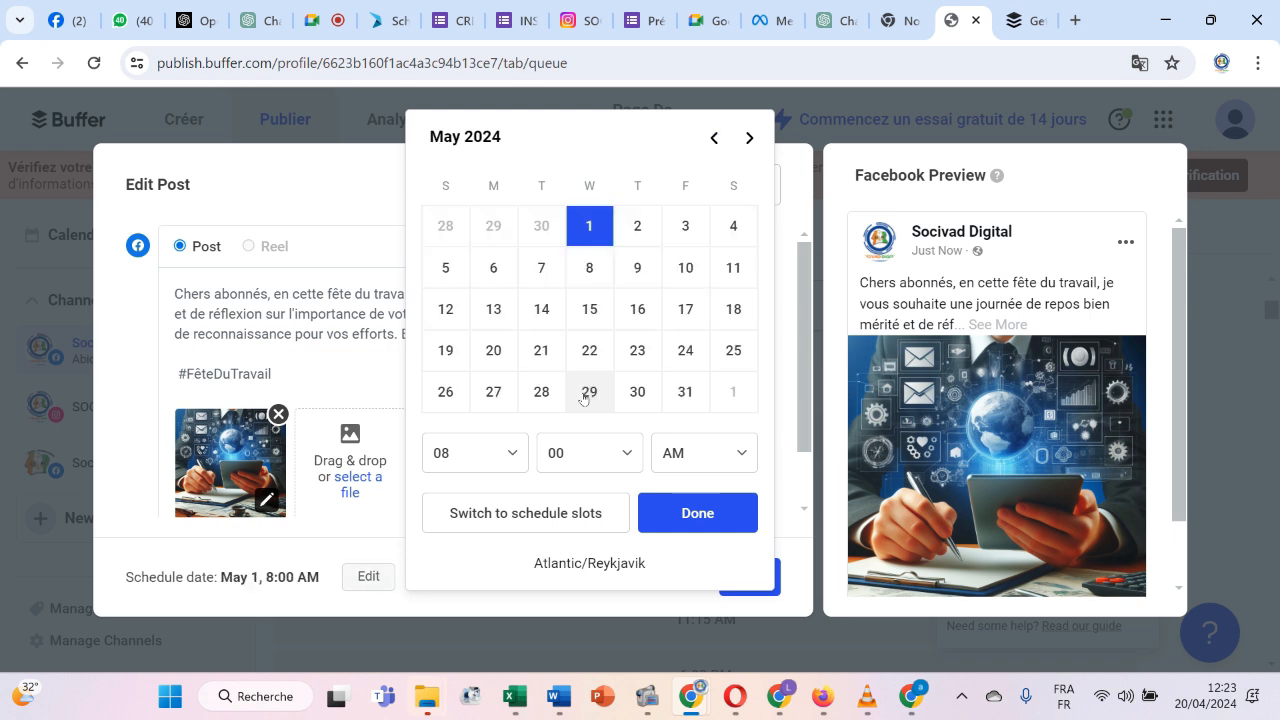
{"action": "left_click", "coordinate": [686, 520]}
{"action": "left_click", "coordinate": [740, 580]}
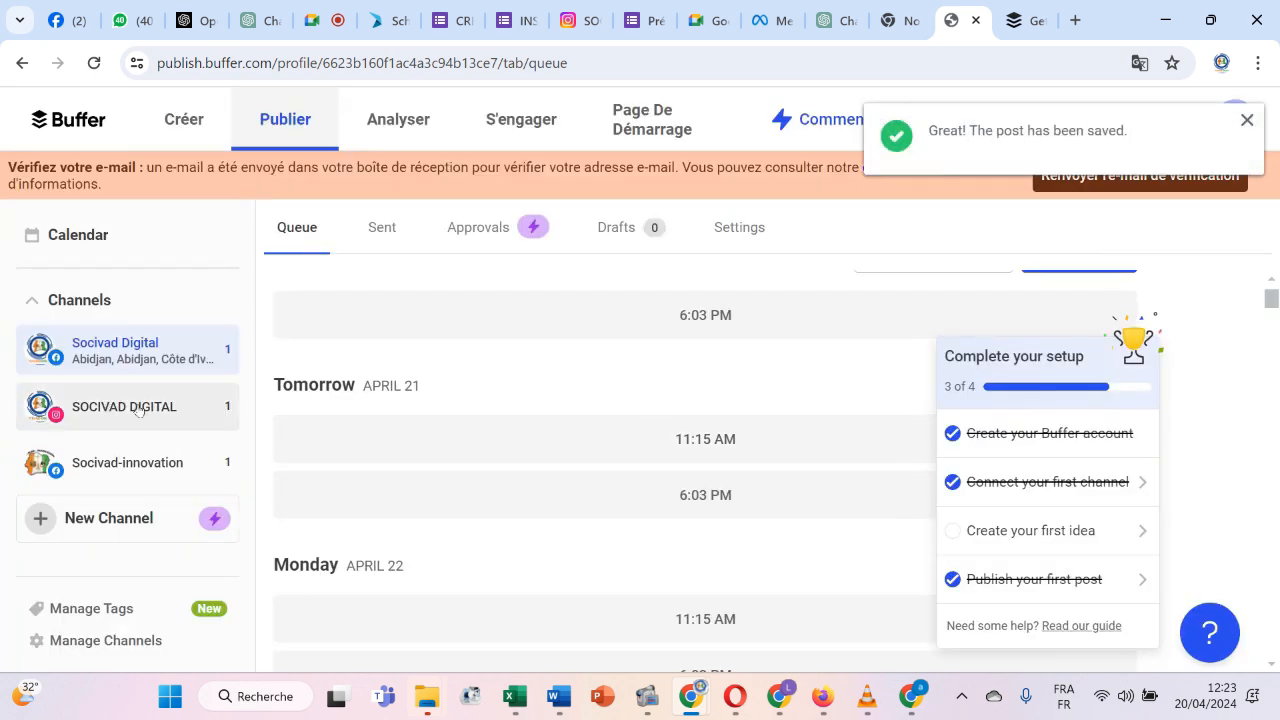
Open the queued Labour Day post of the SOCIVAD DIGITAL Instagram channel for editing.
{"action": "left_click", "coordinate": [138, 408]}
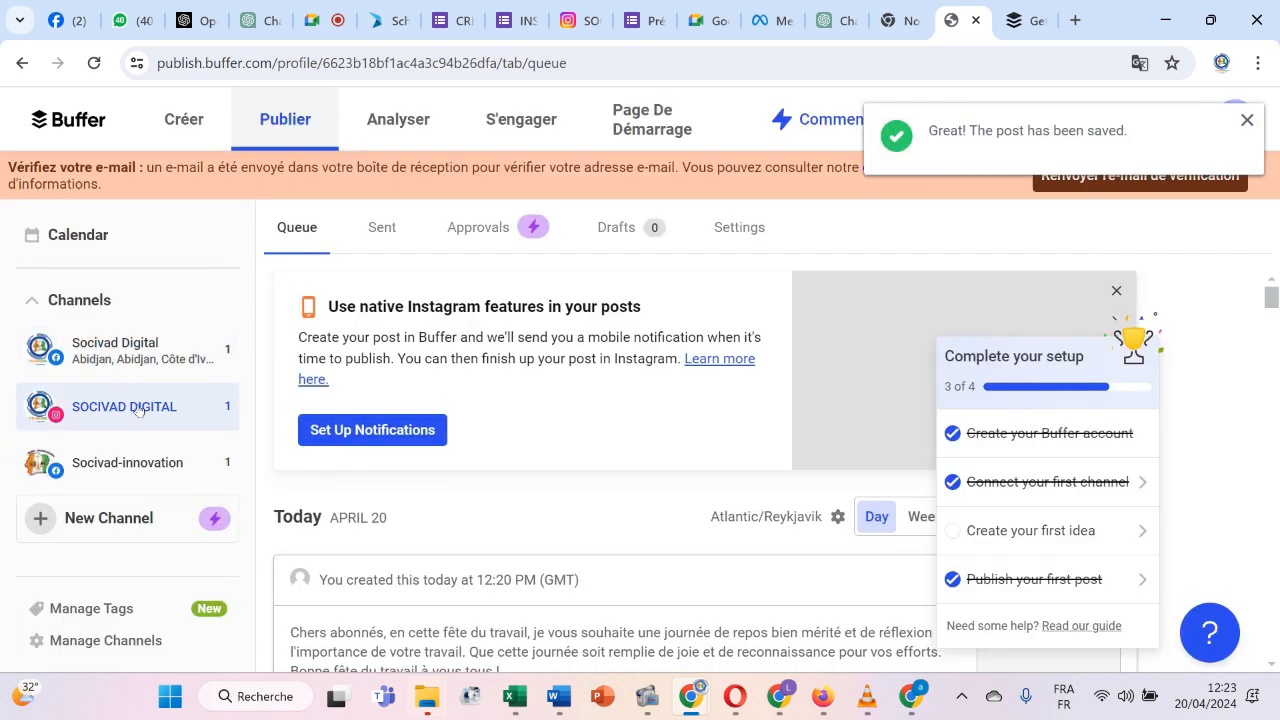
{"action": "scroll", "coordinate": [660, 540], "scroll_direction": "down", "scroll_amount": 2}
{"action": "scroll", "coordinate": [676, 556], "scroll_direction": "down", "scroll_amount": 3}
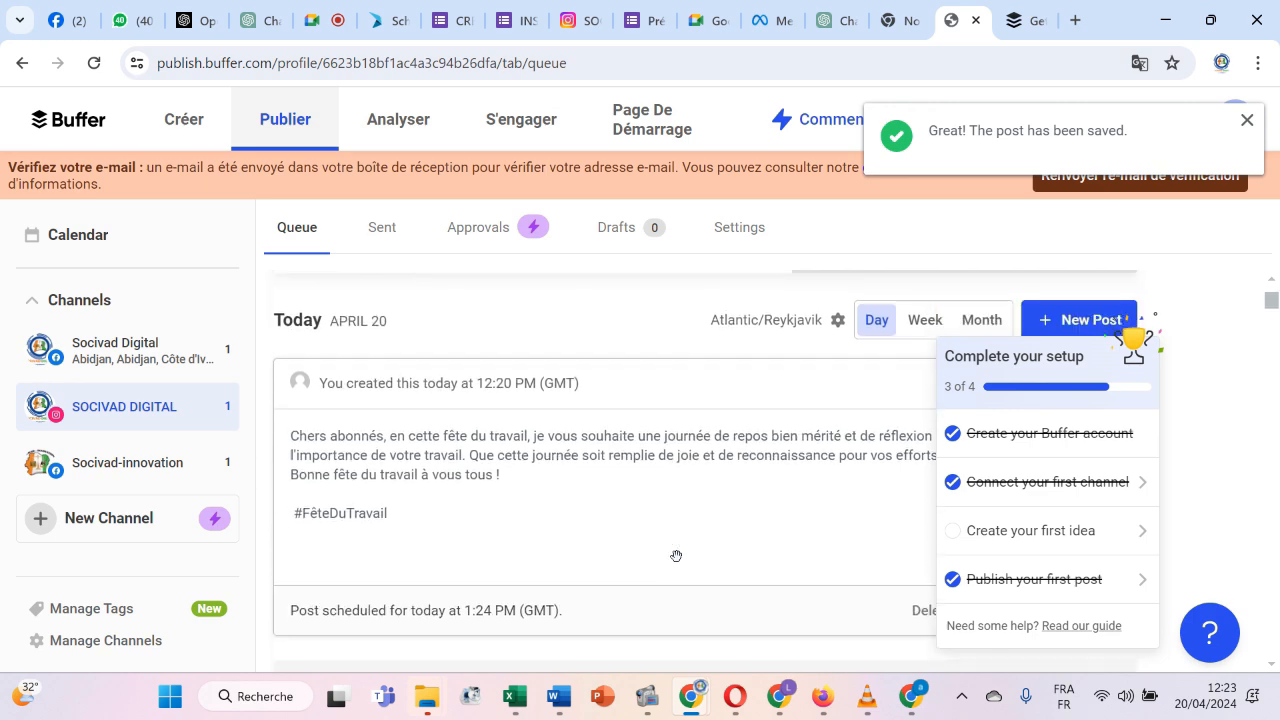
{"action": "scroll", "coordinate": [640, 466], "scroll_direction": "up", "scroll_amount": 2}
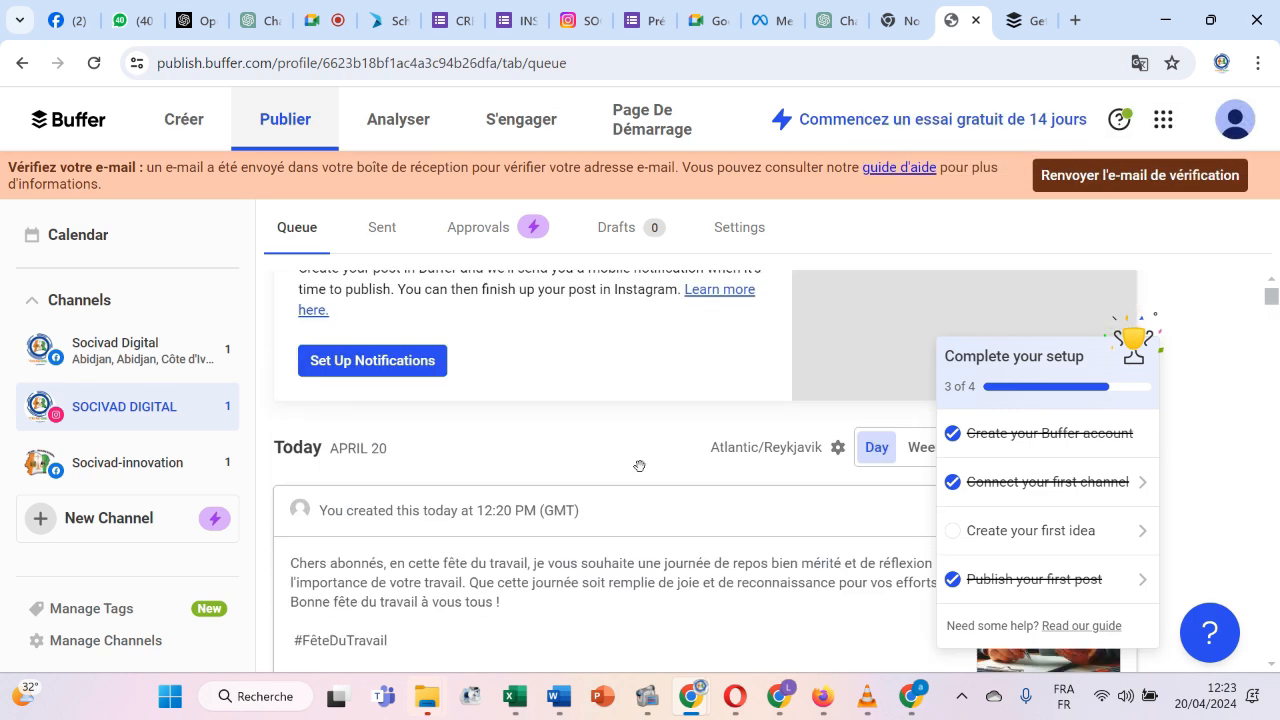
{"action": "scroll", "coordinate": [640, 466], "scroll_direction": "down", "scroll_amount": 4}
{"action": "scroll", "coordinate": [642, 470], "scroll_direction": "up", "scroll_amount": 4}
{"action": "scroll", "coordinate": [640, 470], "scroll_direction": "down", "scroll_amount": 4}
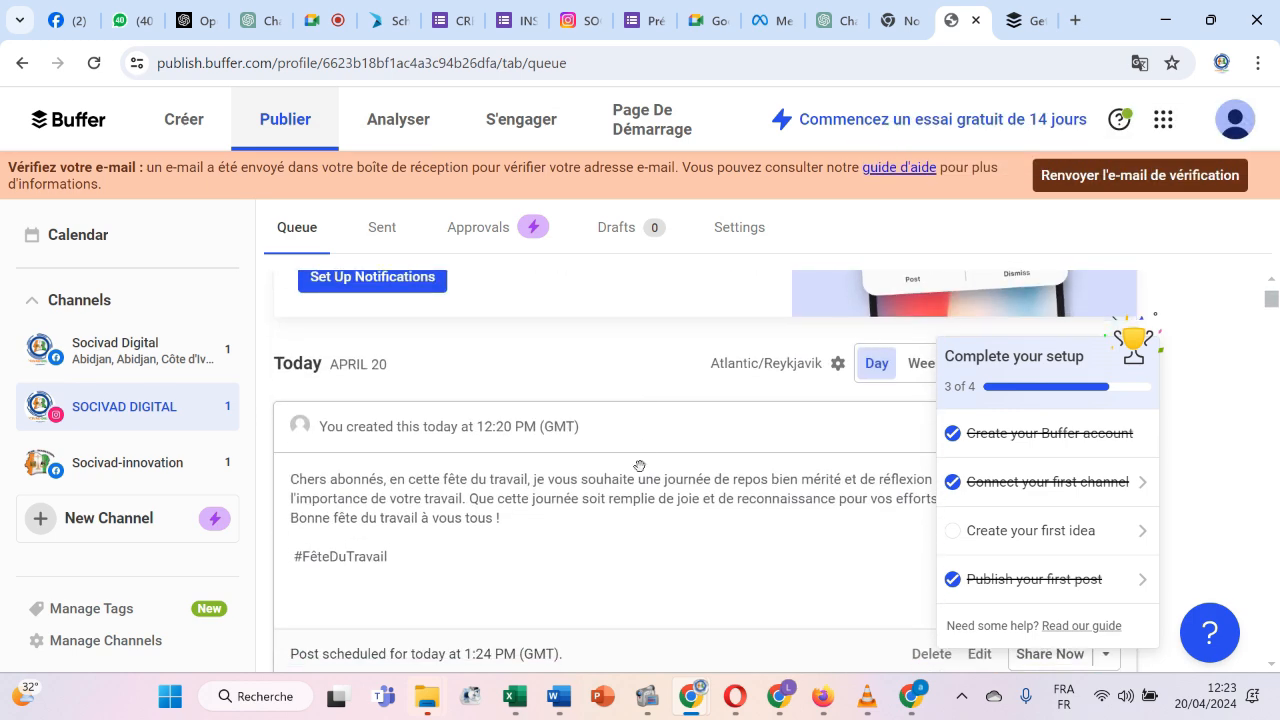
{"action": "scroll", "coordinate": [640, 466], "scroll_direction": "down", "scroll_amount": 4}
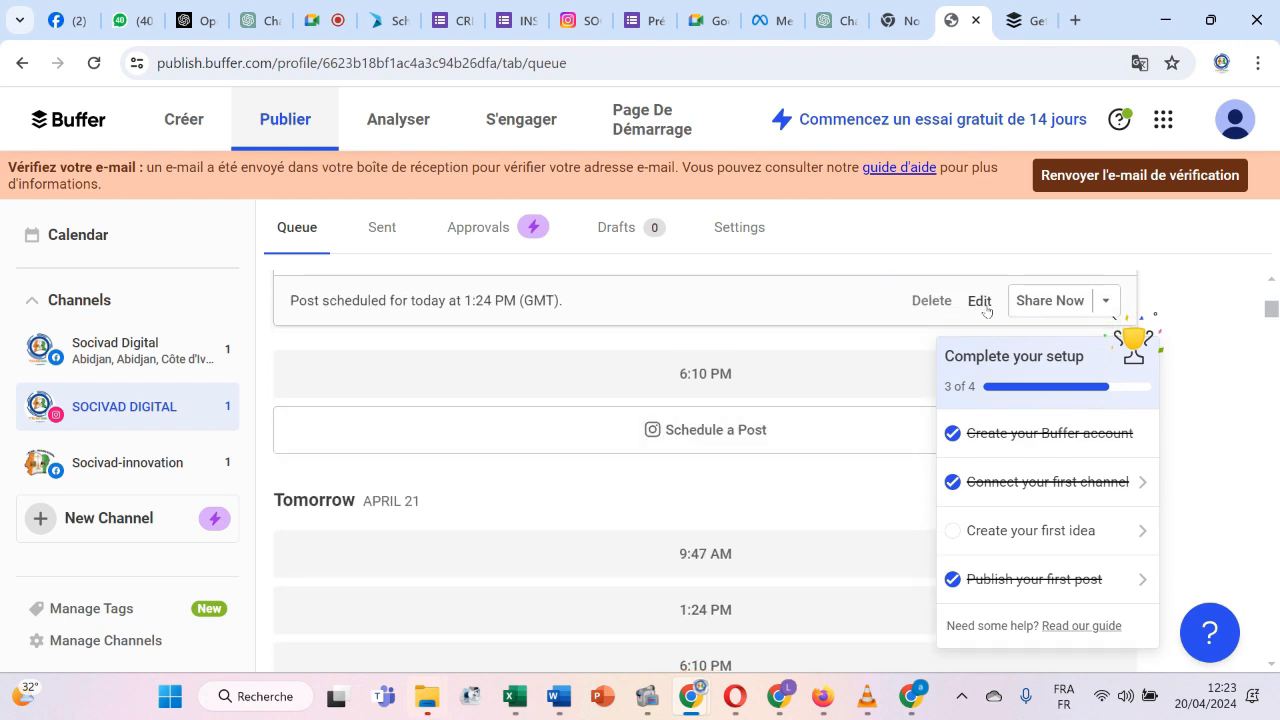
{"action": "left_click", "coordinate": [979, 301]}
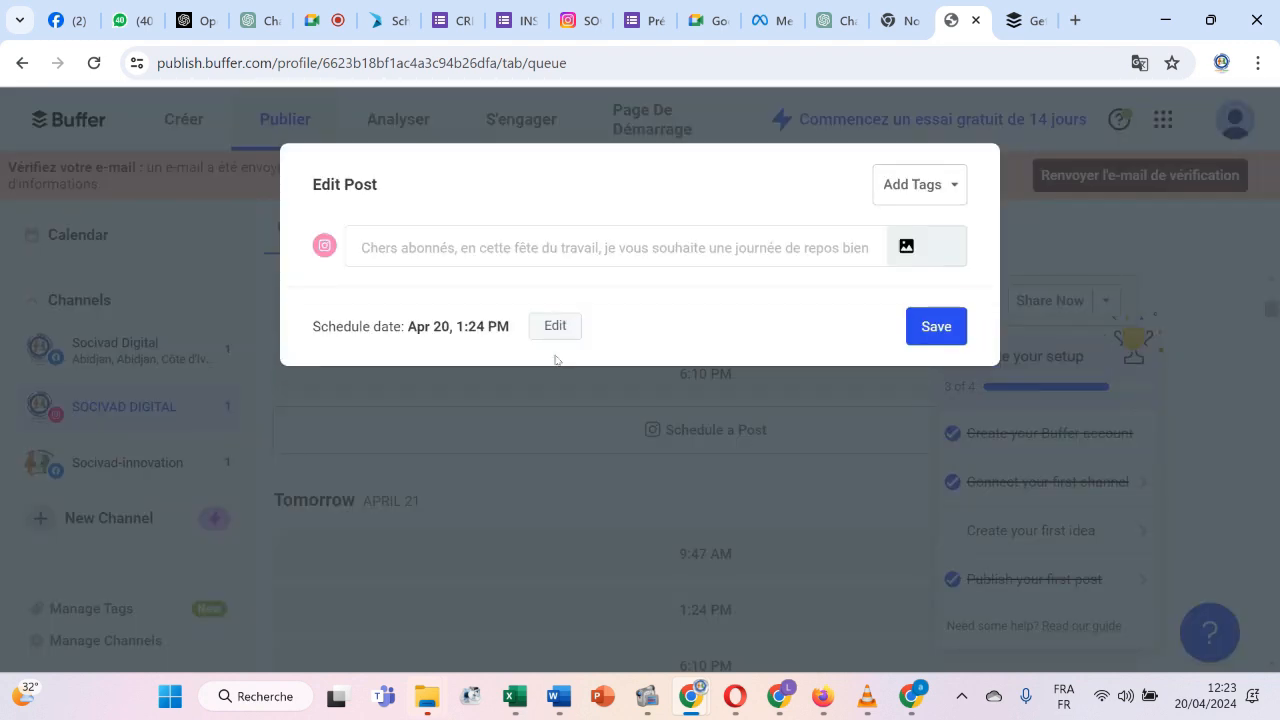
Try to reschedule the SOCIVAD DIGITAL Instagram post for May 1, 2024 at 8:00 AM and save it.
{"action": "scroll", "coordinate": [528, 477], "scroll_direction": "down", "scroll_amount": 3}
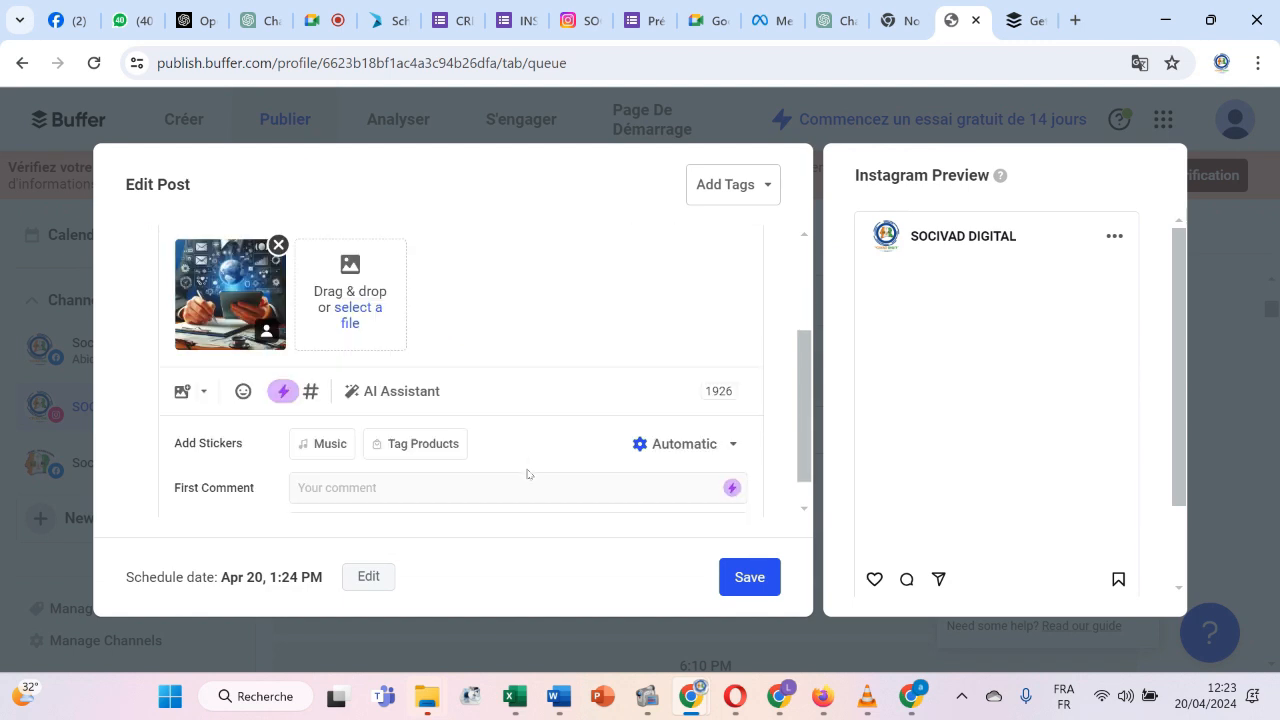
{"action": "left_click", "coordinate": [370, 577]}
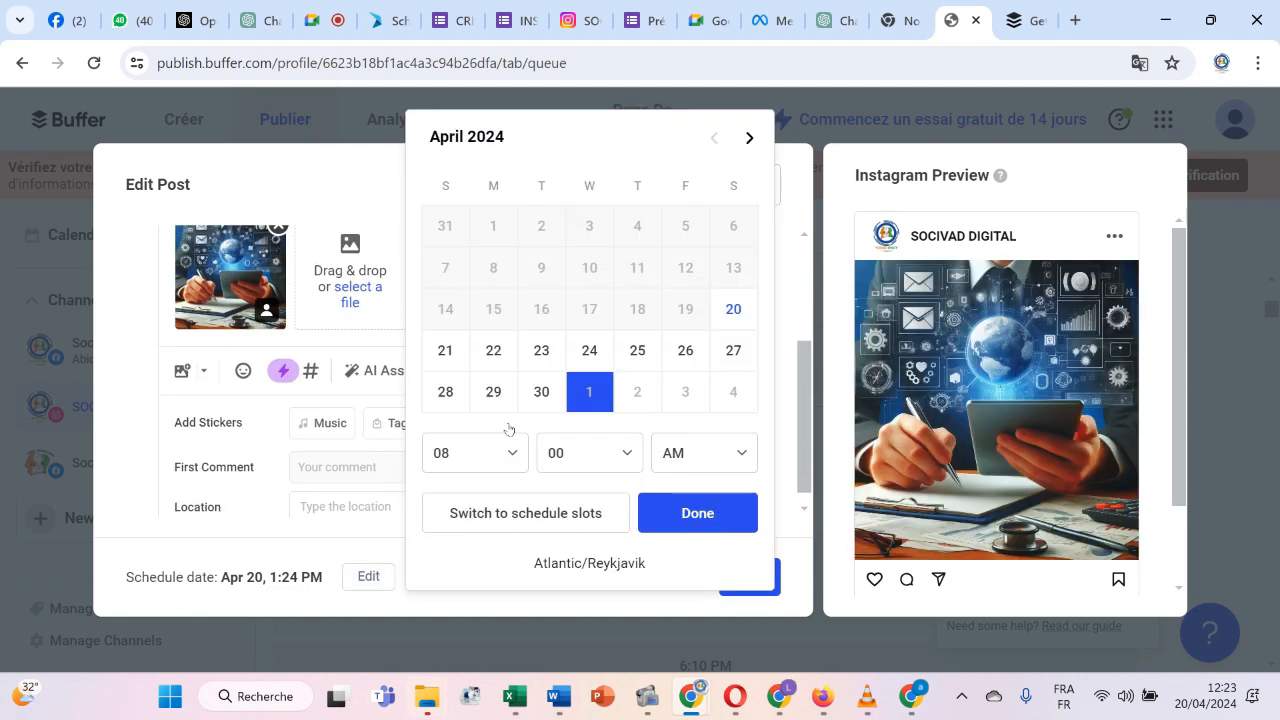
{"action": "left_click", "coordinate": [590, 394]}
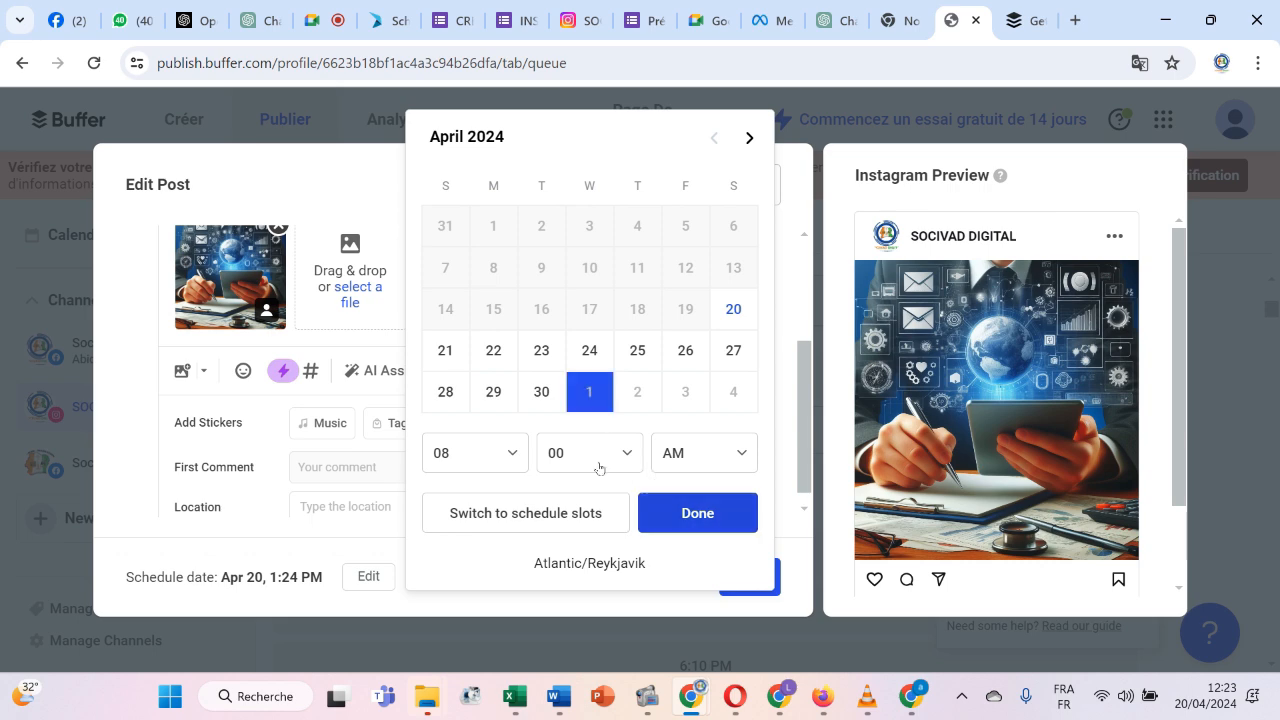
{"action": "left_click", "coordinate": [681, 530]}
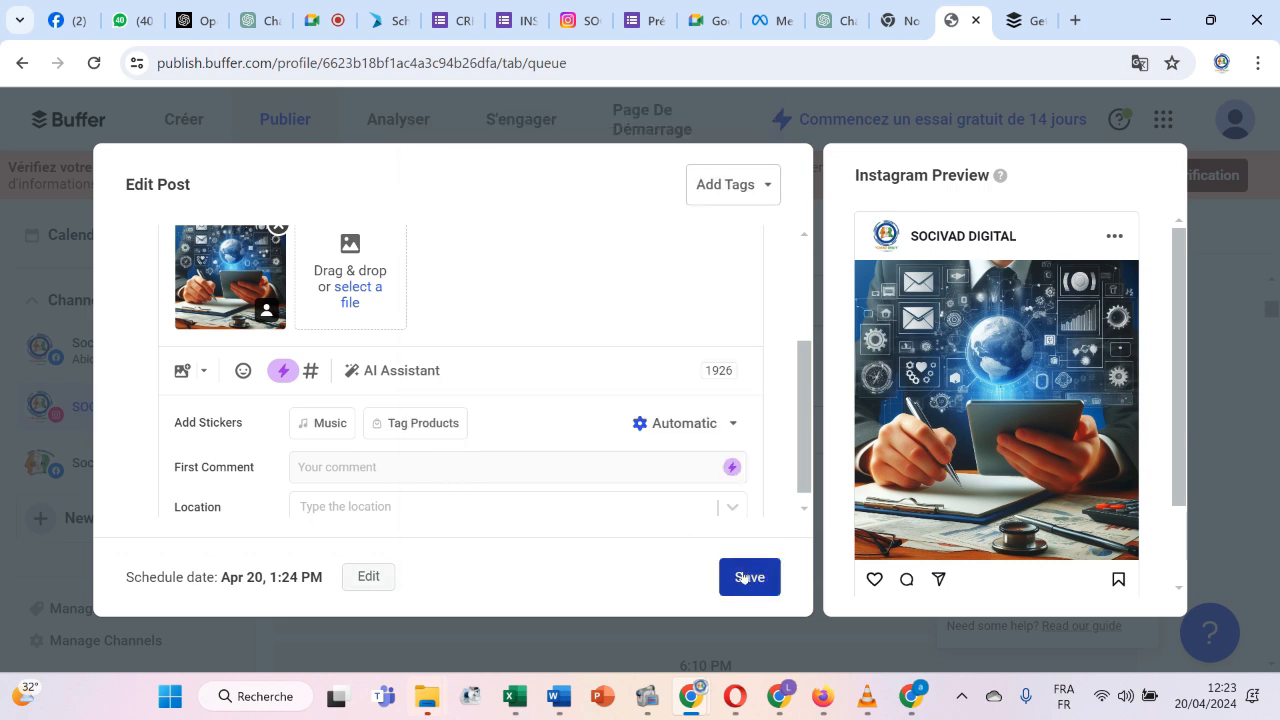
{"action": "left_click", "coordinate": [742, 577]}
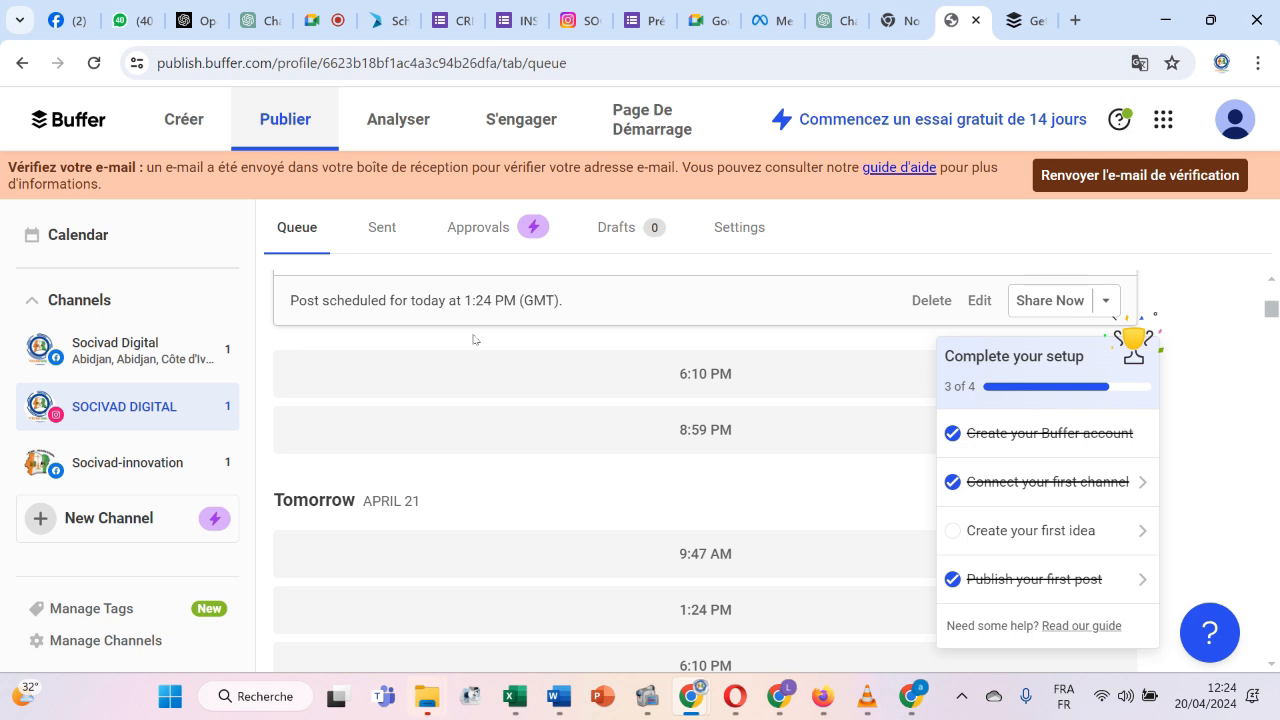
Check the SOCIVAD DIGITAL Instagram queue and open the analytics section.
{"action": "scroll", "coordinate": [473, 339], "scroll_direction": "up", "scroll_amount": 6}
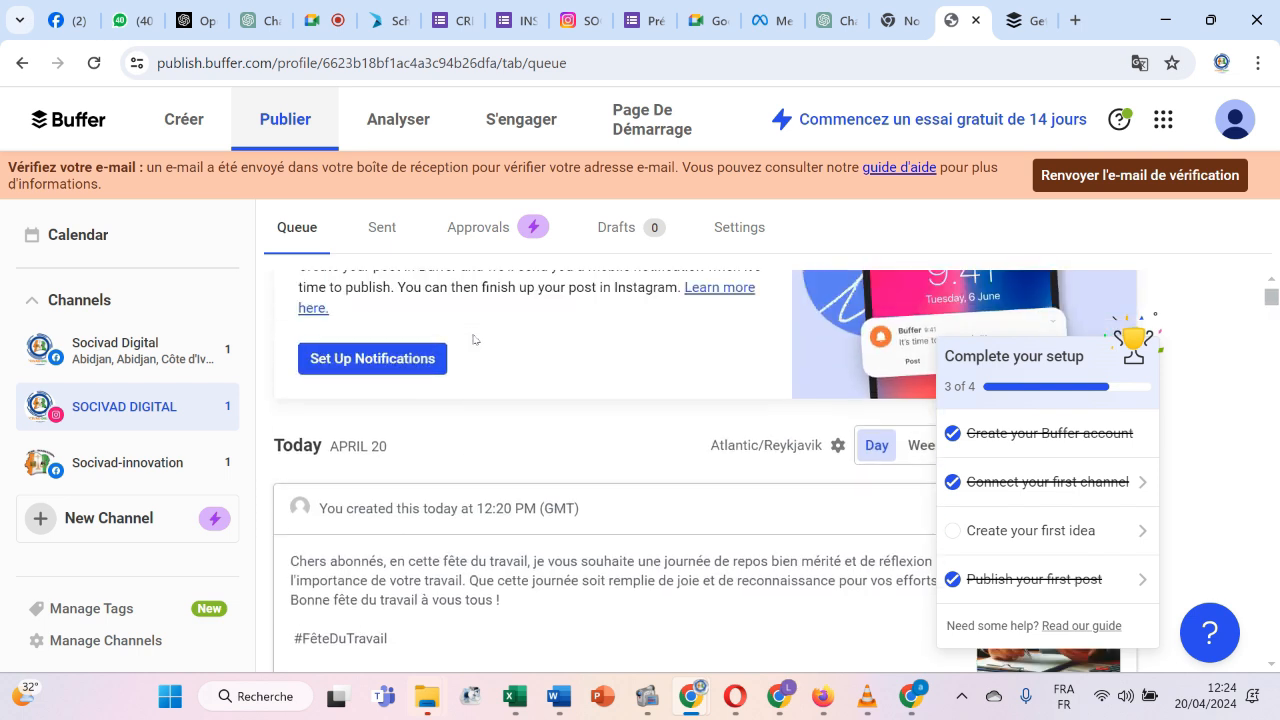
{"action": "scroll", "coordinate": [473, 339], "scroll_direction": "up", "scroll_amount": 1}
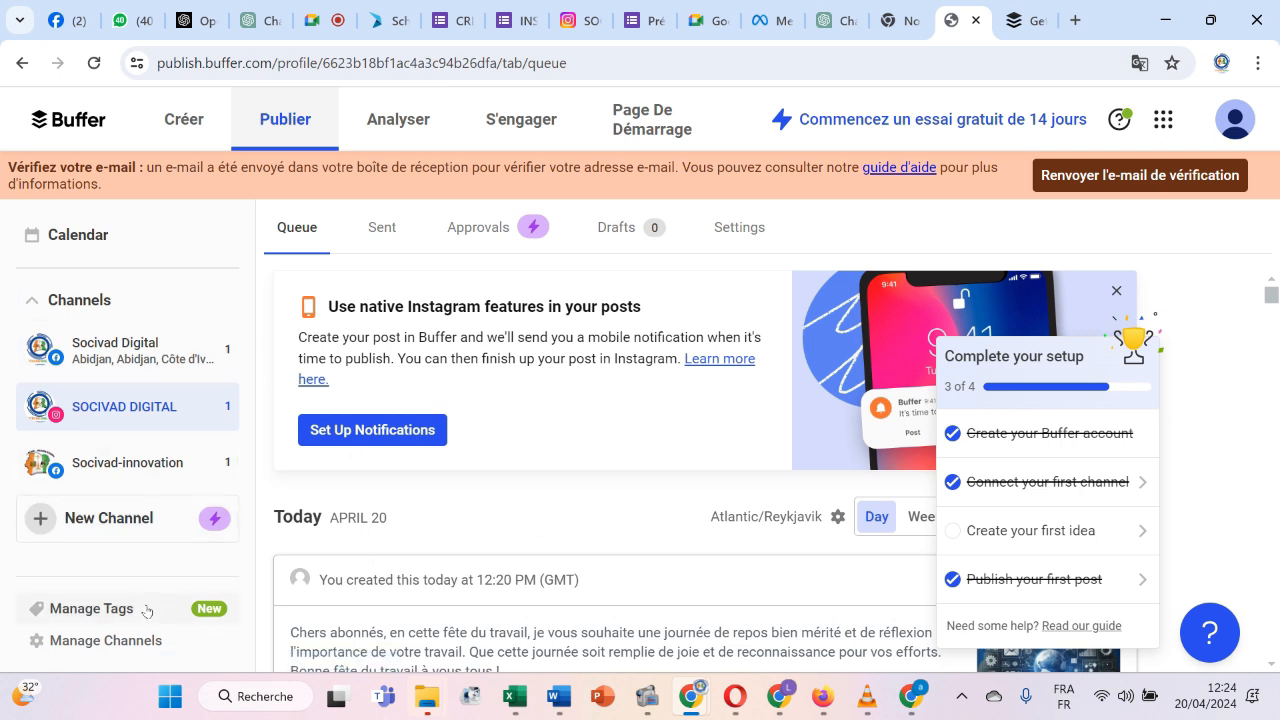
{"action": "left_click", "coordinate": [391, 129]}
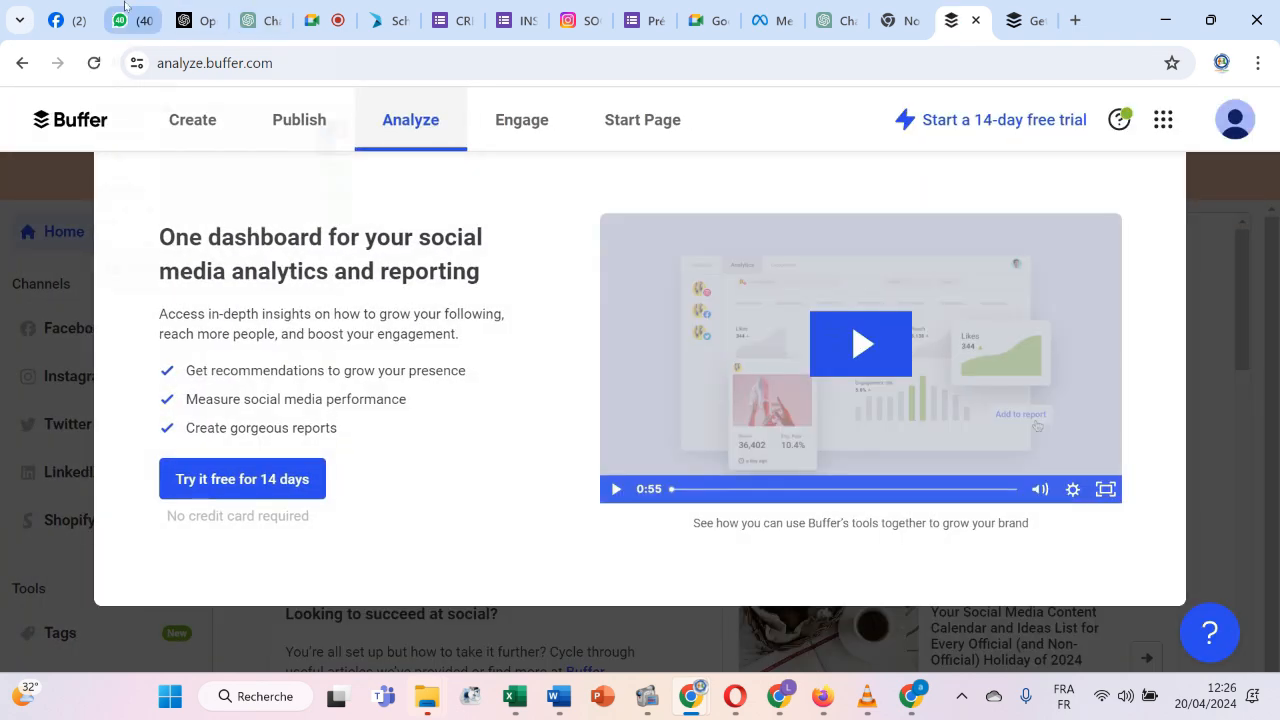
Switch to Excel and examine the columns and daily rows of the Eco Santé Shop editorial calendar's first week.
{"action": "left_click", "coordinate": [125, 7]}
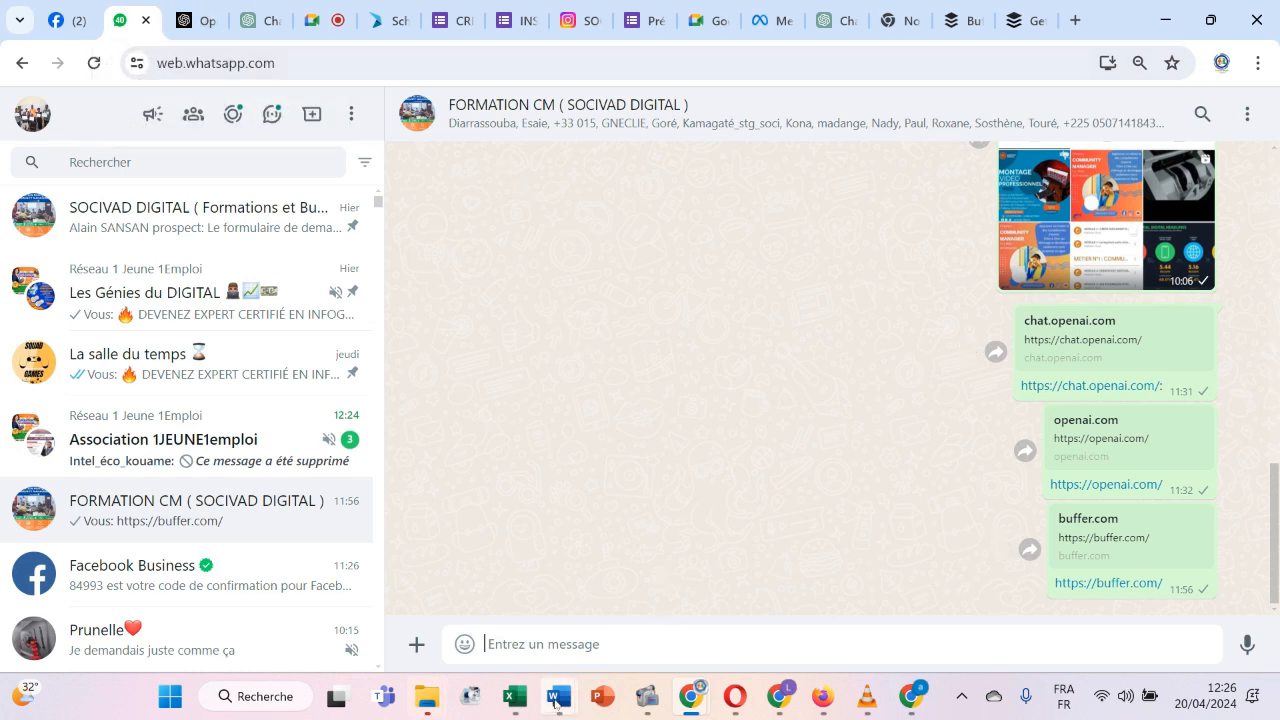
{"action": "mouse_move", "coordinate": [555, 703]}
{"action": "left_click", "coordinate": [517, 699]}
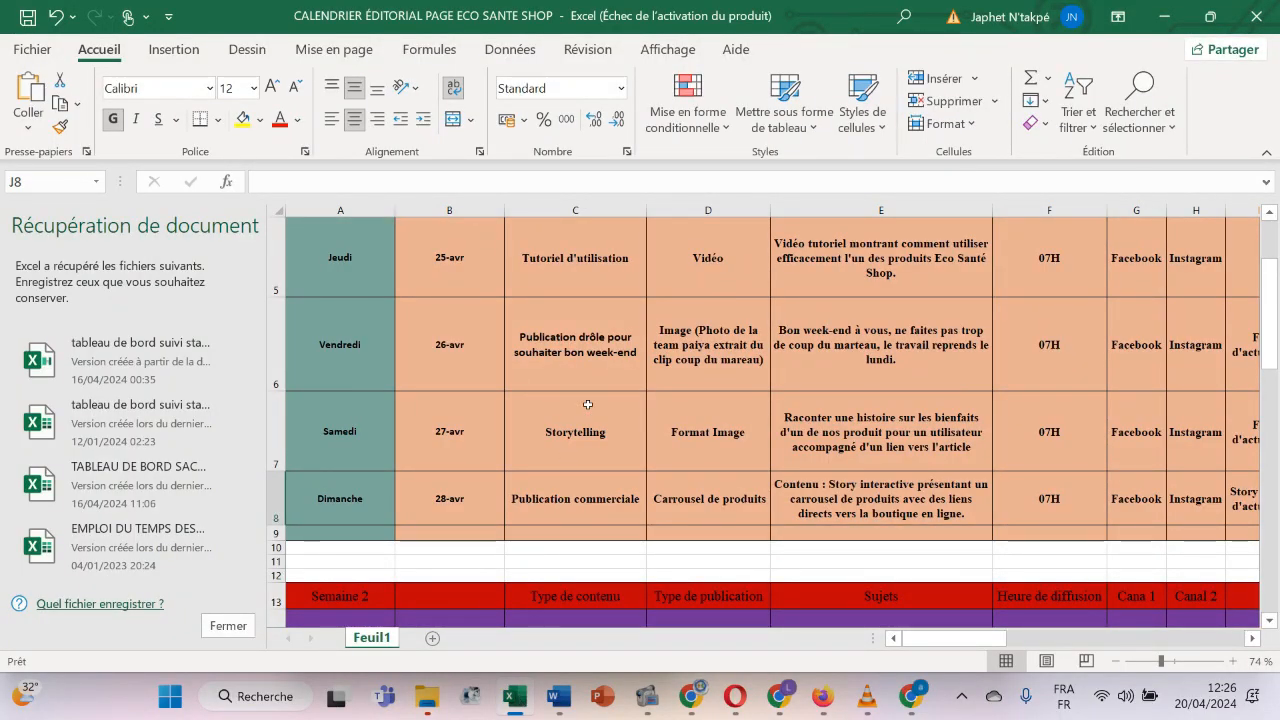
{"action": "scroll", "coordinate": [588, 404], "scroll_direction": "up", "scroll_amount": 3}
{"action": "scroll", "coordinate": [588, 404], "scroll_direction": "up", "scroll_amount": 2}
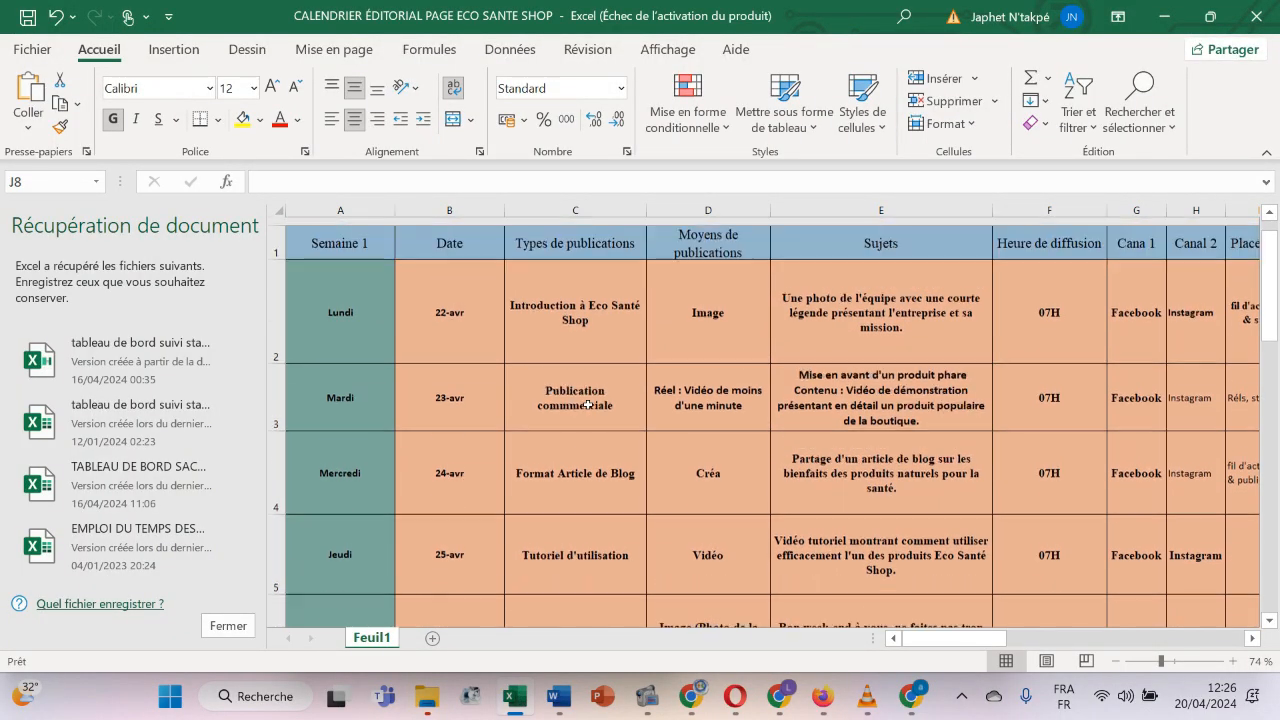
{"action": "scroll", "coordinate": [588, 404], "scroll_direction": "right", "scroll_amount": 1}
{"action": "scroll", "coordinate": [588, 404], "scroll_direction": "right", "scroll_amount": 7}
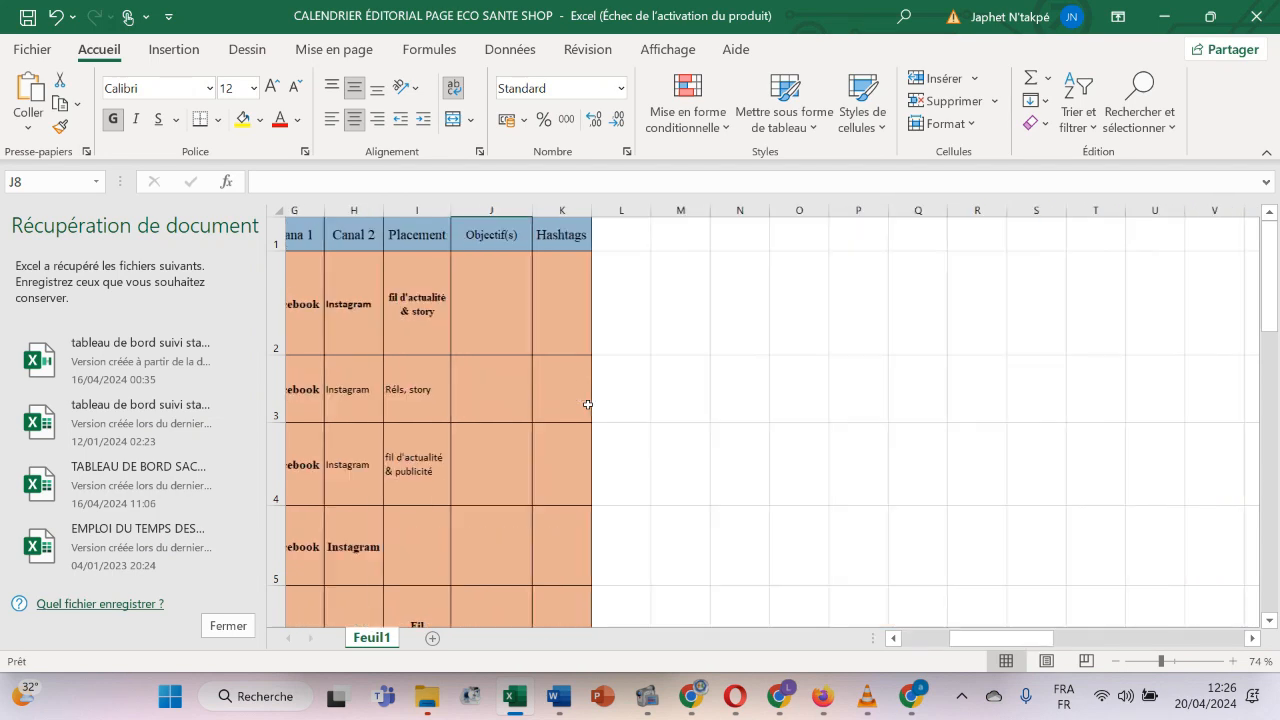
{"action": "scroll", "coordinate": [588, 404], "scroll_direction": "left", "scroll_amount": 3}
{"action": "scroll", "coordinate": [588, 404], "scroll_direction": "left", "scroll_amount": 3}
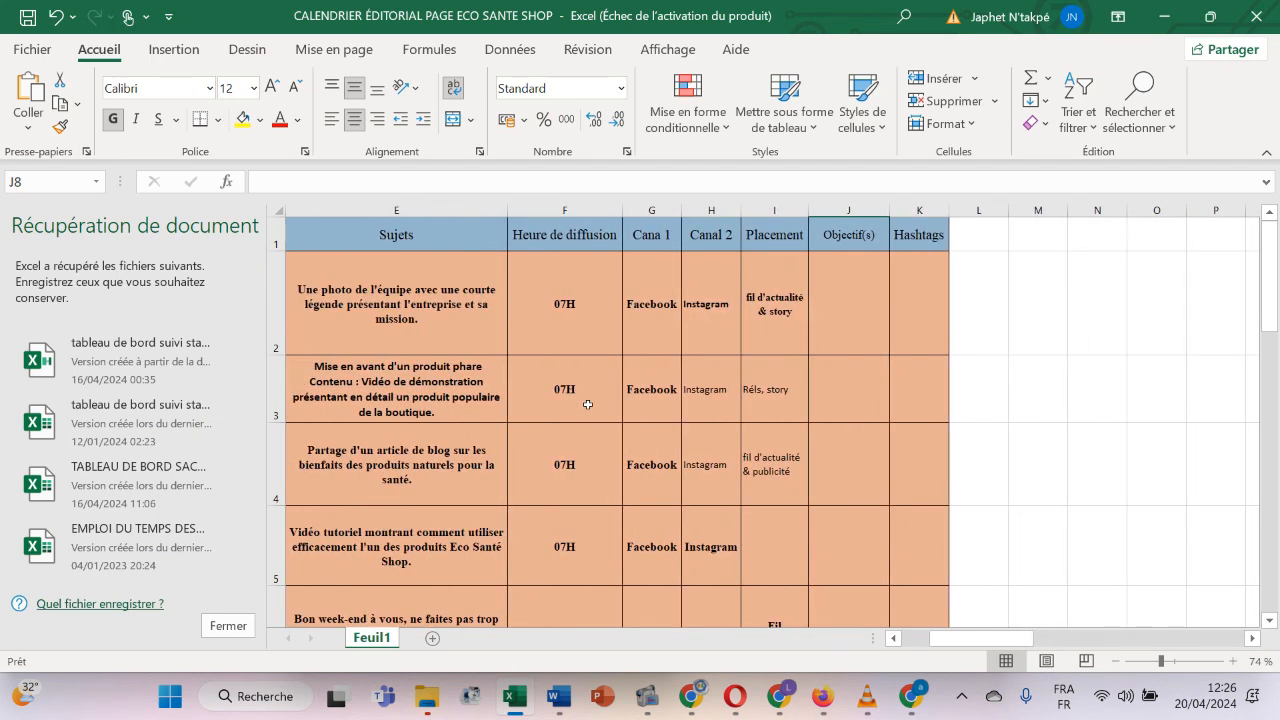
{"action": "scroll", "coordinate": [588, 404], "scroll_direction": "left", "scroll_amount": 4}
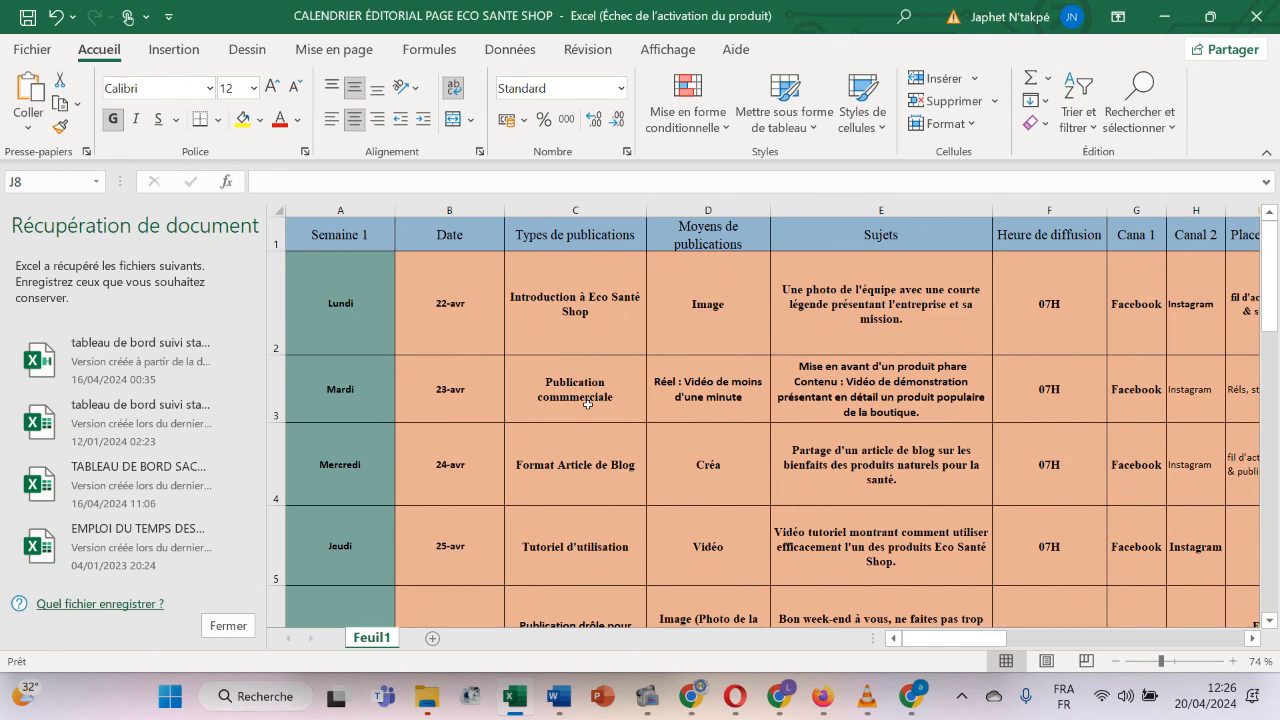
{"action": "scroll", "coordinate": [588, 404], "scroll_direction": "down", "scroll_amount": 2}
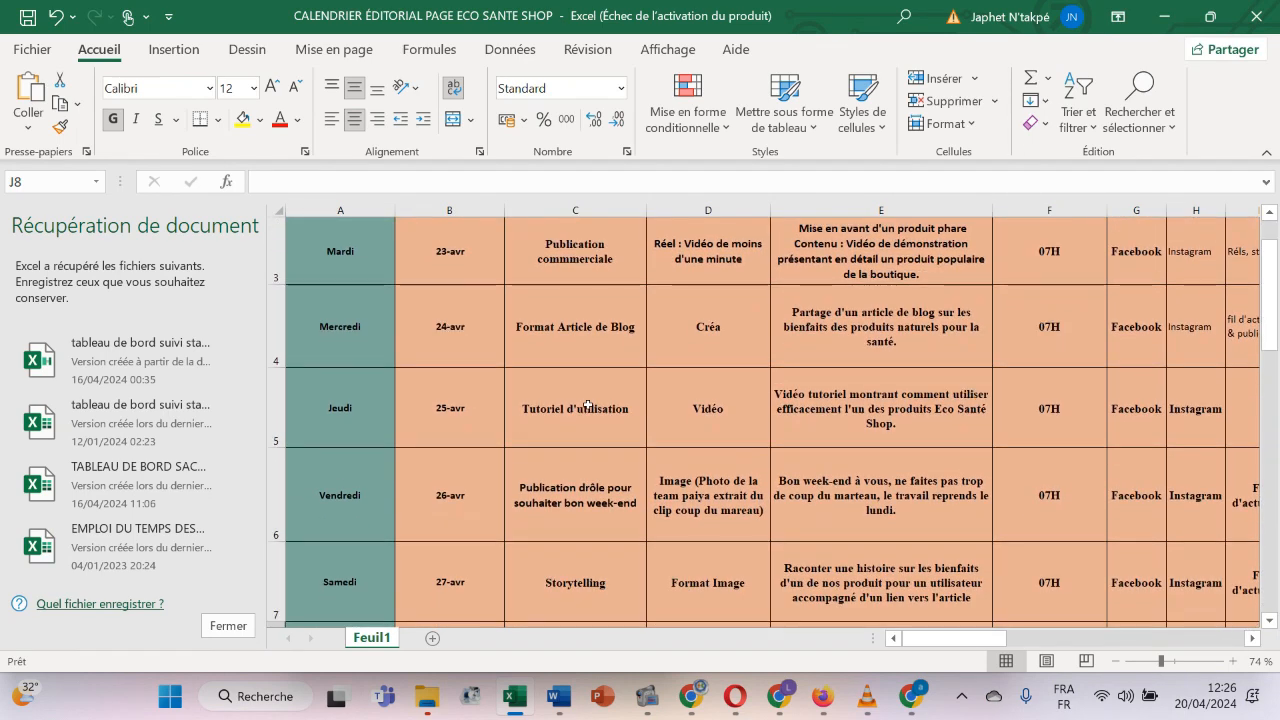
{"action": "scroll", "coordinate": [588, 404], "scroll_direction": "down", "scroll_amount": 2}
{"action": "scroll", "coordinate": [588, 404], "scroll_direction": "up", "scroll_amount": 4}
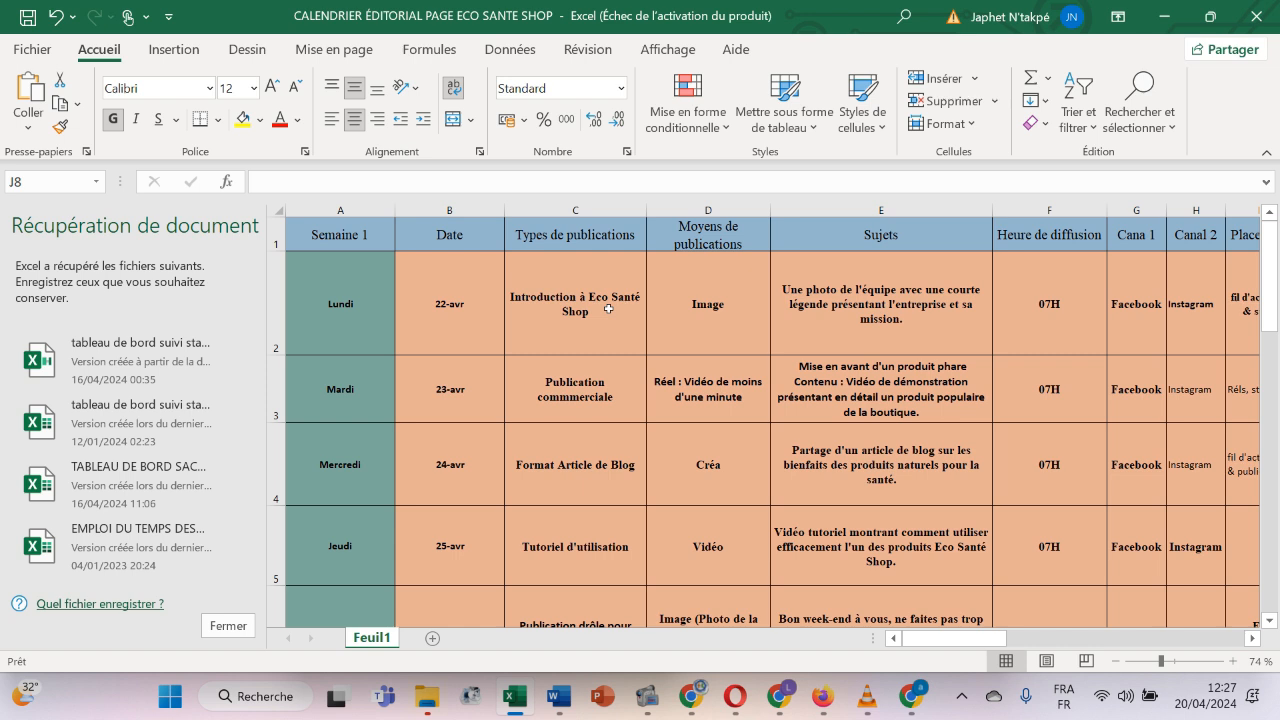
{"action": "left_click", "coordinate": [276, 298]}
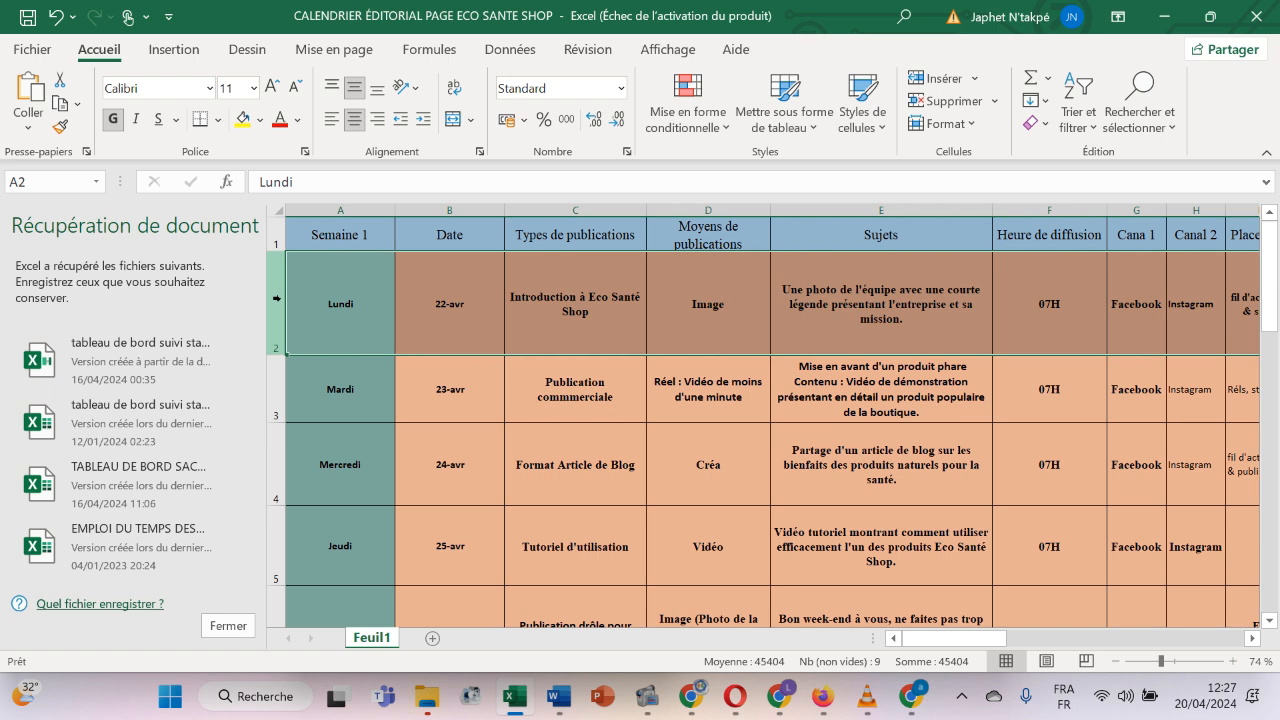
{"action": "left_click", "coordinate": [553, 212]}
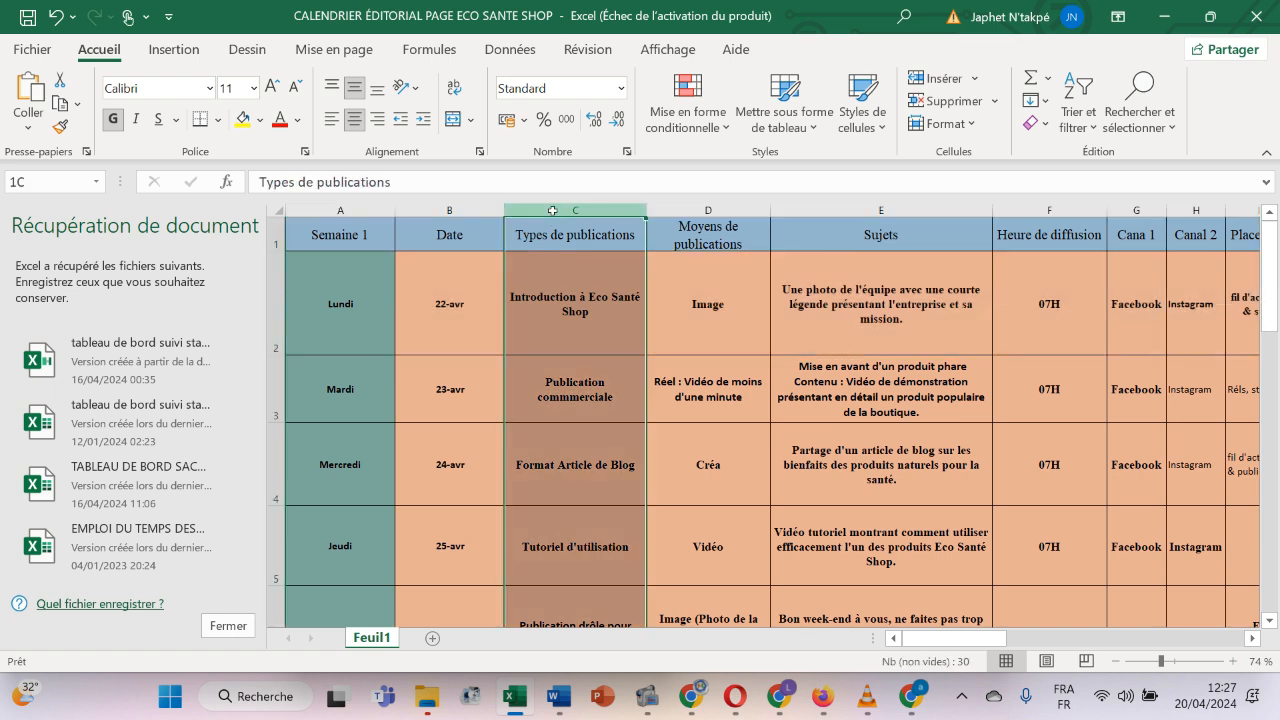
{"action": "left_click", "coordinate": [536, 295]}
{"action": "left_click", "coordinate": [696, 308]}
{"action": "left_click", "coordinate": [816, 300]}
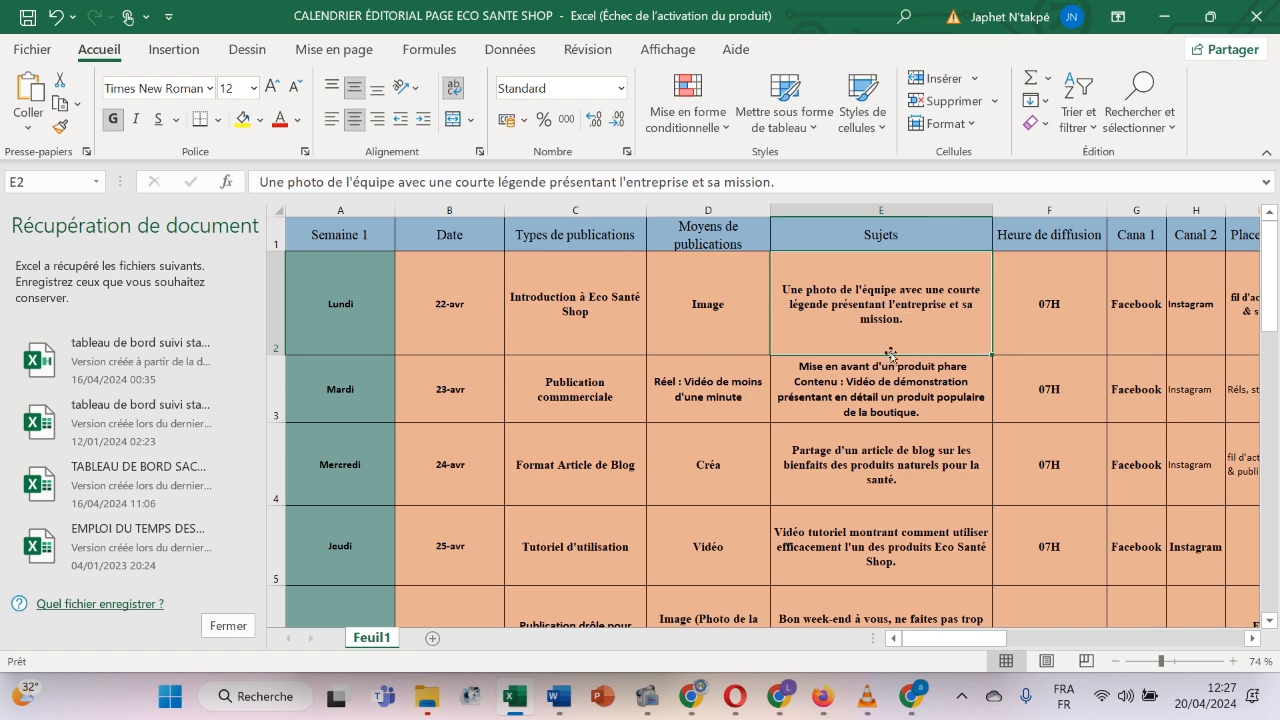
{"action": "left_click", "coordinate": [1048, 312]}
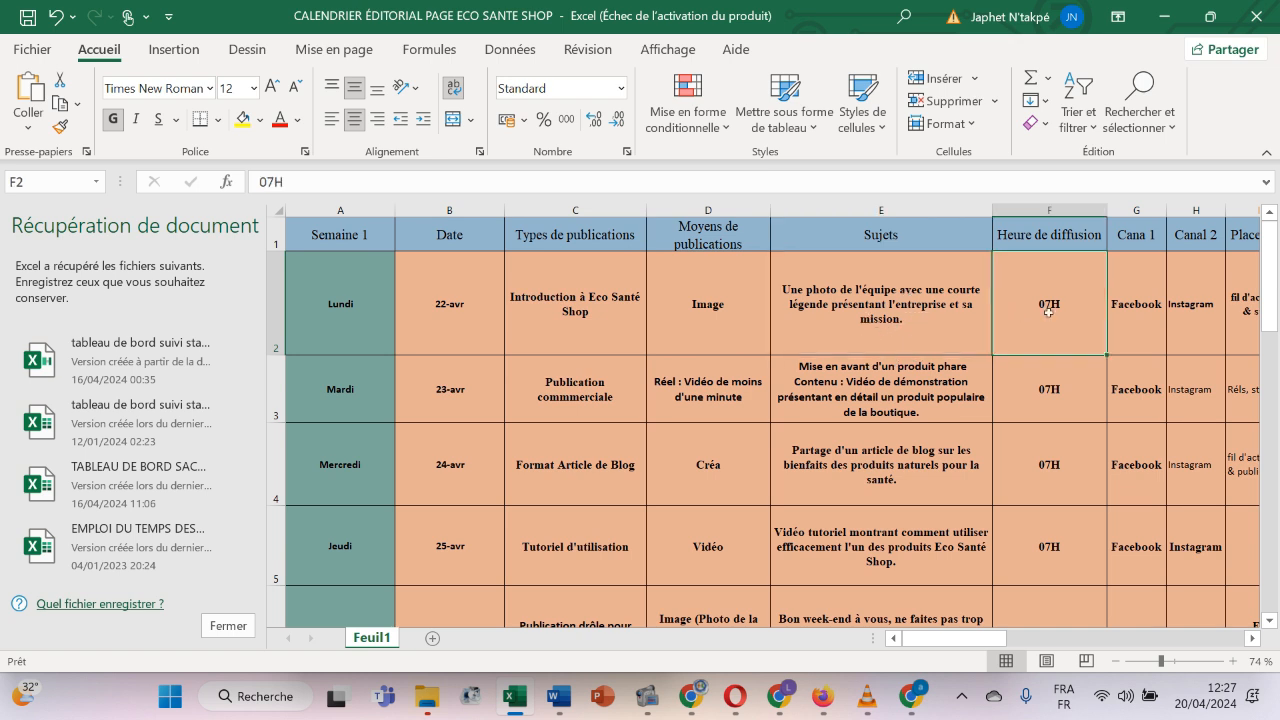
{"action": "scroll", "coordinate": [1060, 310], "scroll_direction": "right", "scroll_amount": 2}
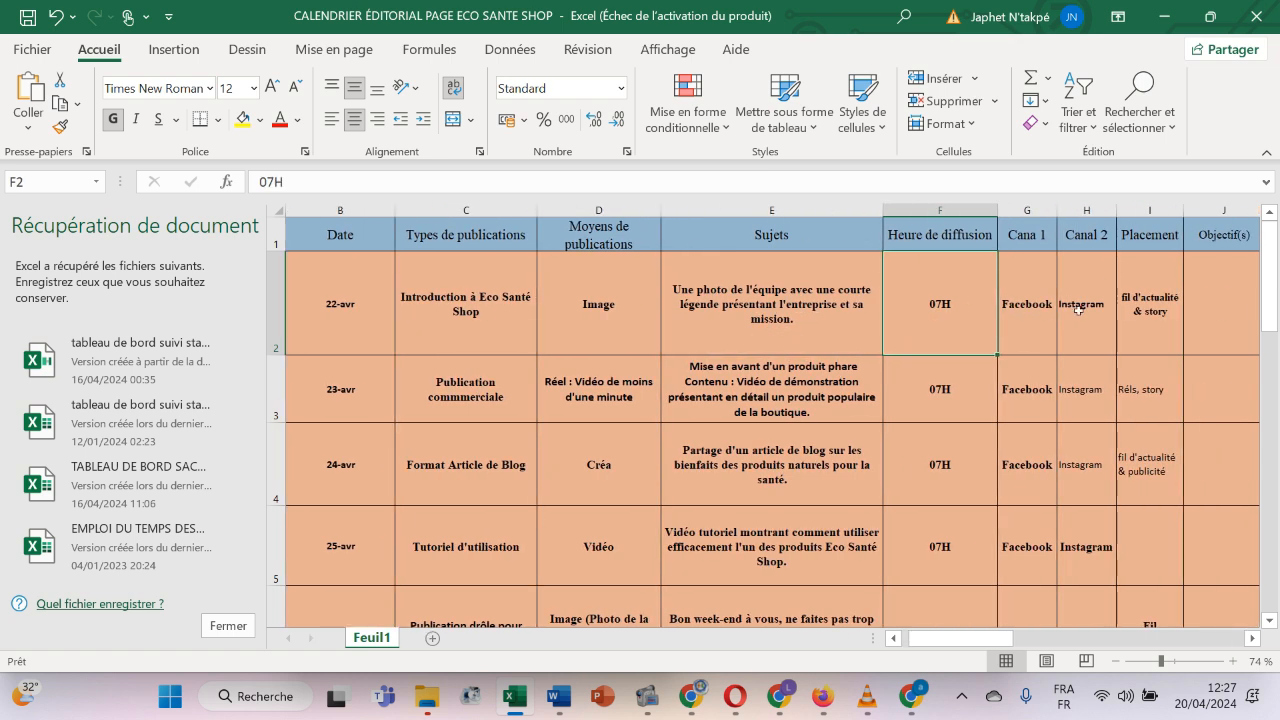
{"action": "left_click", "coordinate": [1140, 288]}
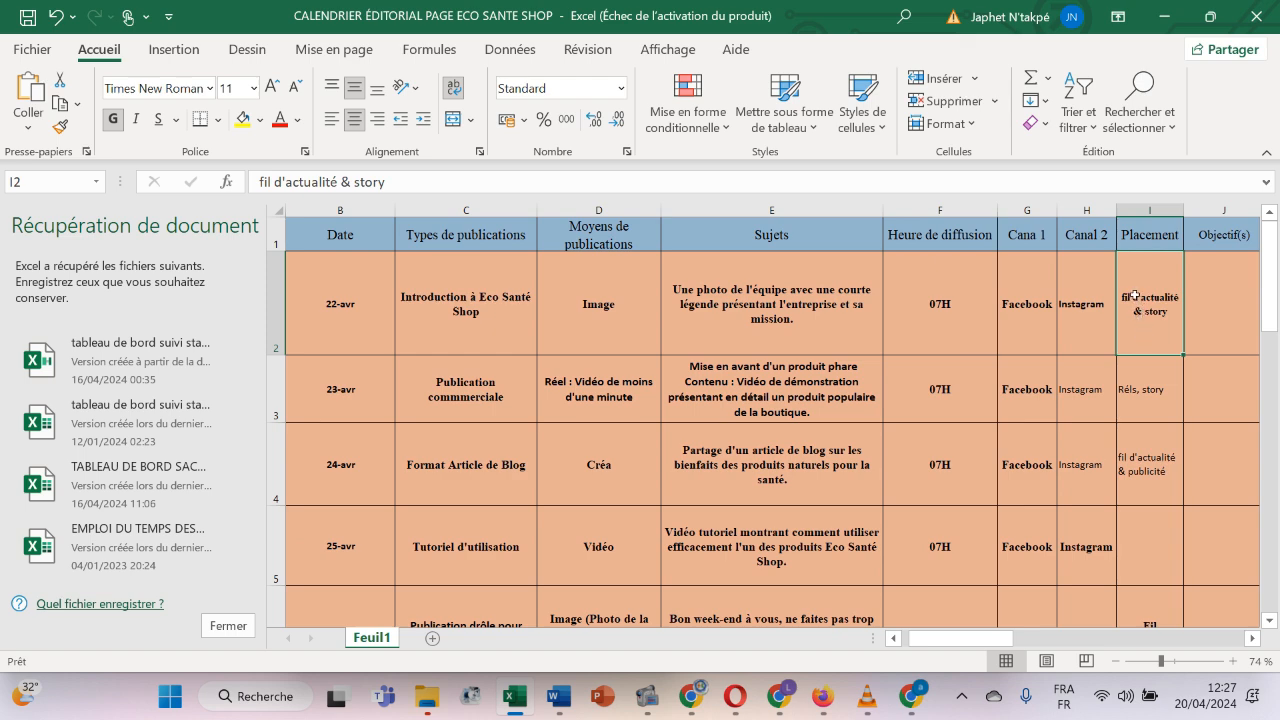
{"action": "scroll", "coordinate": [1136, 296], "scroll_direction": "right", "scroll_amount": 2}
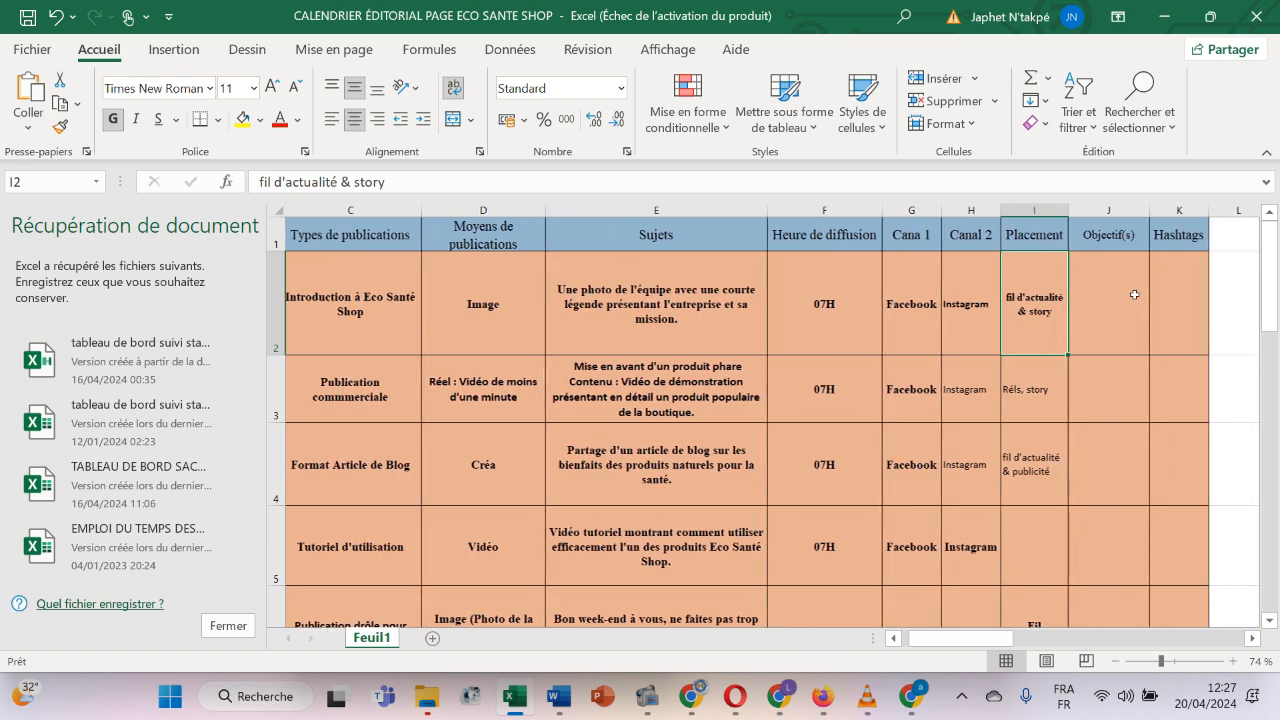
{"action": "double_click", "coordinate": [1050, 327]}
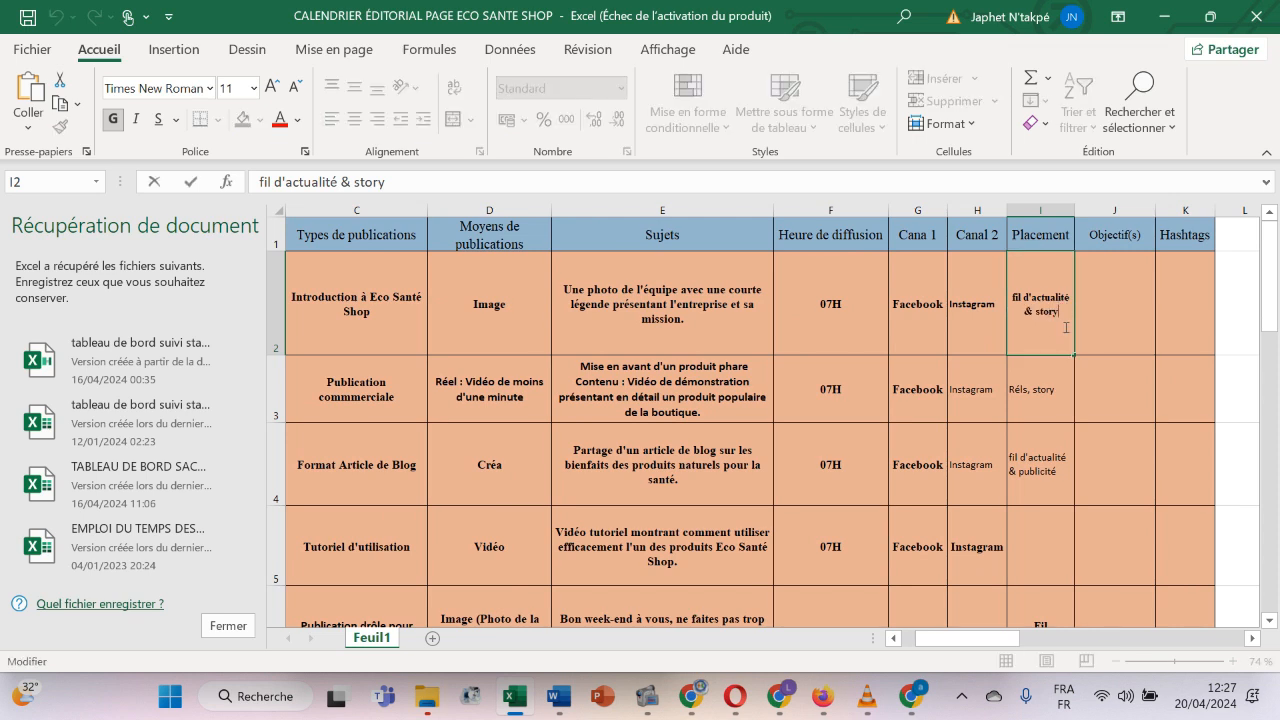
{"action": "key", "text": "Return"}
{"action": "type", "text": "é"}
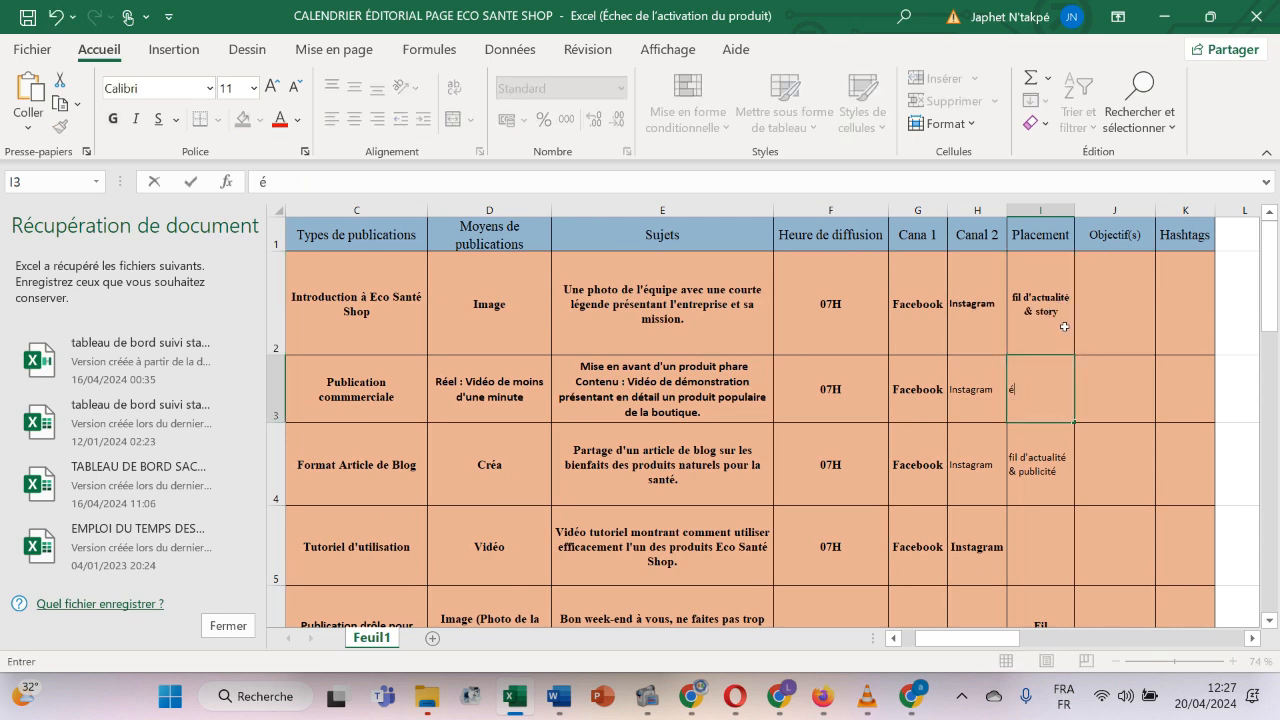
{"action": "type", "text": "pinglée"}
{"action": "left_click", "coordinate": [1064, 327]}
{"action": "key", "text": "ctrl+z"}
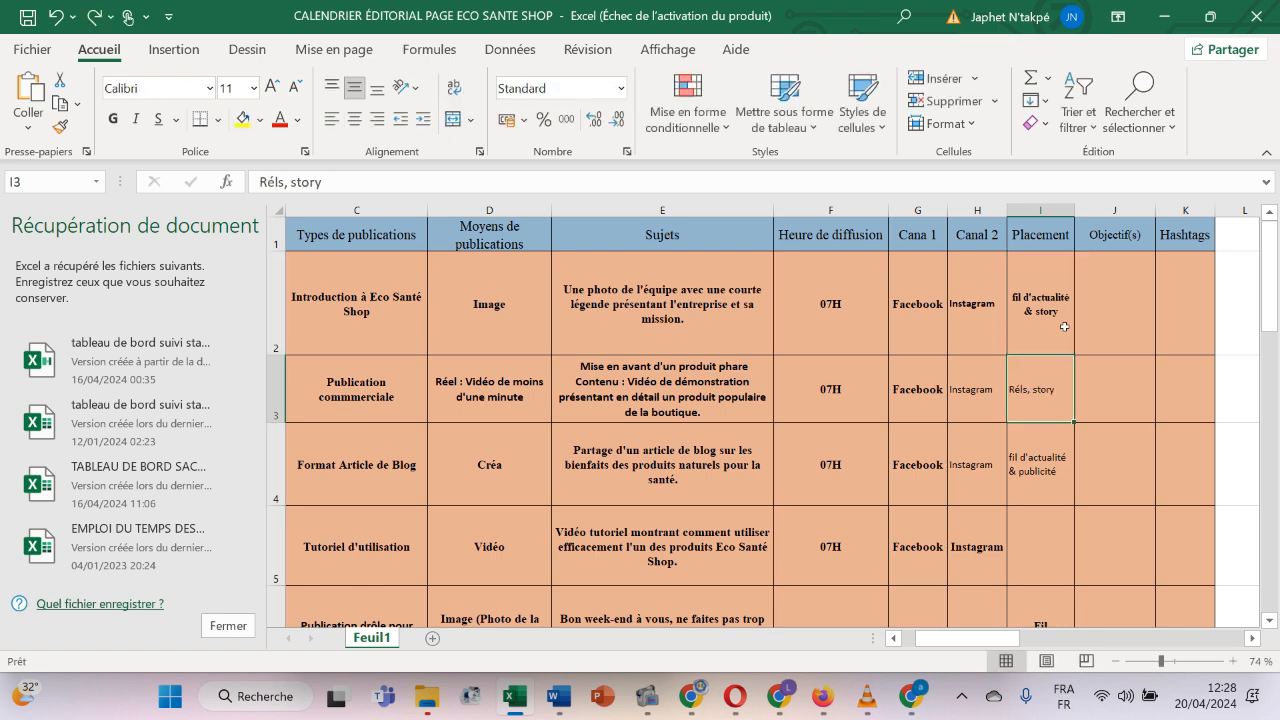
Insert "épinglée" into the story placement text of Monday's 22-avr publication.
{"action": "double_click", "coordinate": [1048, 322]}
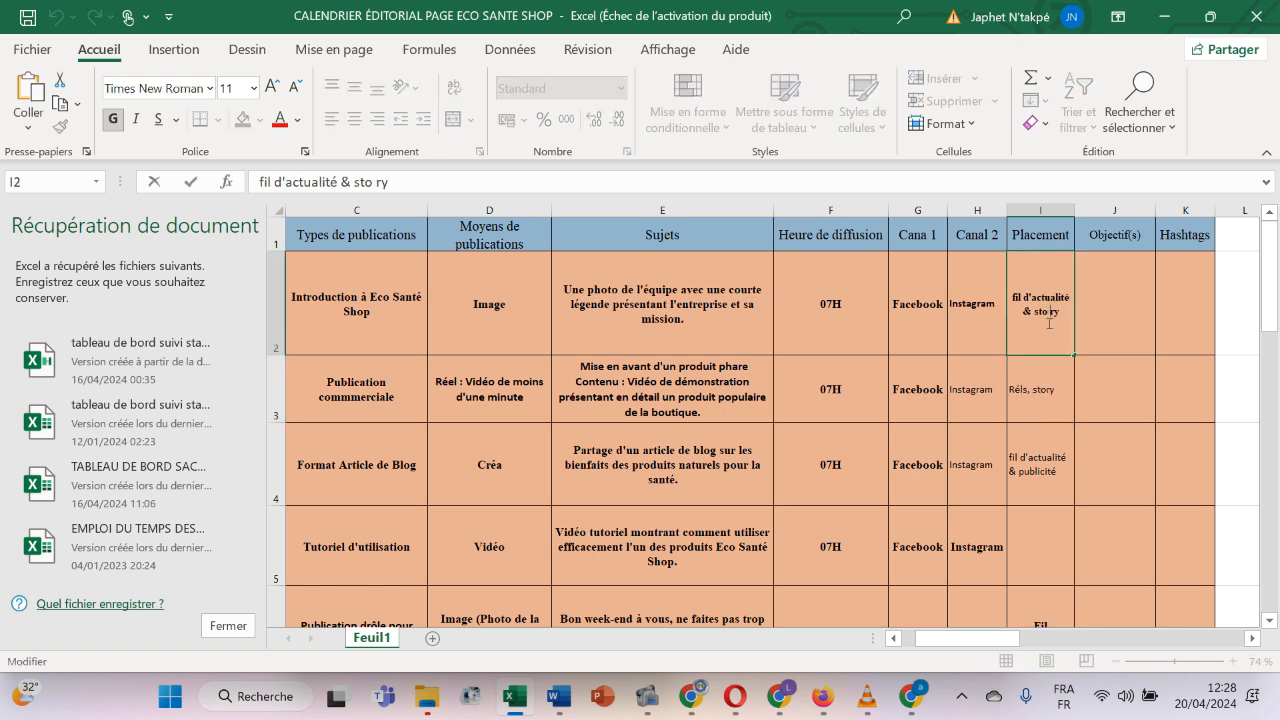
{"action": "type", "text": "épinglée"}
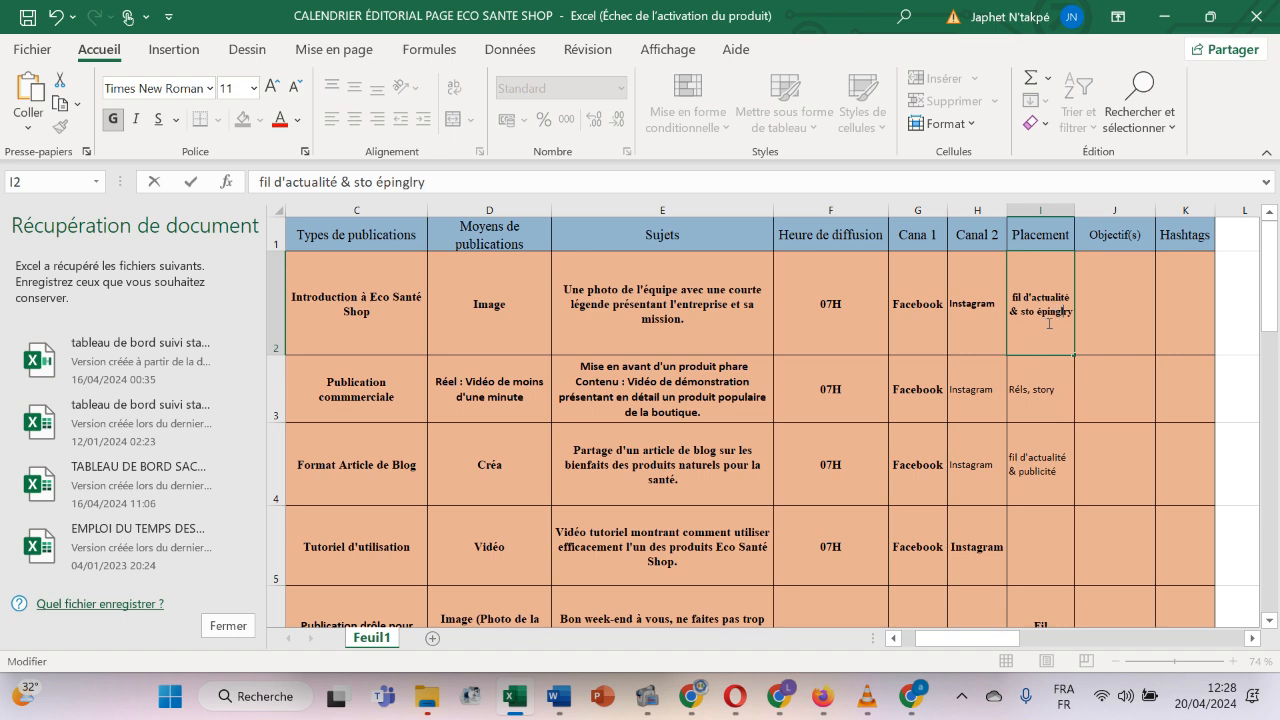
{"action": "left_click", "coordinate": [1117, 285]}
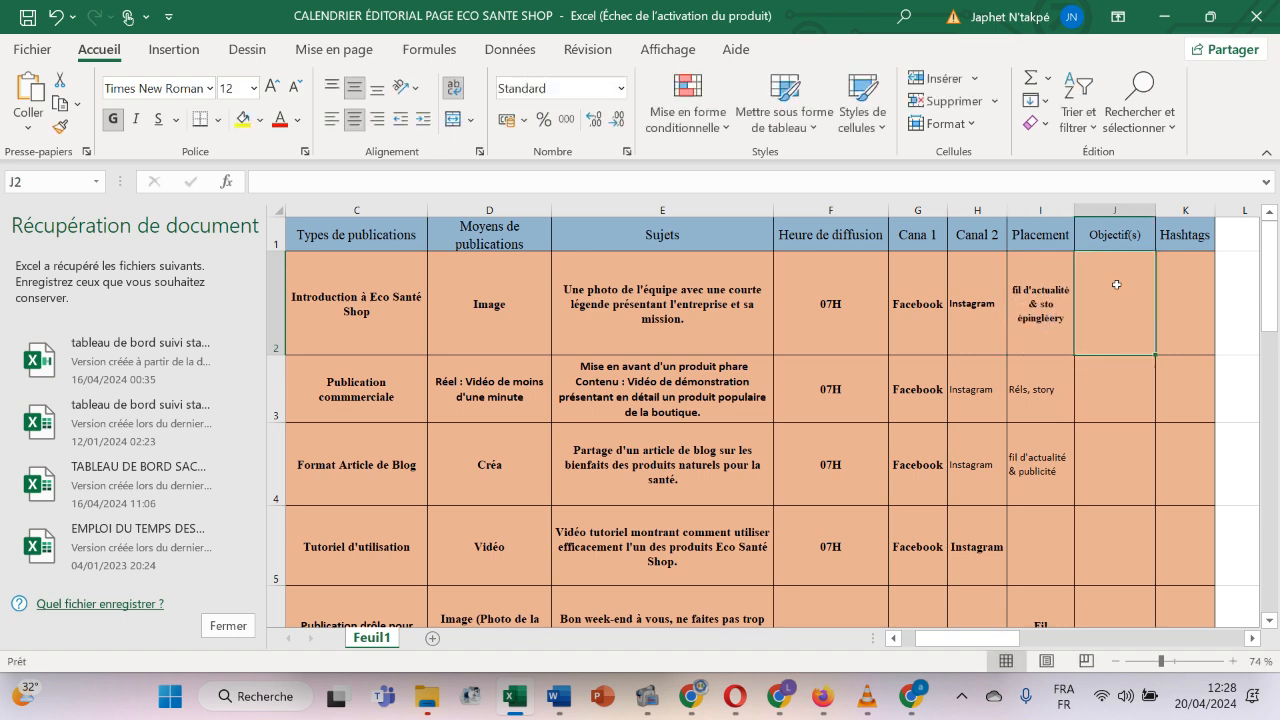
Correct the placement text of Monday's 22-avr publication to "fil d'actualité & story épinglér".
{"action": "double_click", "coordinate": [1060, 304]}
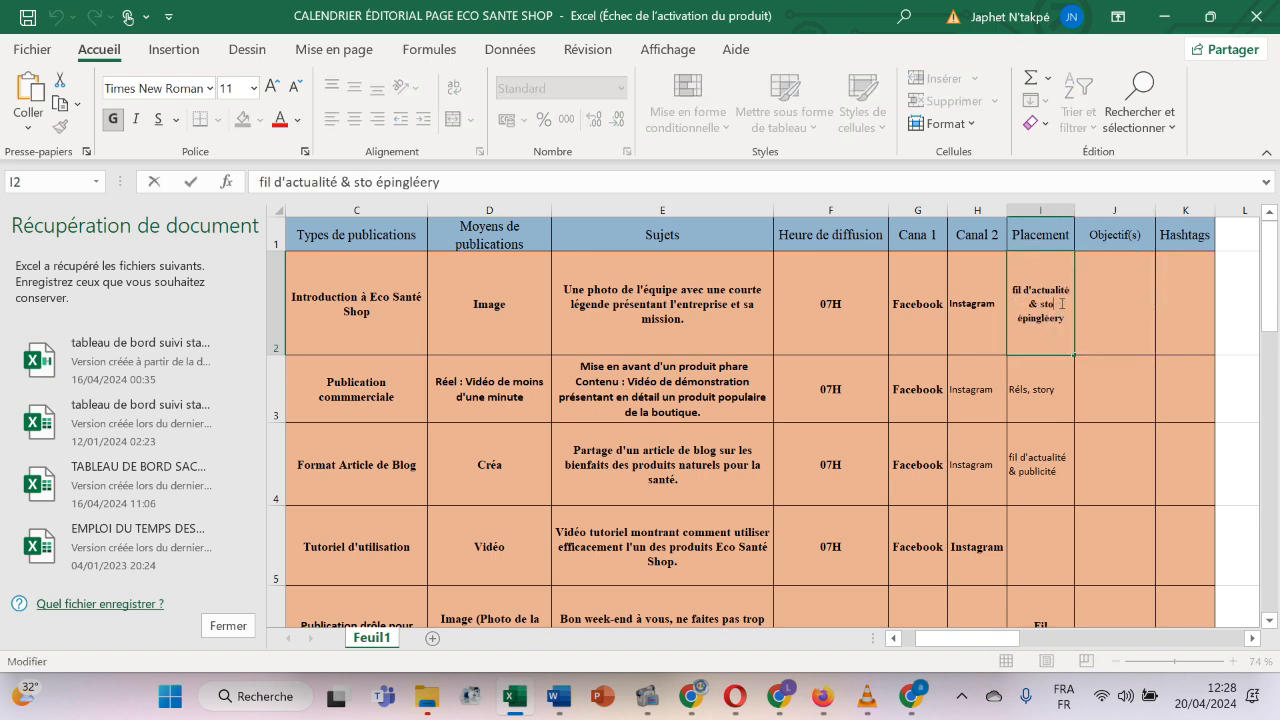
{"action": "type", "text": "ry"}
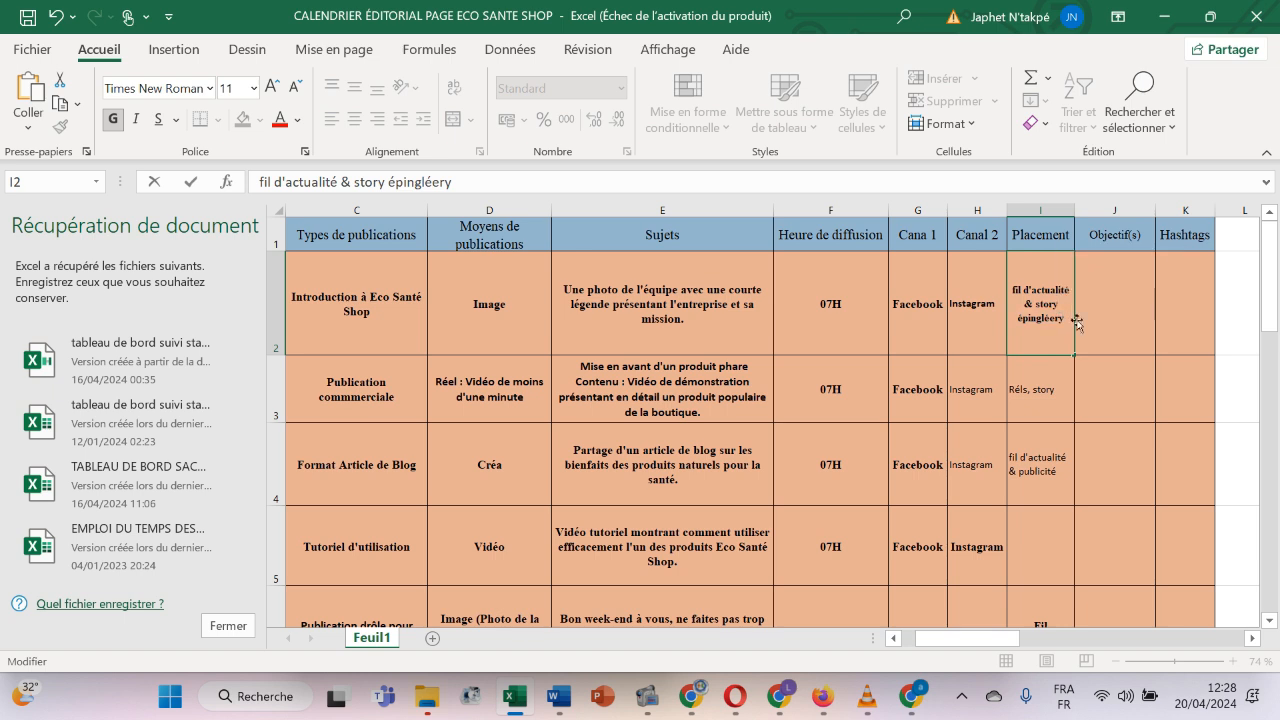
{"action": "key", "text": "BackSpace"}
{"action": "key", "text": "BackSpace"}
{"action": "key", "text": "BackSpace"}
{"action": "type", "text": "r"}
Enter "Faire adhérer la communuté à la vision" as the objective of Monday's publication.
{"action": "left_click", "coordinate": [1108, 309]}
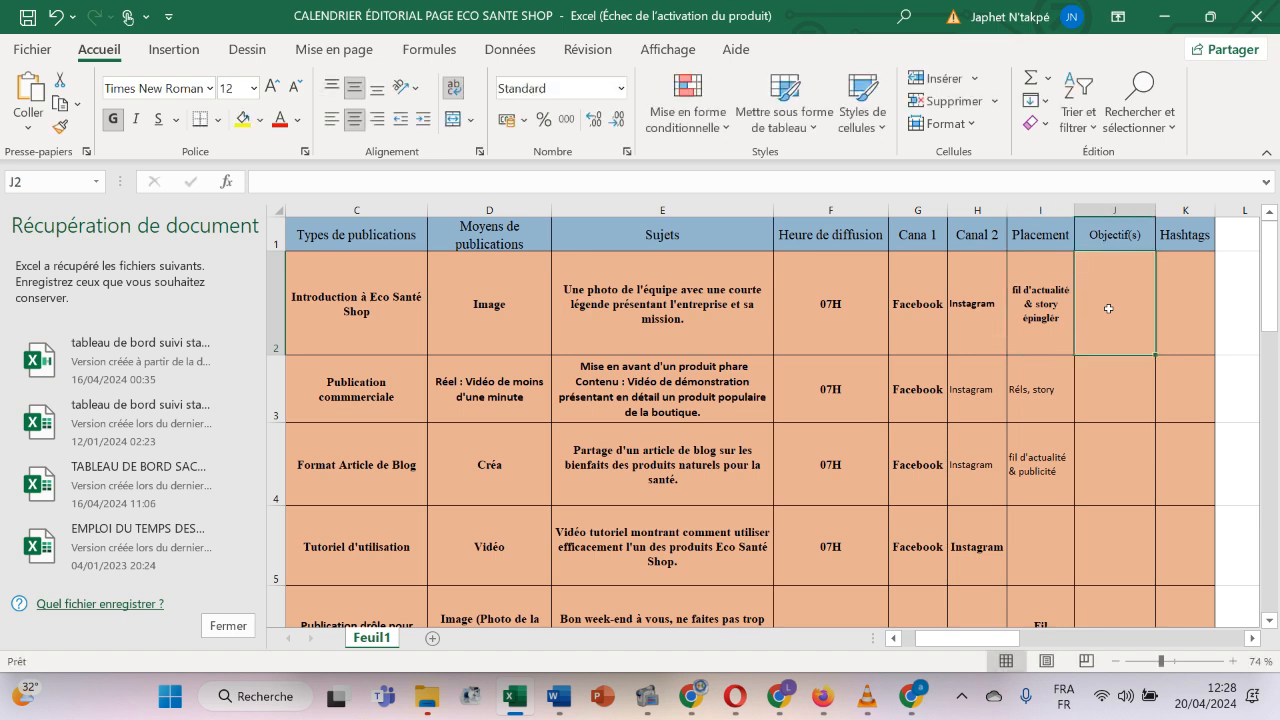
{"action": "type", "text": "C"}
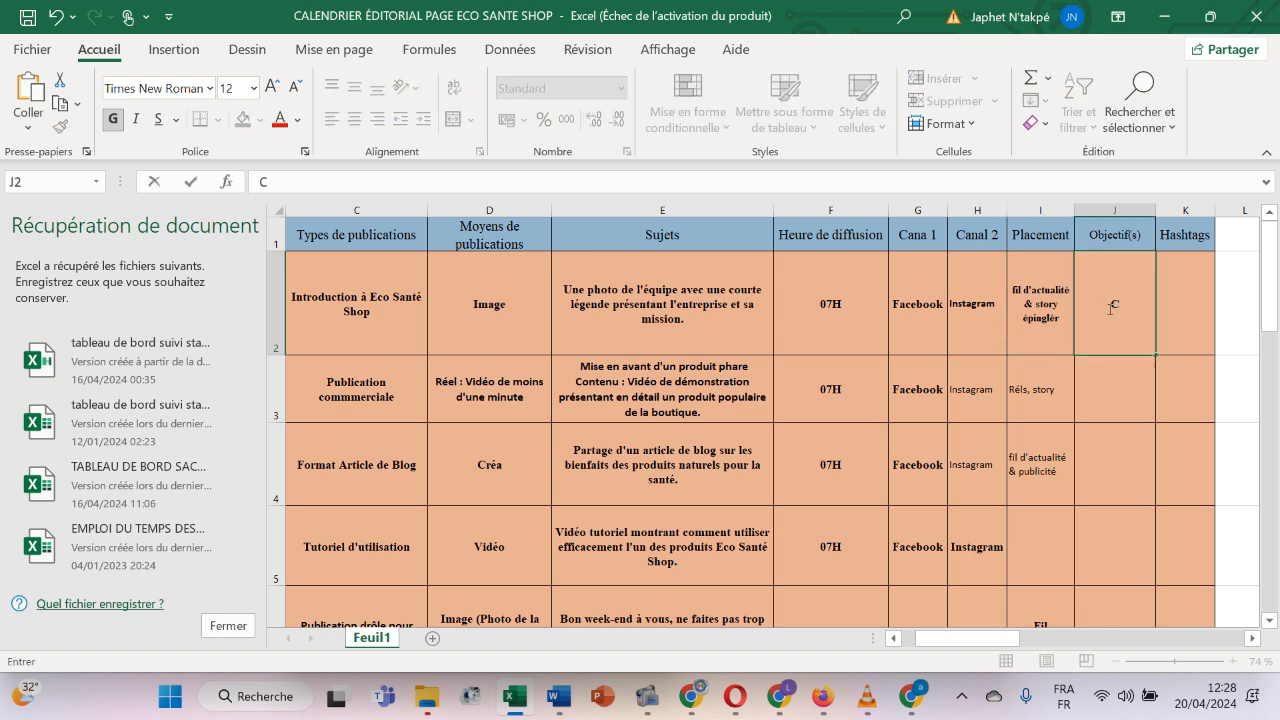
{"action": "type", "text": "réer"}
{"action": "key", "text": "BackSpace"}
{"action": "key", "text": "BackSpace"}
{"action": "key", "text": "BackSpace"}
{"action": "key", "text": "BackSpace"}
{"action": "key", "text": "BackSpace"}
{"action": "type", "text": "Faire adhérer la co"}
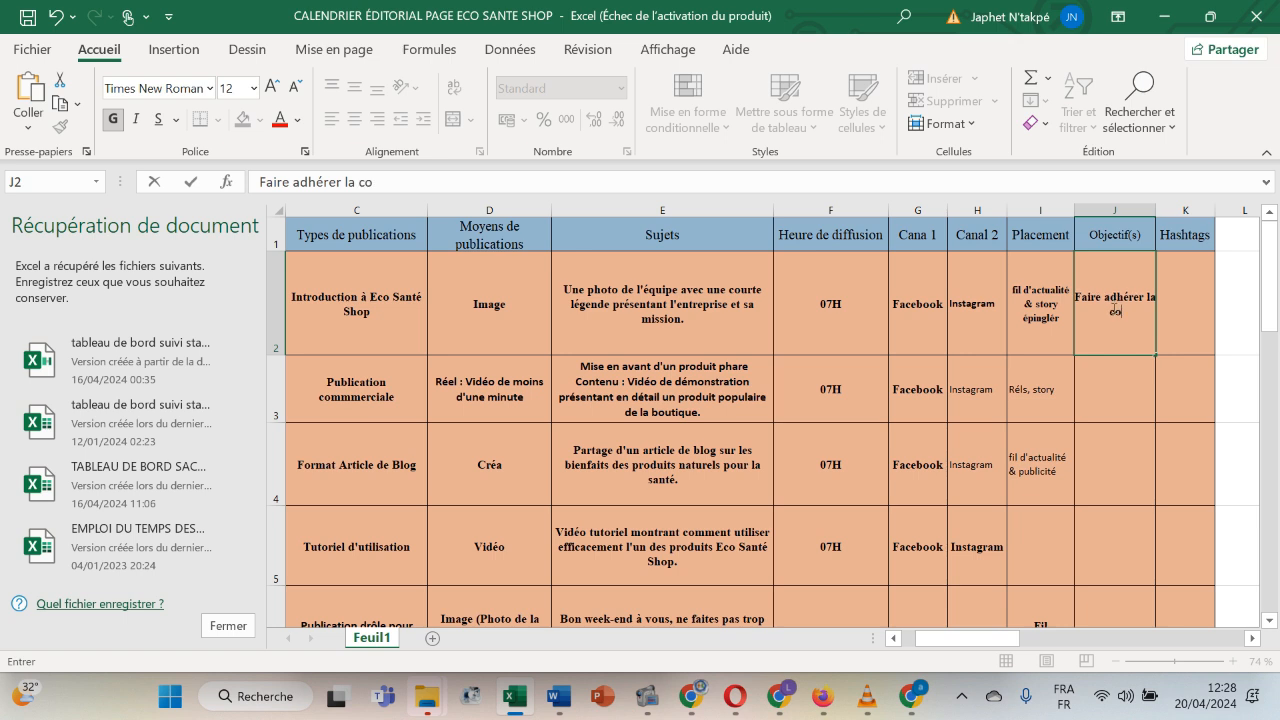
{"action": "type", "text": "mmunuté à la visio"}
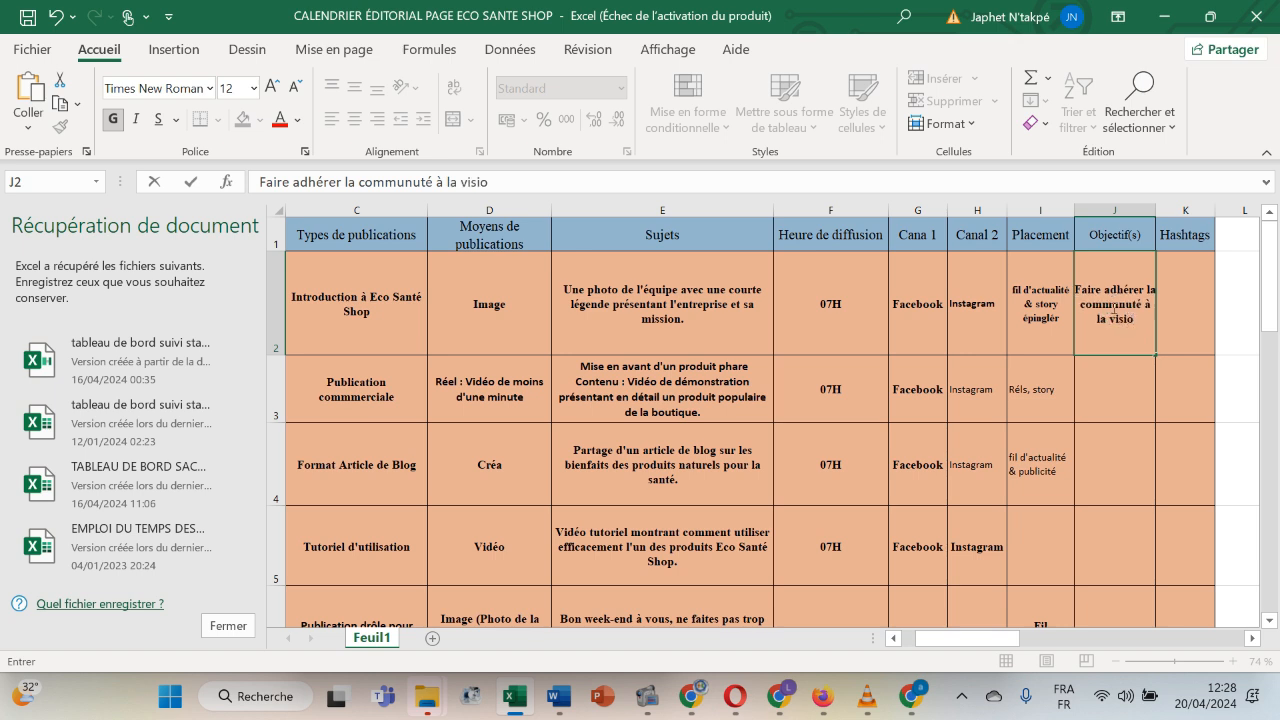
{"action": "type", "text": "n"}
{"action": "left_click", "coordinate": [1196, 301]}
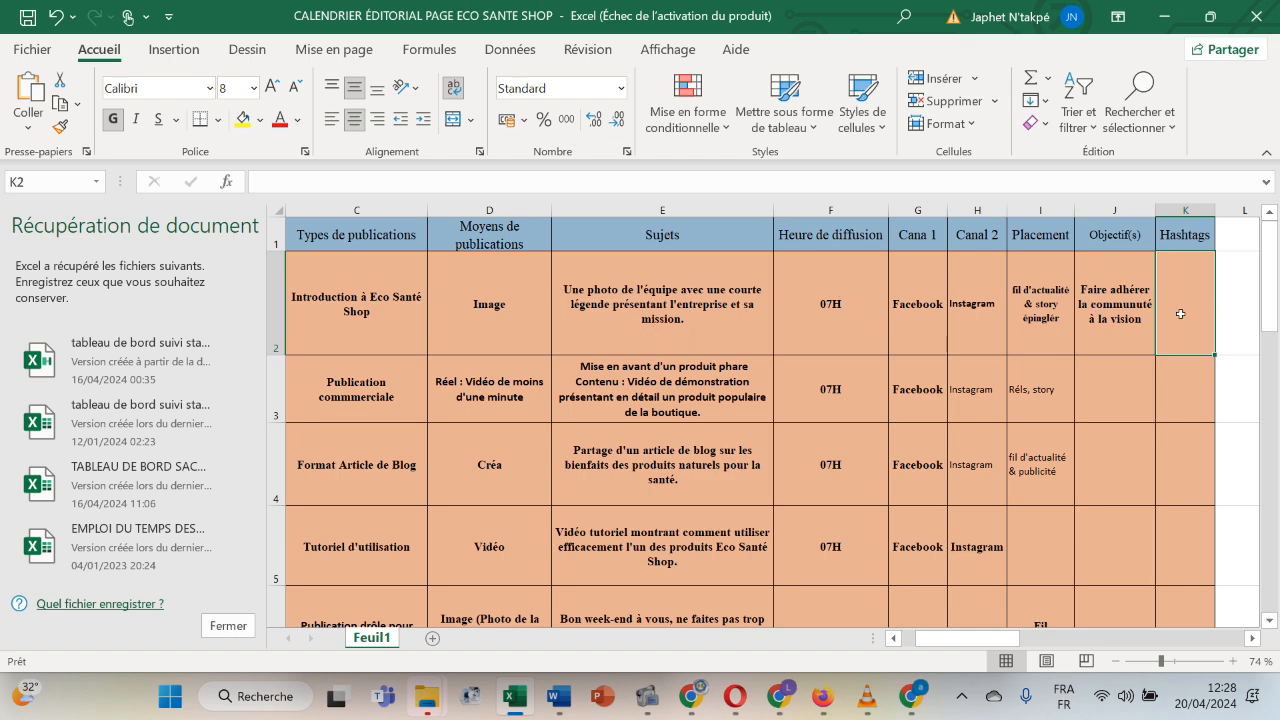
{"action": "scroll", "coordinate": [1020, 343], "scroll_direction": "left", "scroll_amount": 3}
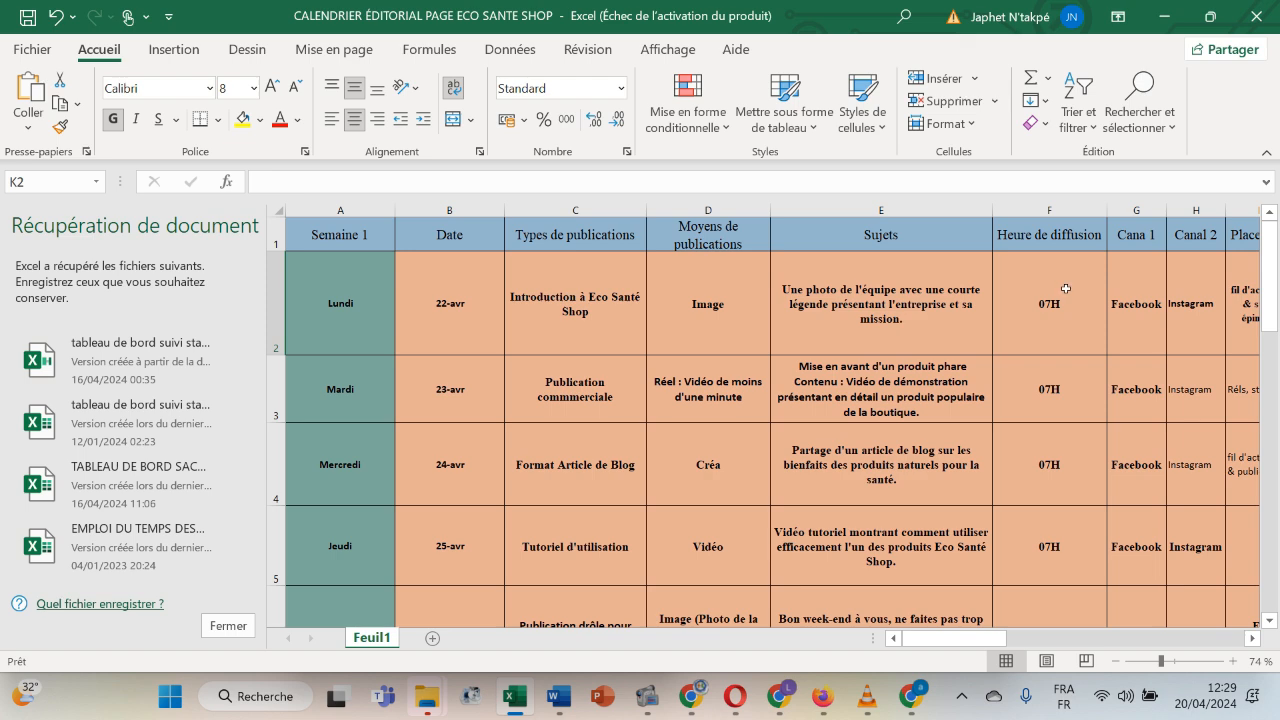
{"action": "scroll", "coordinate": [1066, 290], "scroll_direction": "right", "scroll_amount": 2}
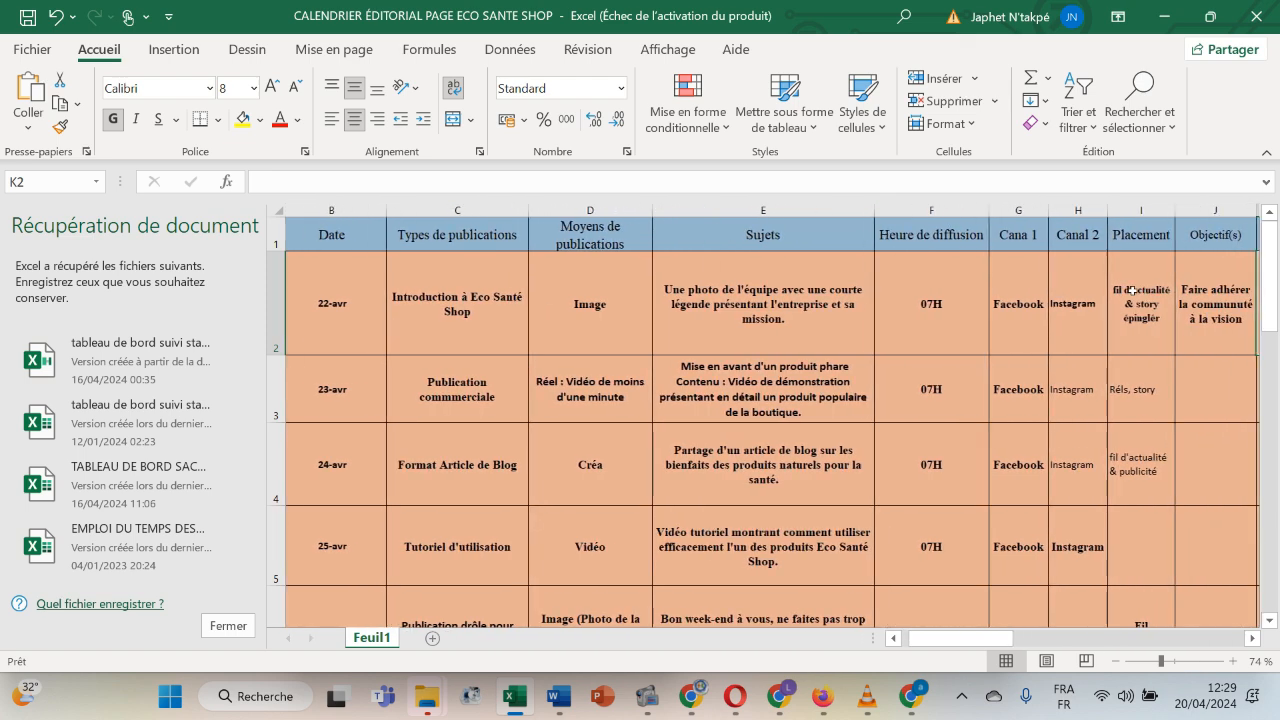
{"action": "scroll", "coordinate": [1131, 289], "scroll_direction": "right", "scroll_amount": 3}
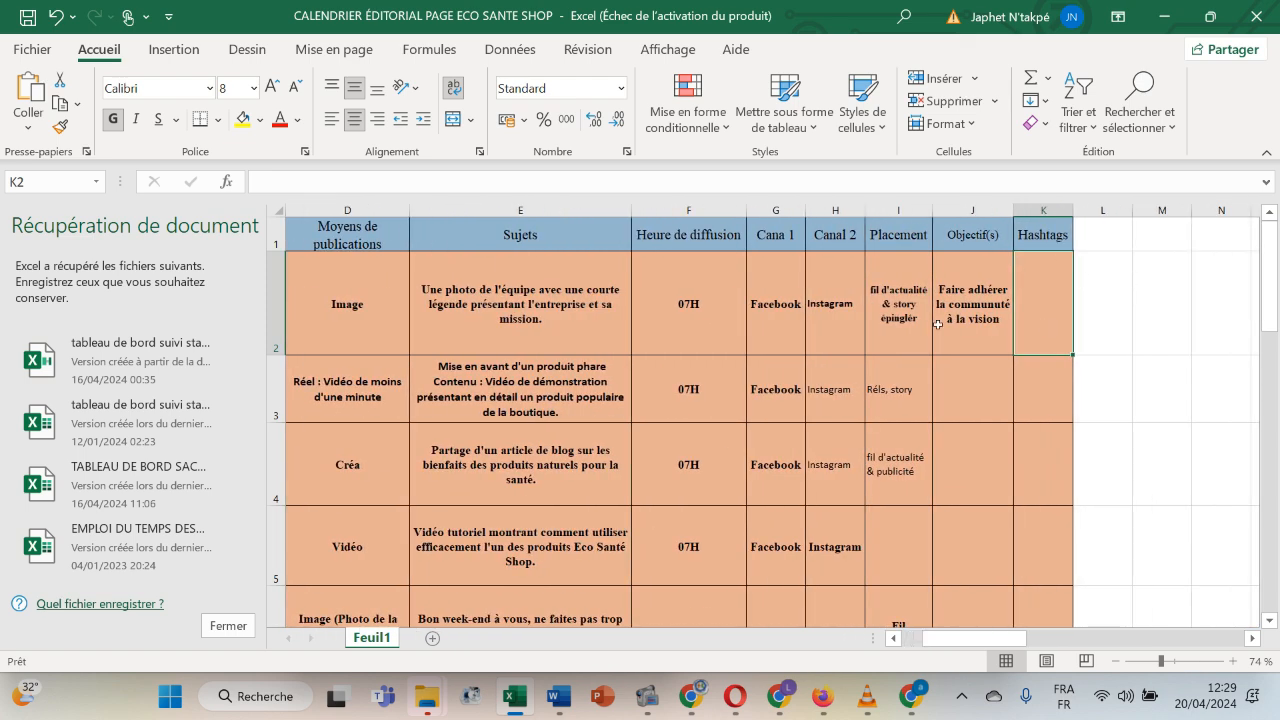
Switch to WhatsApp Web in Chrome and look back through the earlier messages of the FORMATION CM (SOCIVAD DIGITAL) group.
{"action": "left_click", "coordinate": [692, 698]}
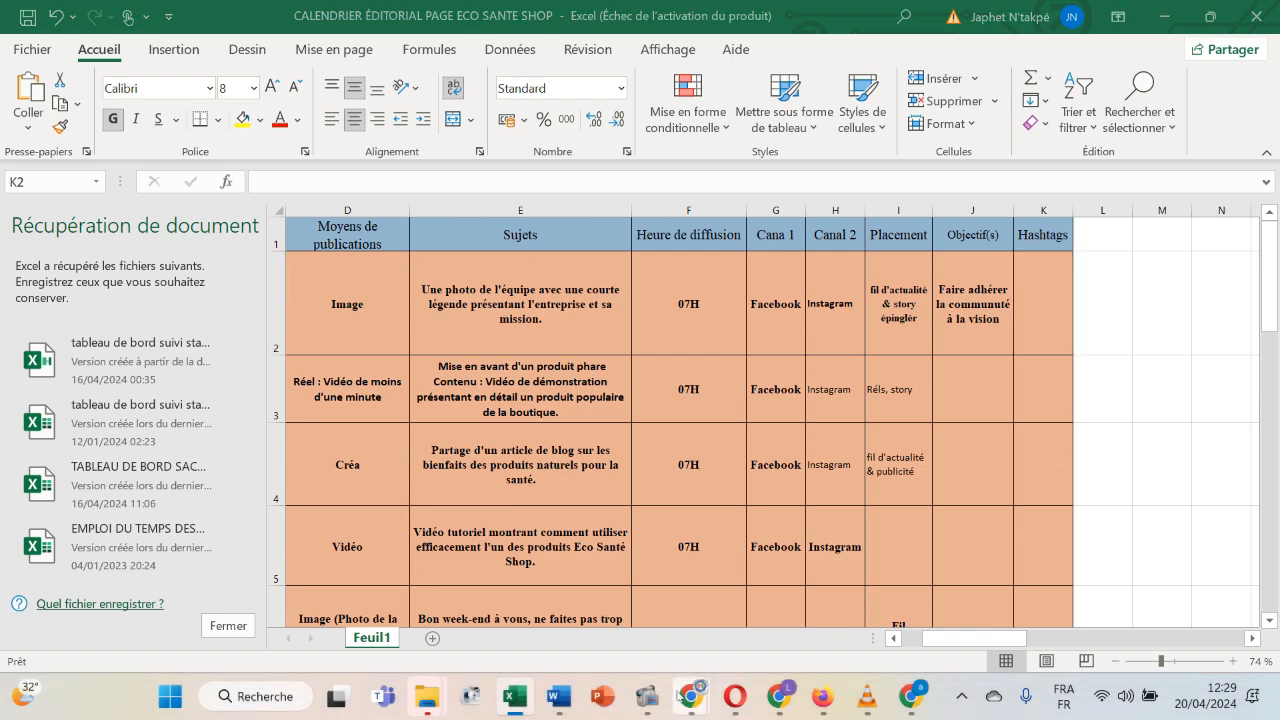
{"action": "left_click", "coordinate": [347, 595]}
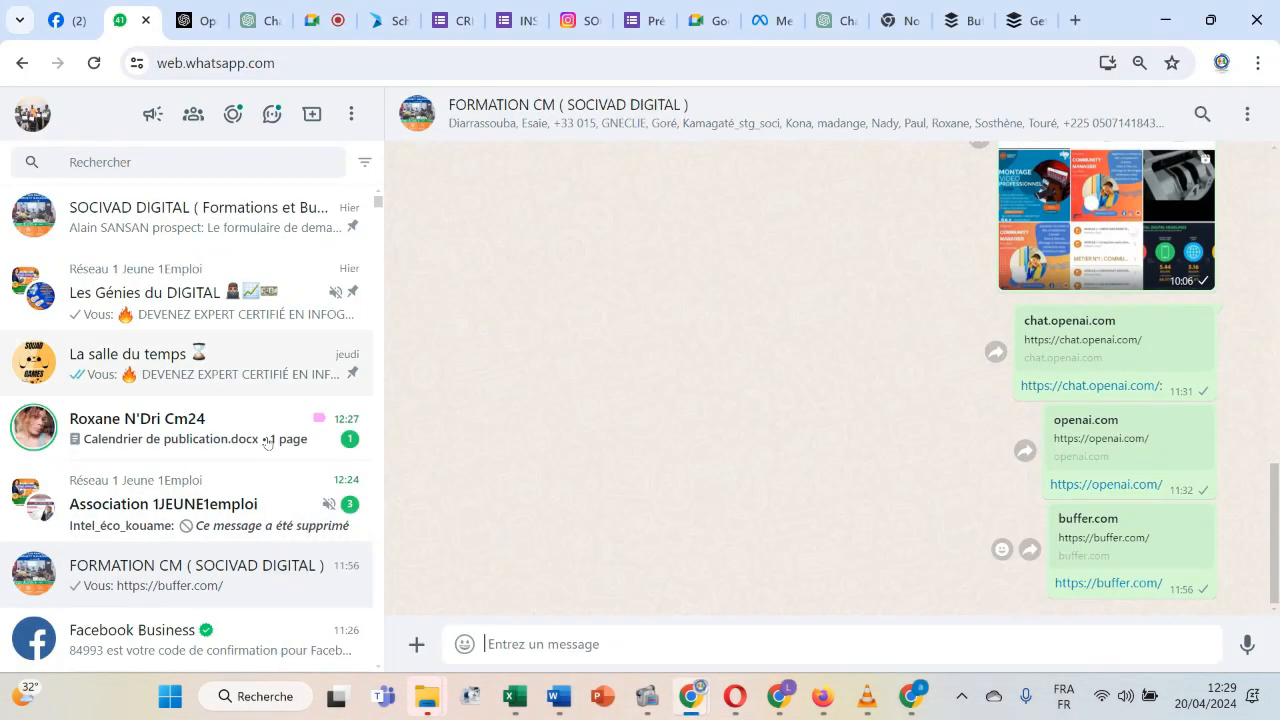
{"action": "scroll", "coordinate": [491, 404], "scroll_direction": "up", "scroll_amount": 10}
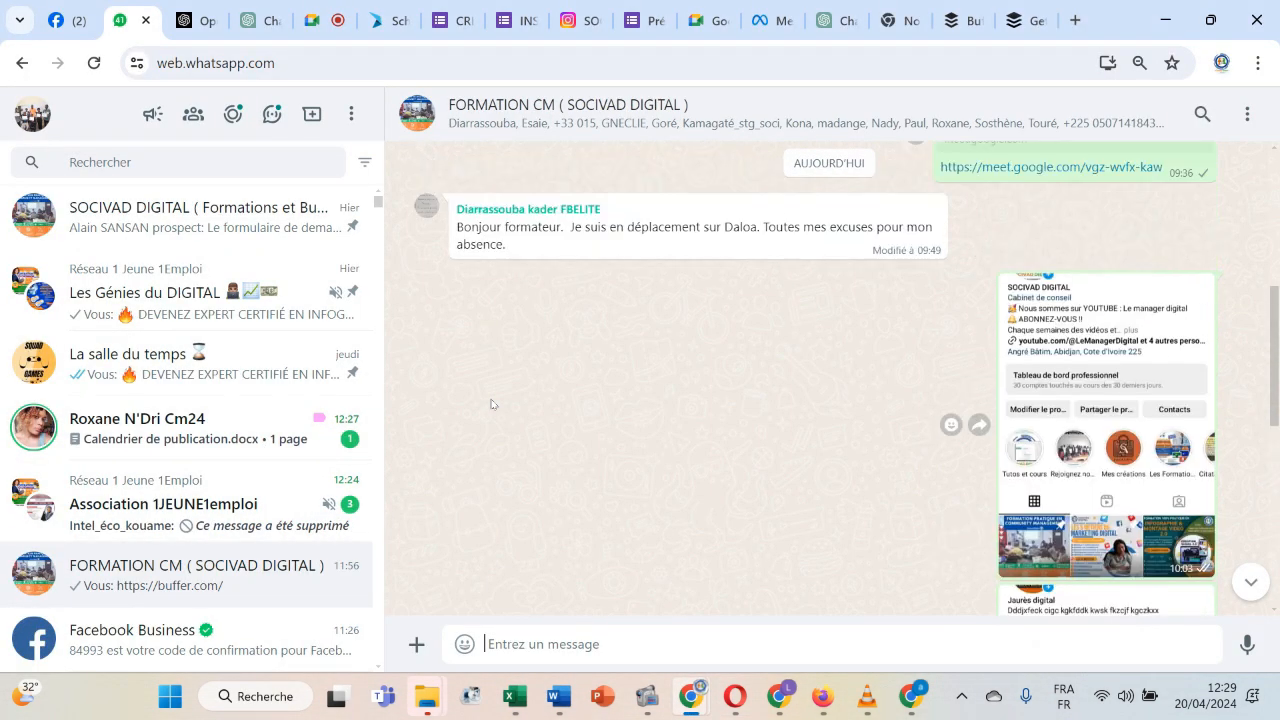
{"action": "scroll", "coordinate": [491, 404], "scroll_direction": "up", "scroll_amount": 10}
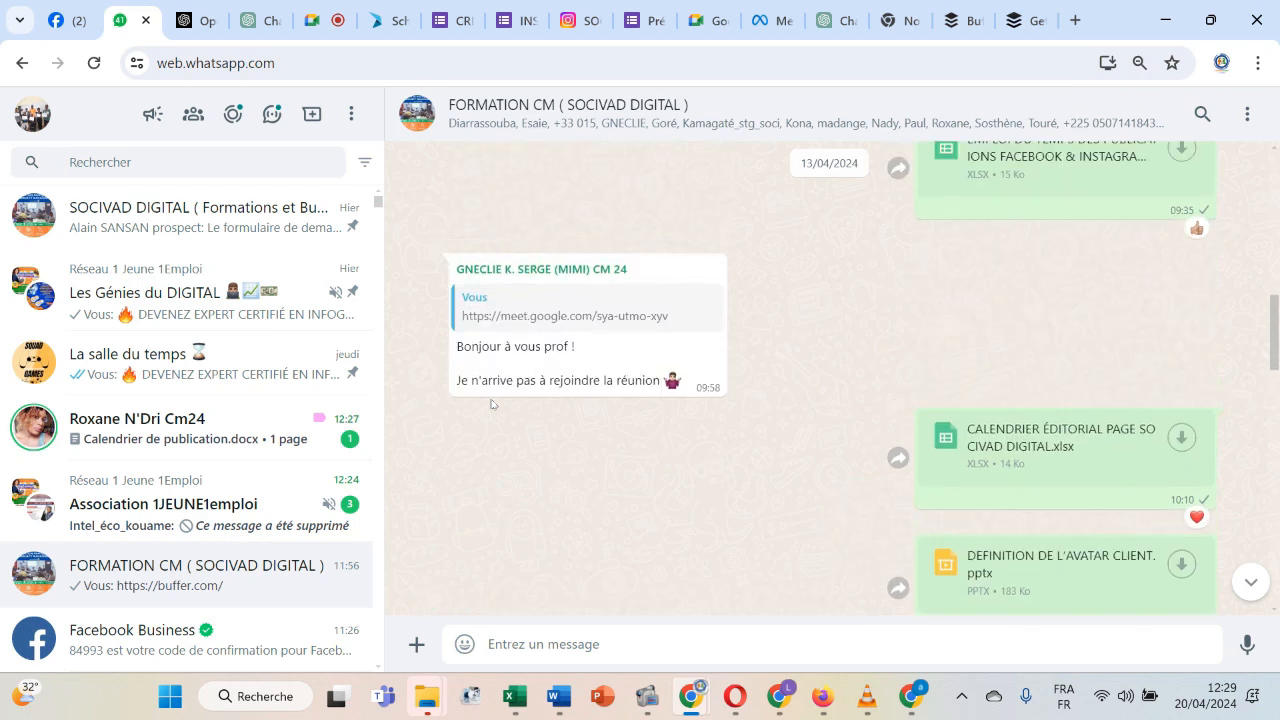
{"action": "scroll", "coordinate": [491, 404], "scroll_direction": "up", "scroll_amount": 10}
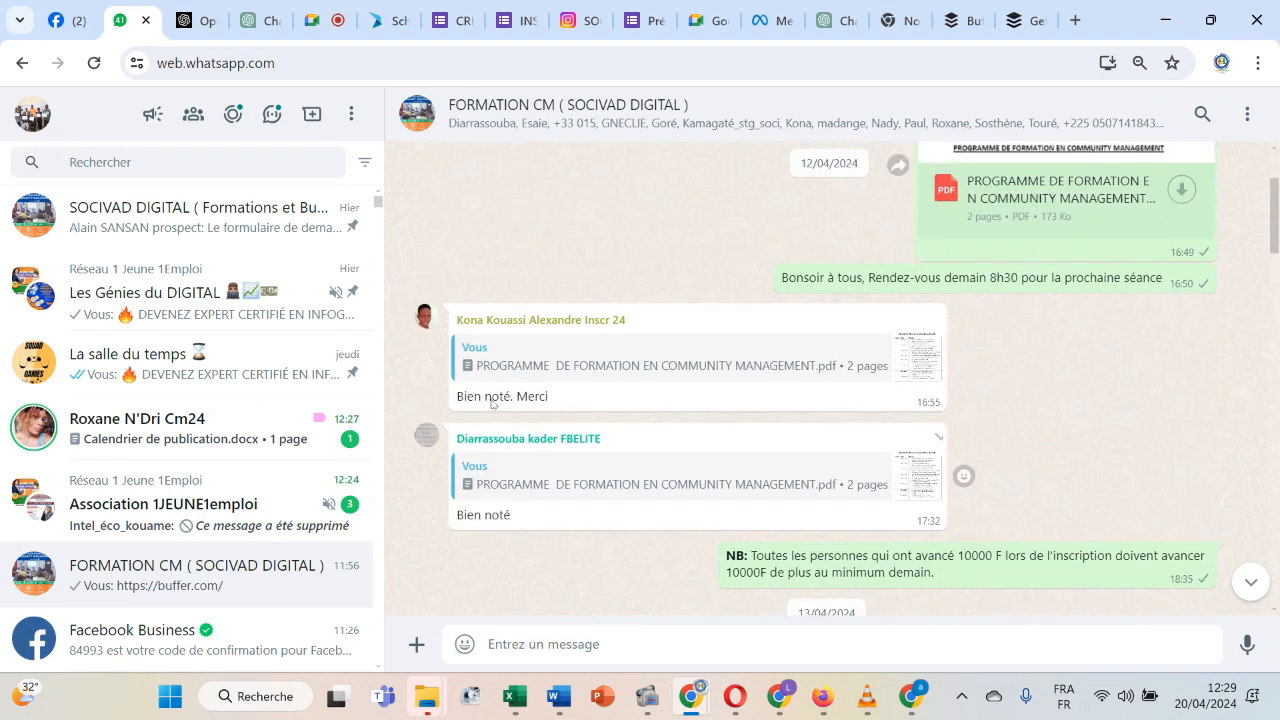
{"action": "scroll", "coordinate": [491, 404], "scroll_direction": "up", "scroll_amount": 10}
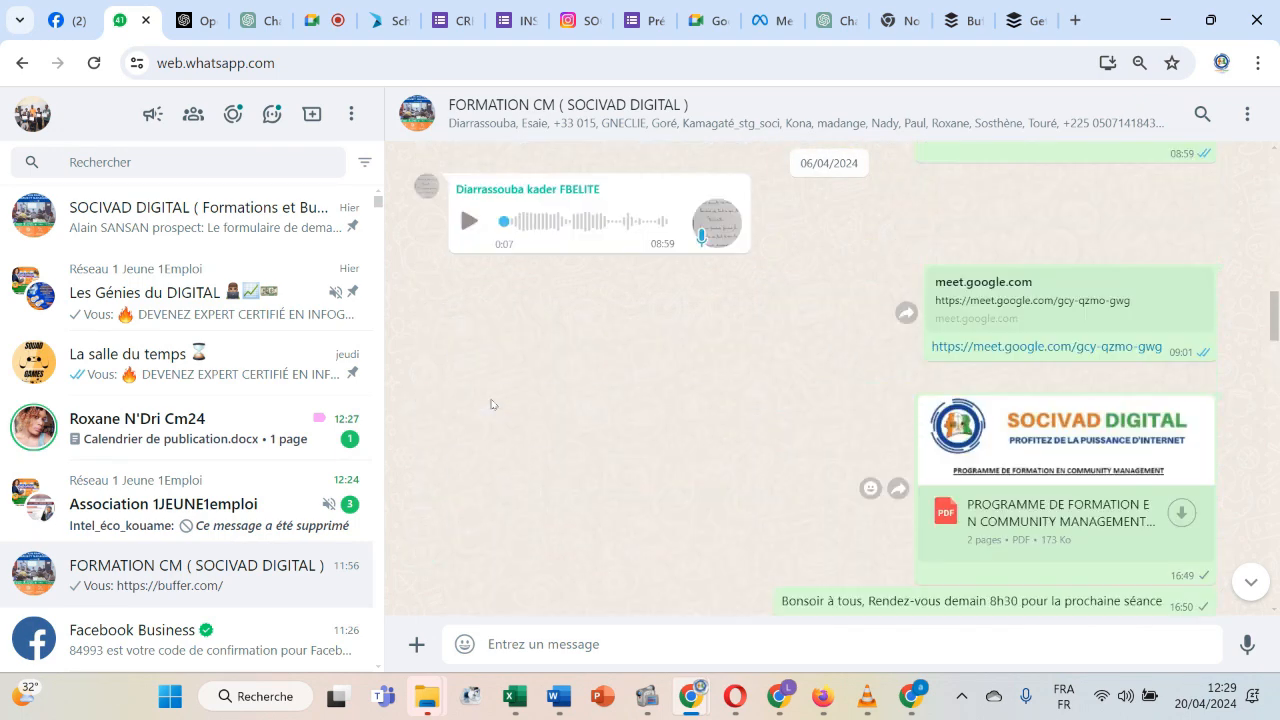
{"action": "scroll", "coordinate": [491, 404], "scroll_direction": "up", "scroll_amount": 1}
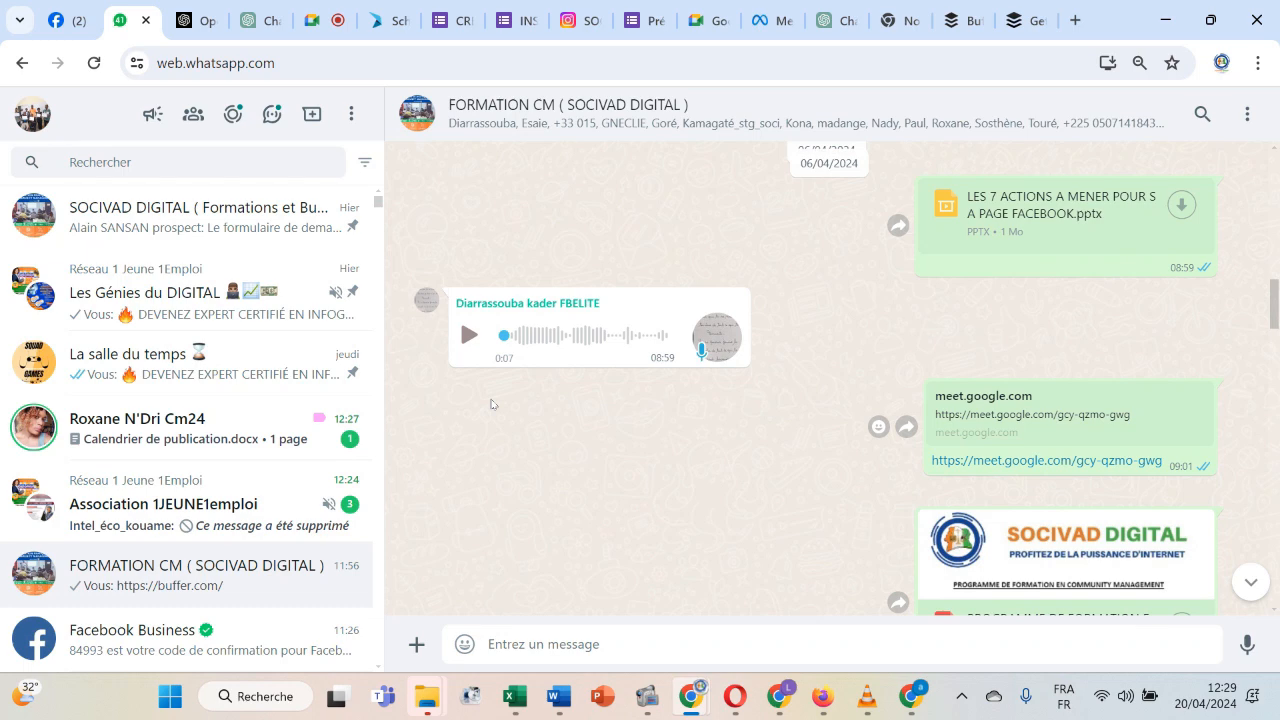
{"action": "scroll", "coordinate": [491, 404], "scroll_direction": "up", "scroll_amount": 10}
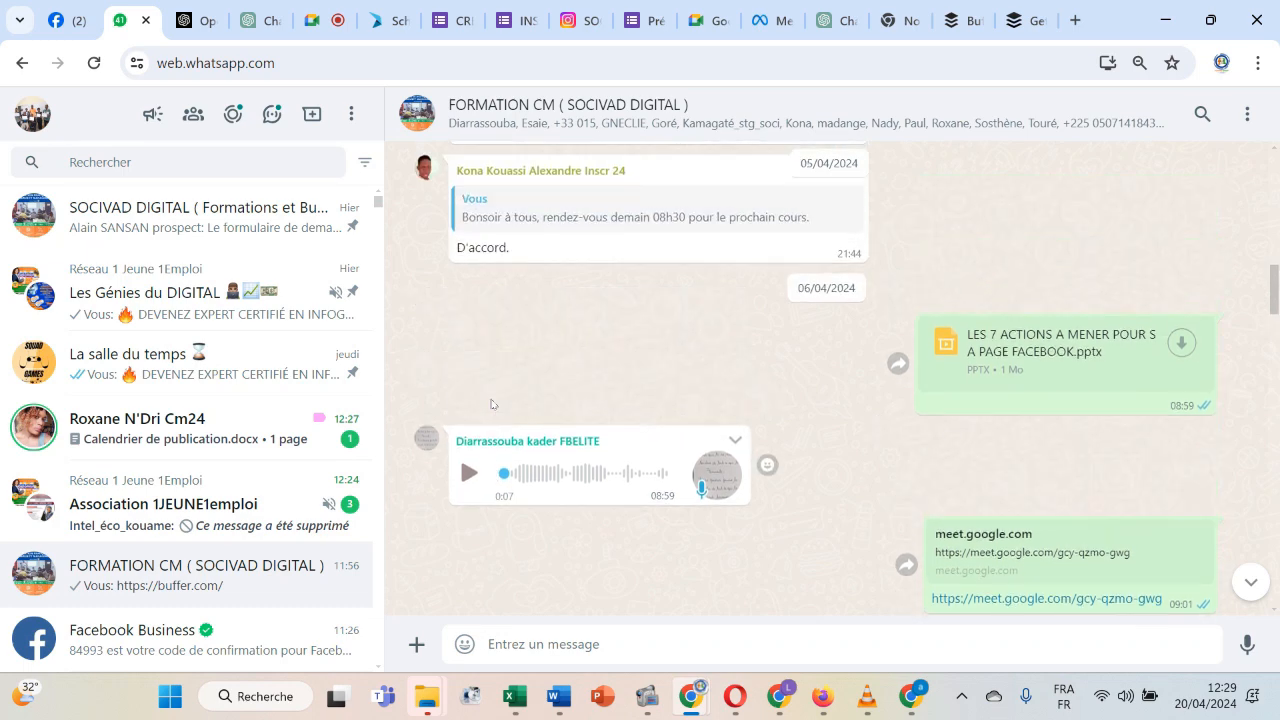
{"action": "scroll", "coordinate": [491, 404], "scroll_direction": "up", "scroll_amount": 5}
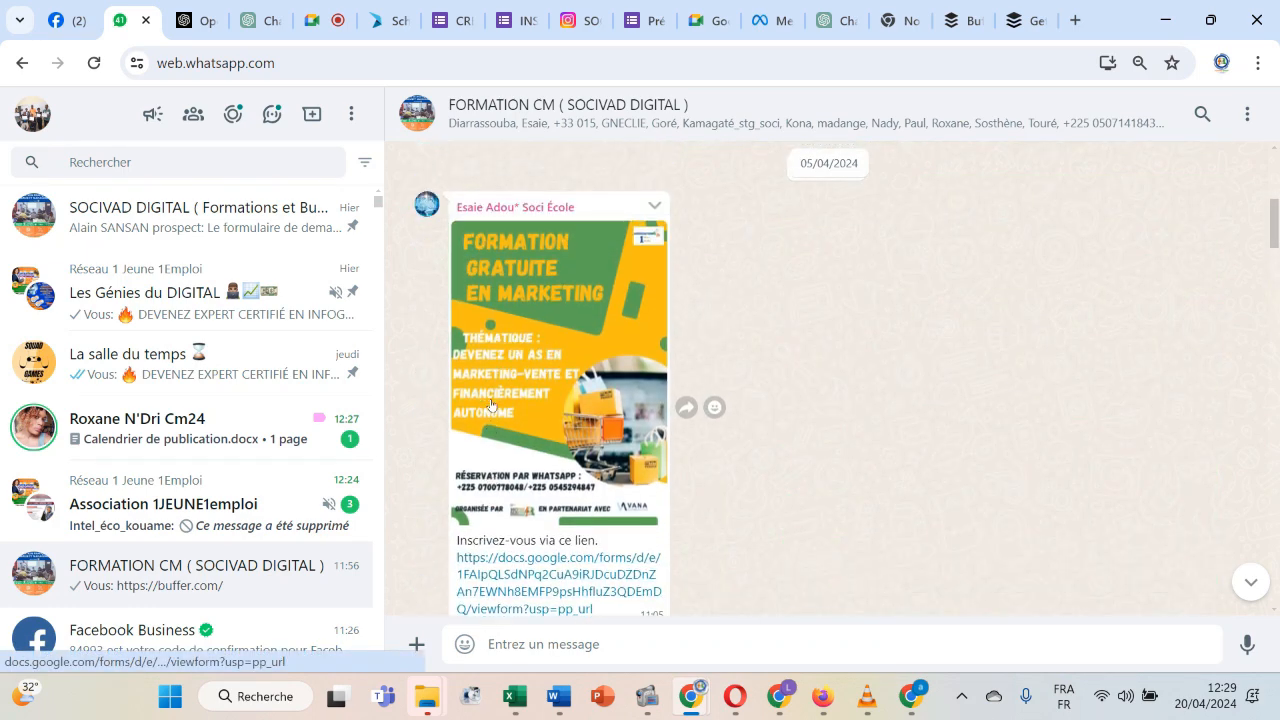
{"action": "scroll", "coordinate": [491, 404], "scroll_direction": "up", "scroll_amount": 2}
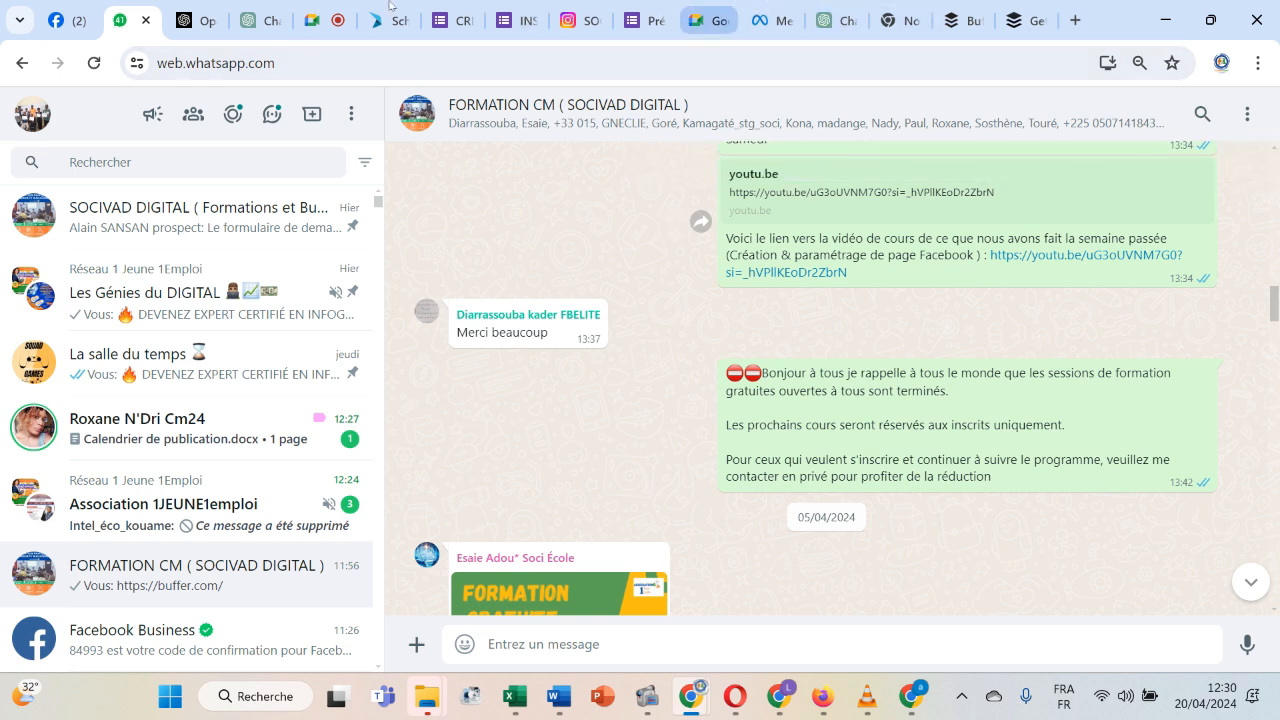
Switch to Facebook, open the Socivad Digital page's publications and go to the personal profile's home feed.
{"action": "left_click", "coordinate": [66, 20]}
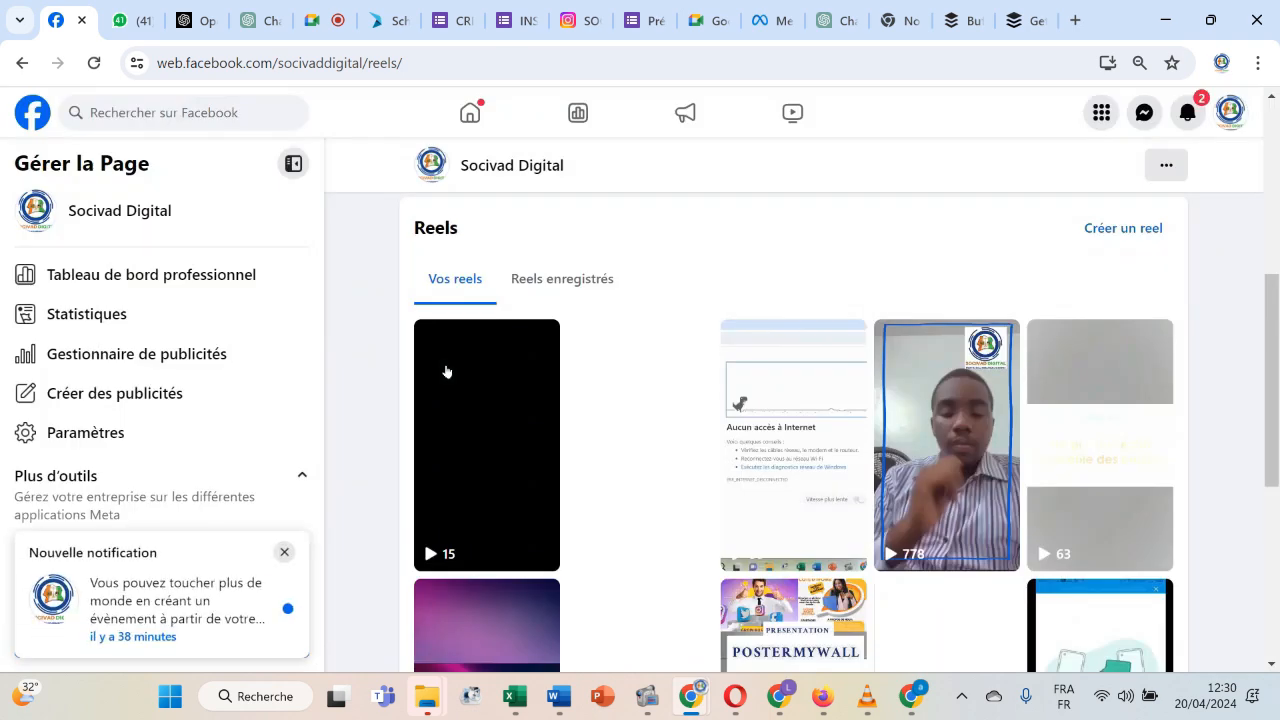
{"action": "scroll", "coordinate": [415, 300], "scroll_direction": "up", "scroll_amount": 5}
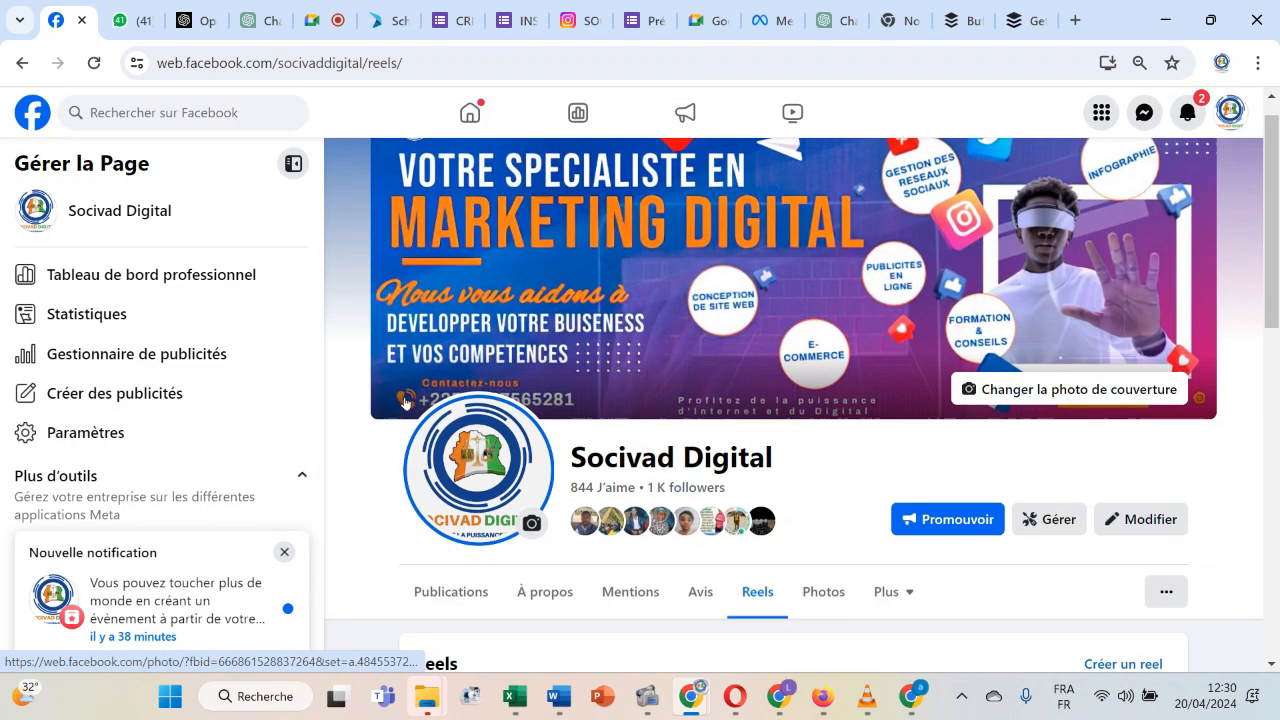
{"action": "left_click", "coordinate": [409, 611]}
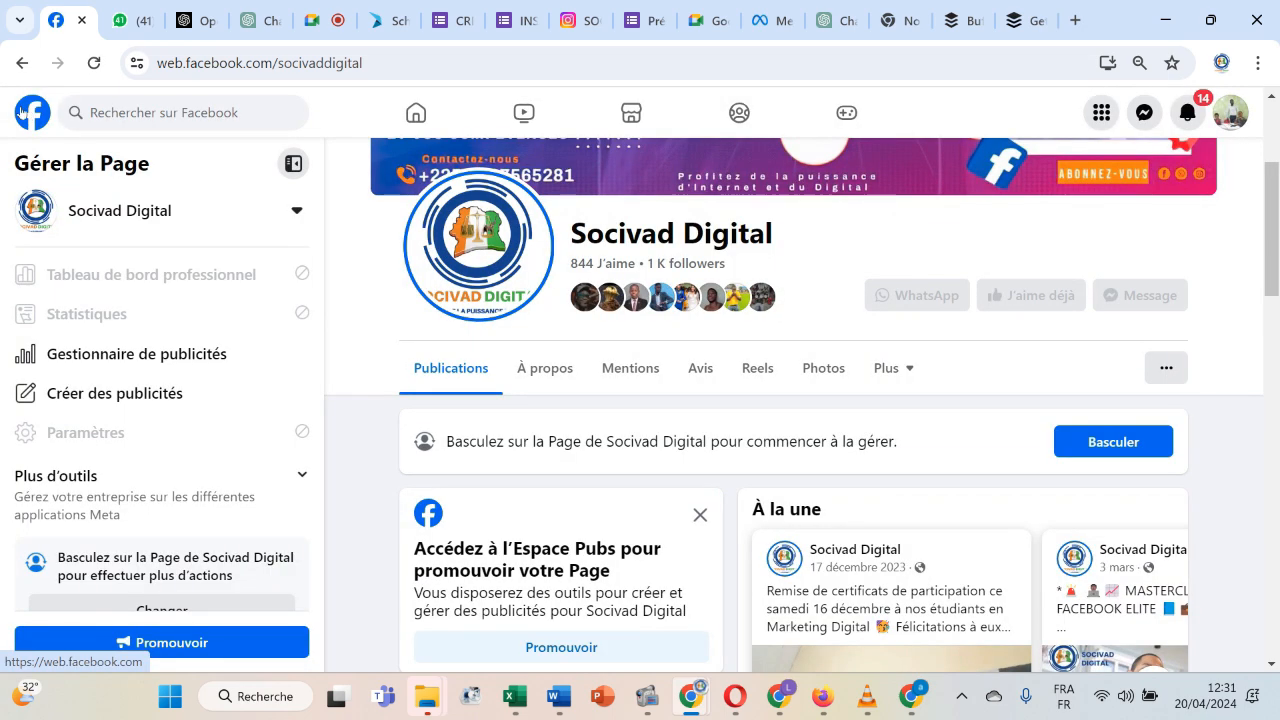
{"action": "left_click", "coordinate": [21, 112]}
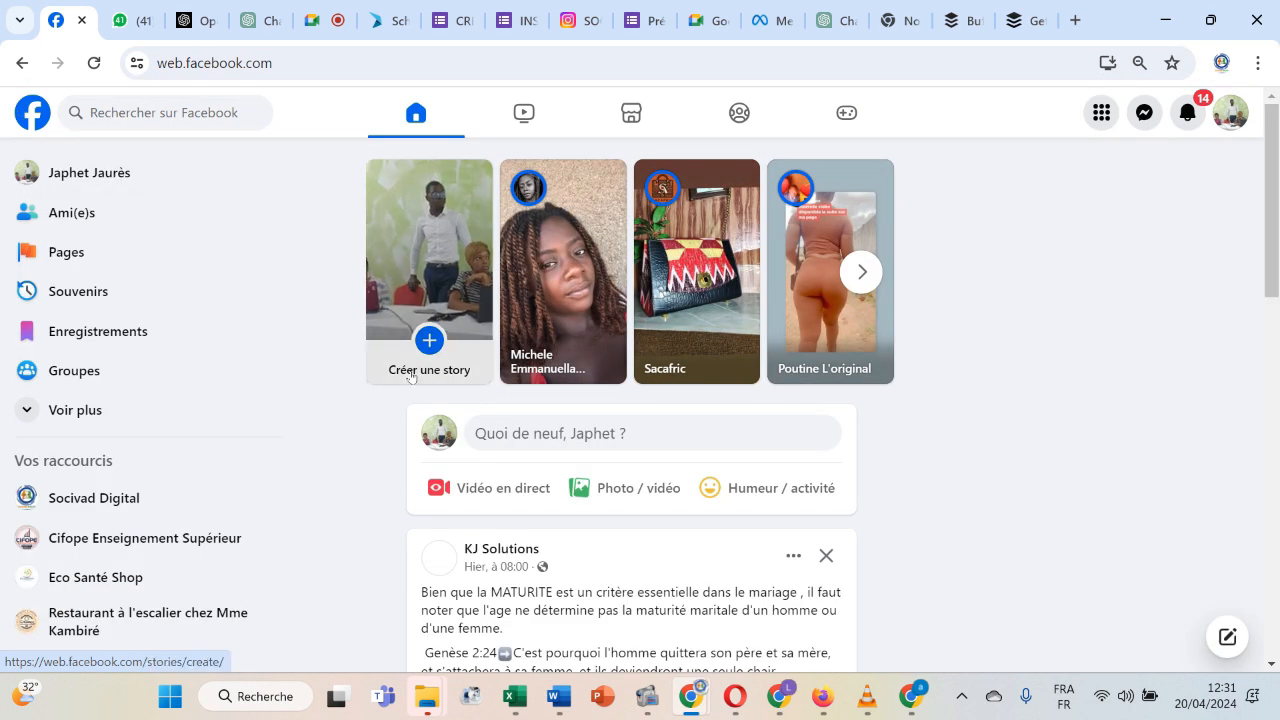
Expand the full text of the KJ Solutions post in the feed and examine the hashtags at its end.
{"action": "scroll", "coordinate": [333, 455], "scroll_direction": "down", "scroll_amount": 2}
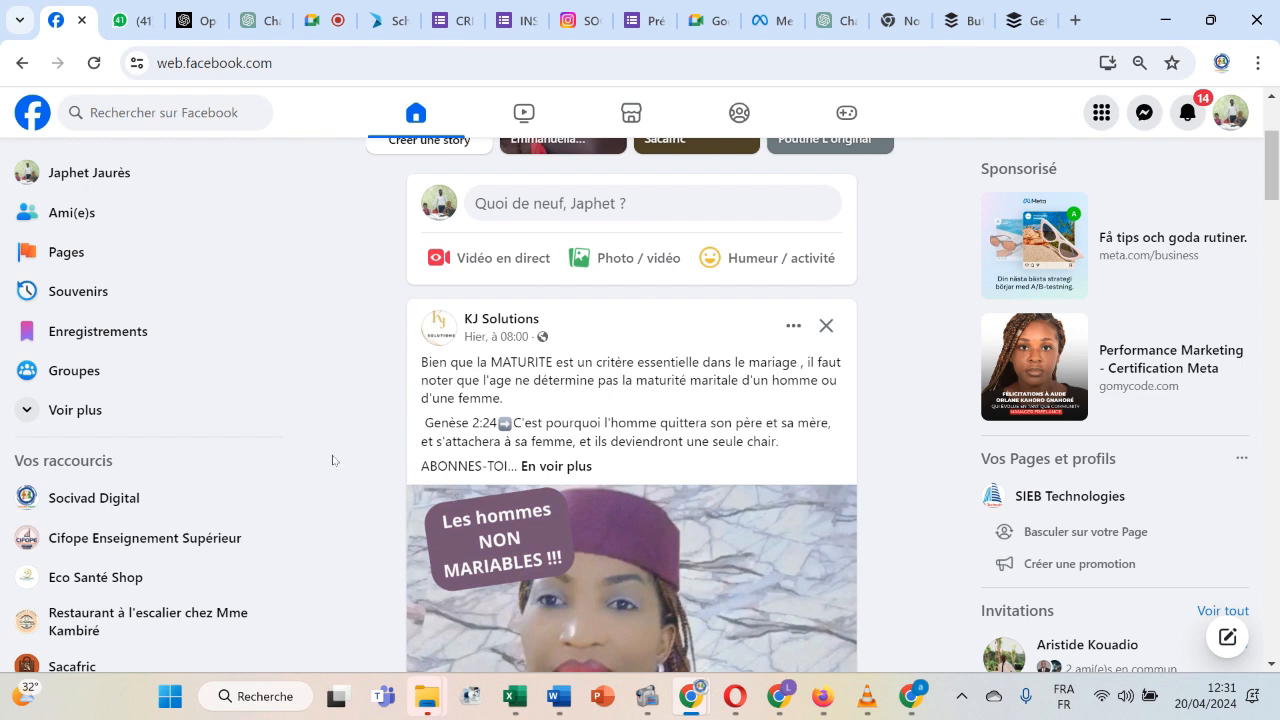
{"action": "scroll", "coordinate": [333, 460], "scroll_direction": "down", "scroll_amount": 1}
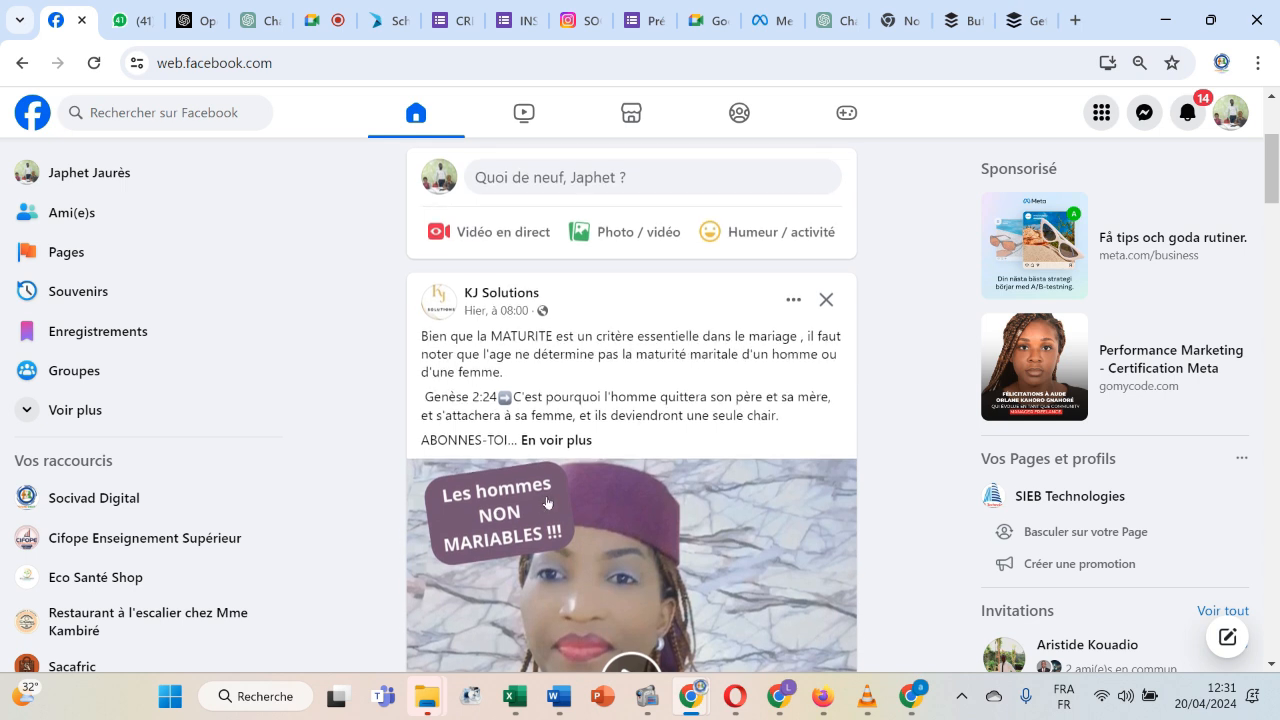
{"action": "left_click", "coordinate": [541, 442]}
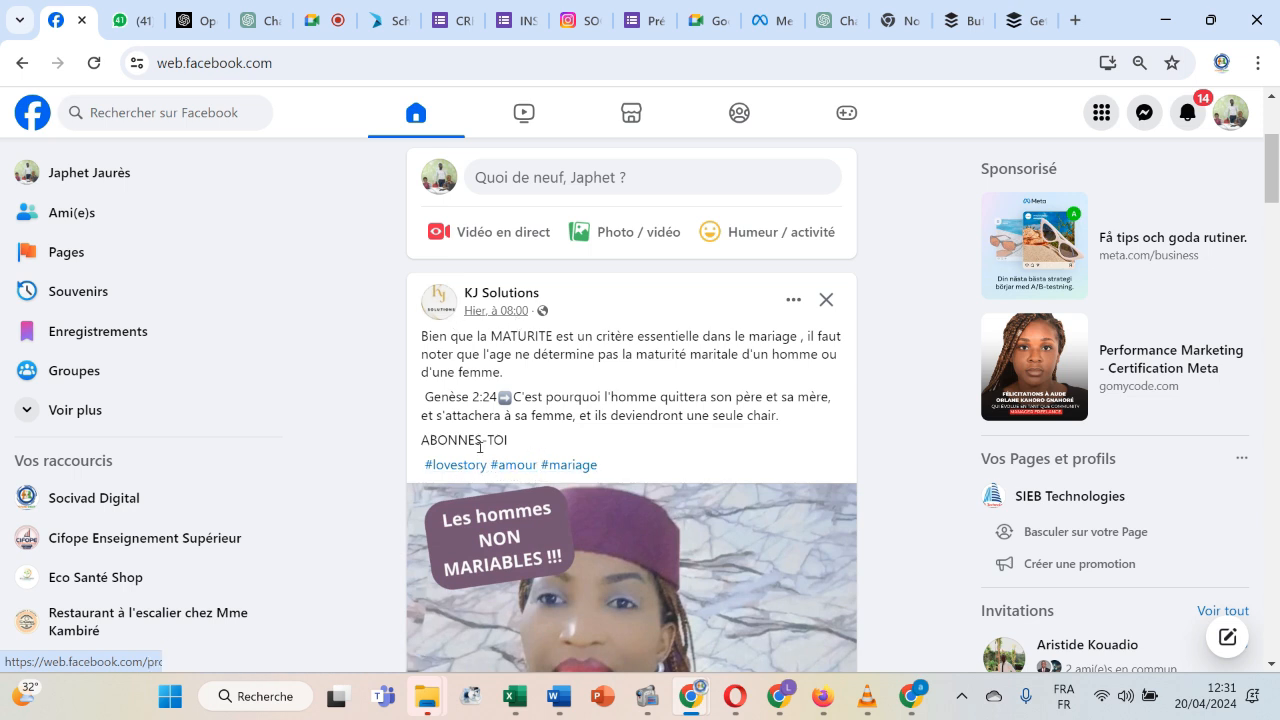
{"action": "scroll", "coordinate": [600, 437], "scroll_direction": "down", "scroll_amount": 2}
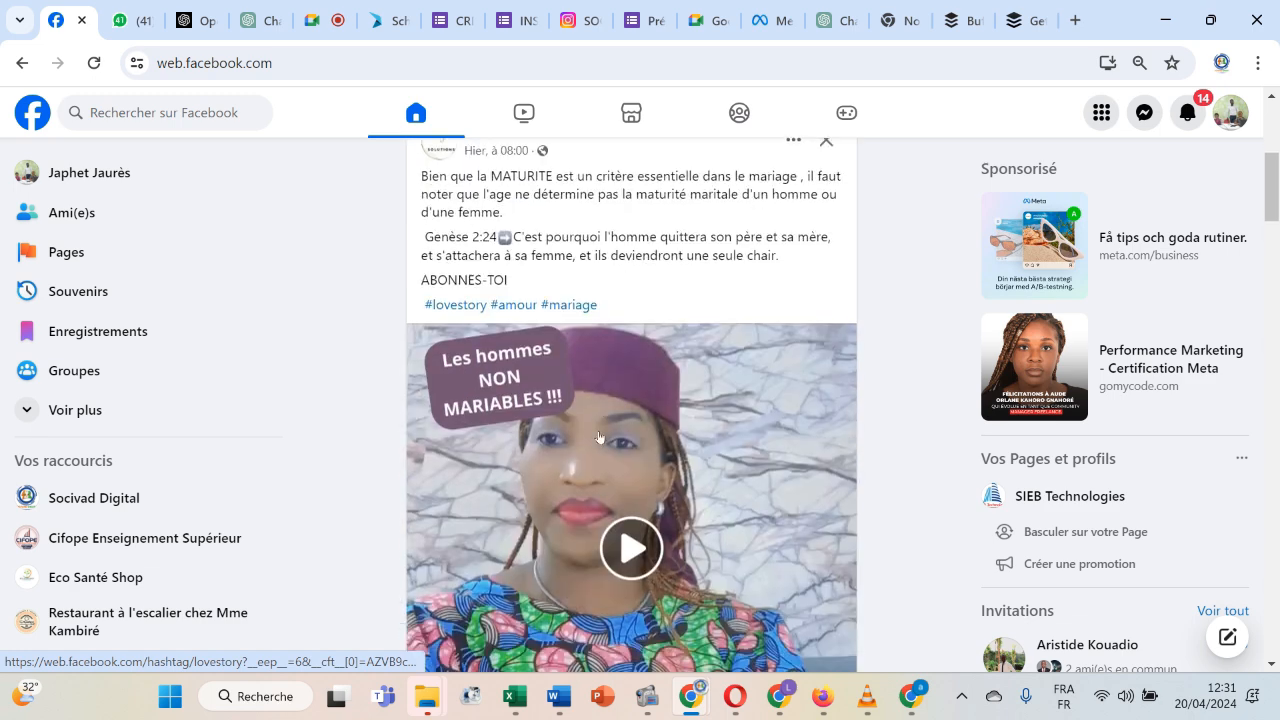
Look further through the Facebook home feed for posts with hashtags and expand the sponsored E-commerce ebook post's text.
{"action": "scroll", "coordinate": [599, 437], "scroll_direction": "down", "scroll_amount": 10}
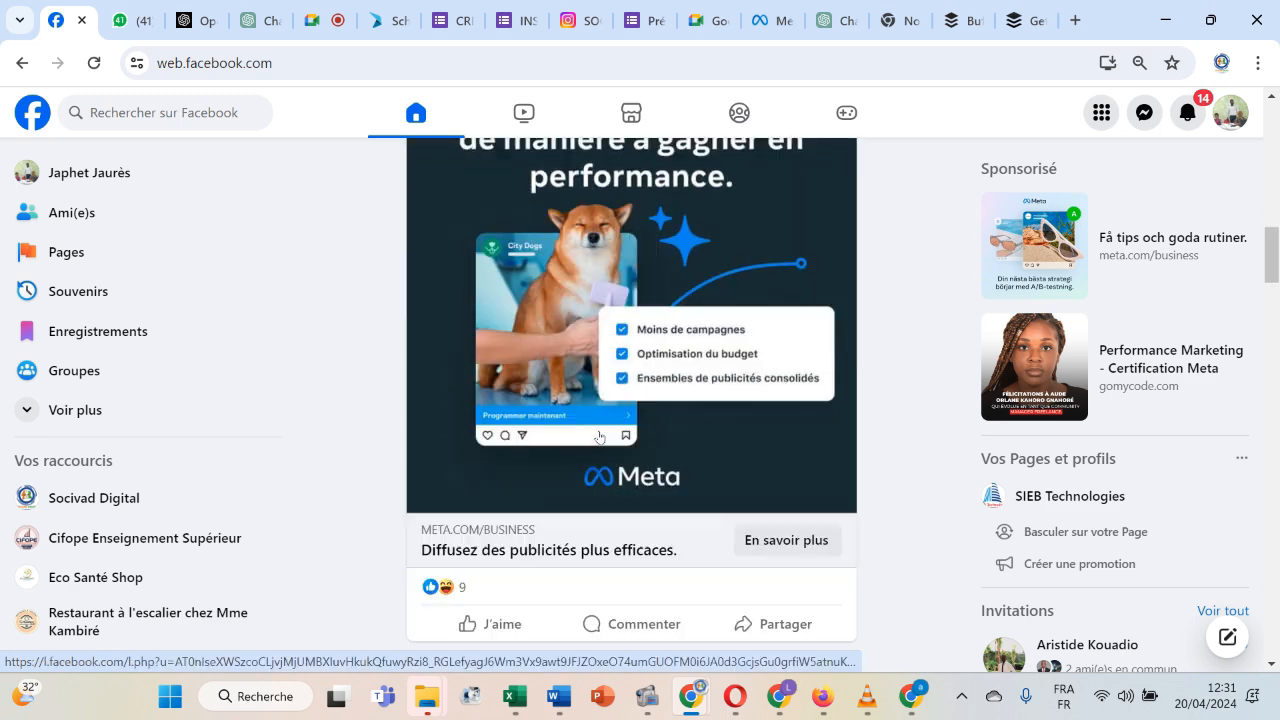
{"action": "scroll", "coordinate": [599, 437], "scroll_direction": "down", "scroll_amount": 6}
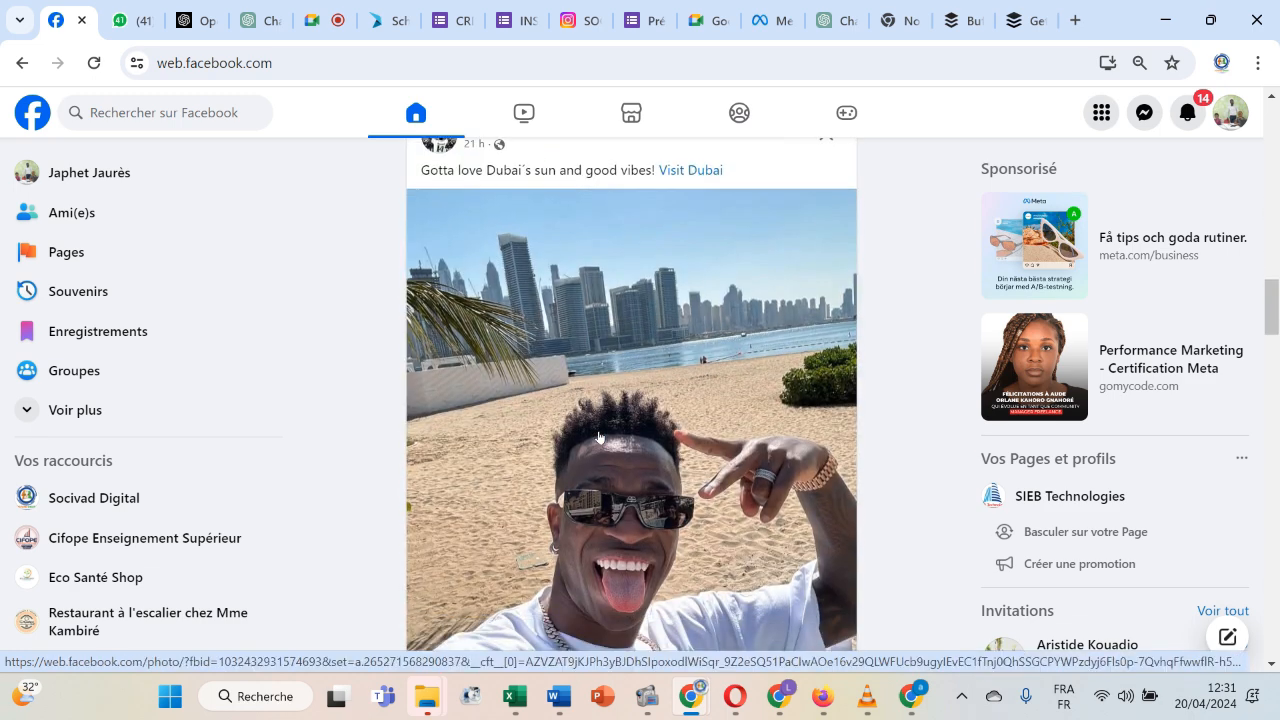
{"action": "scroll", "coordinate": [599, 437], "scroll_direction": "down", "scroll_amount": 10}
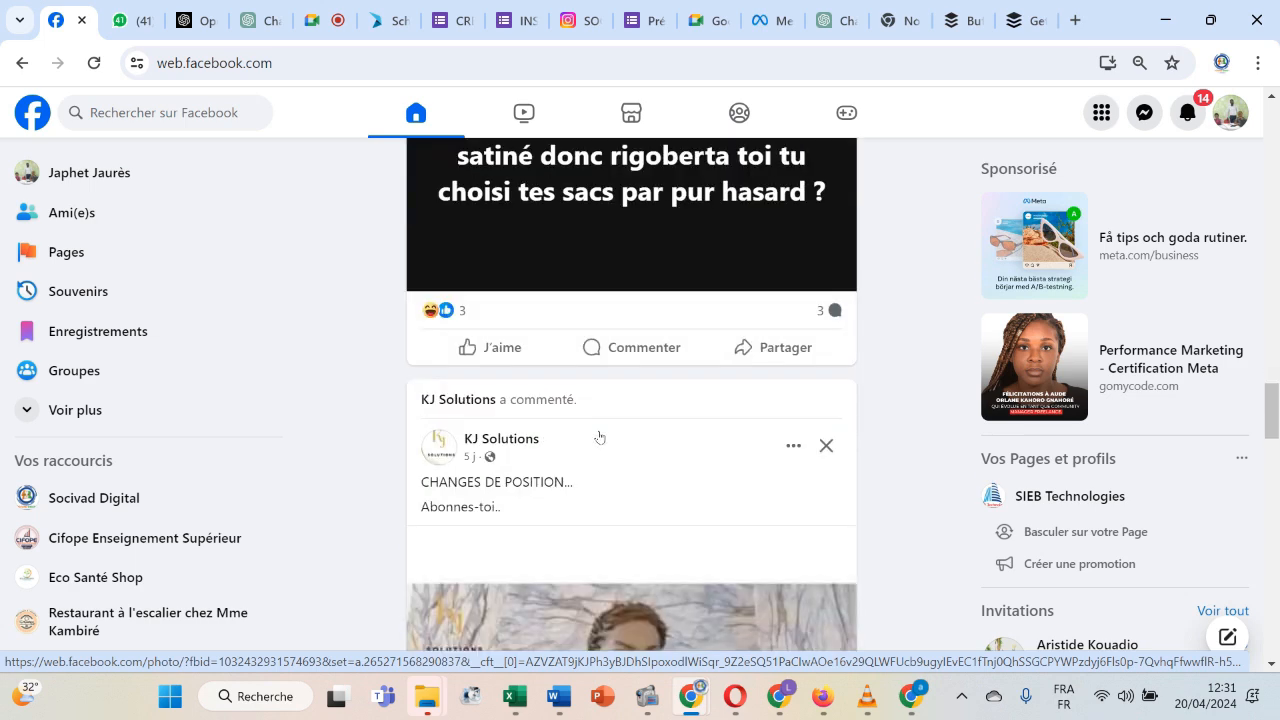
{"action": "scroll", "coordinate": [599, 437], "scroll_direction": "down", "scroll_amount": 2}
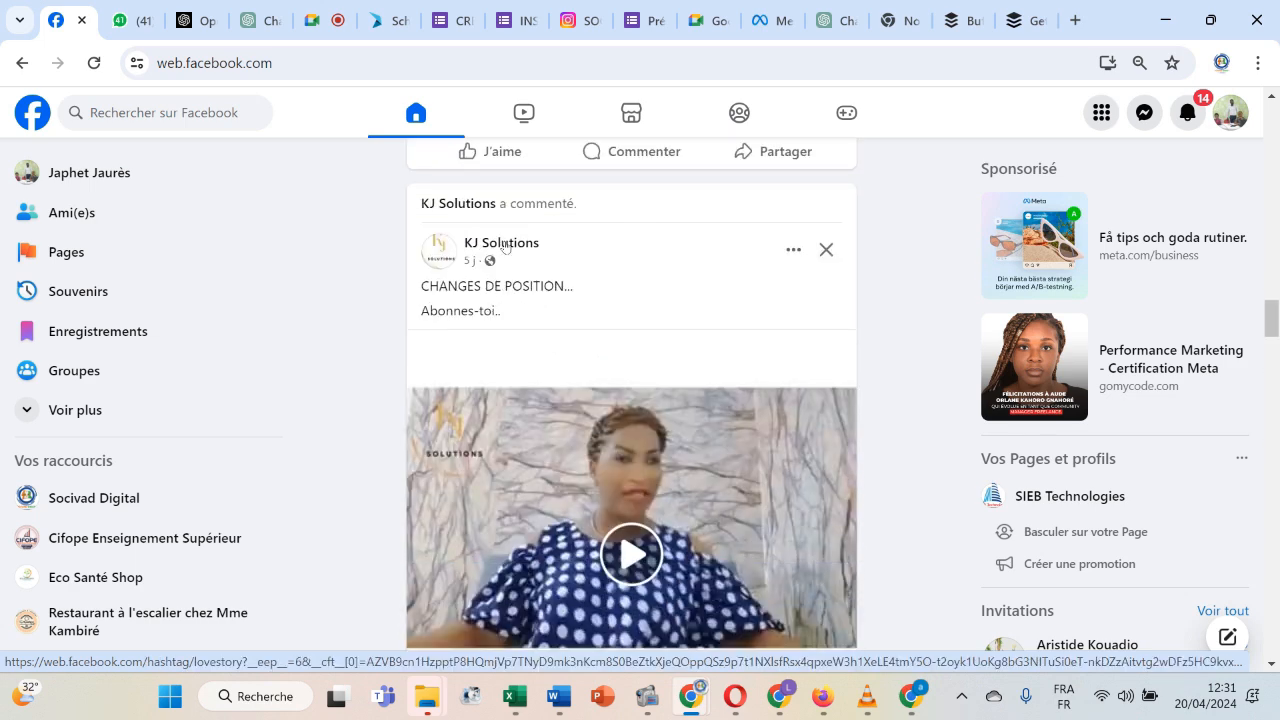
{"action": "scroll", "coordinate": [504, 246], "scroll_direction": "down", "scroll_amount": 13}
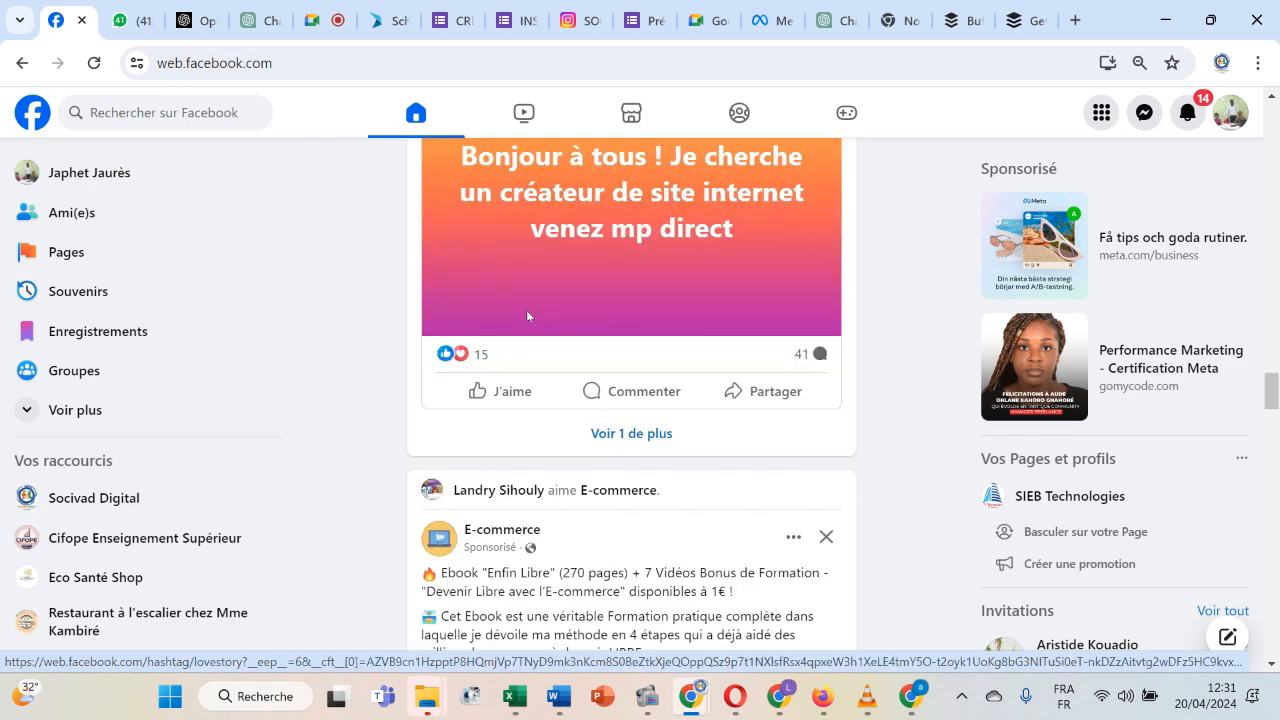
{"action": "scroll", "coordinate": [527, 316], "scroll_direction": "down", "scroll_amount": 4}
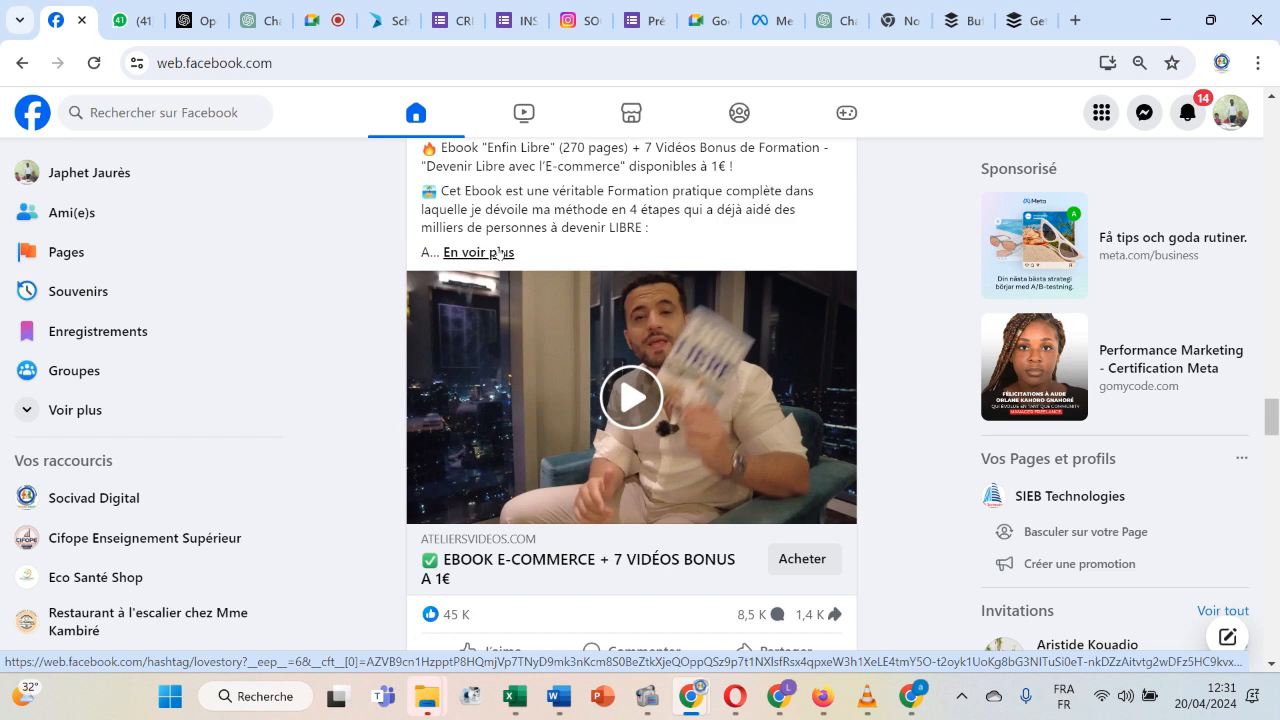
{"action": "left_click", "coordinate": [499, 253]}
{"action": "scroll", "coordinate": [542, 419], "scroll_direction": "down", "scroll_amount": 10}
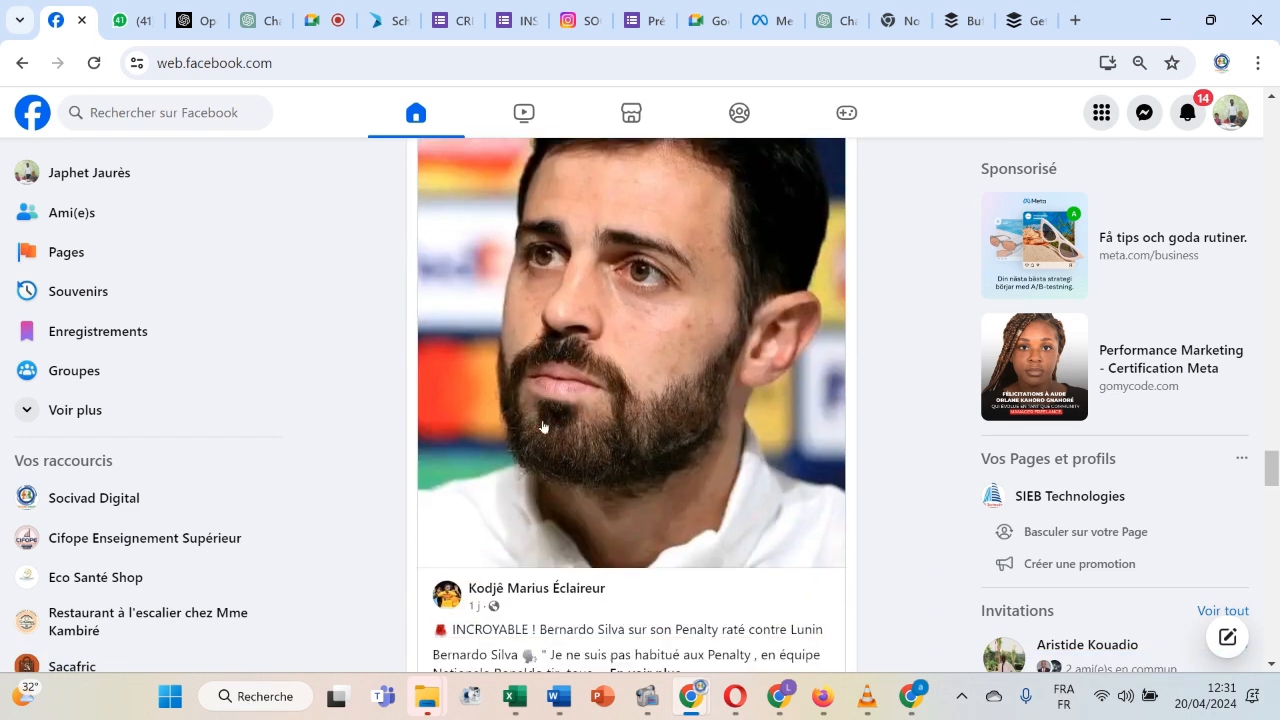
Find the sponsored Ménagère pro post further along the feed and examine the hashtags inside its text.
{"action": "scroll", "coordinate": [542, 427], "scroll_direction": "down", "scroll_amount": 15}
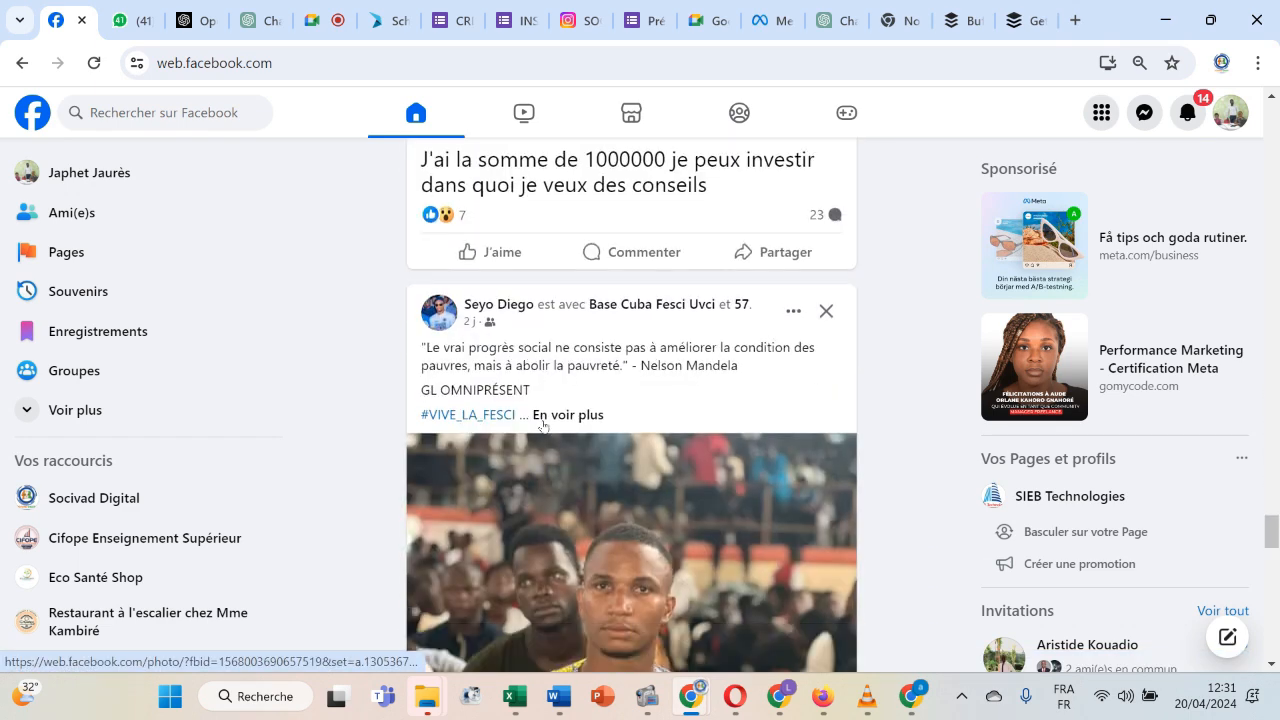
{"action": "scroll", "coordinate": [543, 426], "scroll_direction": "down", "scroll_amount": 7}
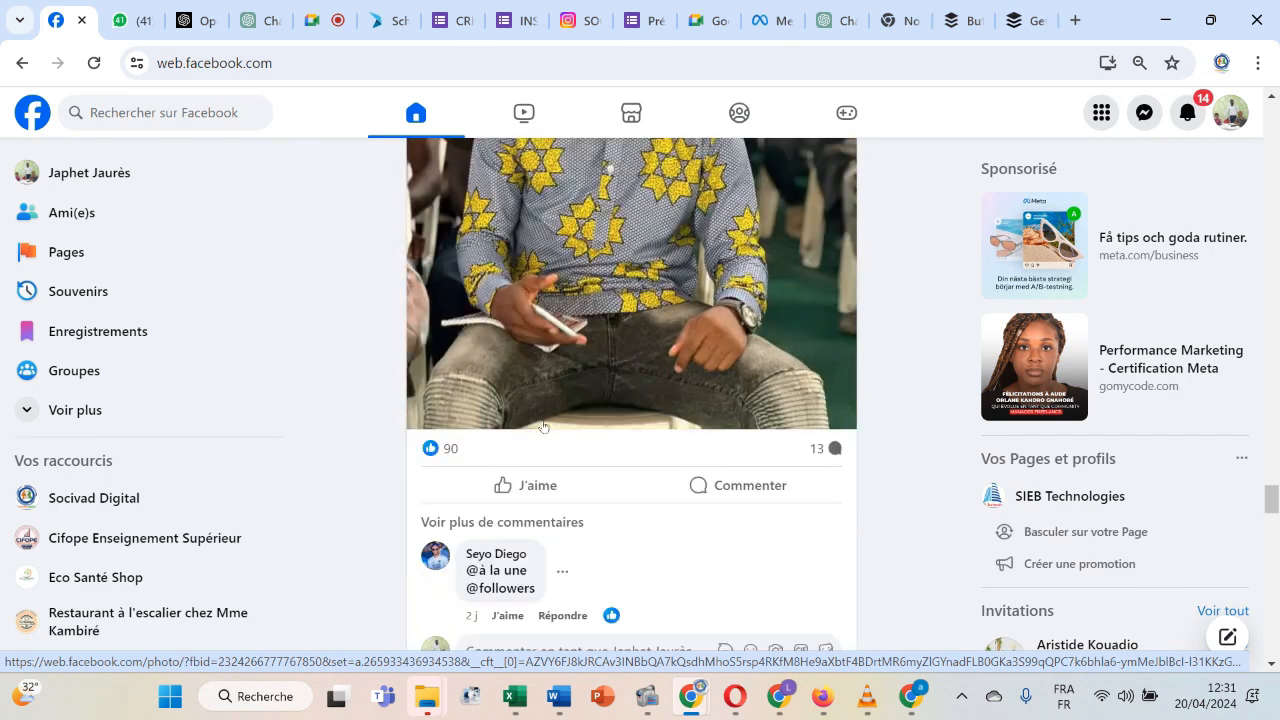
{"action": "scroll", "coordinate": [543, 427], "scroll_direction": "down", "scroll_amount": 3}
{"action": "scroll", "coordinate": [543, 427], "scroll_direction": "up", "scroll_amount": 3}
{"action": "scroll", "coordinate": [543, 426], "scroll_direction": "down", "scroll_amount": 3}
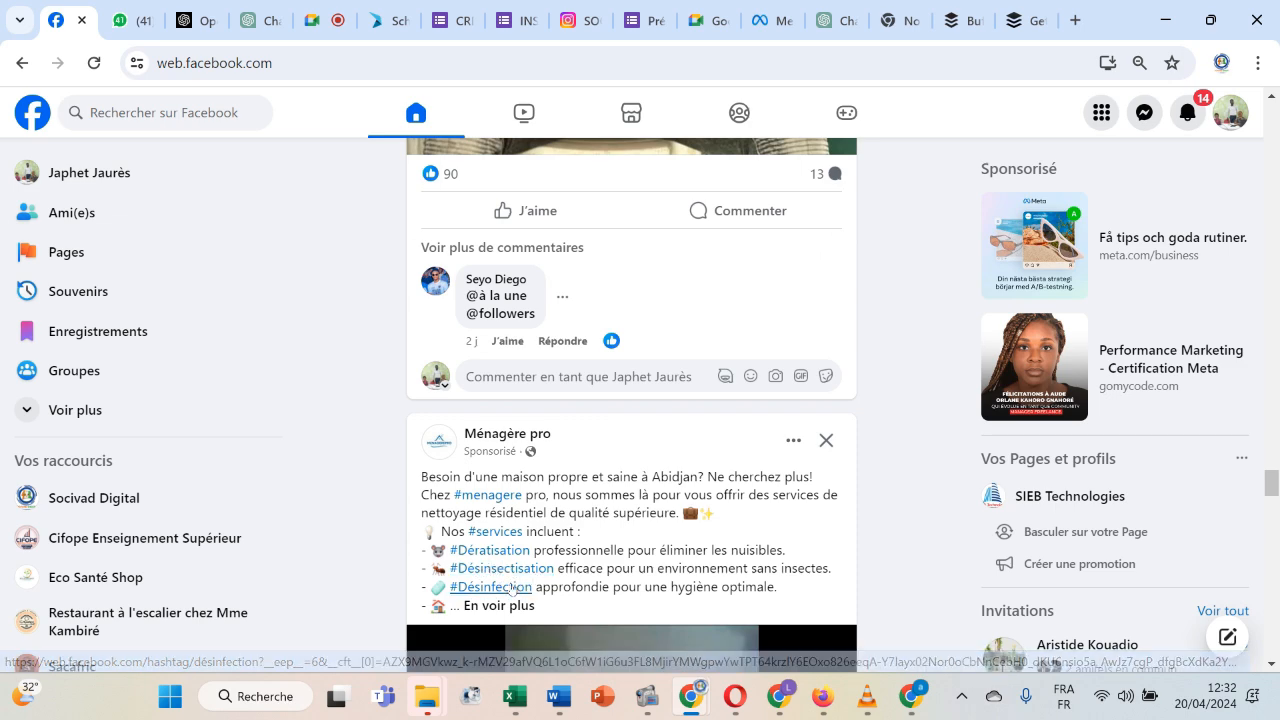
{"action": "scroll", "coordinate": [511, 588], "scroll_direction": "down", "scroll_amount": 1}
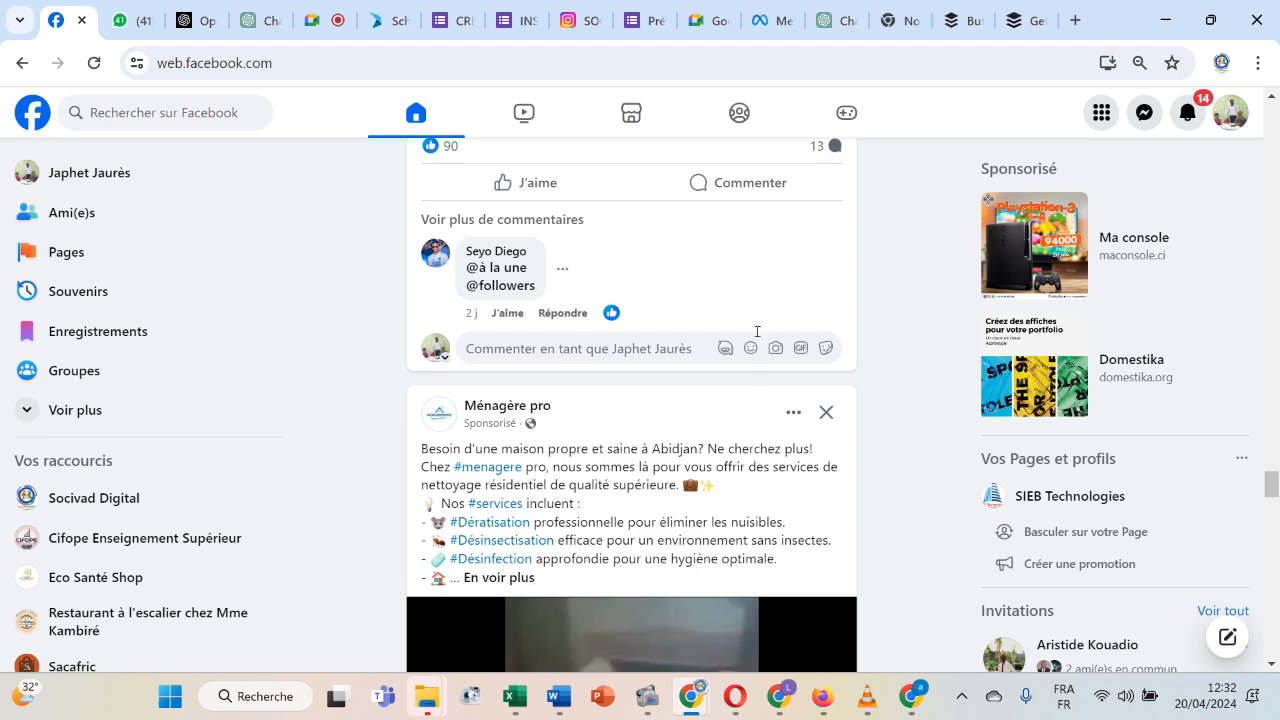
Switch to the Buffer Analyze page and bring up the screen recorder's control window.
{"action": "left_click", "coordinate": [1010, 27]}
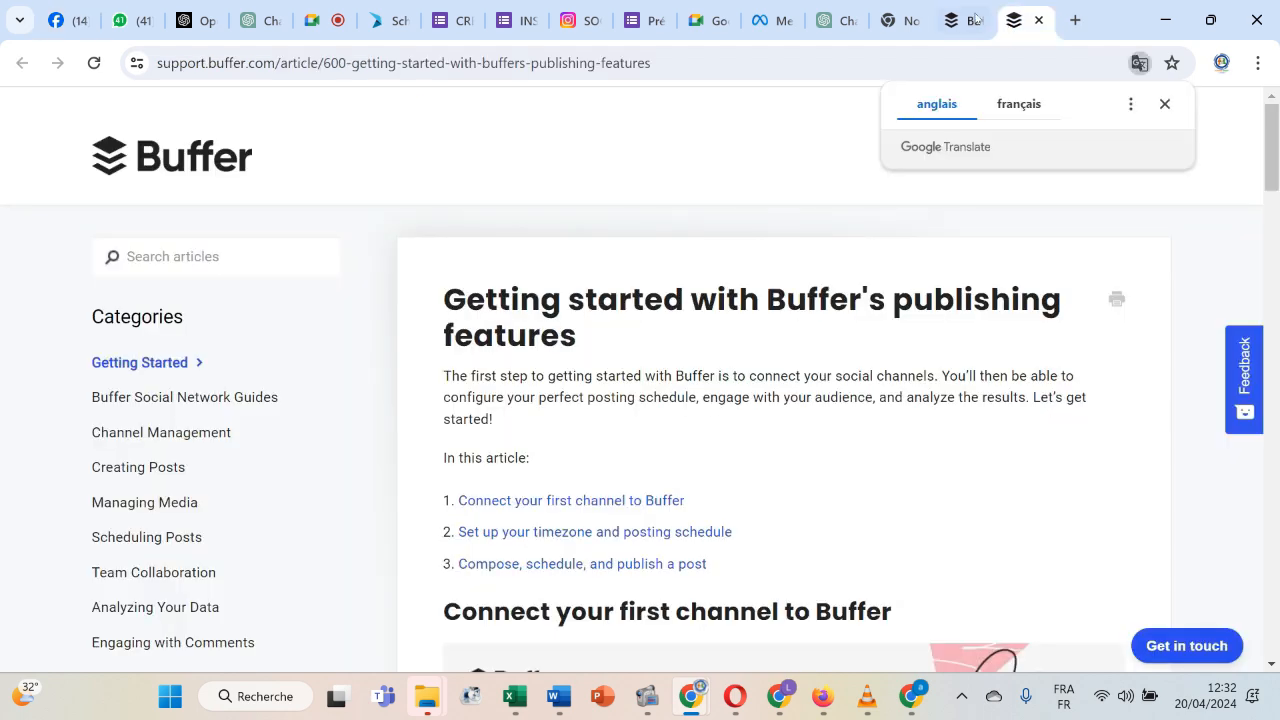
{"action": "left_click", "coordinate": [960, 20]}
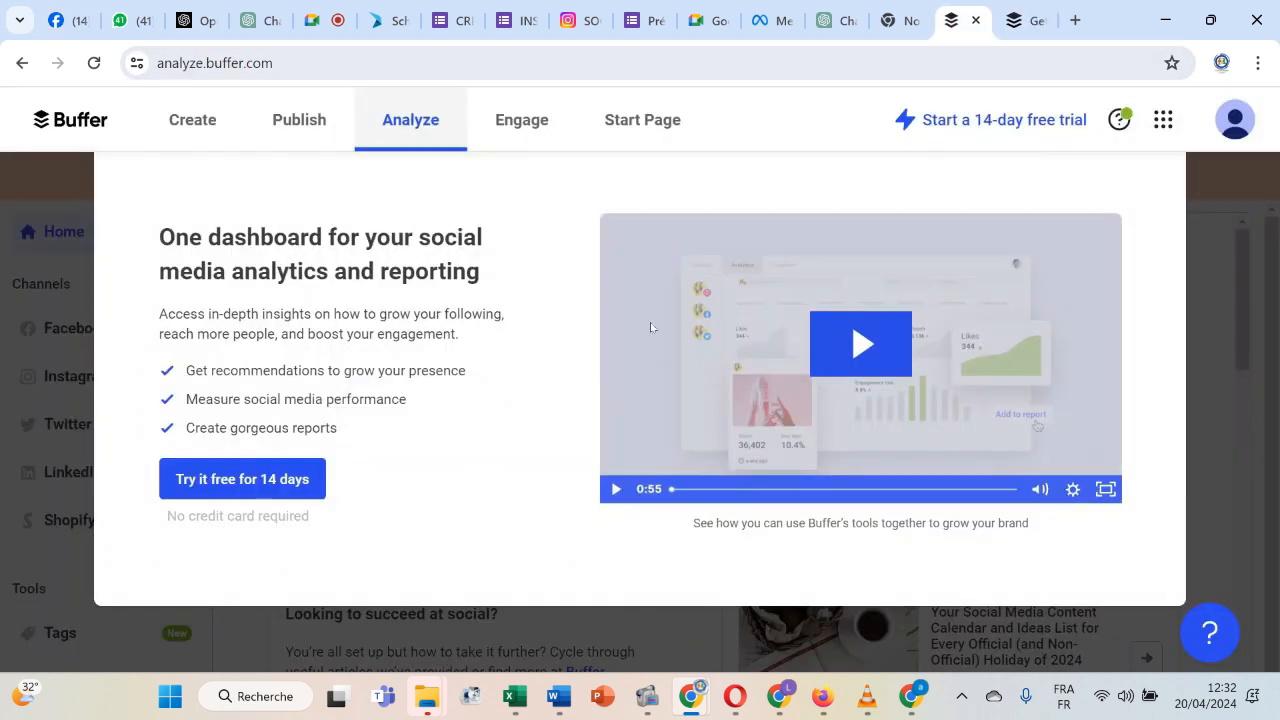
{"action": "left_click", "coordinate": [646, 698]}
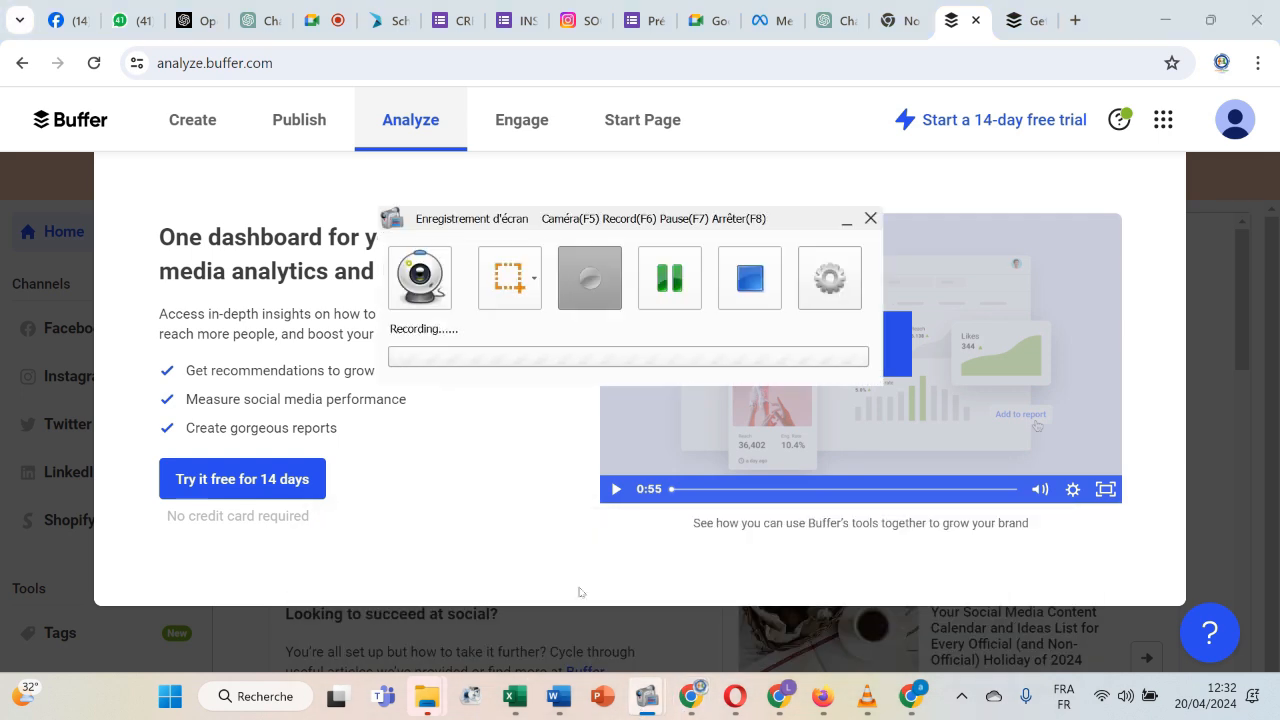